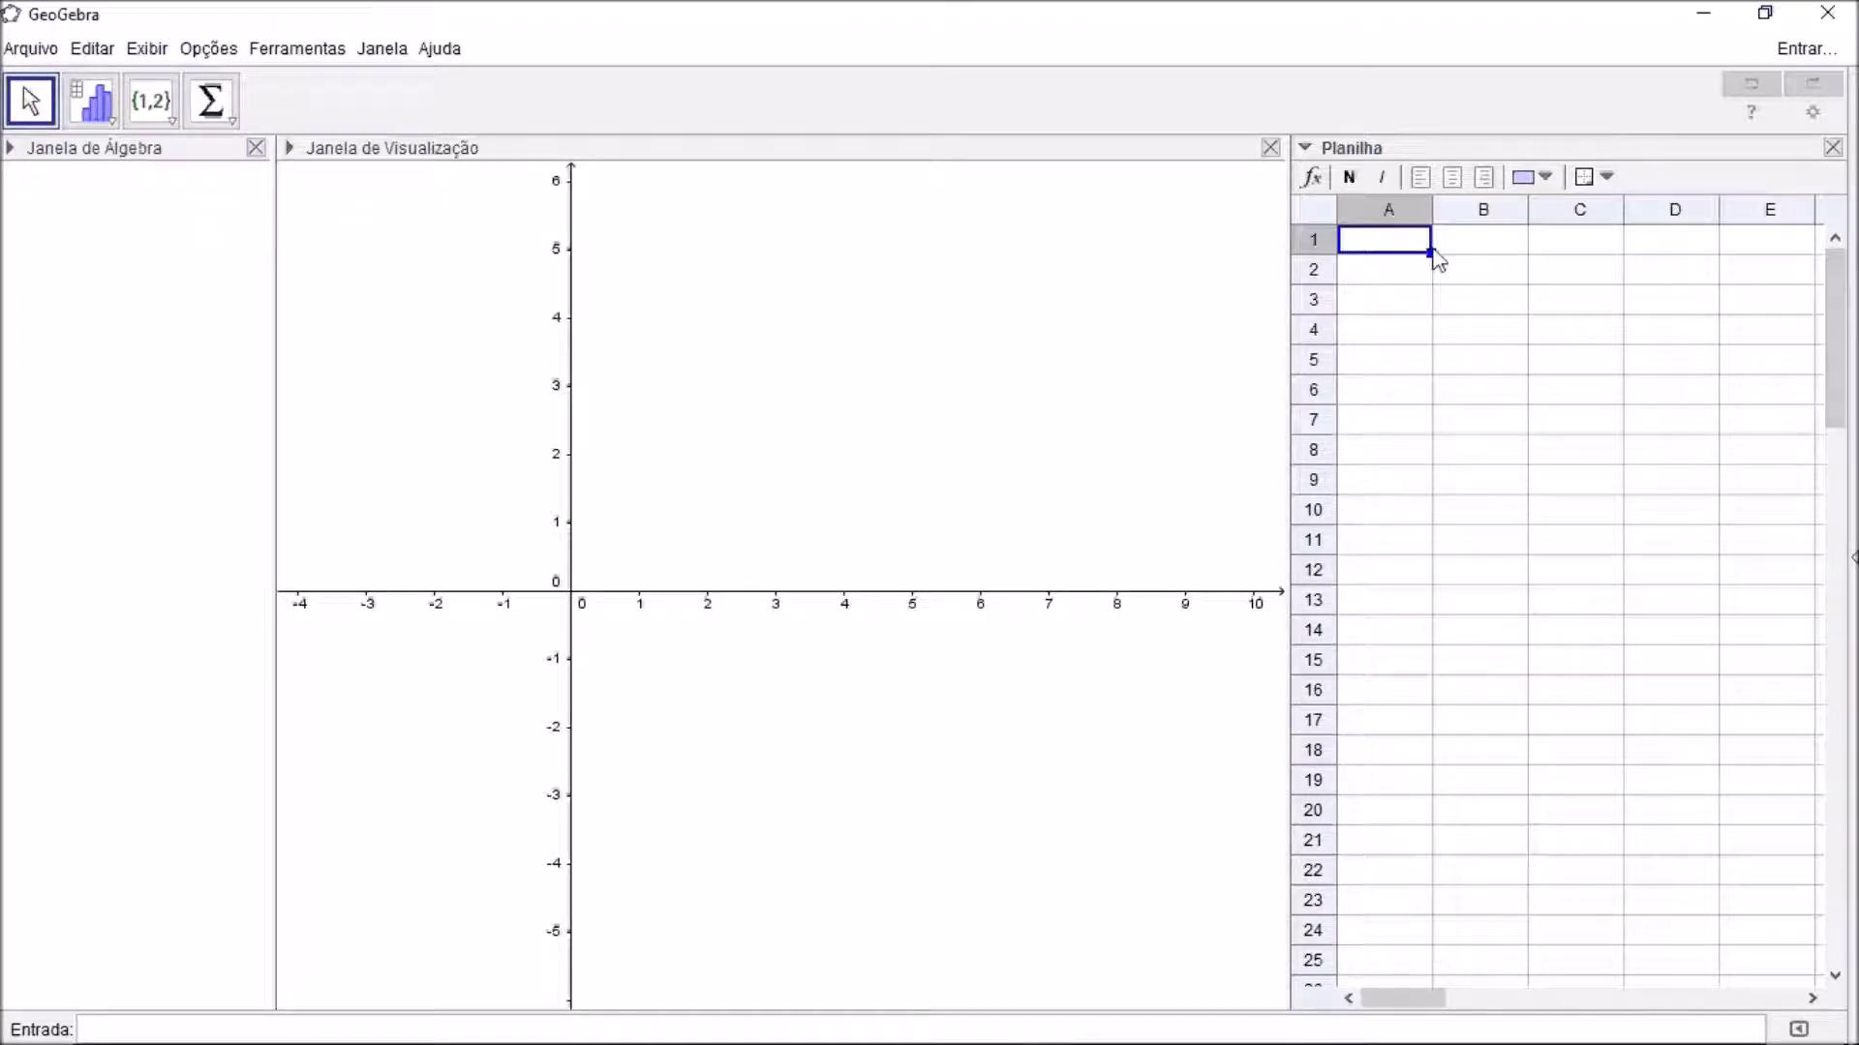
# - Enter the column headings "Sorvete" in A1 and "Preço" in B1 of the spreadsheet
pyautogui.write('Sorvete')
pyautogui.press('Tab')
pyautogui.write('Preço')
pyautogui.press('Return')
# - Fill the Sorvete column with the quantities 1 to 7 in cells A2 to A8
pyautogui.press('Left')
pyautogui.write('1')
pyautogui.press('Return')
pyautogui.write('2')
pyautogui.press('Return')
pyautogui.write('3')
pyautogui.press('Return')
pyautogui.write('4')
pyautogui.press('Return')
pyautogui.write('5 6')
pyautogui.press('Return')
pyautogui.write('7')
# - Fill the Preço column with 3, 6, 9, 12, 15, 18 and 21 in cells B2 to B8
pyautogui.press('Tab')
pyautogui.press('Up')
pyautogui.press('Up')
pyautogui.press('Up')
pyautogui.press('Up')
pyautogui.press('Up')
pyautogui.press('Up')
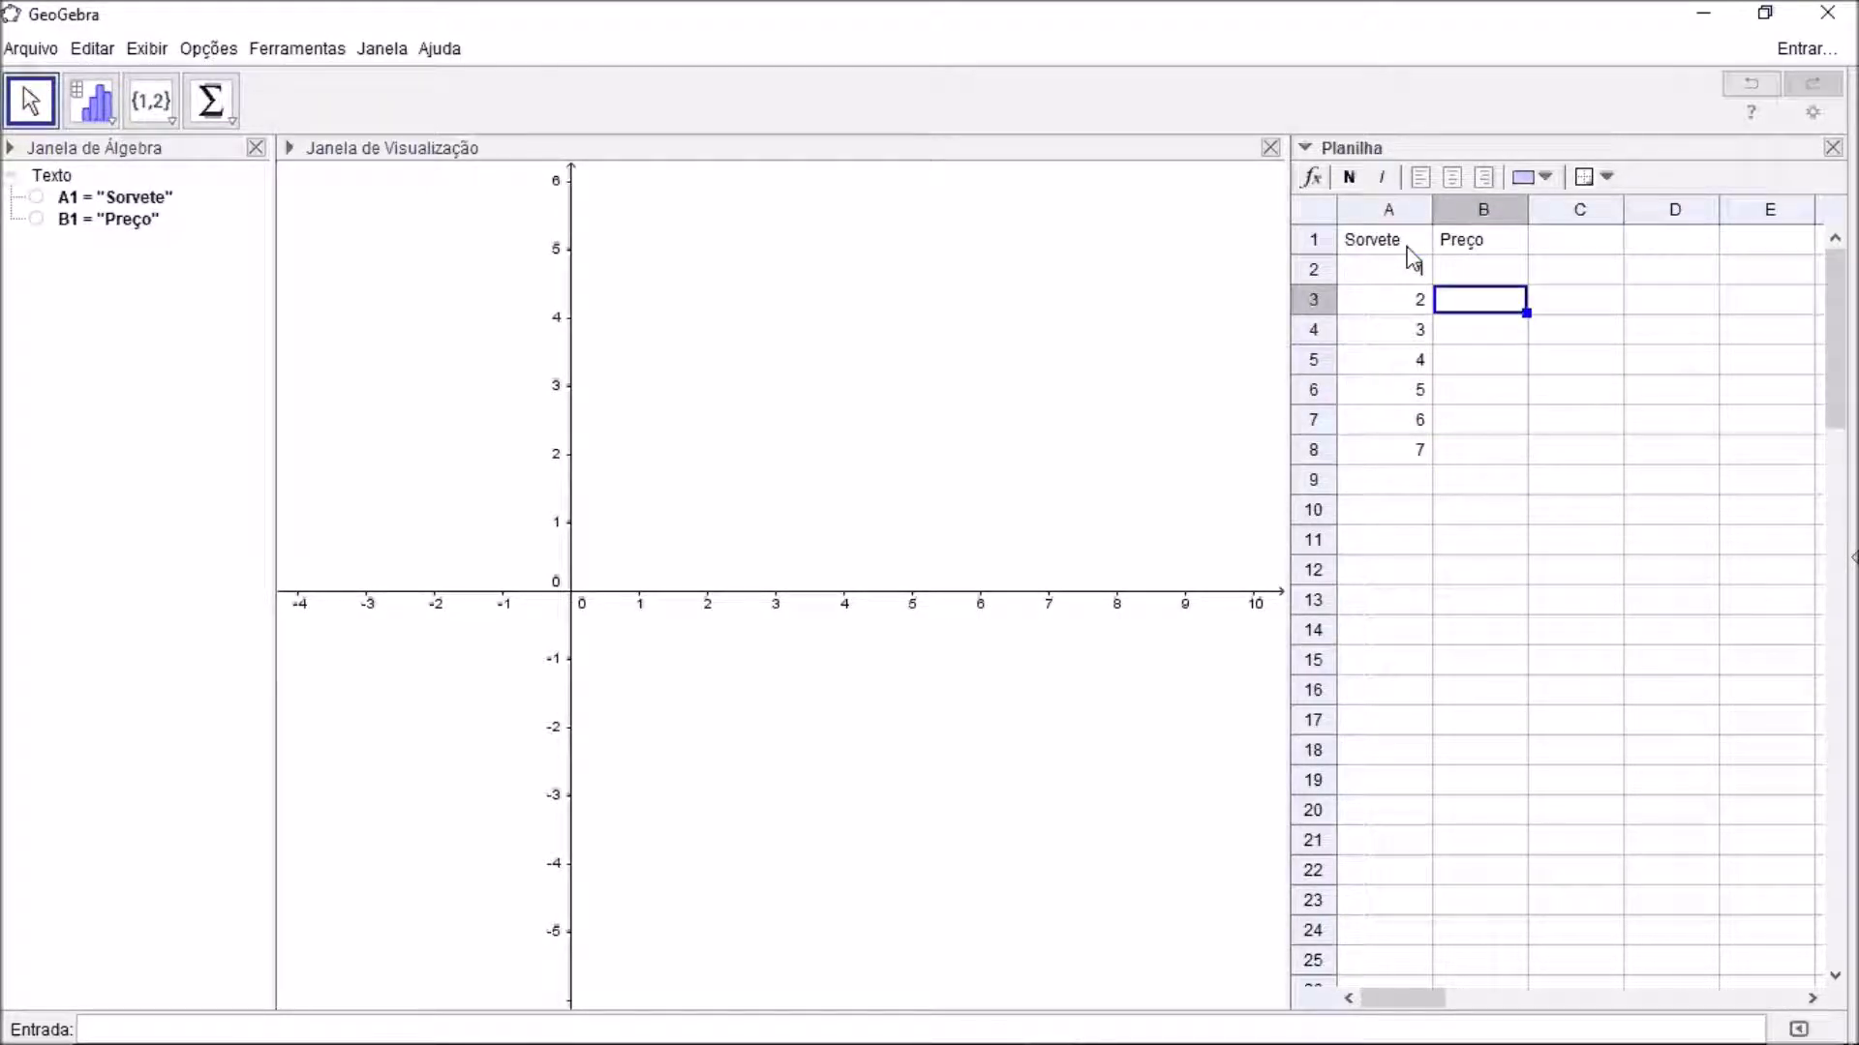
pyautogui.write('3')
pyautogui.press('Return')
pyautogui.write('6')
pyautogui.press('Return')
pyautogui.write('9')
pyautogui.press('Return')
pyautogui.write('12')
pyautogui.press('Return')
pyautogui.write('15')
pyautogui.press('Return')
pyautogui.write('18')
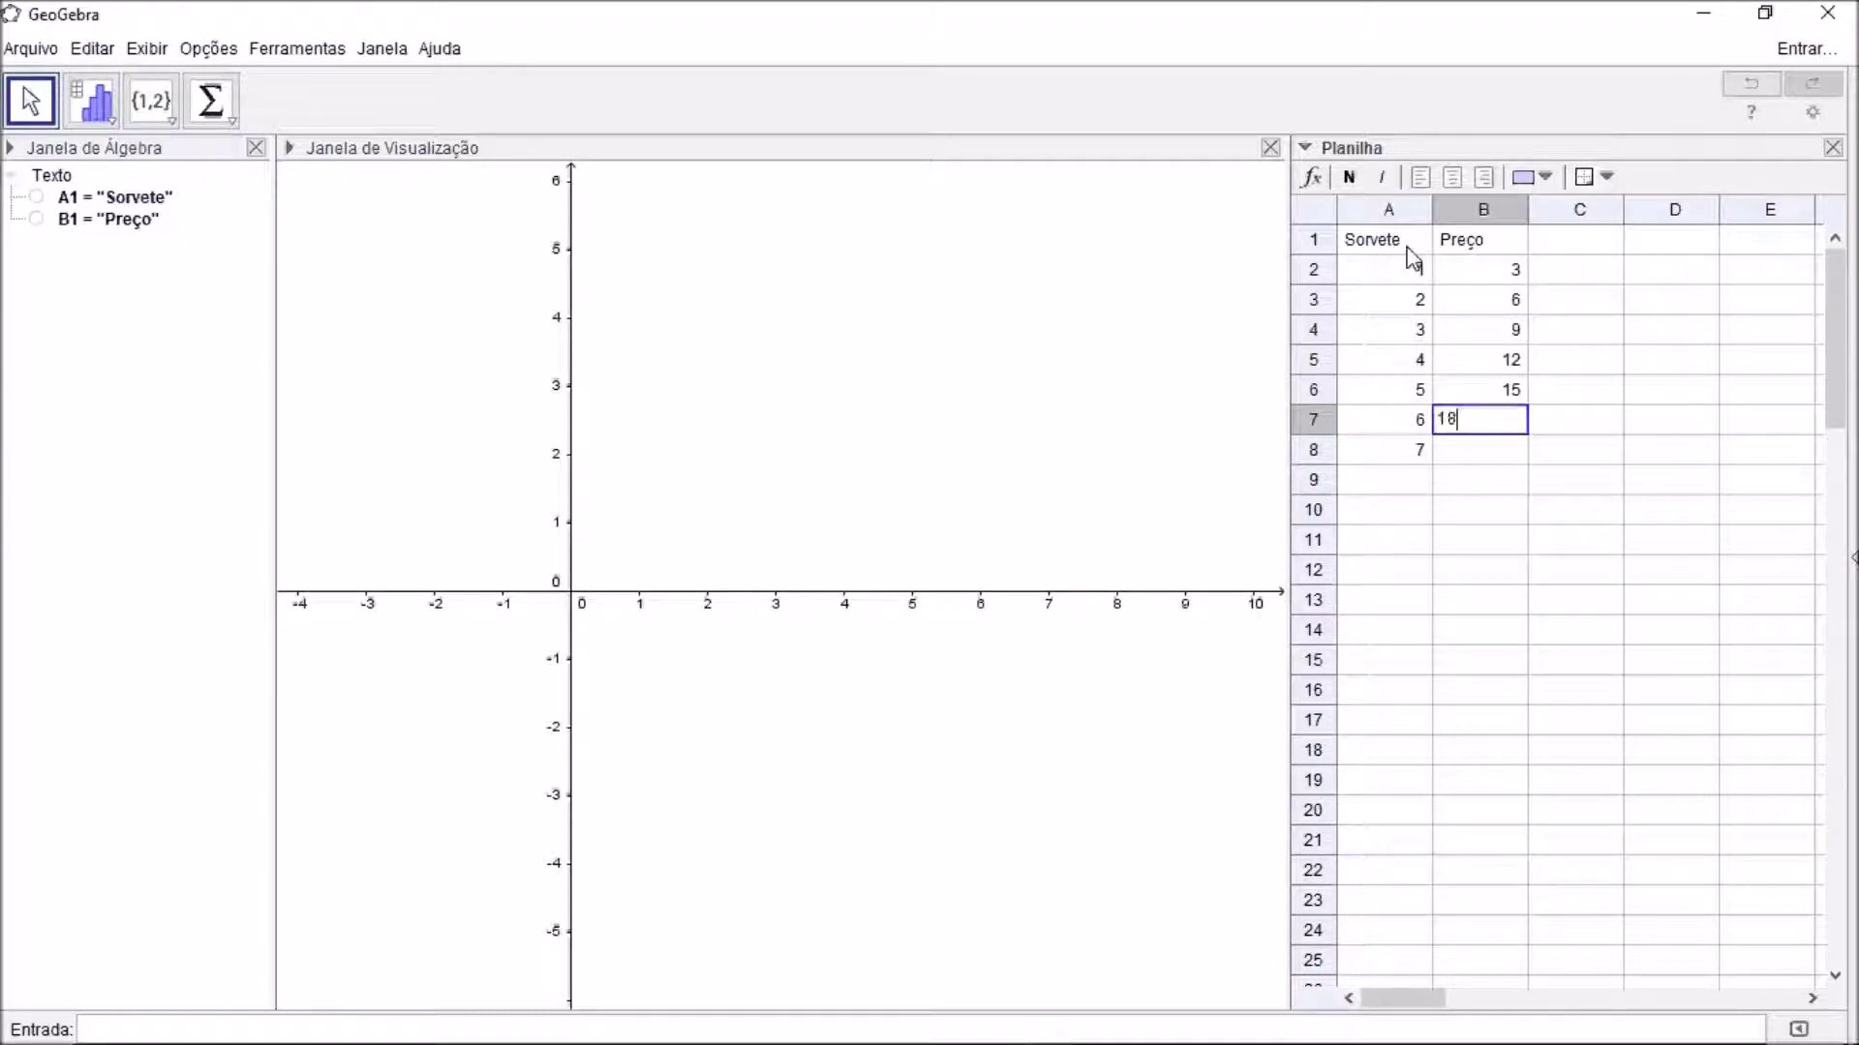
pyautogui.press('Return')
pyautogui.write('21')
pyautogui.press('Return')
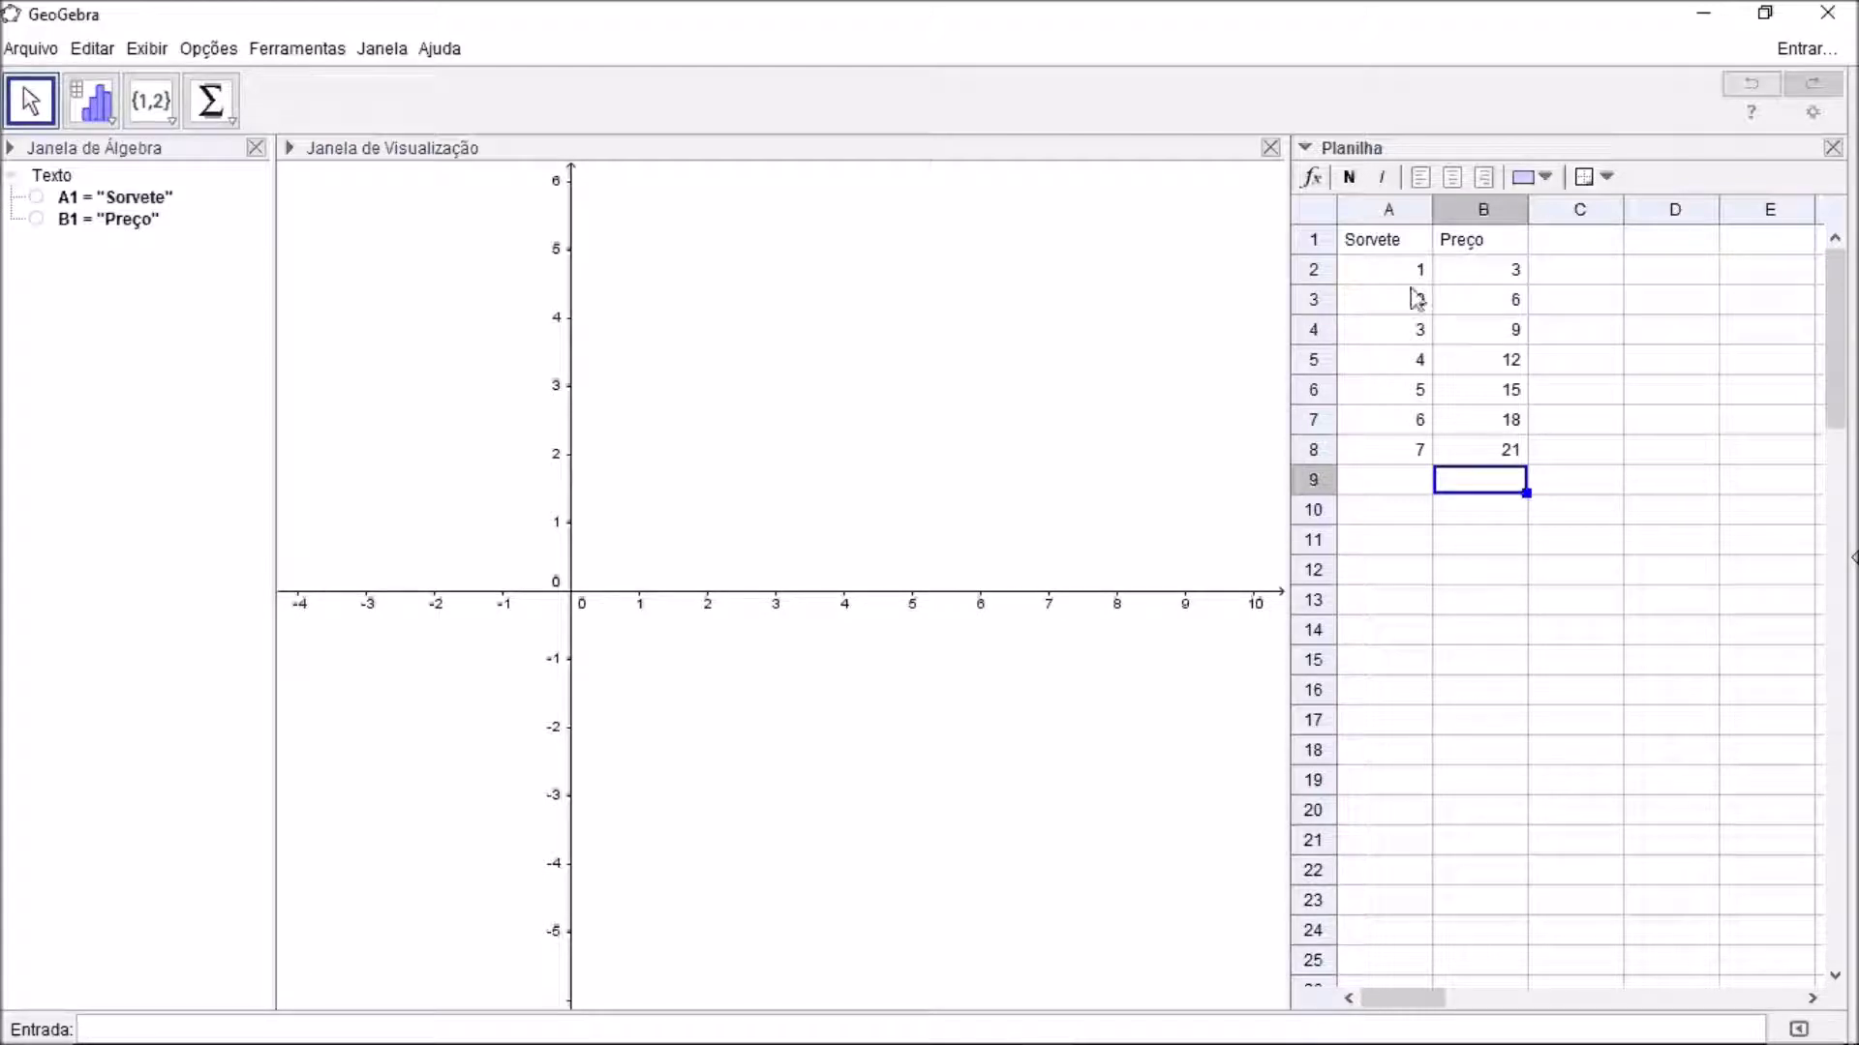
# - Create a list of points named lista1 from cells A2:B8, with dependent objects and X → Y order
pyautogui.moveTo(1398, 285); pyautogui.dragTo(1513, 455)
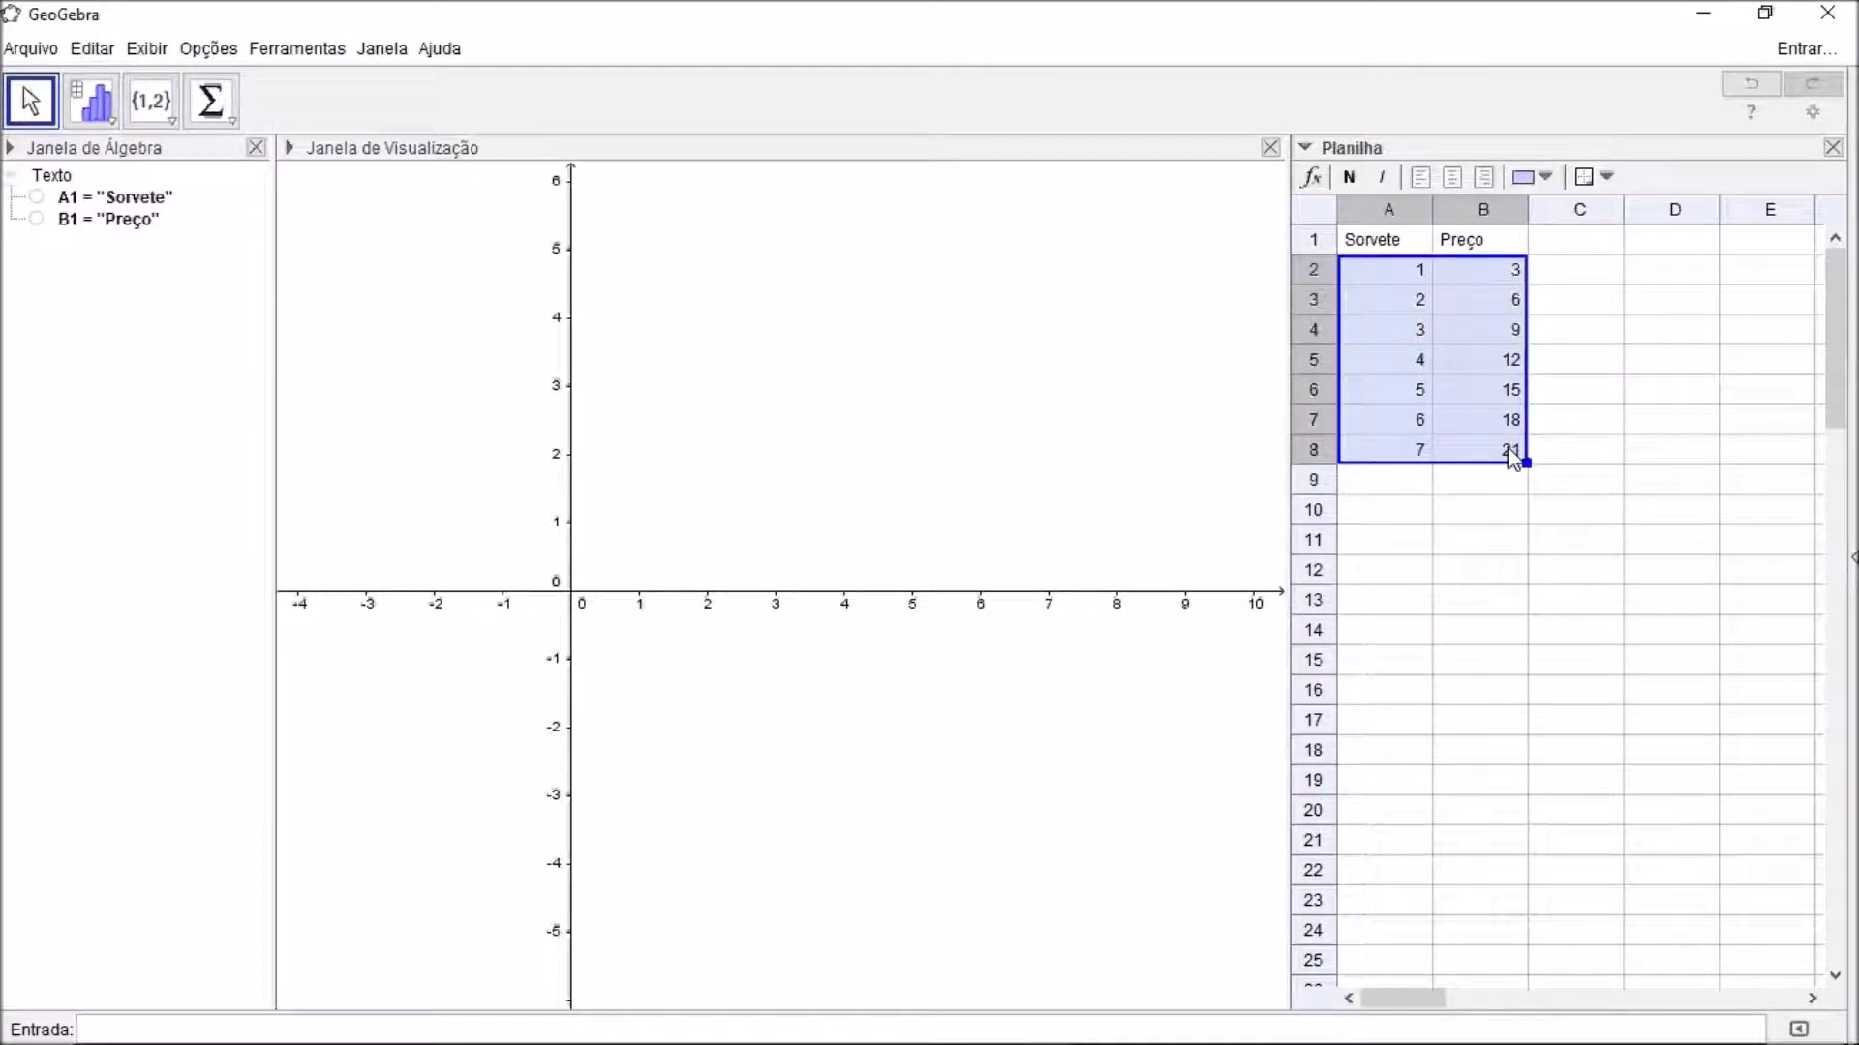
pyautogui.click(173, 122)
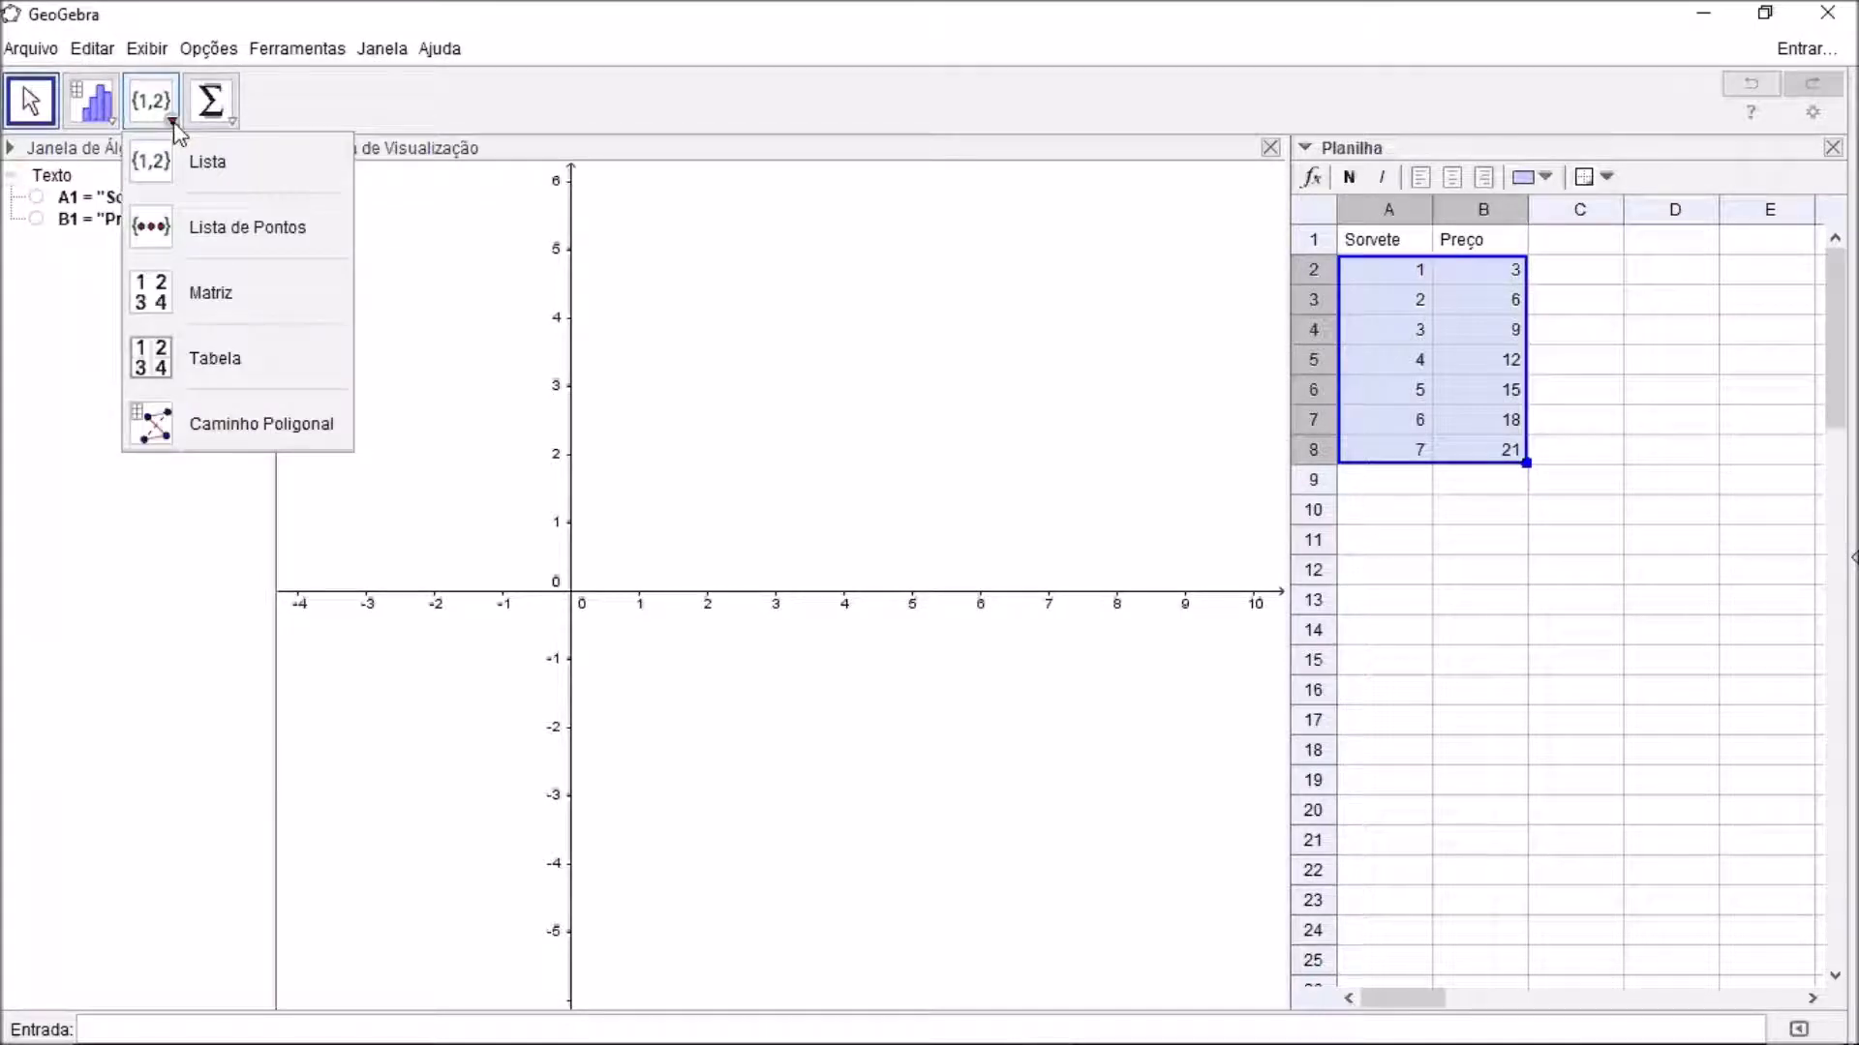
pyautogui.click(249, 236)
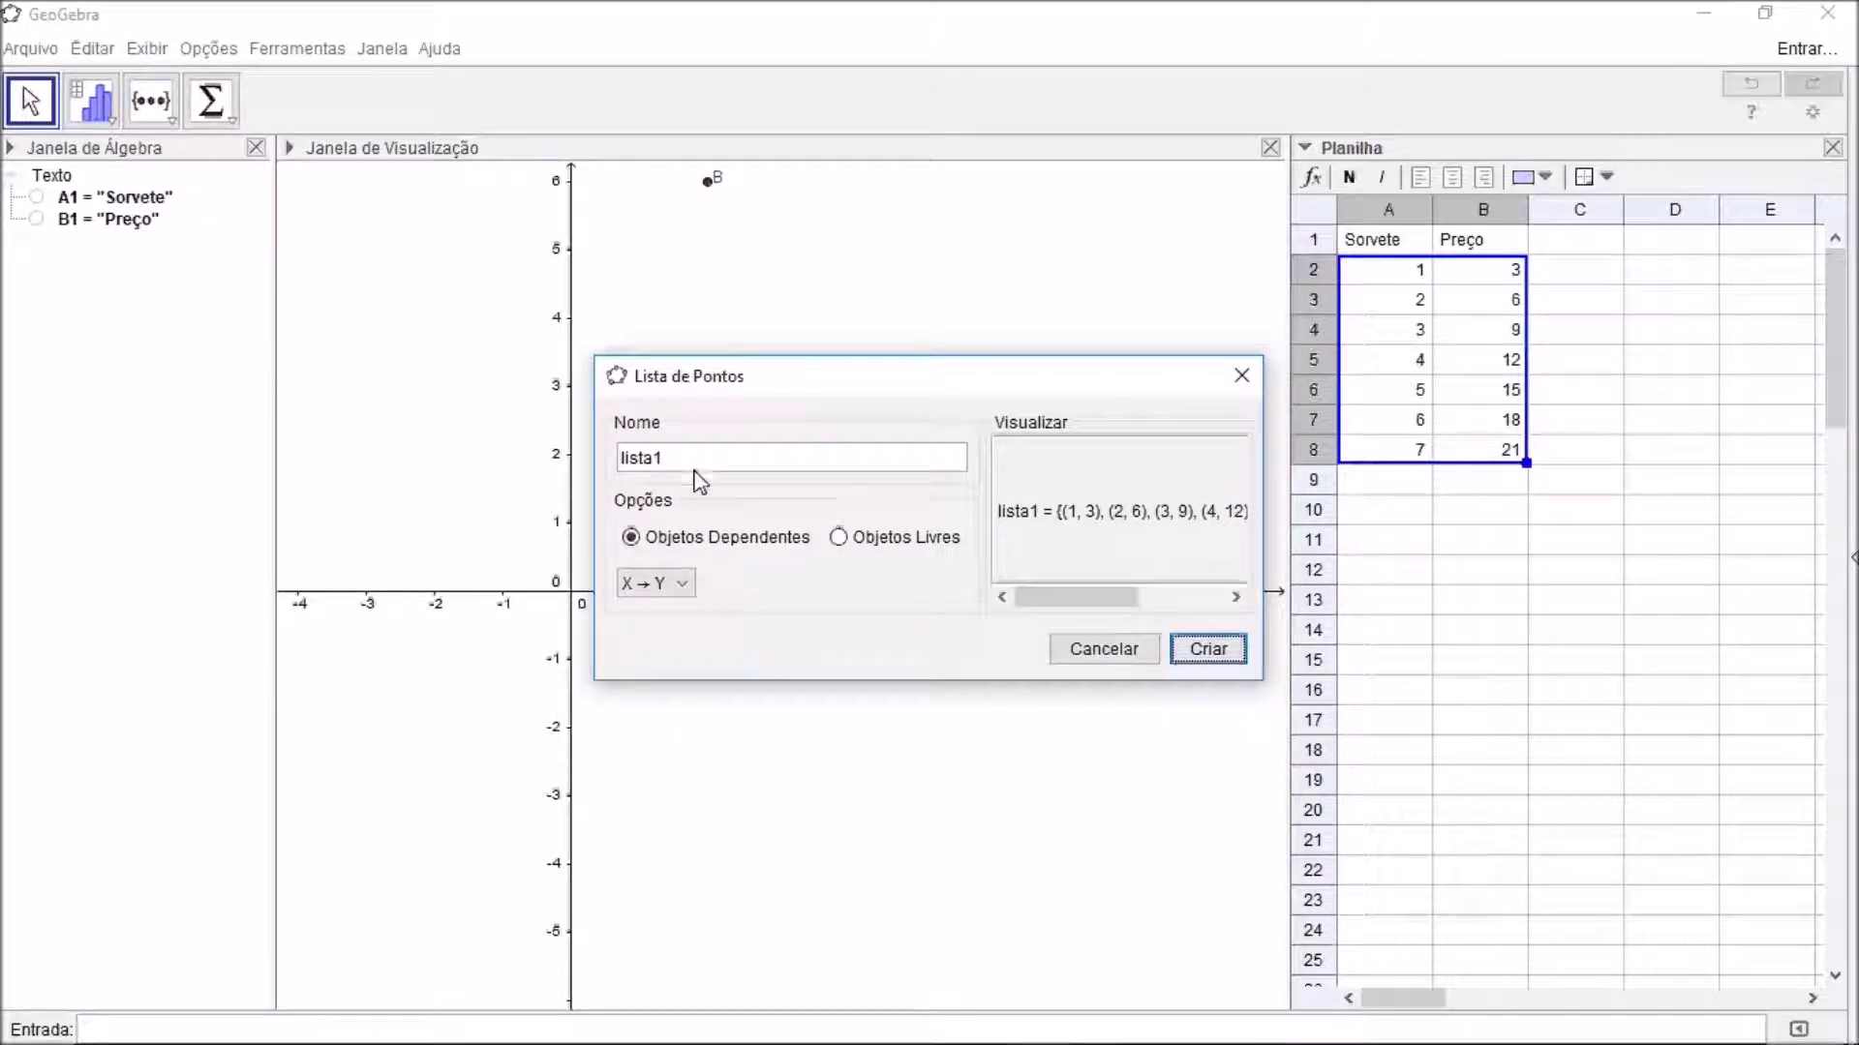
pyautogui.click(1198, 654)
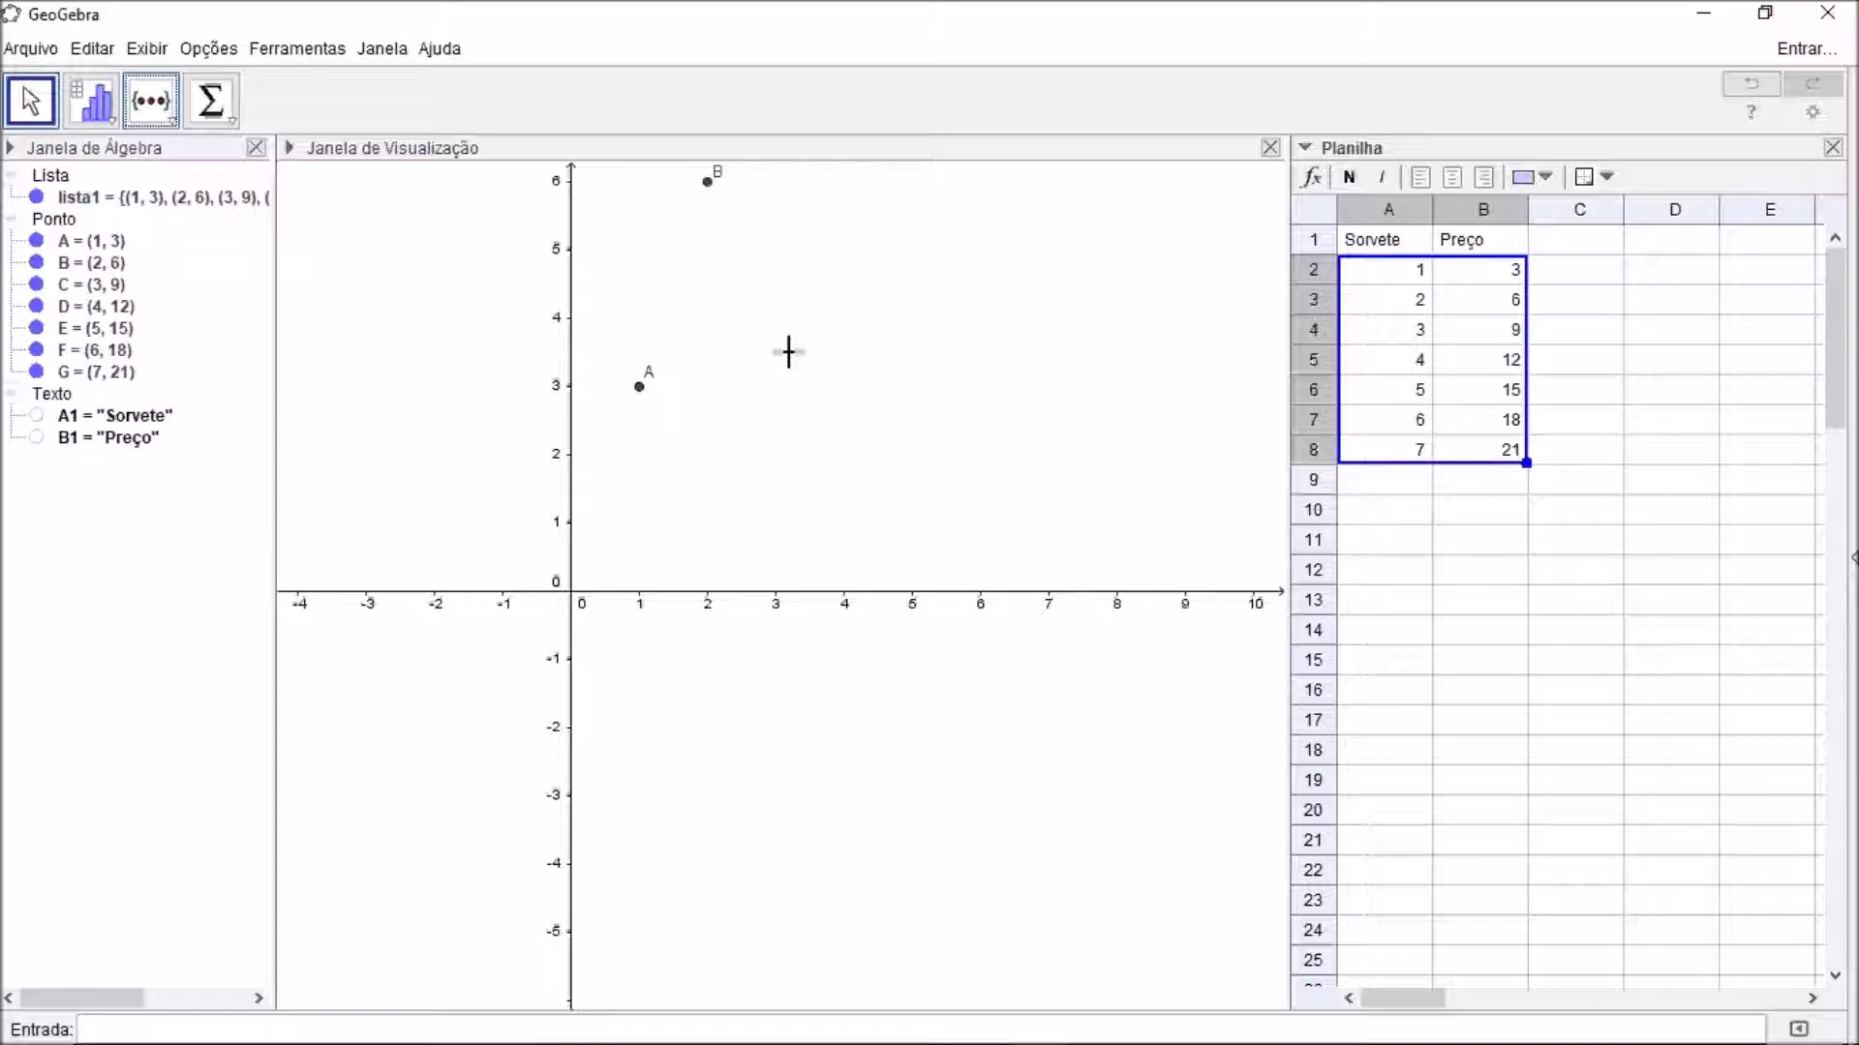
# - Zoom the graphics view out with the 25% option and reposition it to show all the points from A to G
pyautogui.rightClick(788, 351)
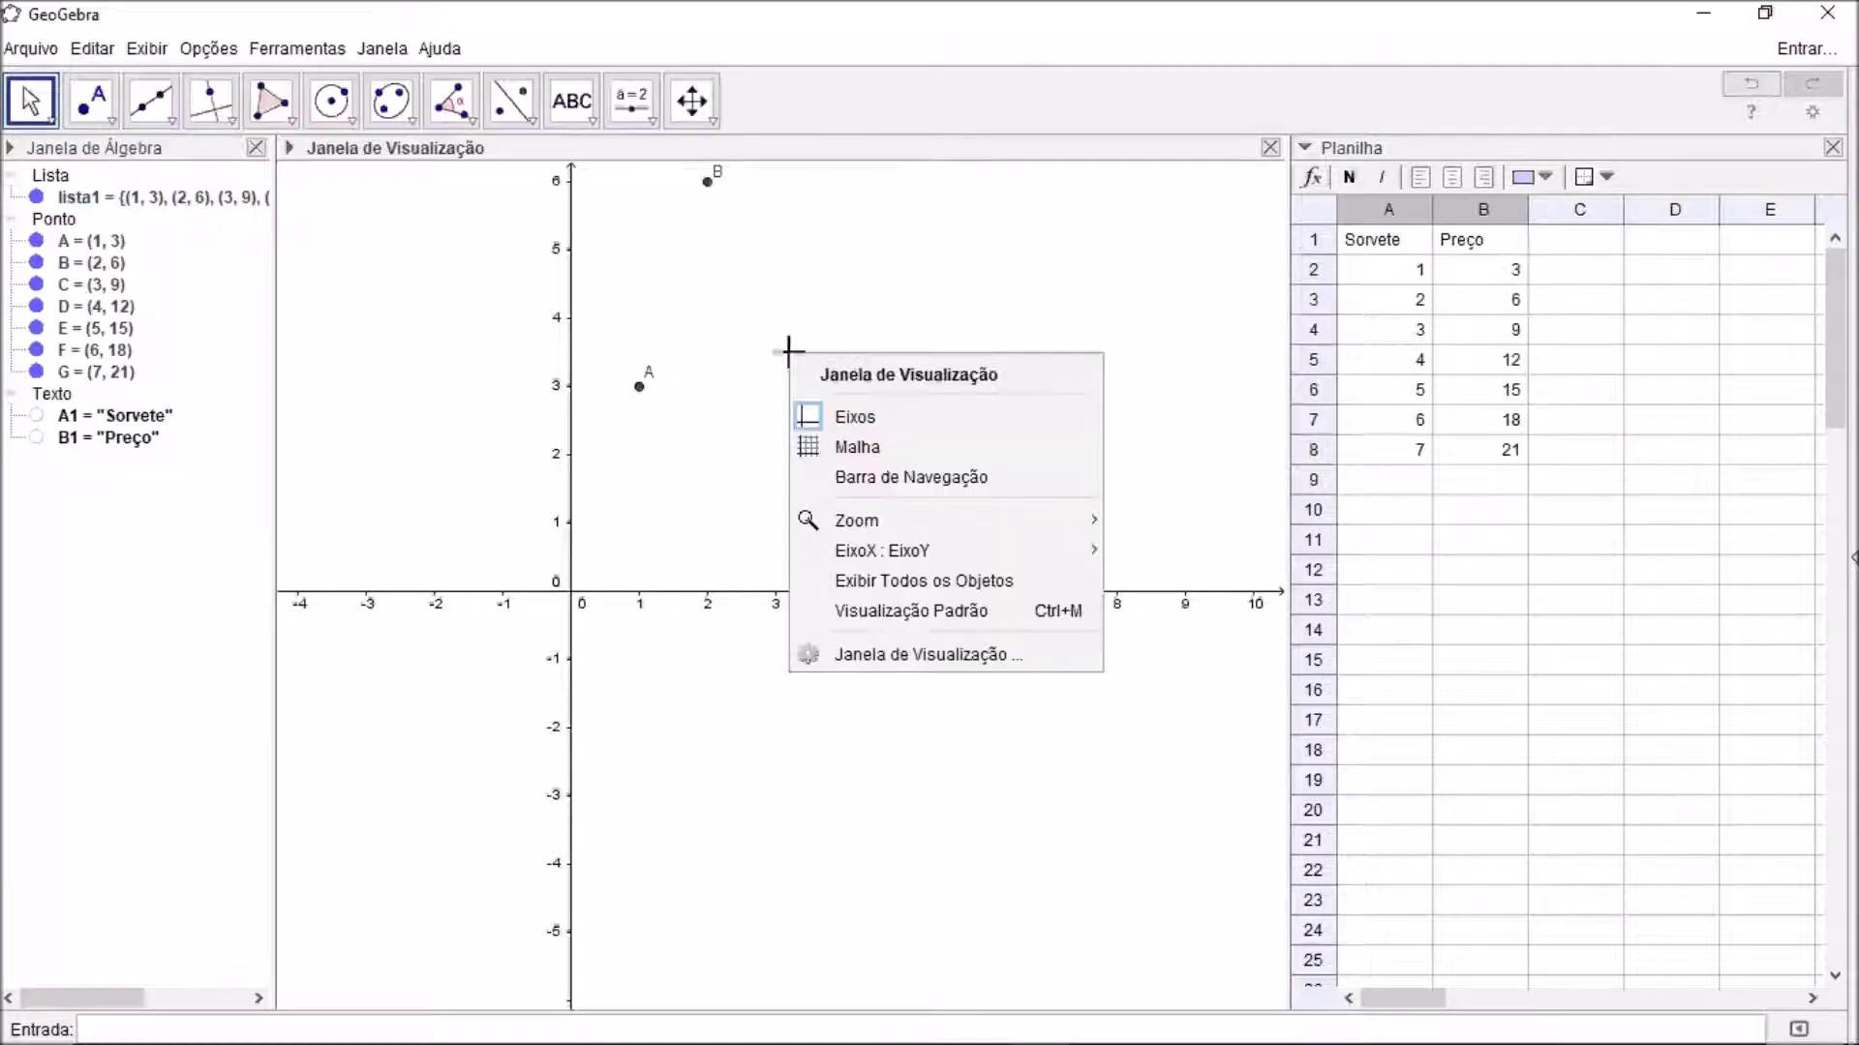
pyautogui.moveTo(930, 526)
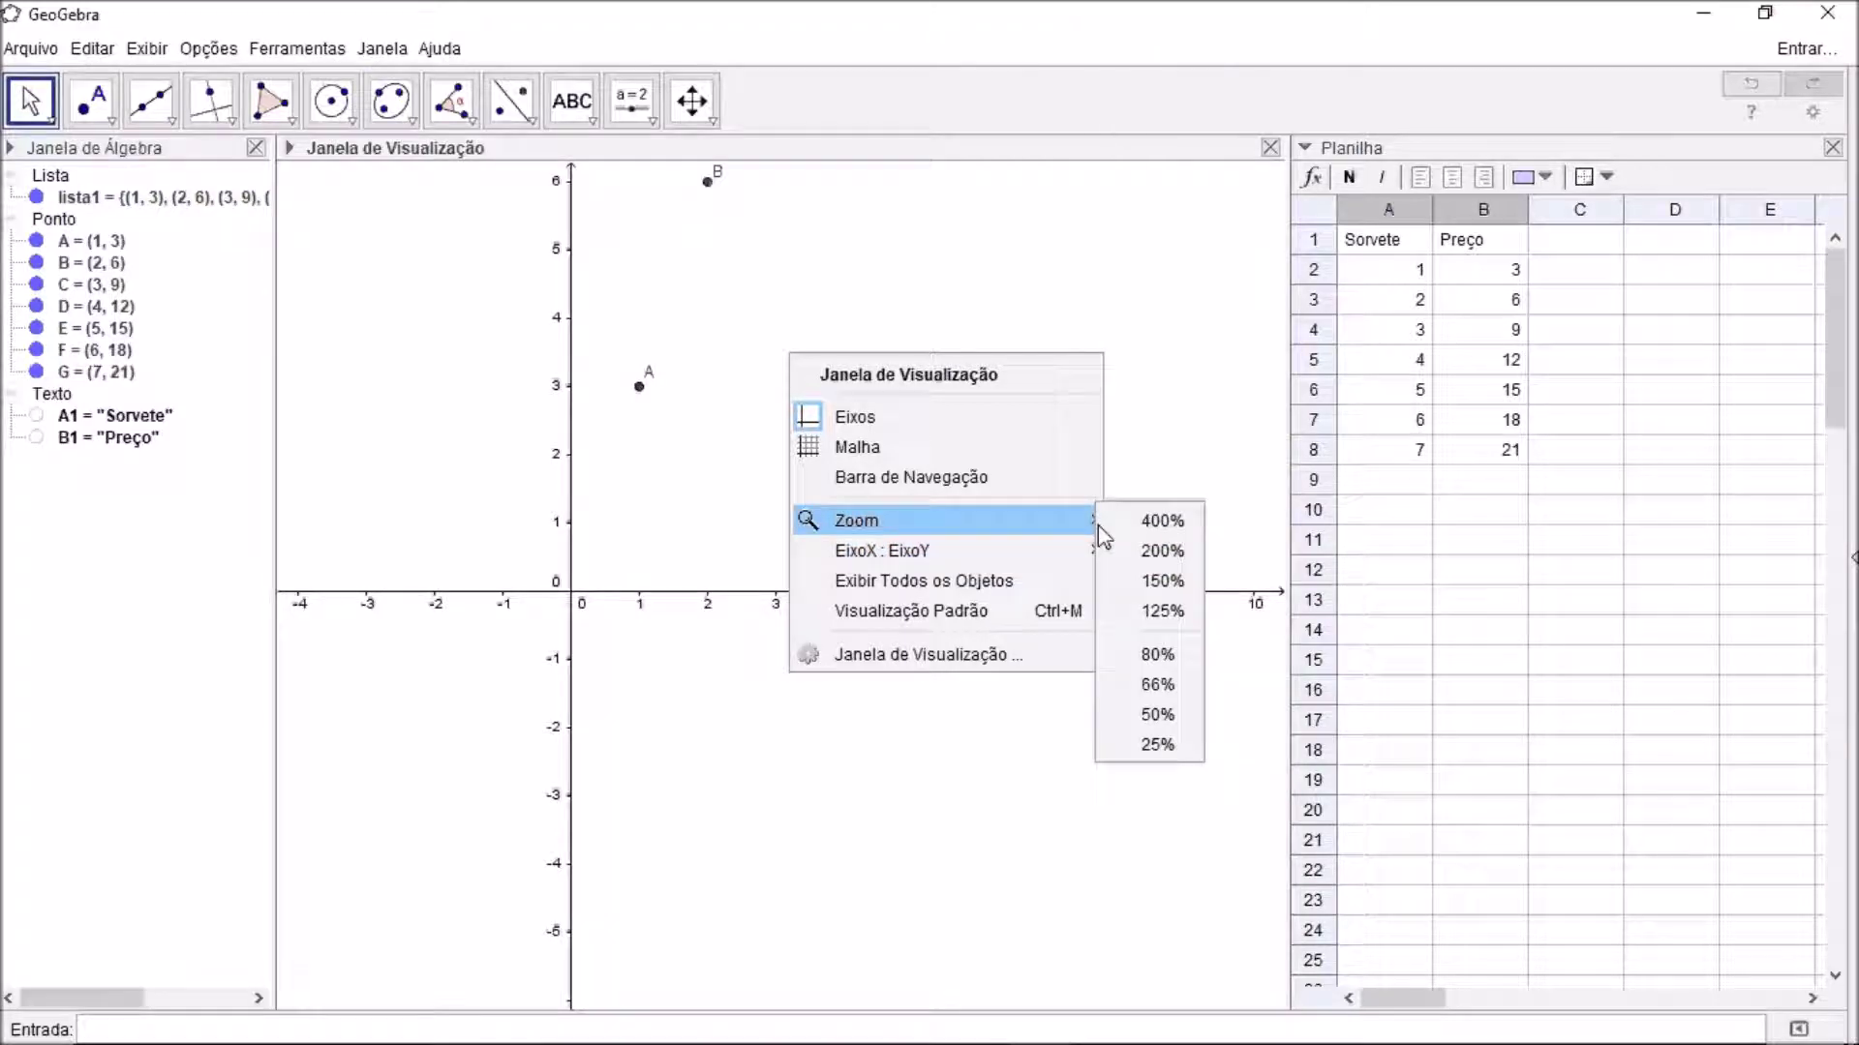
pyautogui.click(1158, 744)
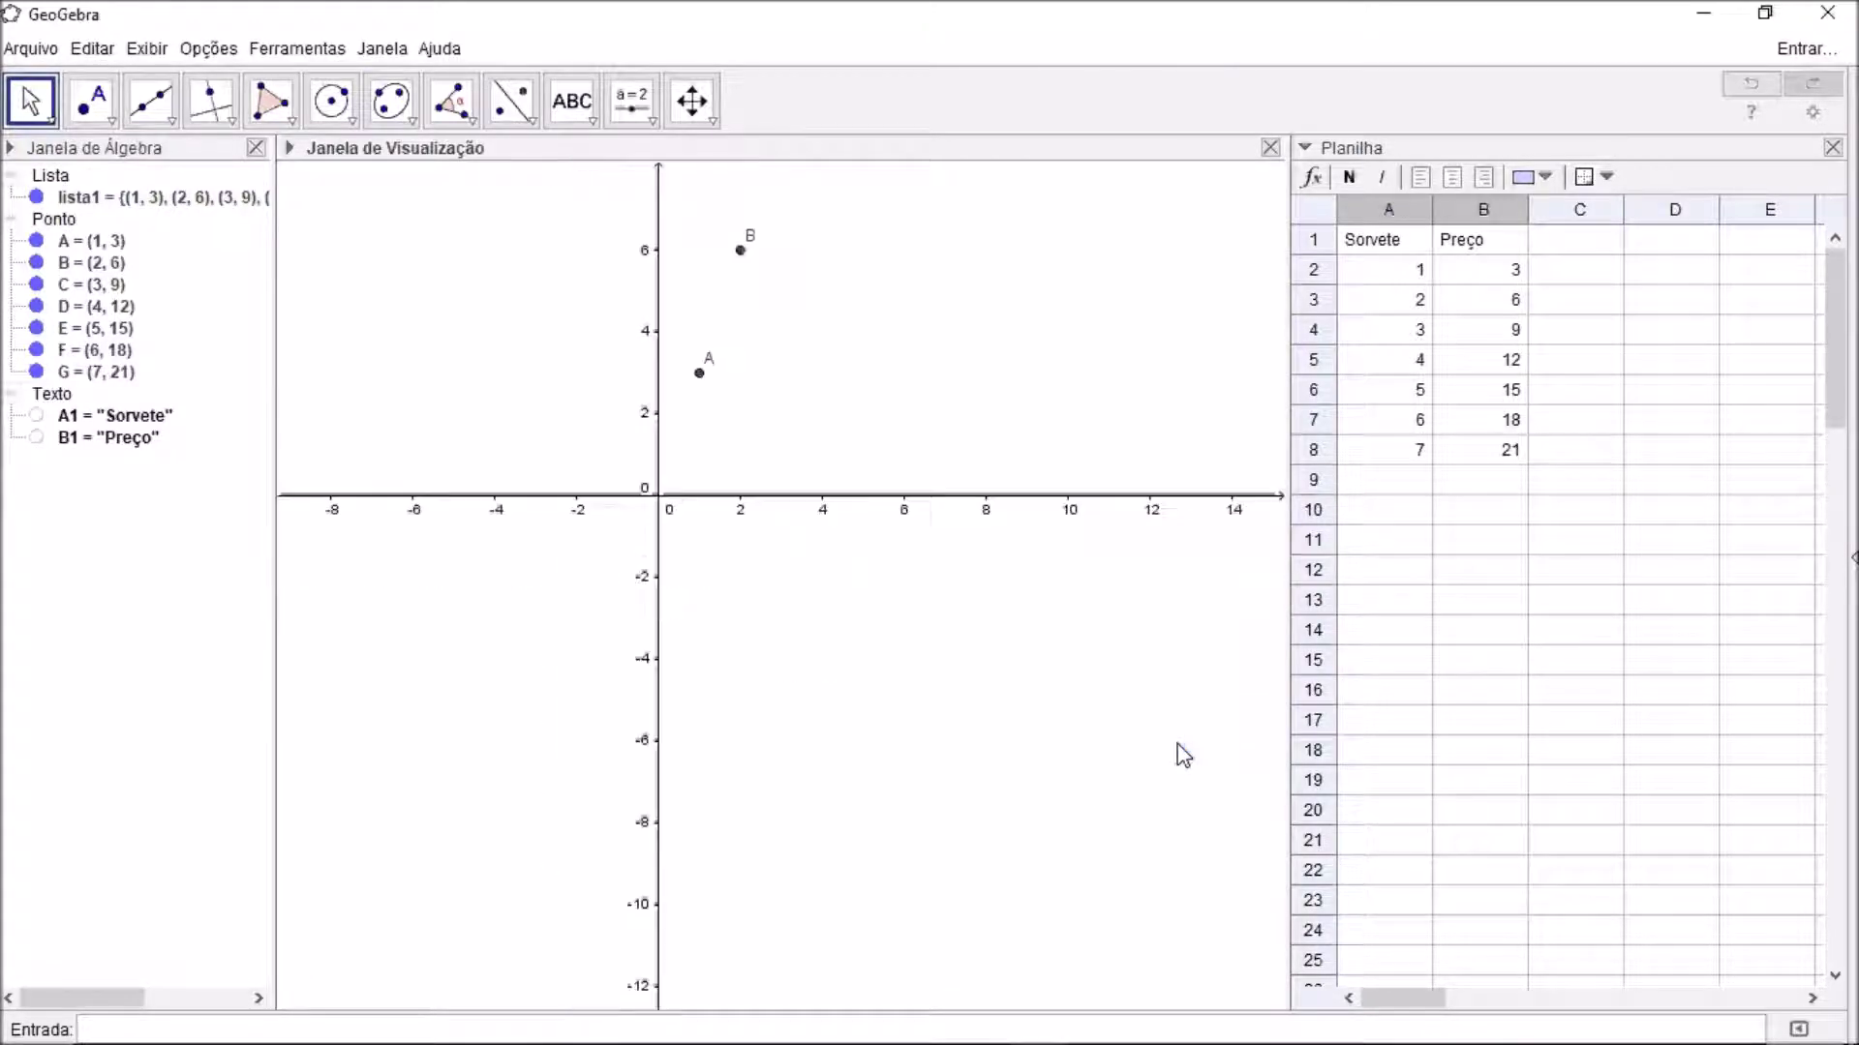
pyautogui.moveTo(1075, 281); pyautogui.dragTo(887, 681)
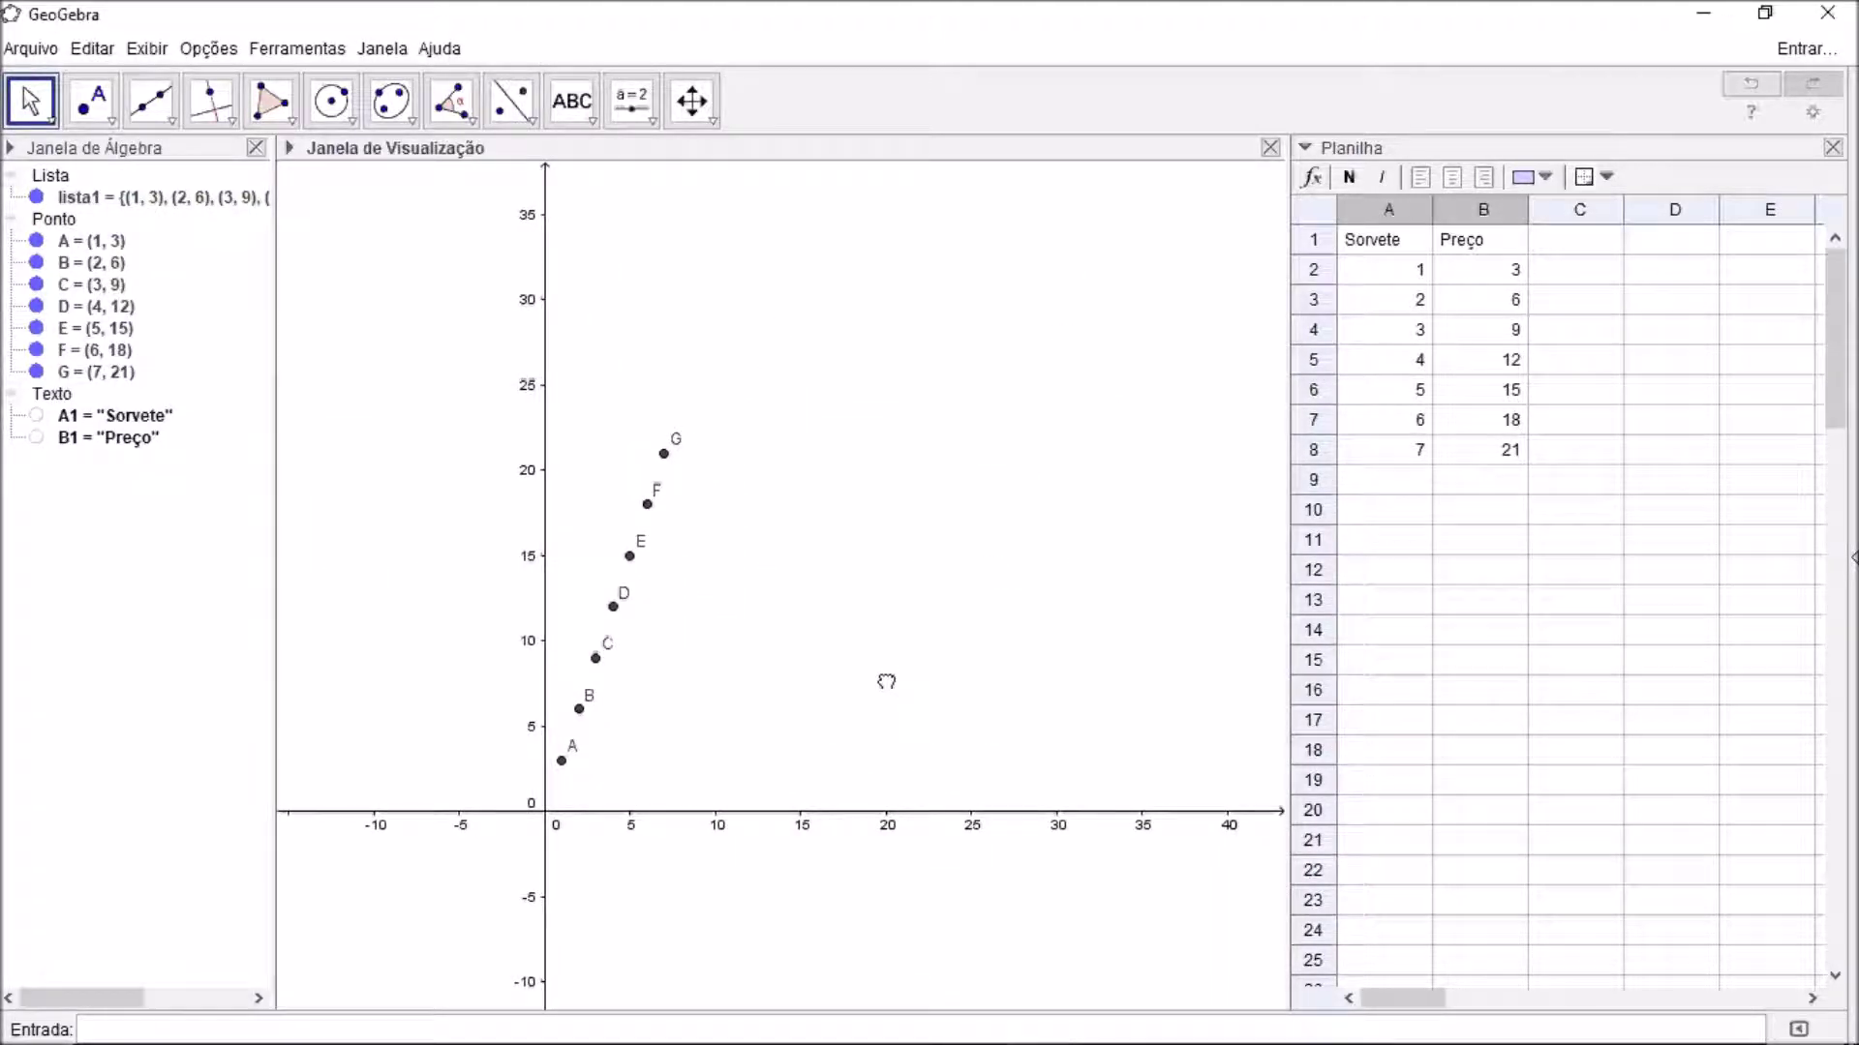
pyautogui.moveTo(761, 512); pyautogui.dragTo(858, 532)
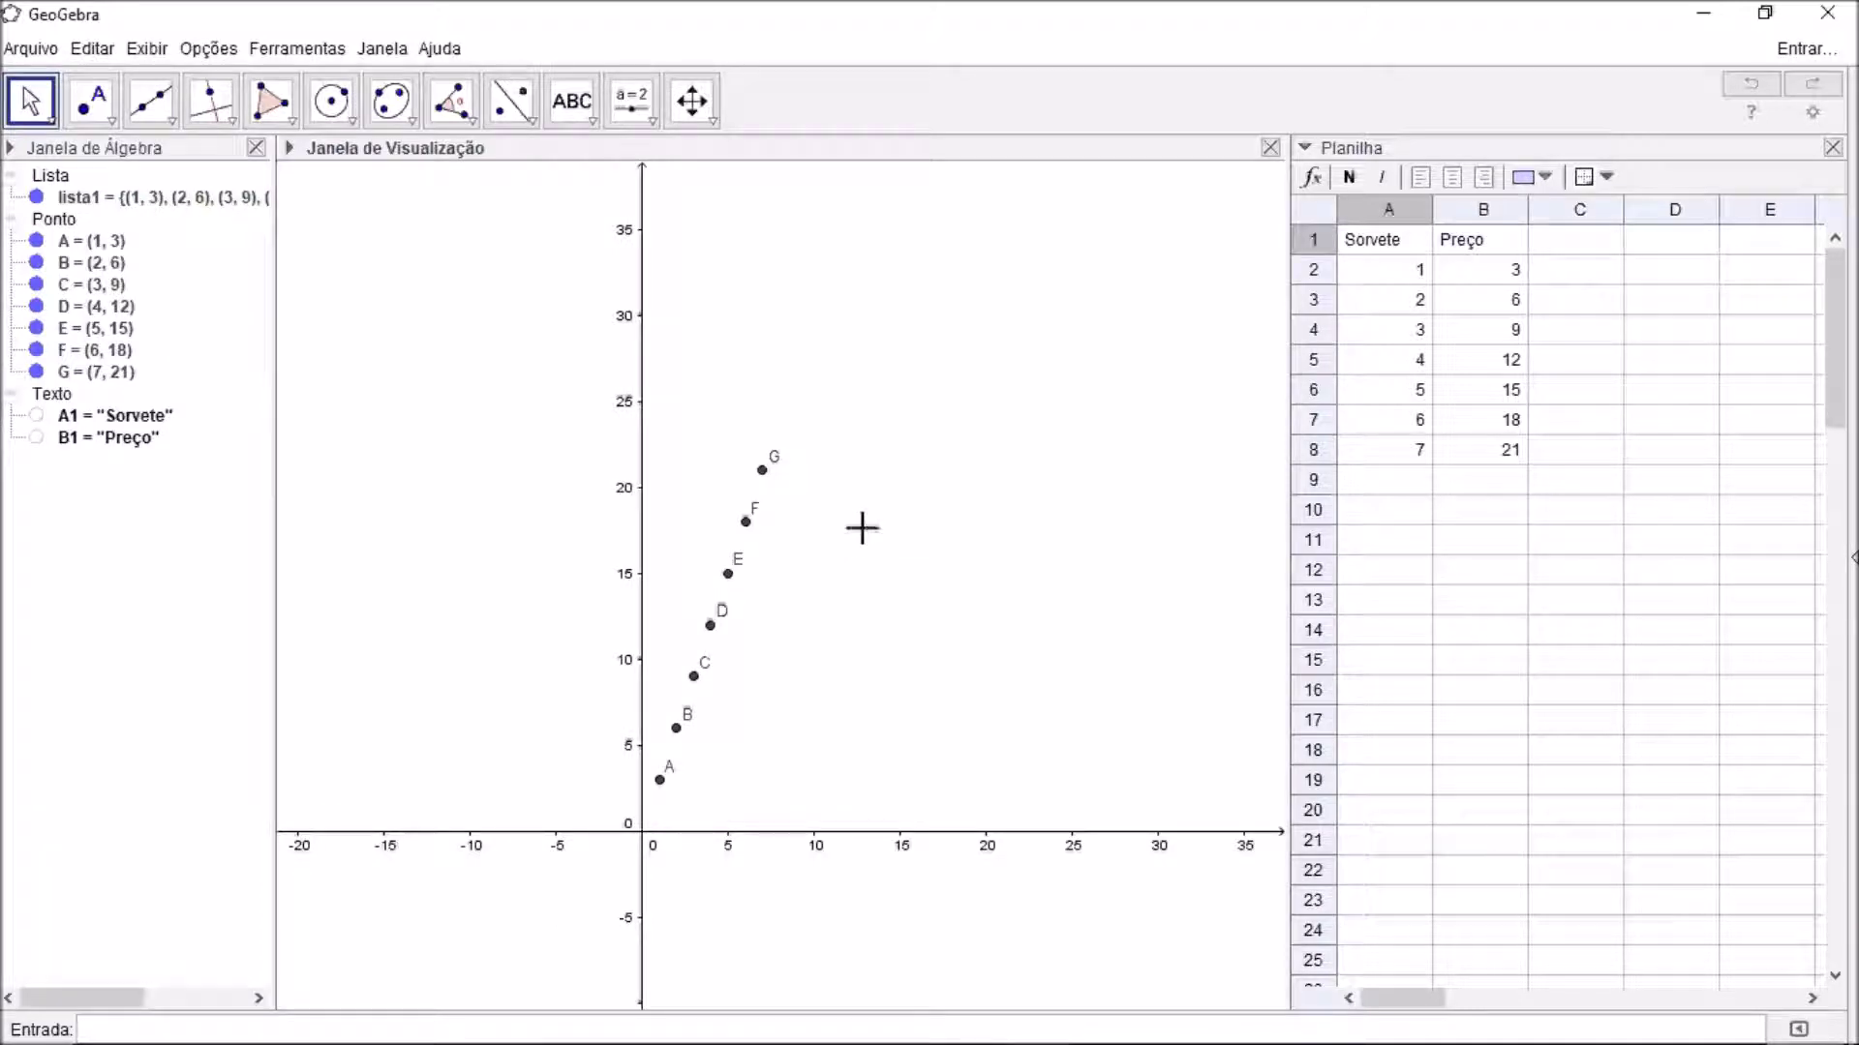
pyautogui.scroll(5, 861, 527)
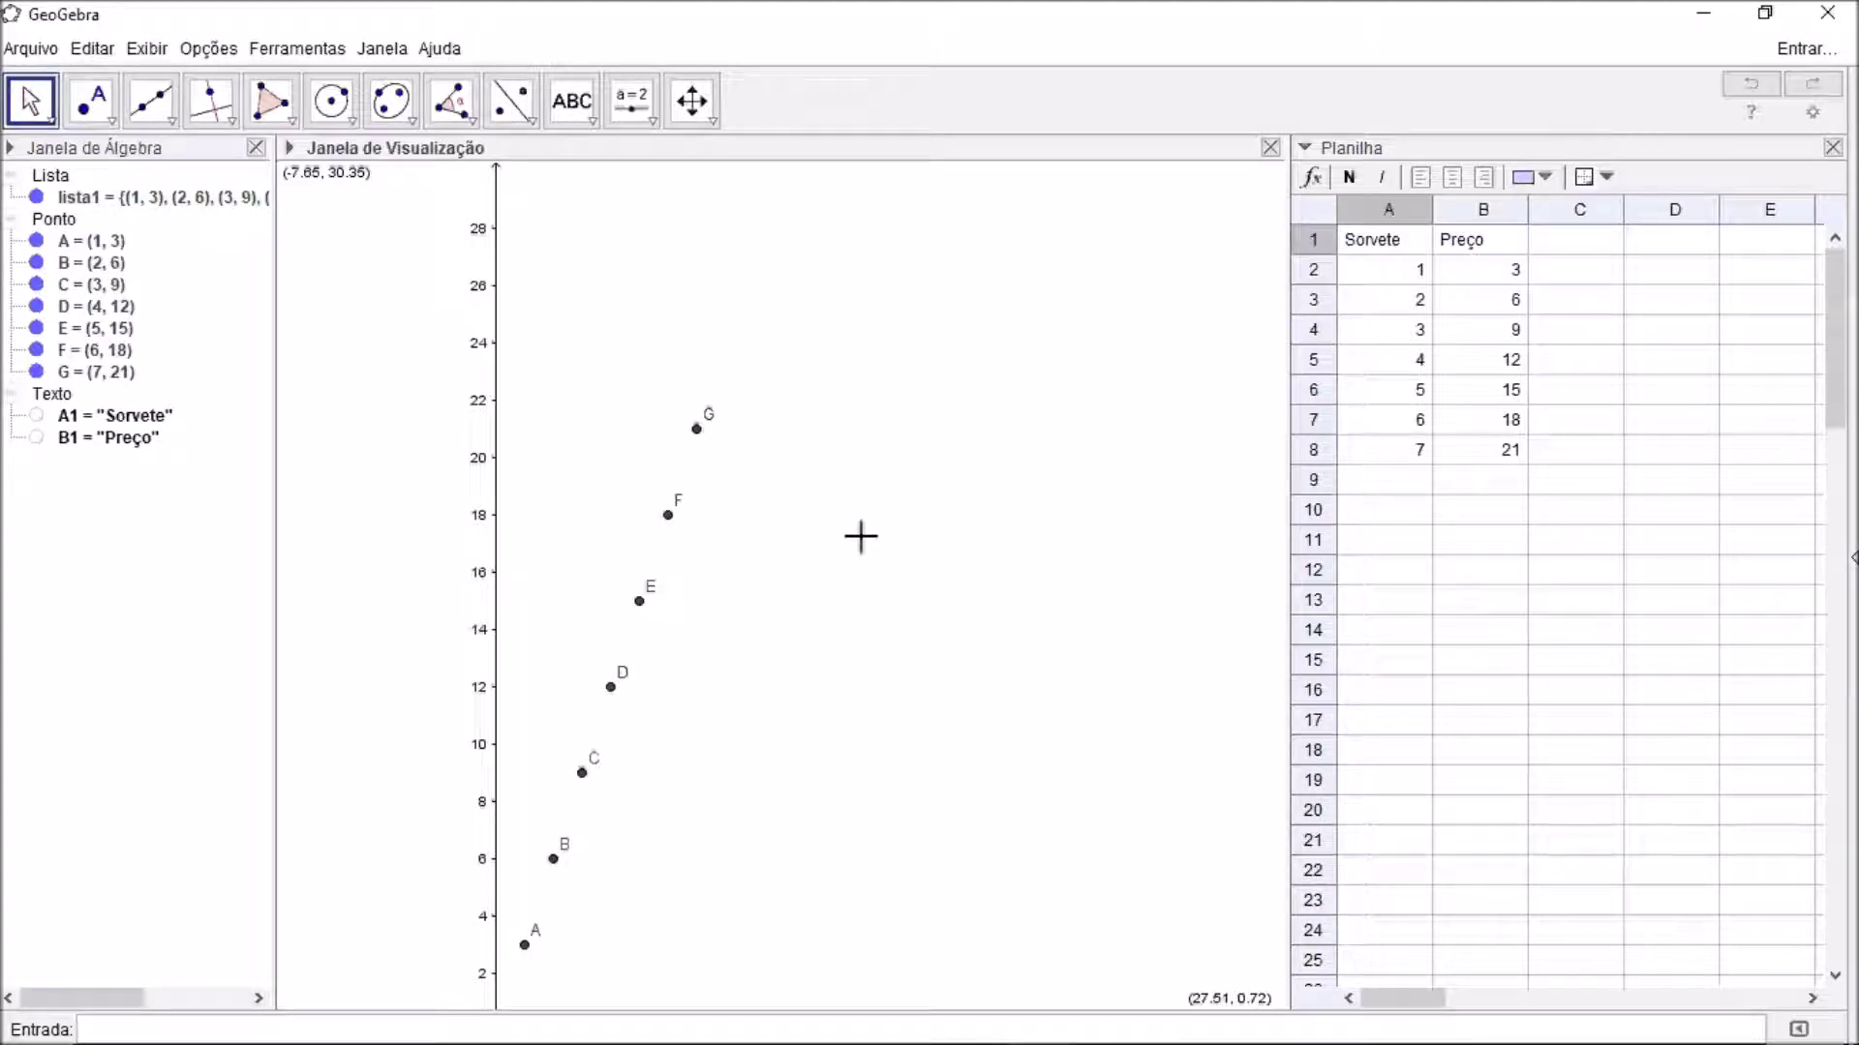
pyautogui.moveTo(827, 706); pyautogui.dragTo(853, 642)
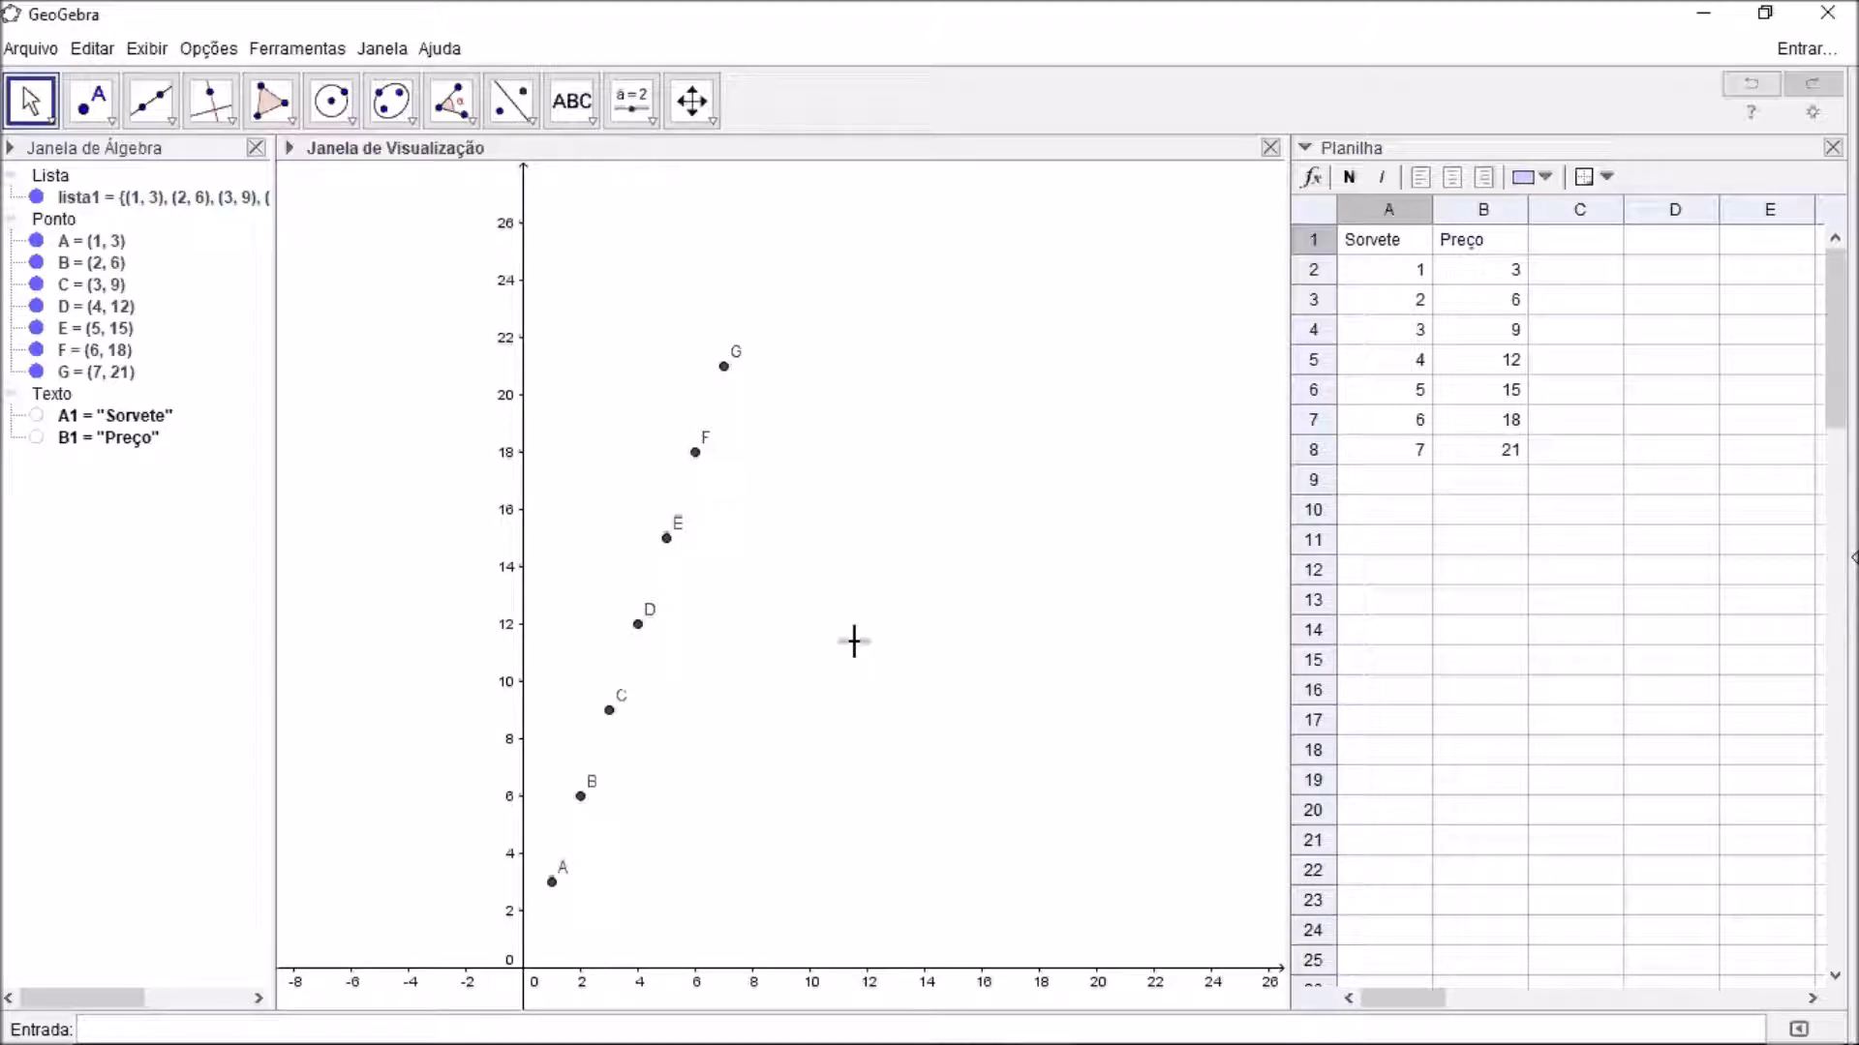
# - Plot the line through the points by entering the equation y=3x in cell A10
pyautogui.click(1389, 519)
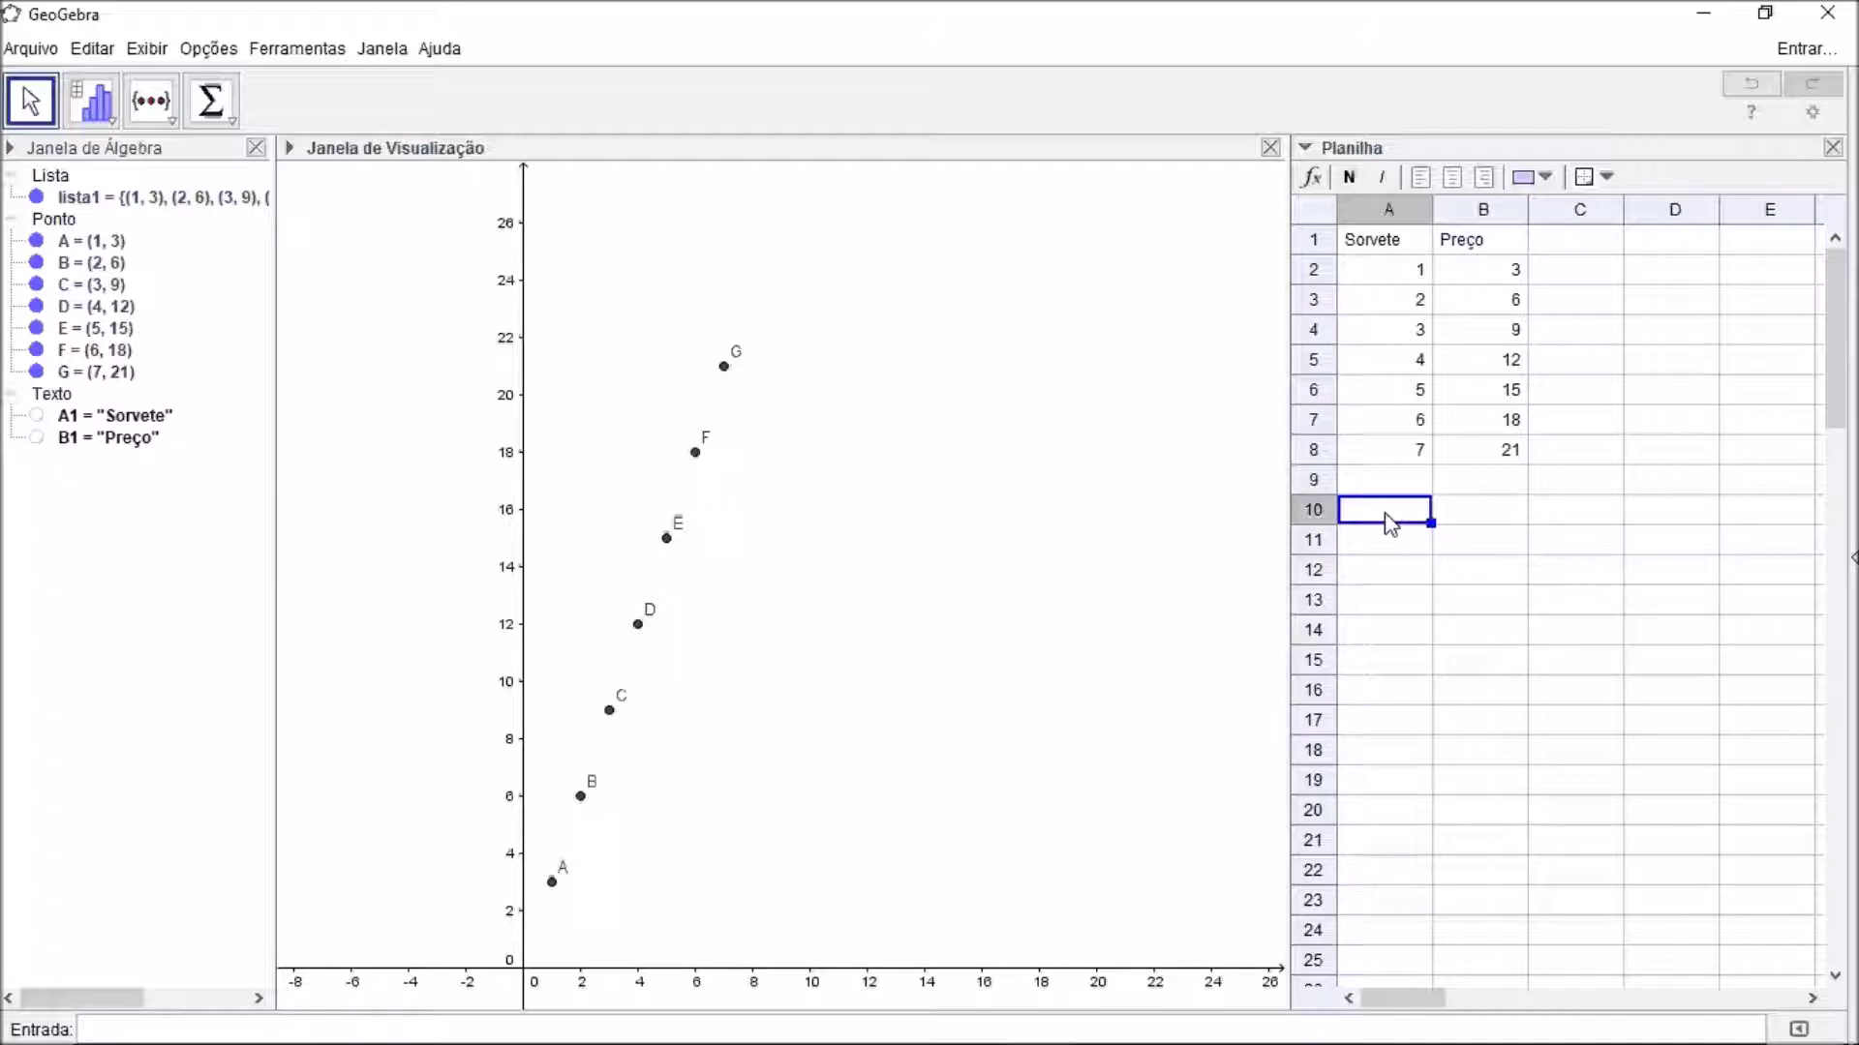
pyautogui.write('y=3x')
pyautogui.press('Return')
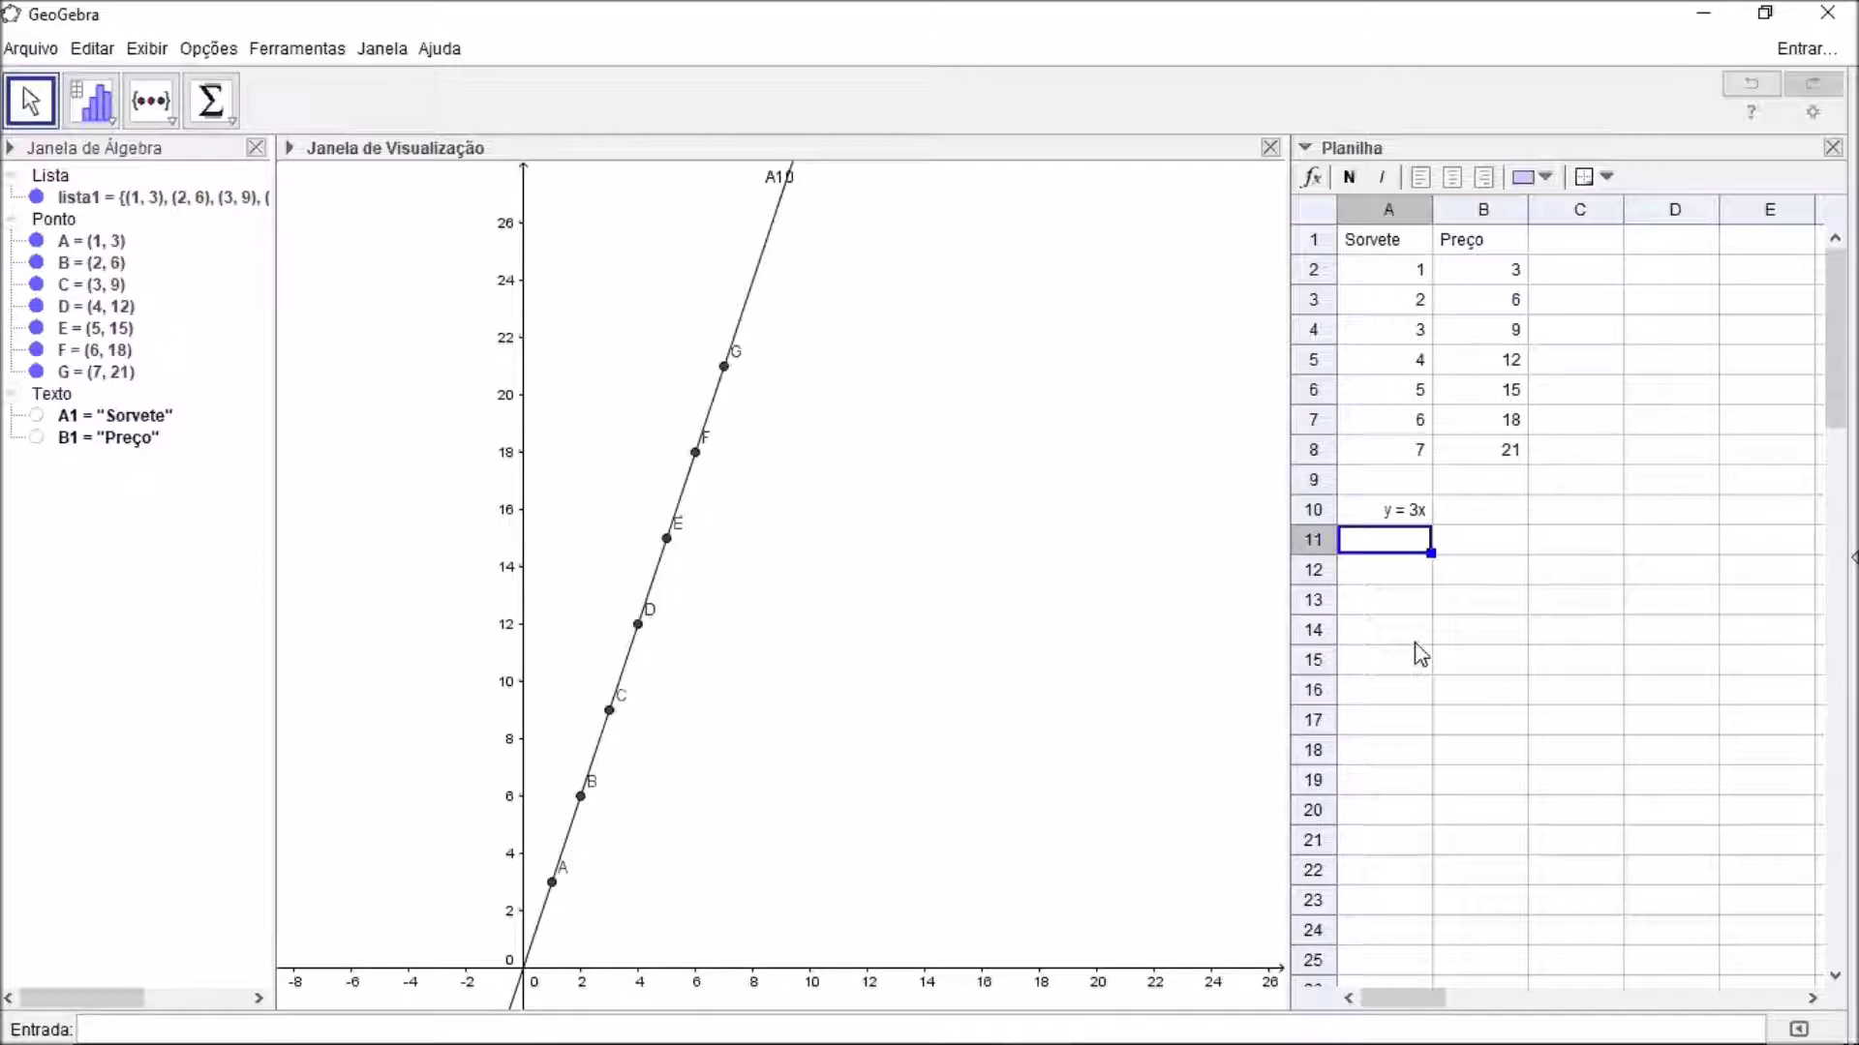
# - Calculate the prices of 20 and 32 ice creams with =3*20 in A11 and =32*3 in A12
pyautogui.write('=')
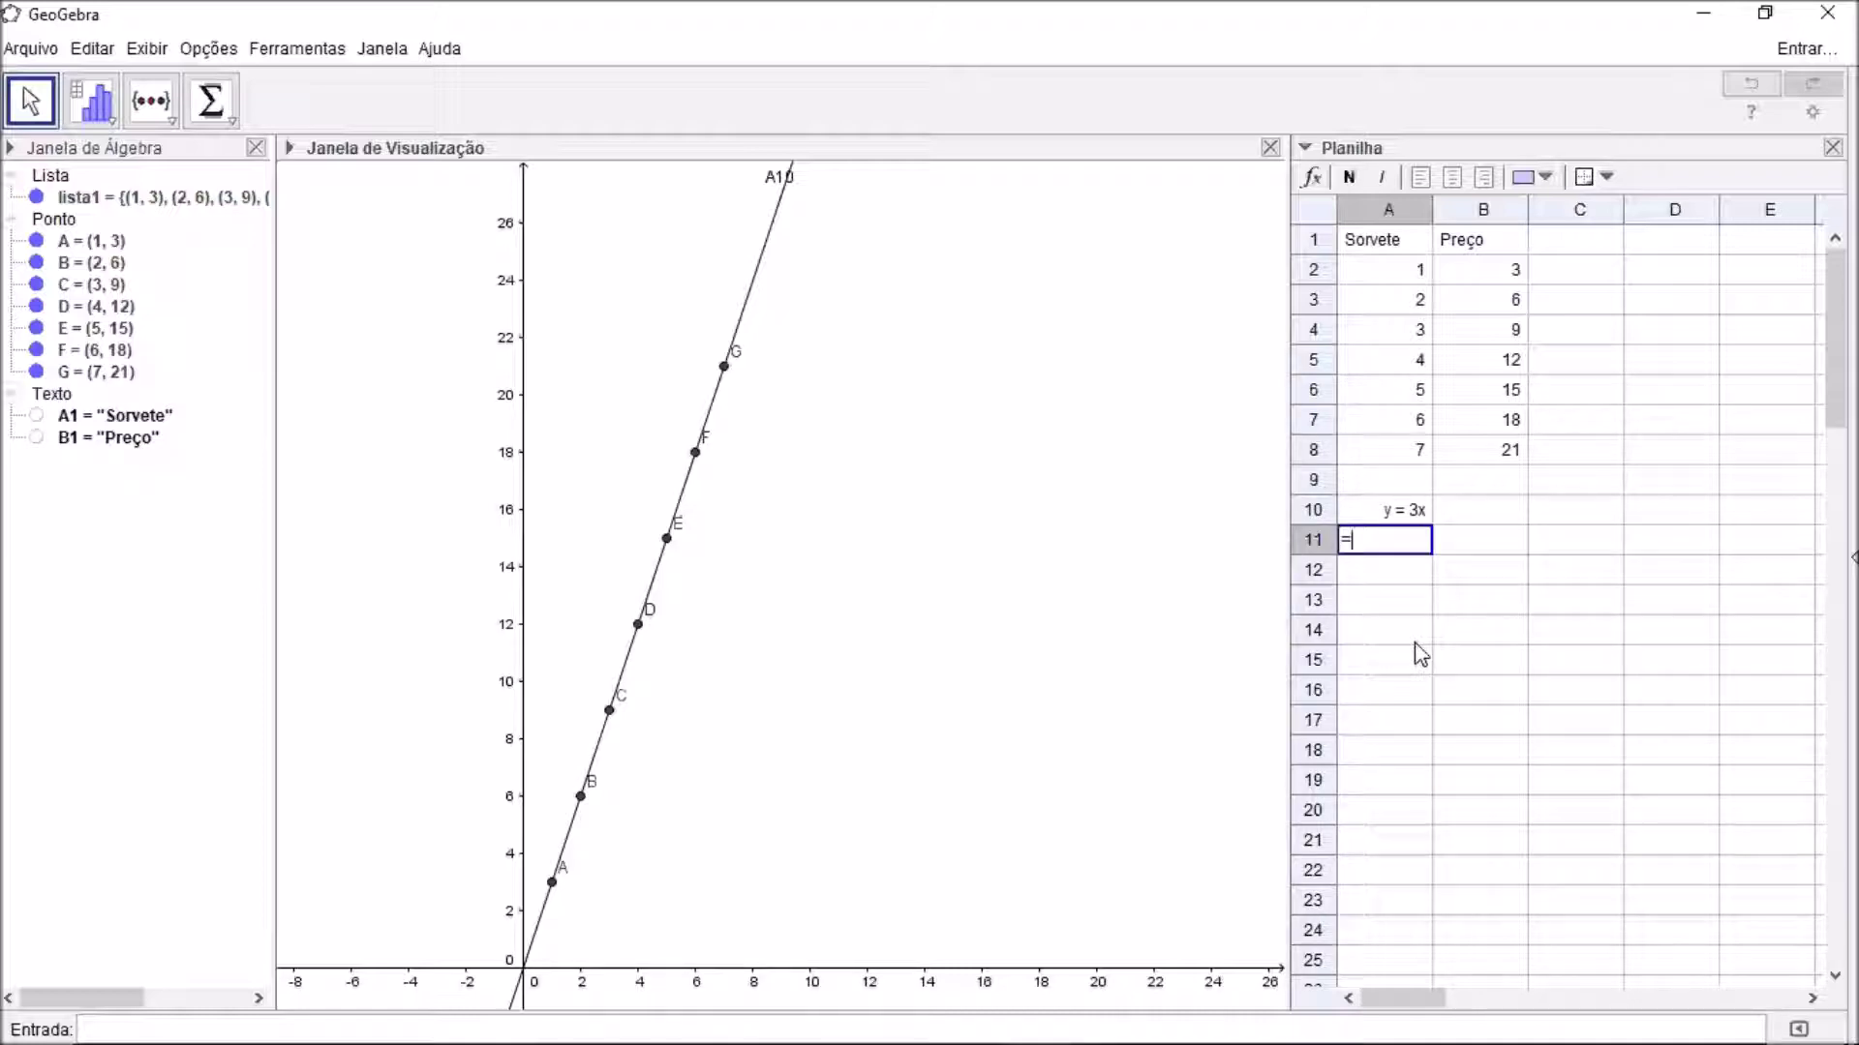
pyautogui.write('3*20')
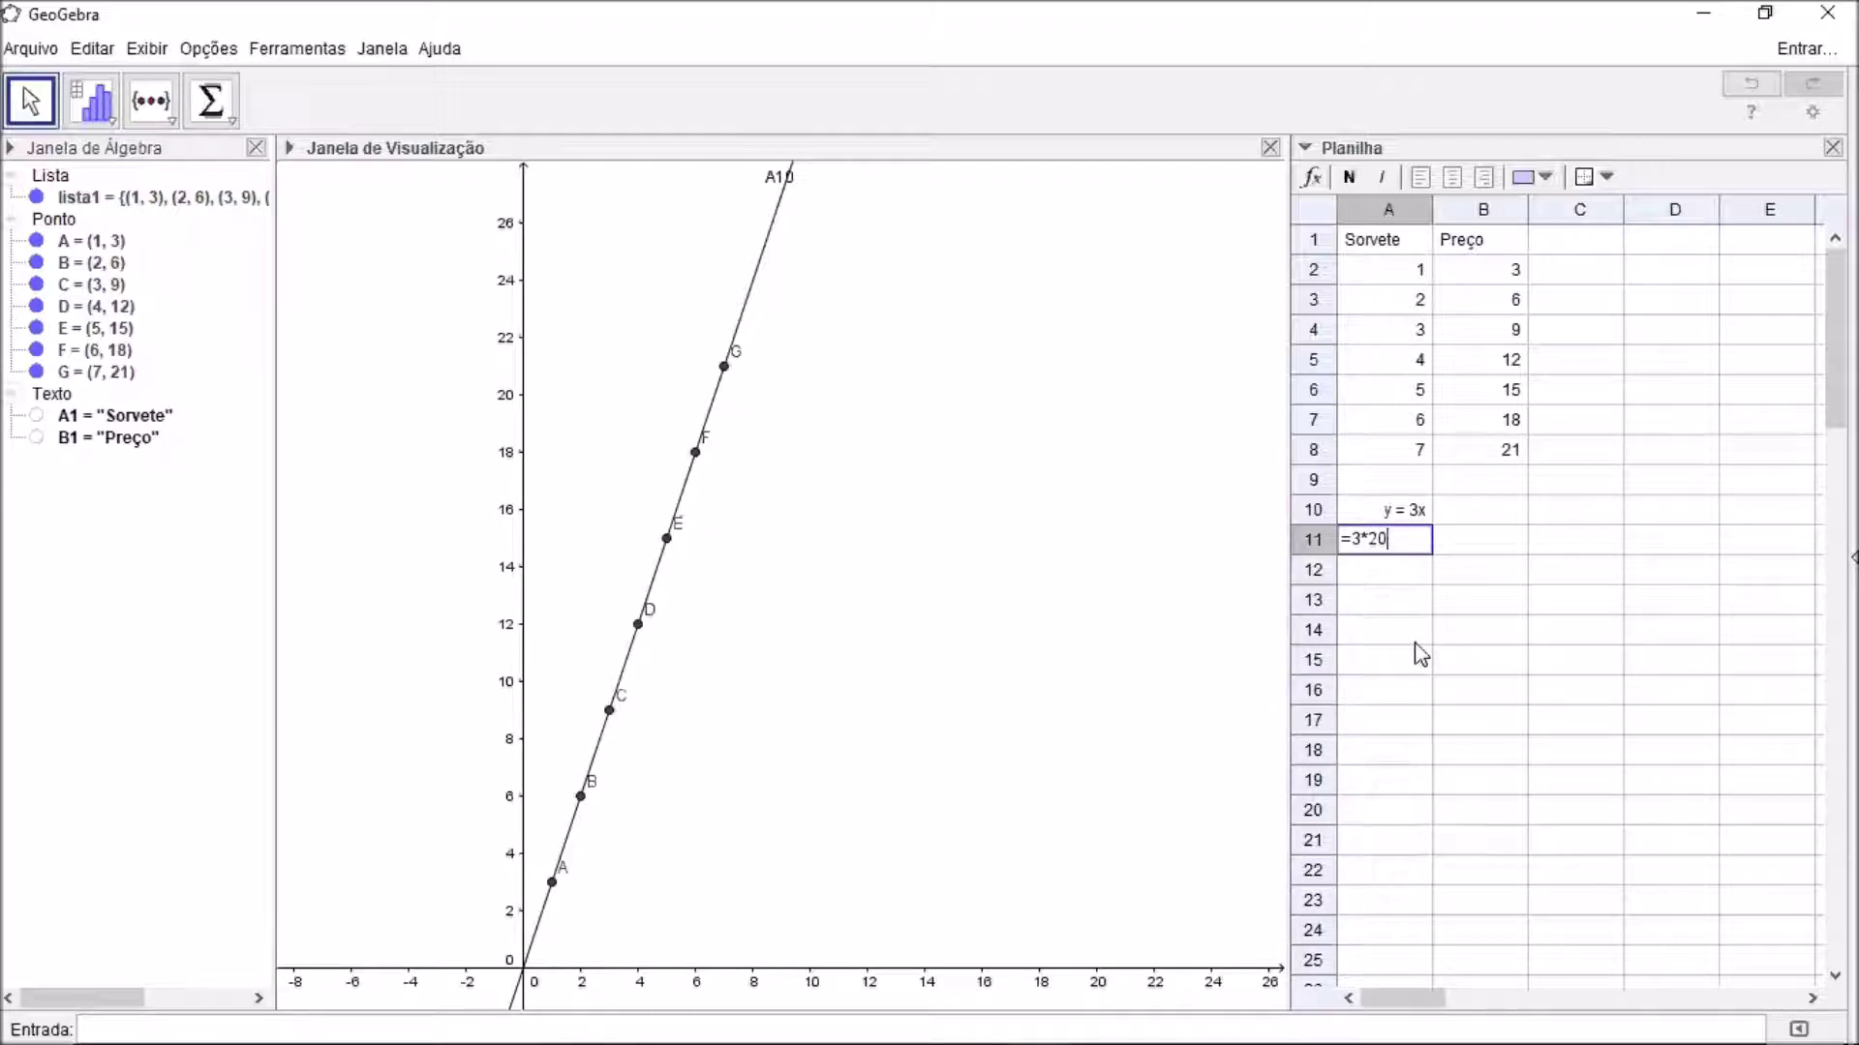
pyautogui.press('Return')
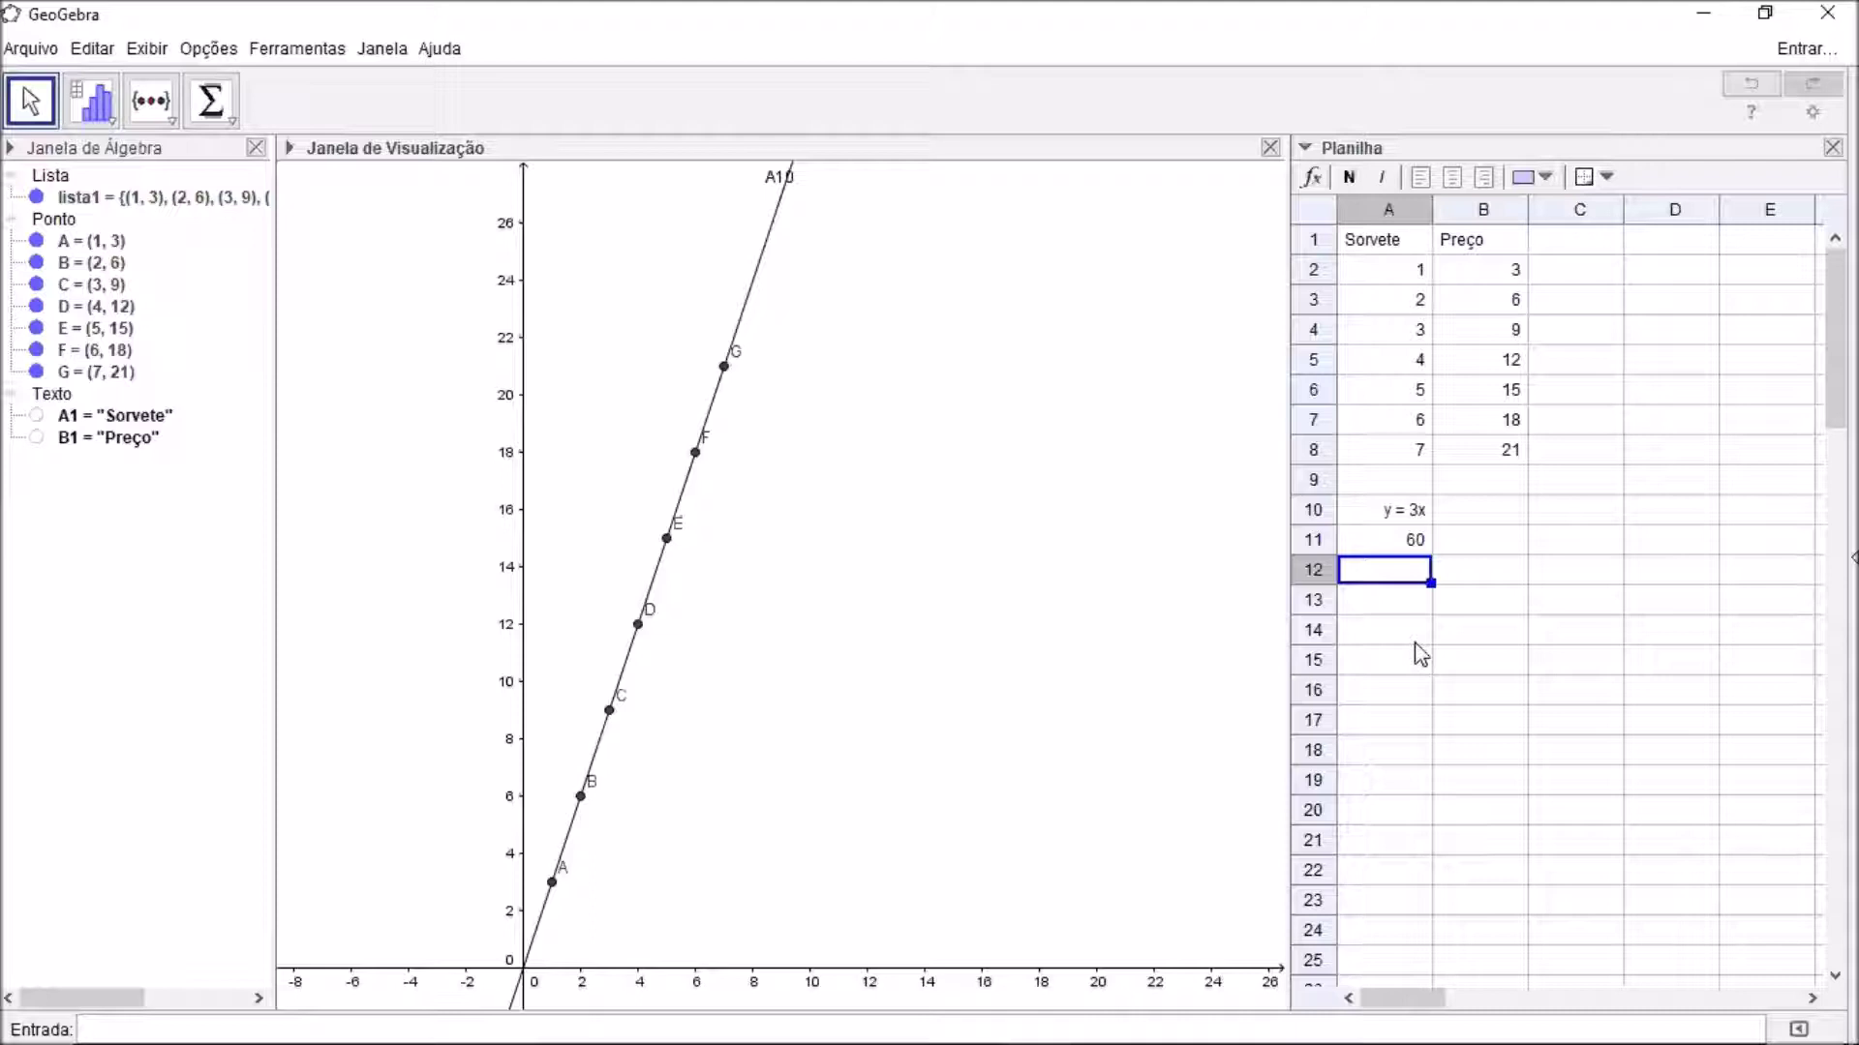
pyautogui.write('=32')
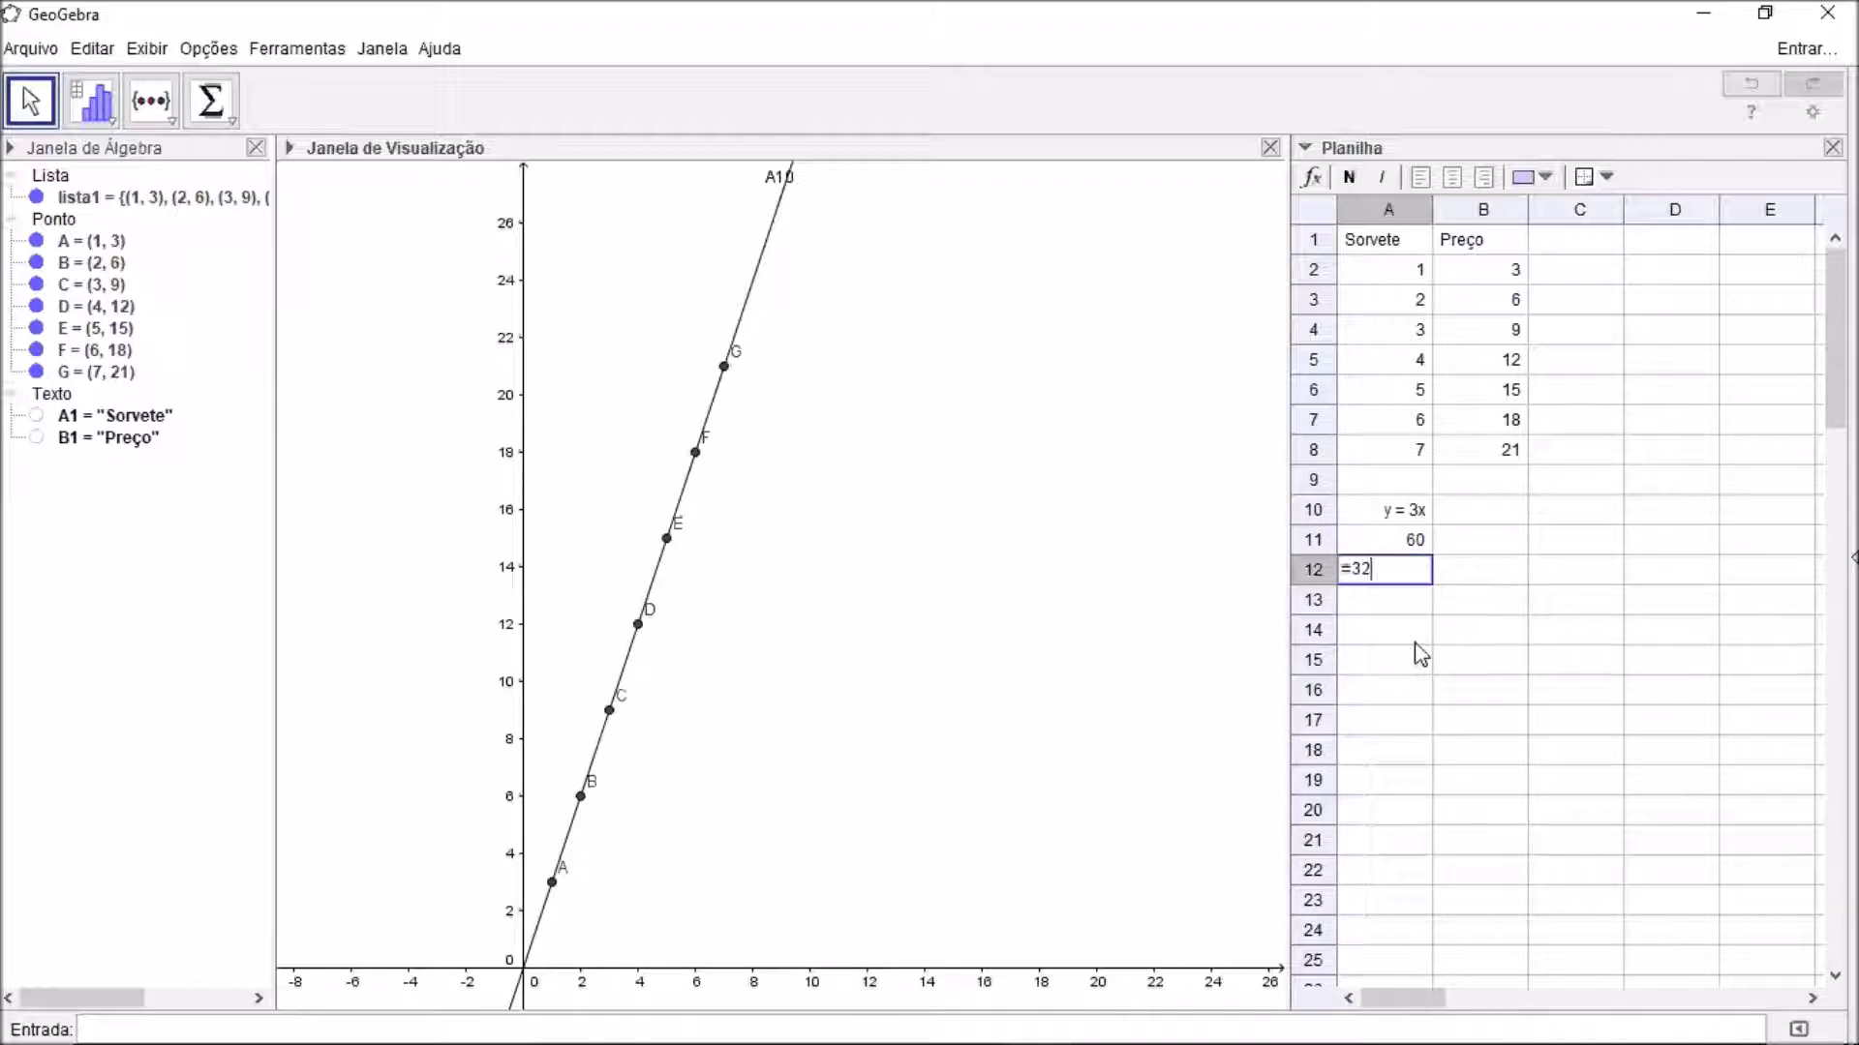
pyautogui.write('*3')
pyautogui.press('Return')
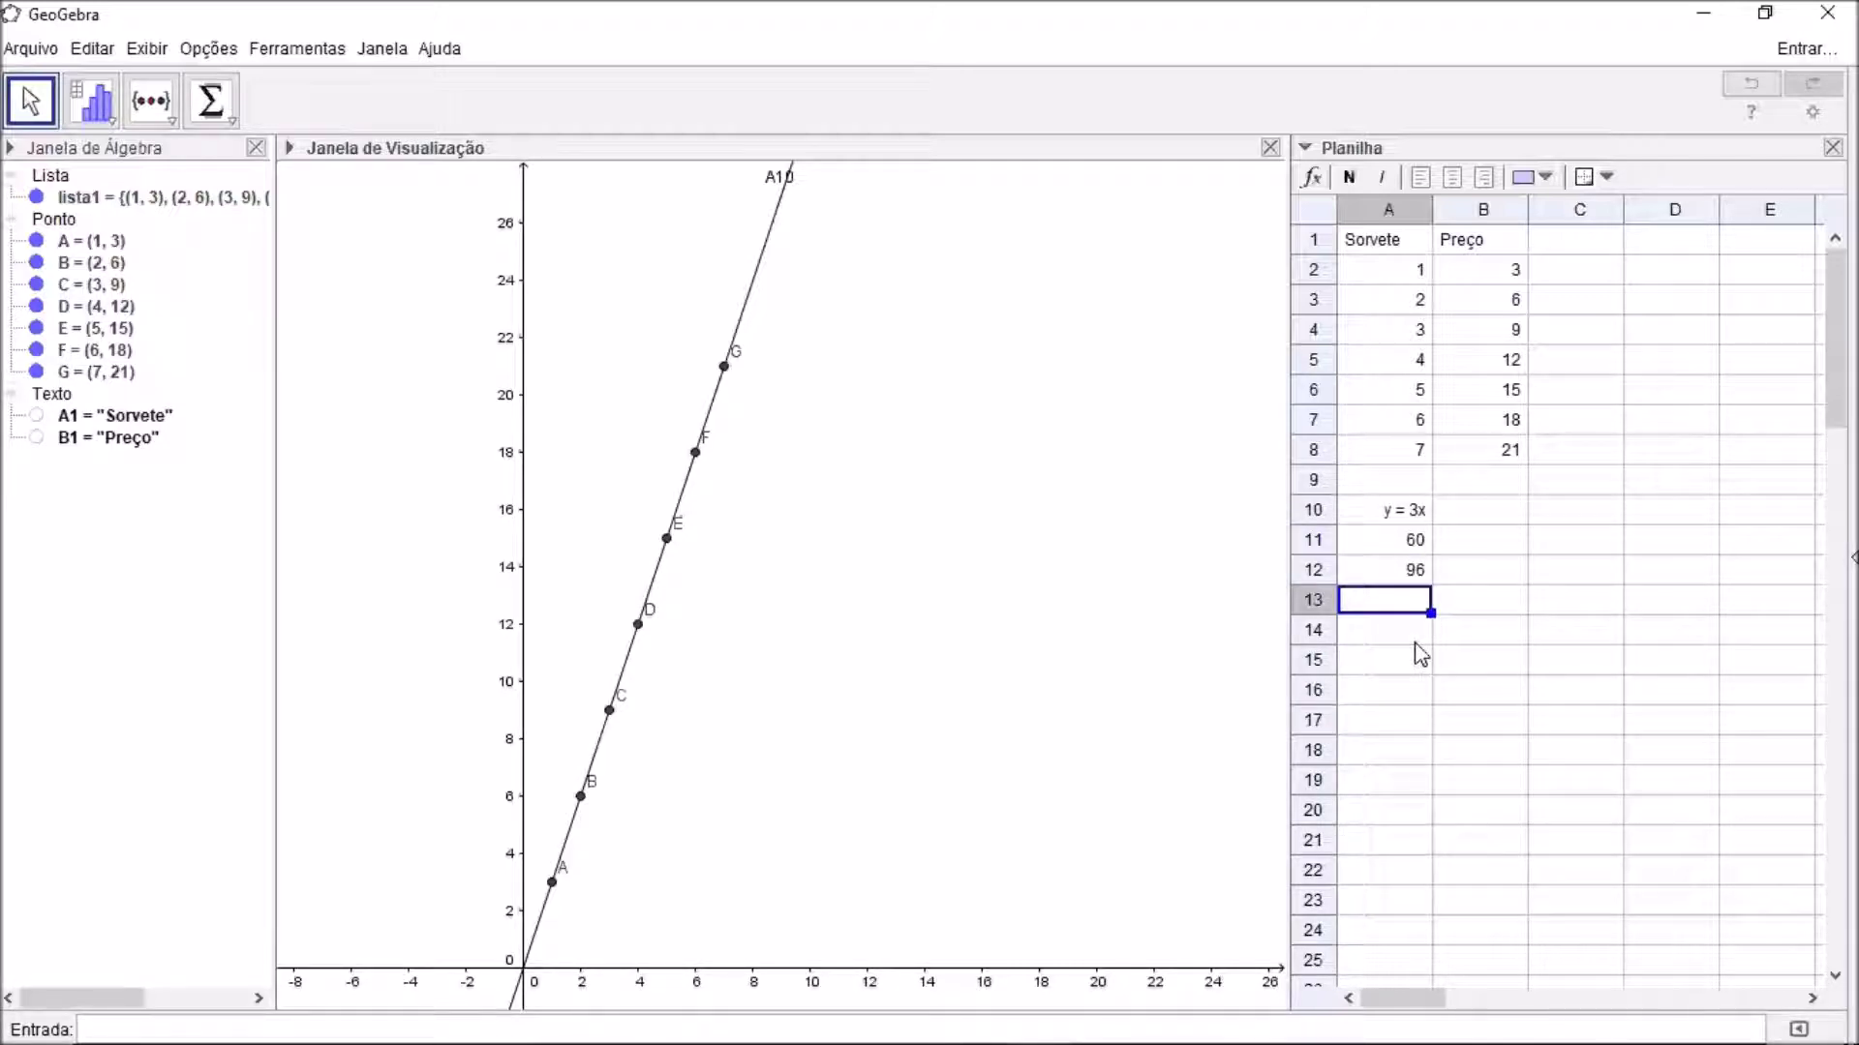
# - Delete the equation and the two price calculations from cells A10 to A12
pyautogui.click(1575, 511)
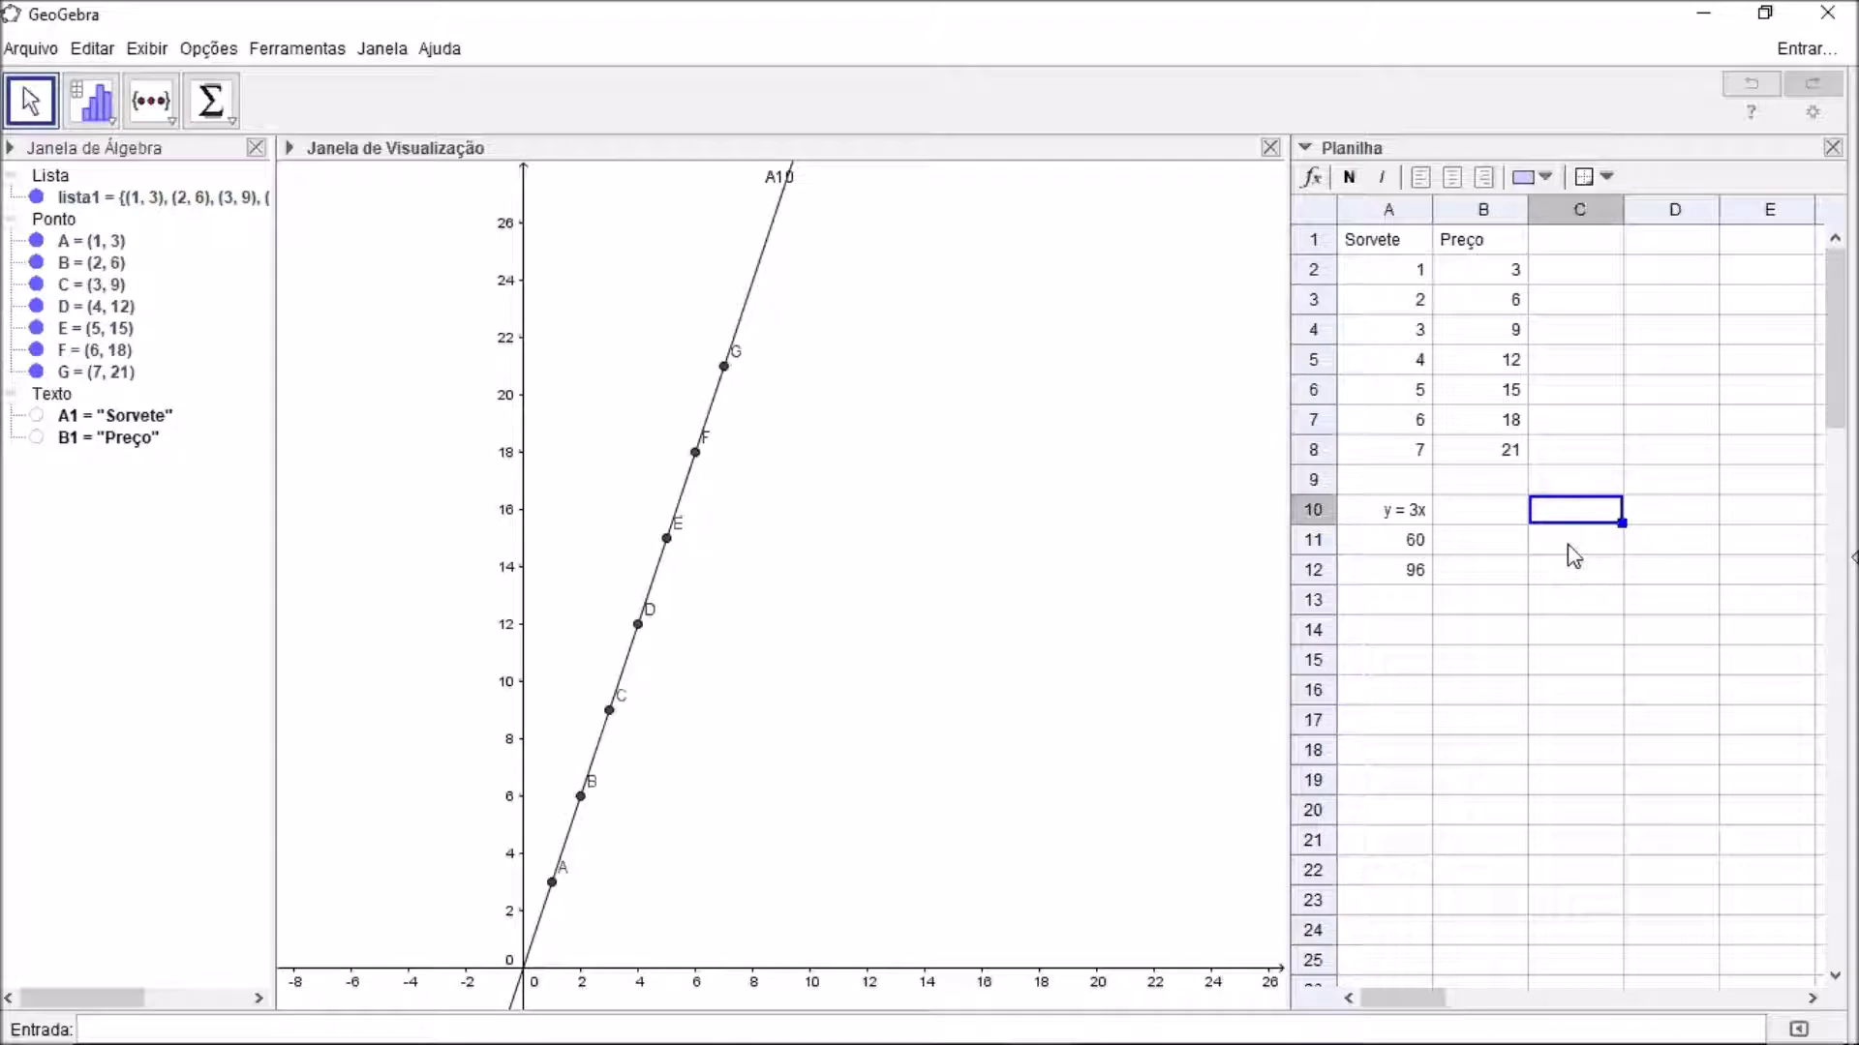
pyautogui.press('Left')
pyautogui.press('Left')
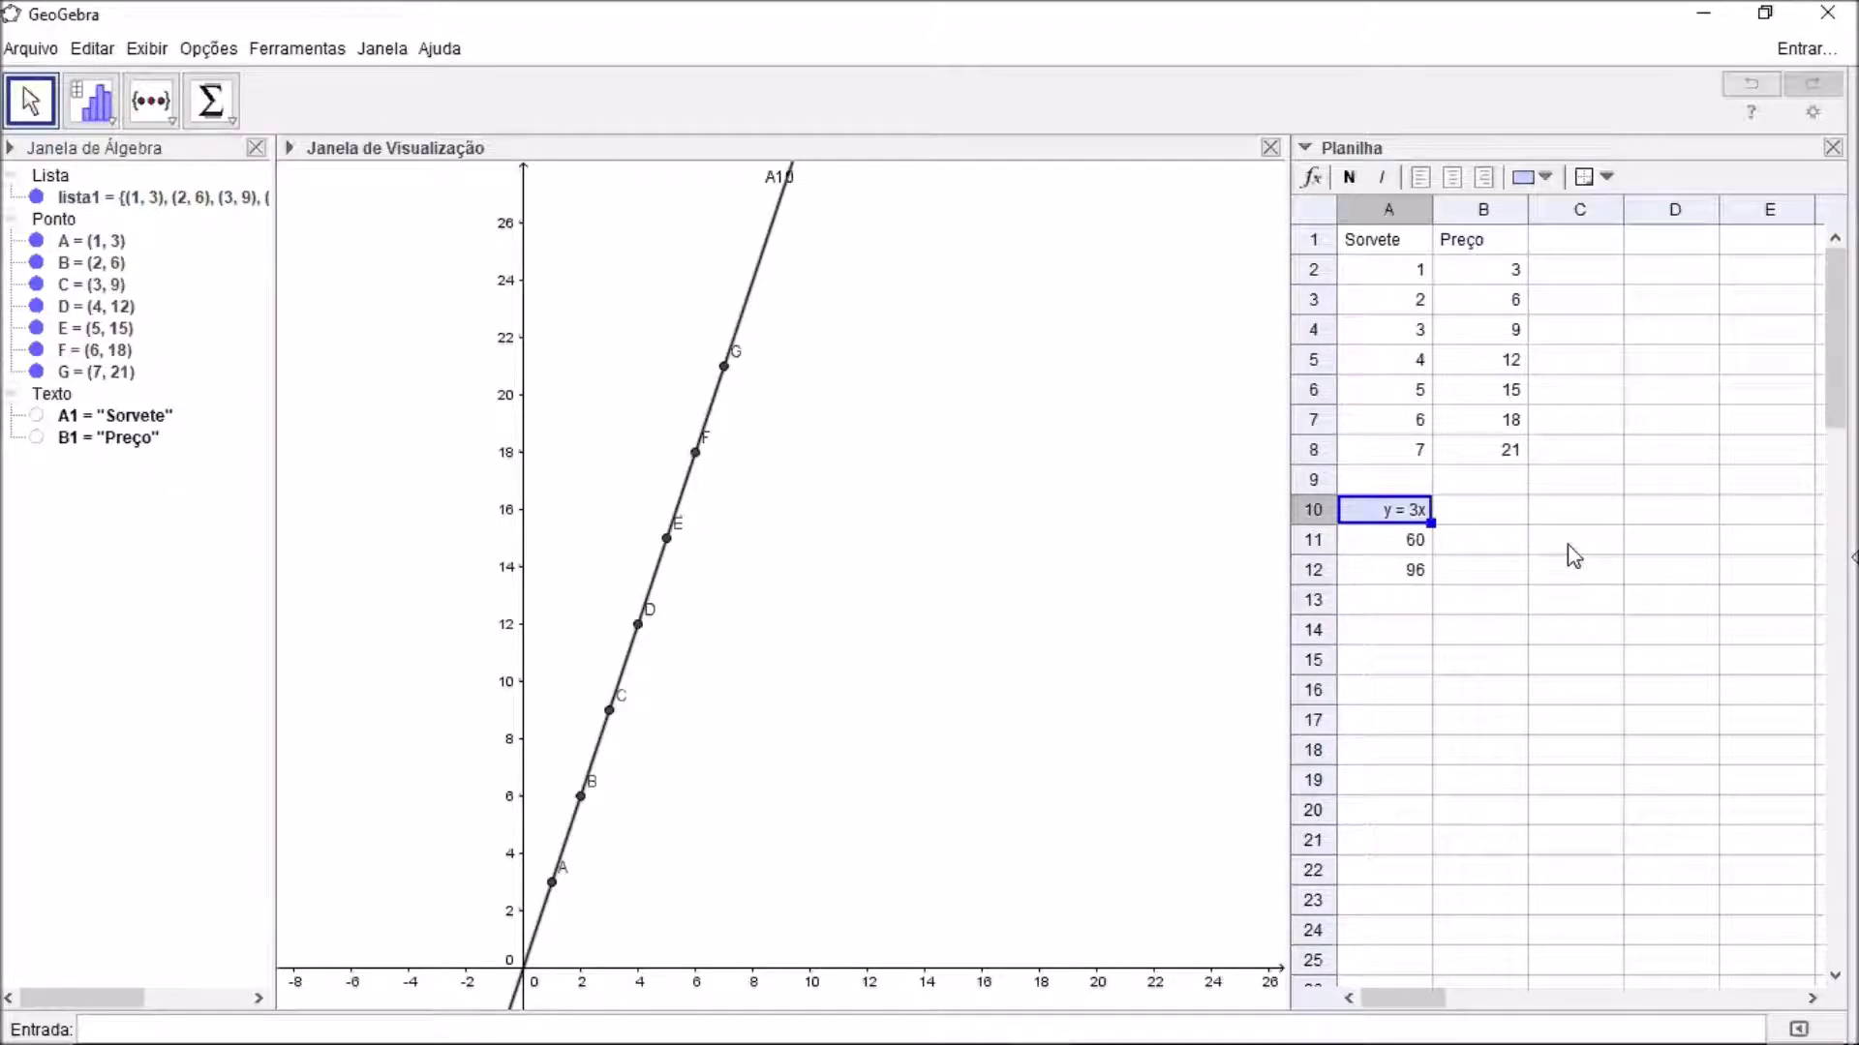
pyautogui.hotkey('shift', 'Down')
pyautogui.hotkey('shift', 'Down')
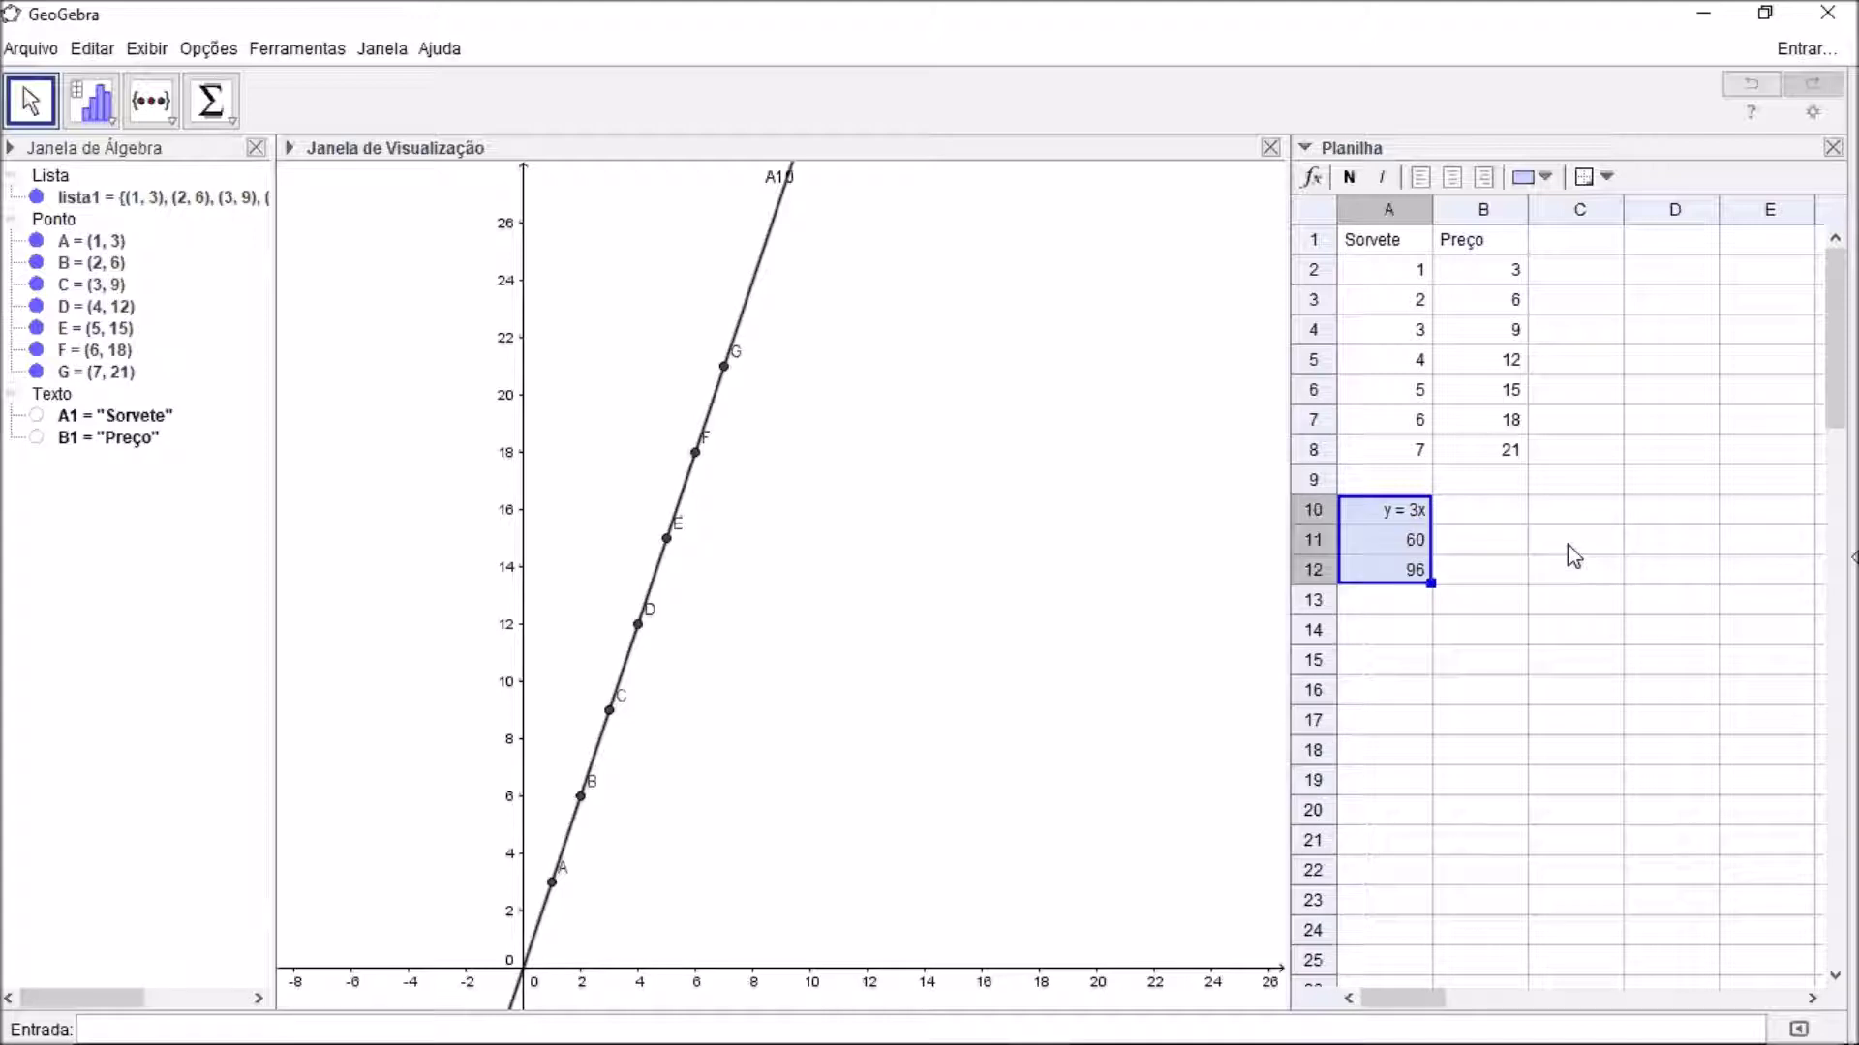
pyautogui.press('Delete')
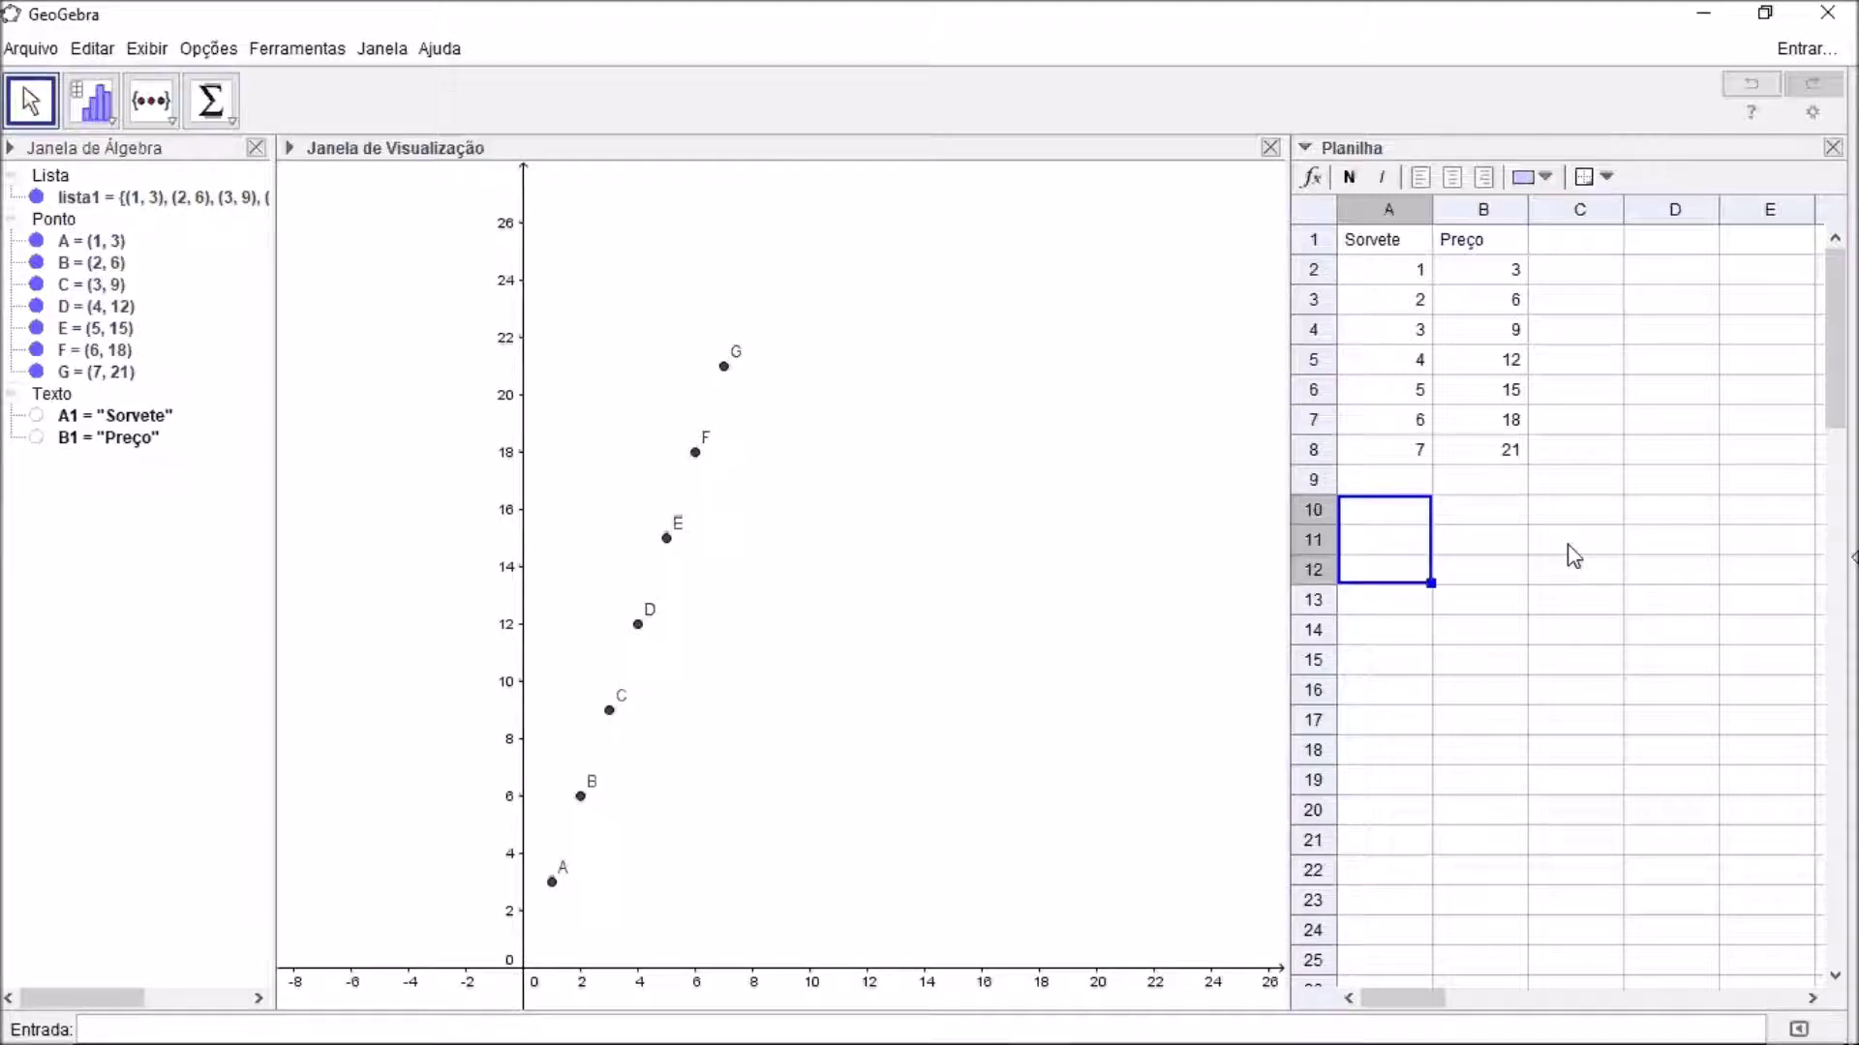
# - Enter a formula in C2 that divides the price in B2 by the quantity in A2
pyautogui.click(1567, 545)
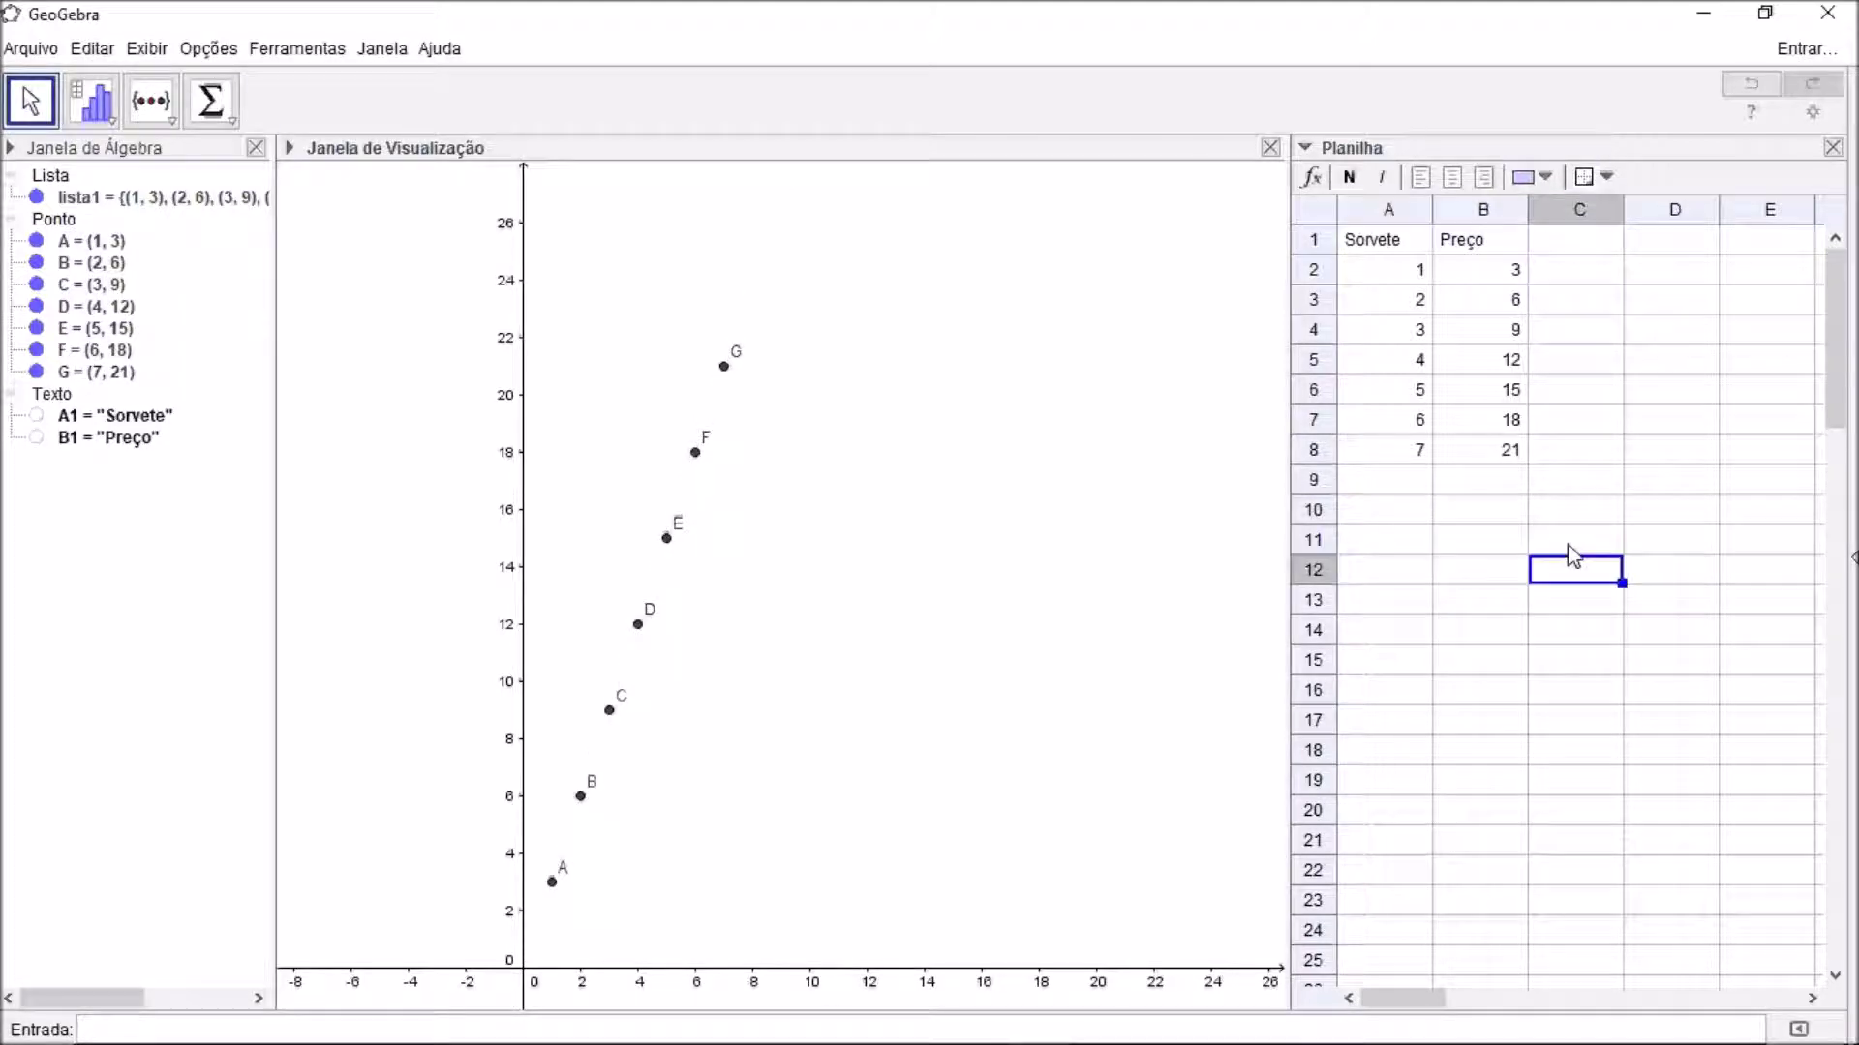
pyautogui.press('Up')
pyautogui.press('Up')
pyautogui.press('Up')
pyautogui.press('Up')
pyautogui.press('Up')
pyautogui.press('Up')
pyautogui.press('Up')
pyautogui.press('Up')
pyautogui.press('Up')
pyautogui.press('Up')
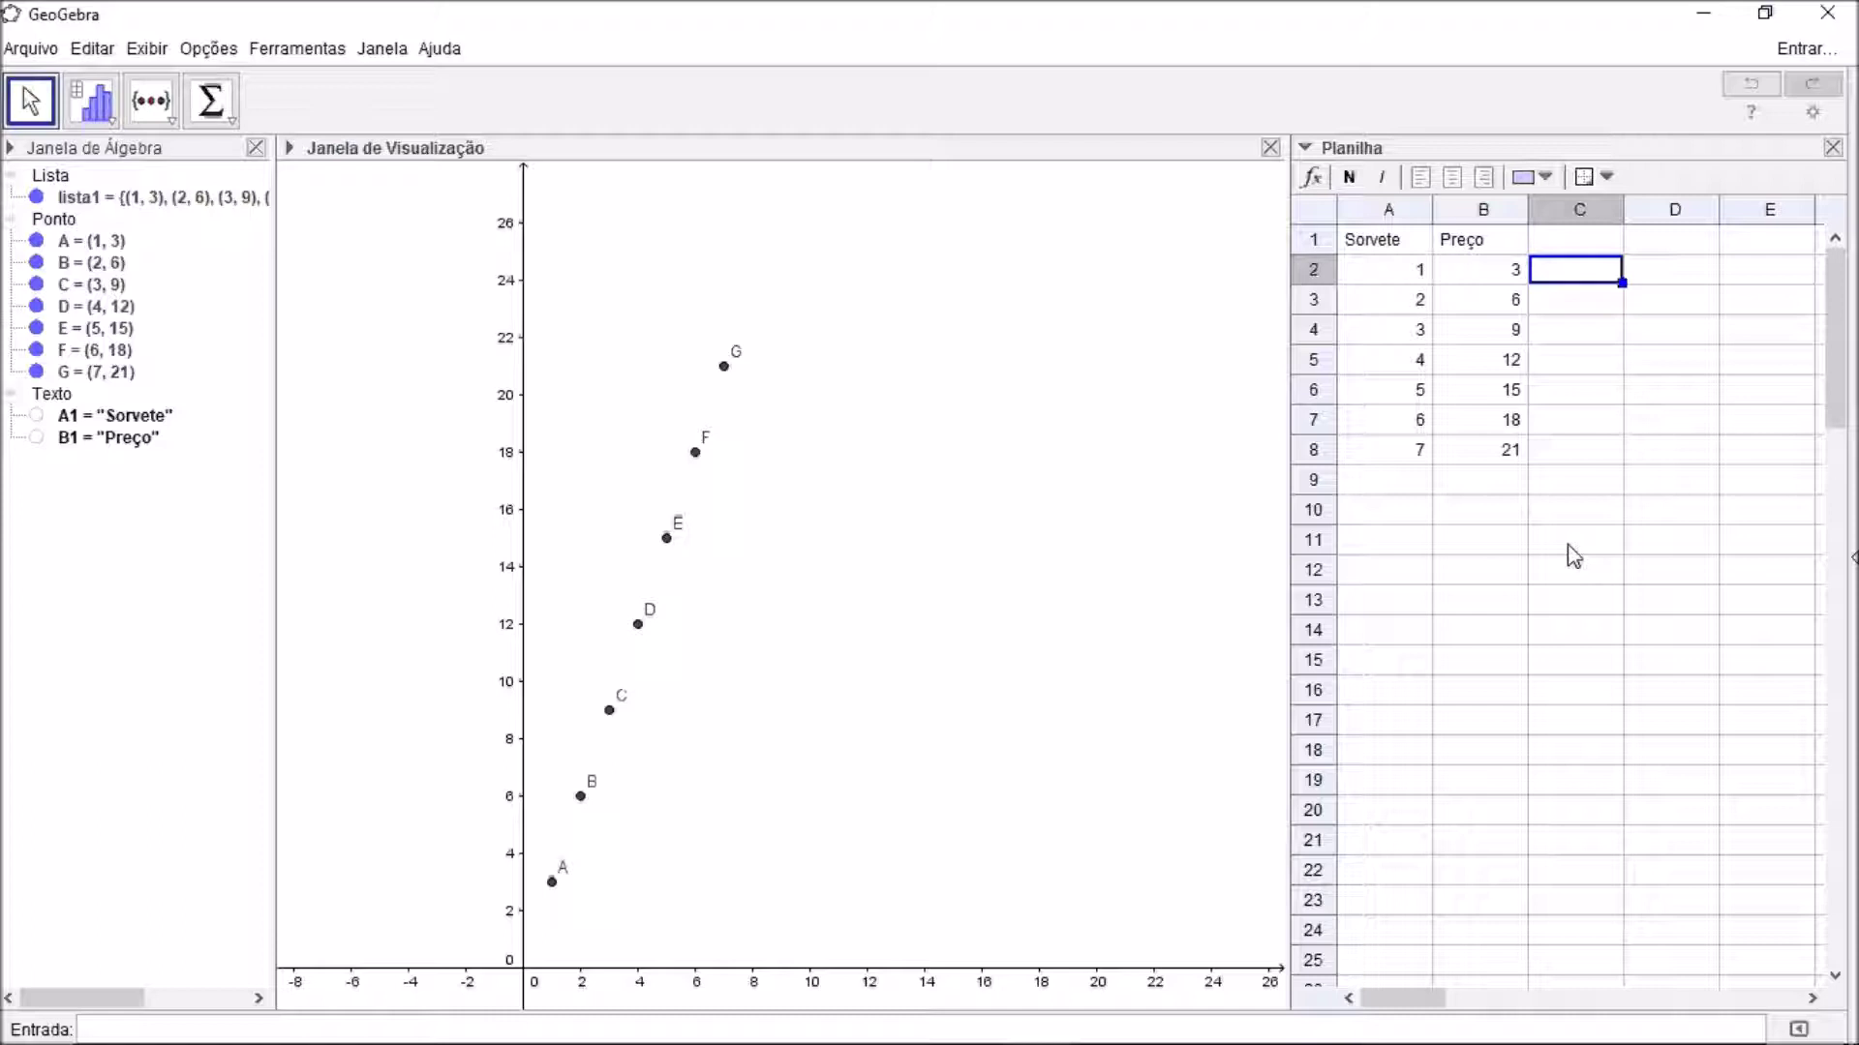
pyautogui.write('=')
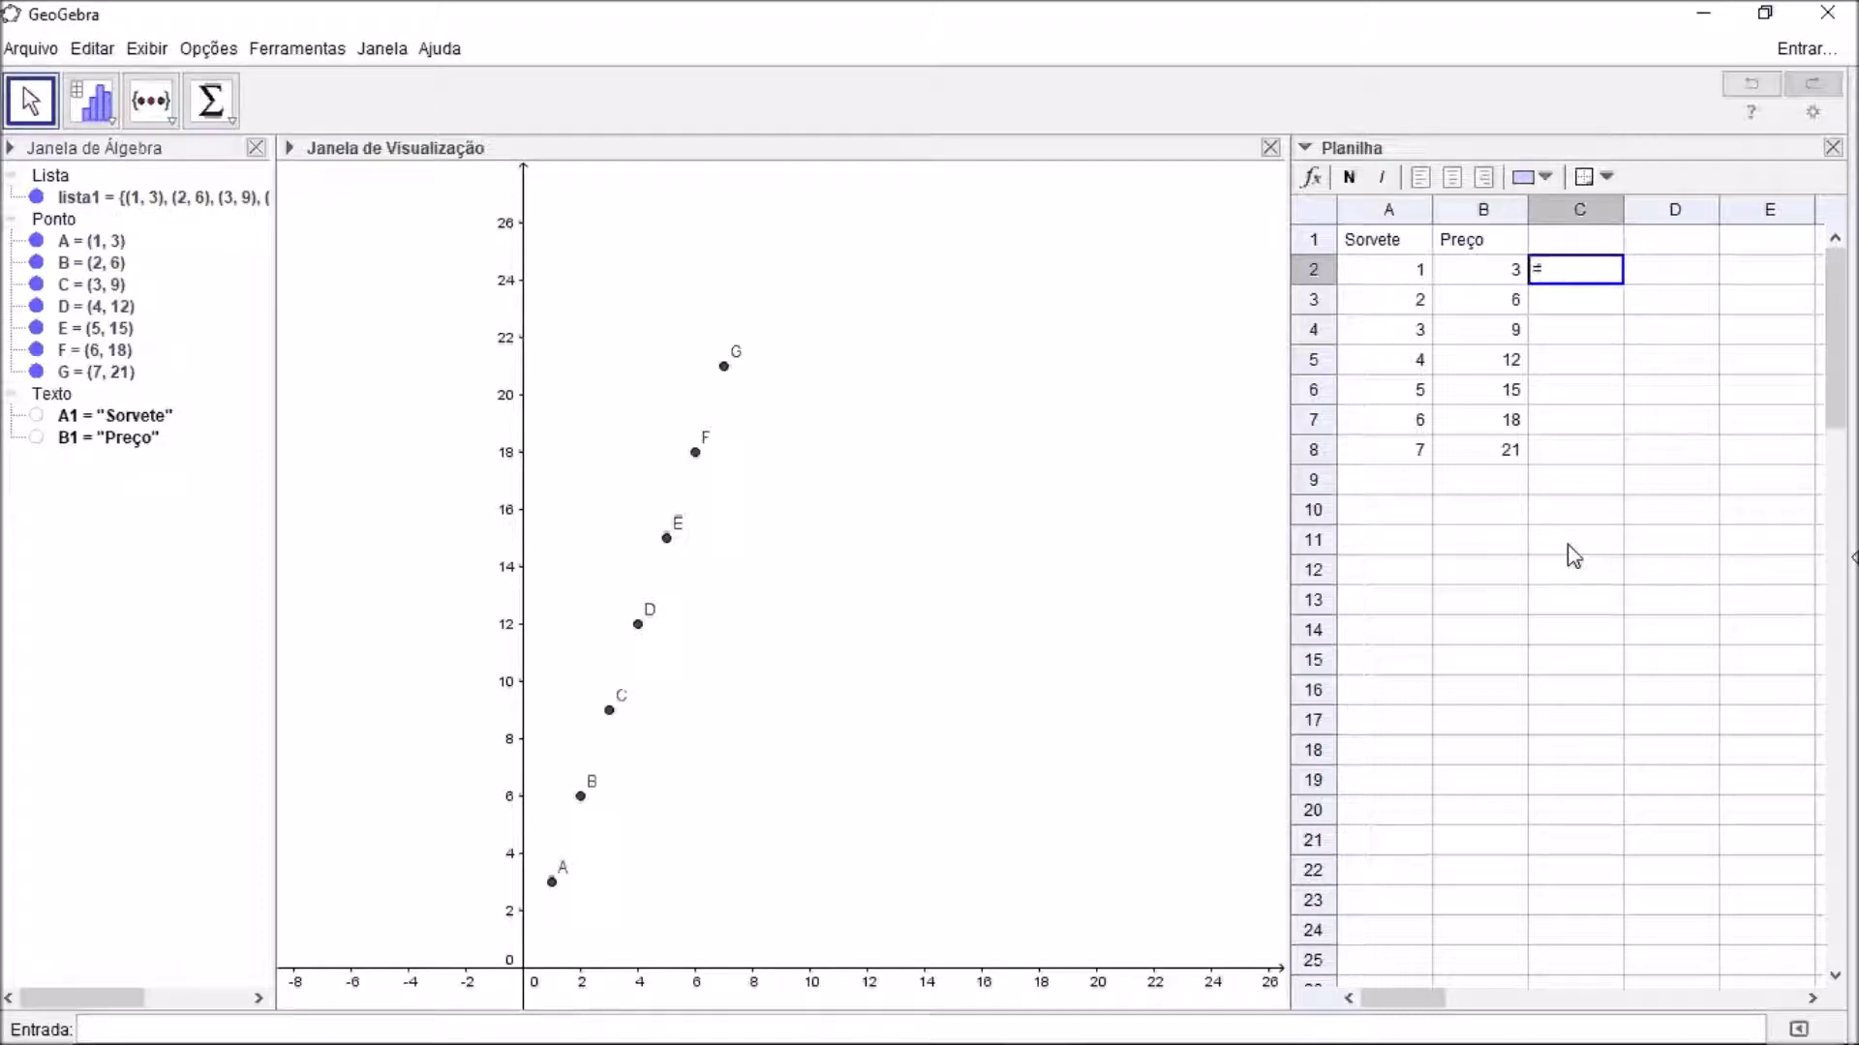
pyautogui.click(1481, 273)
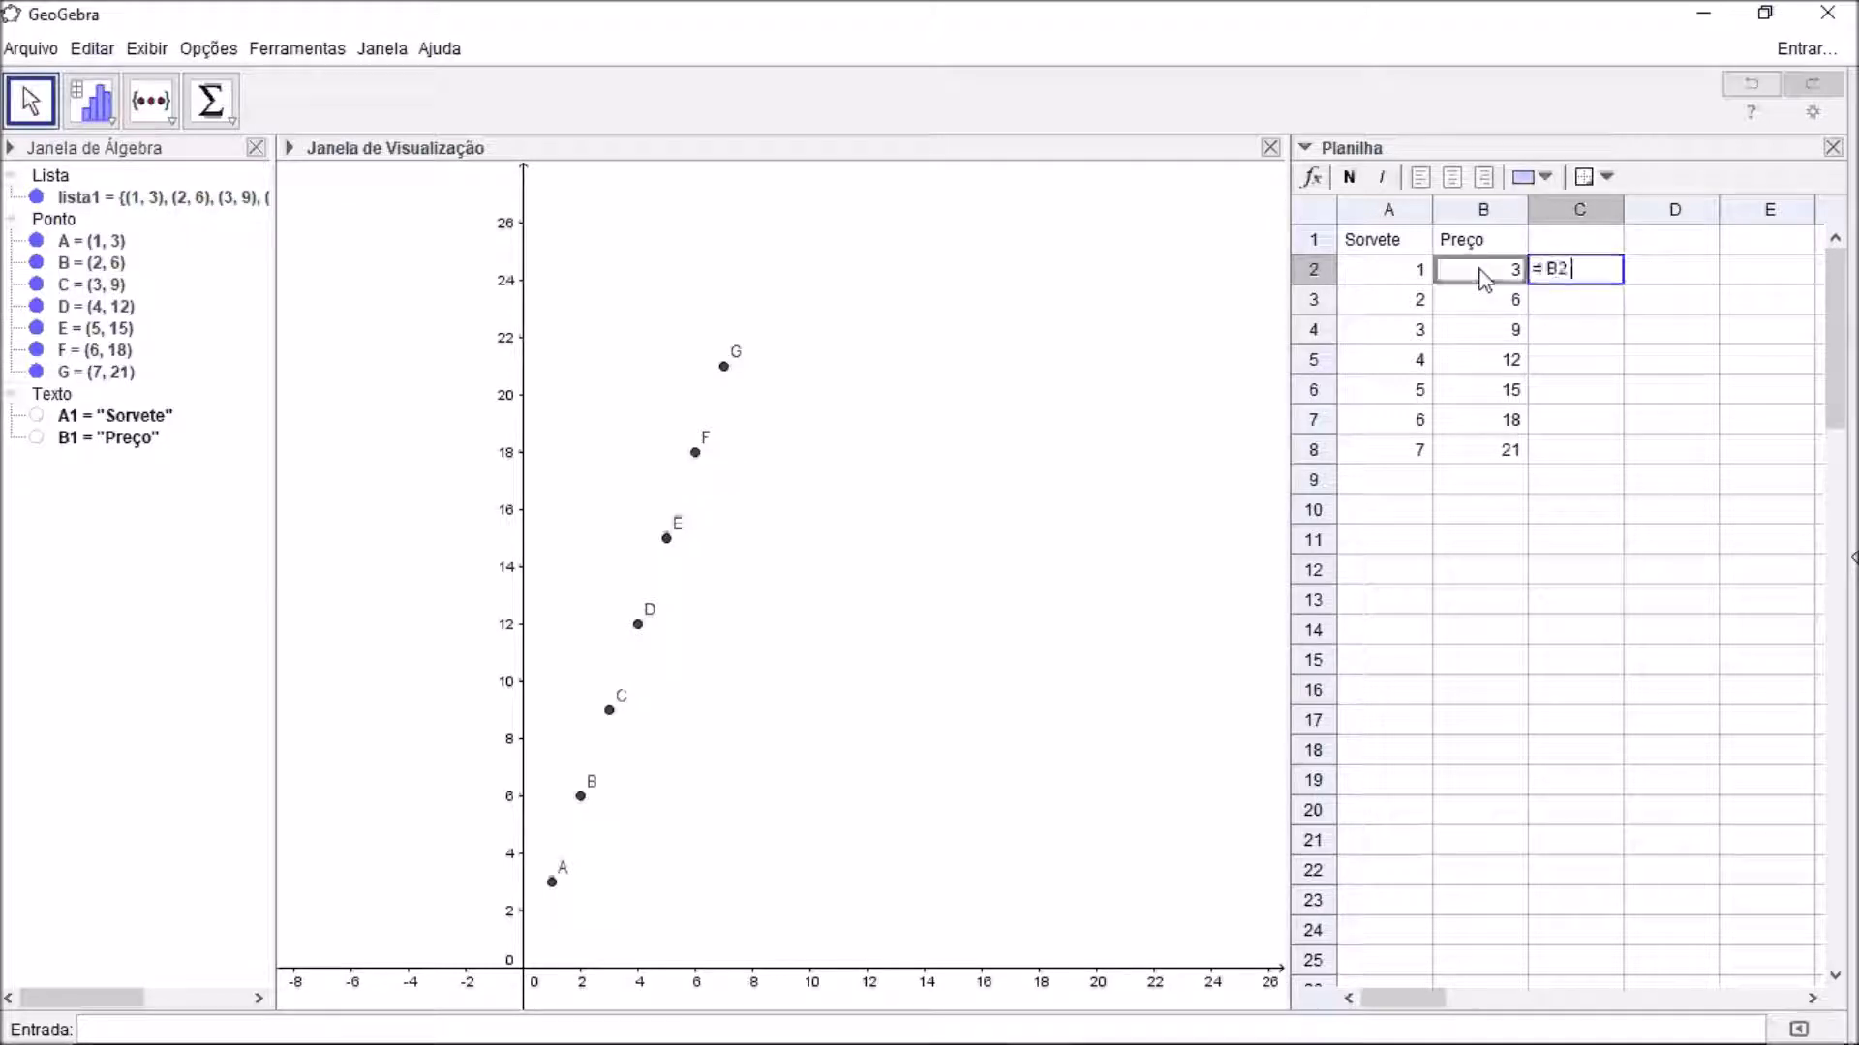
pyautogui.write('/')
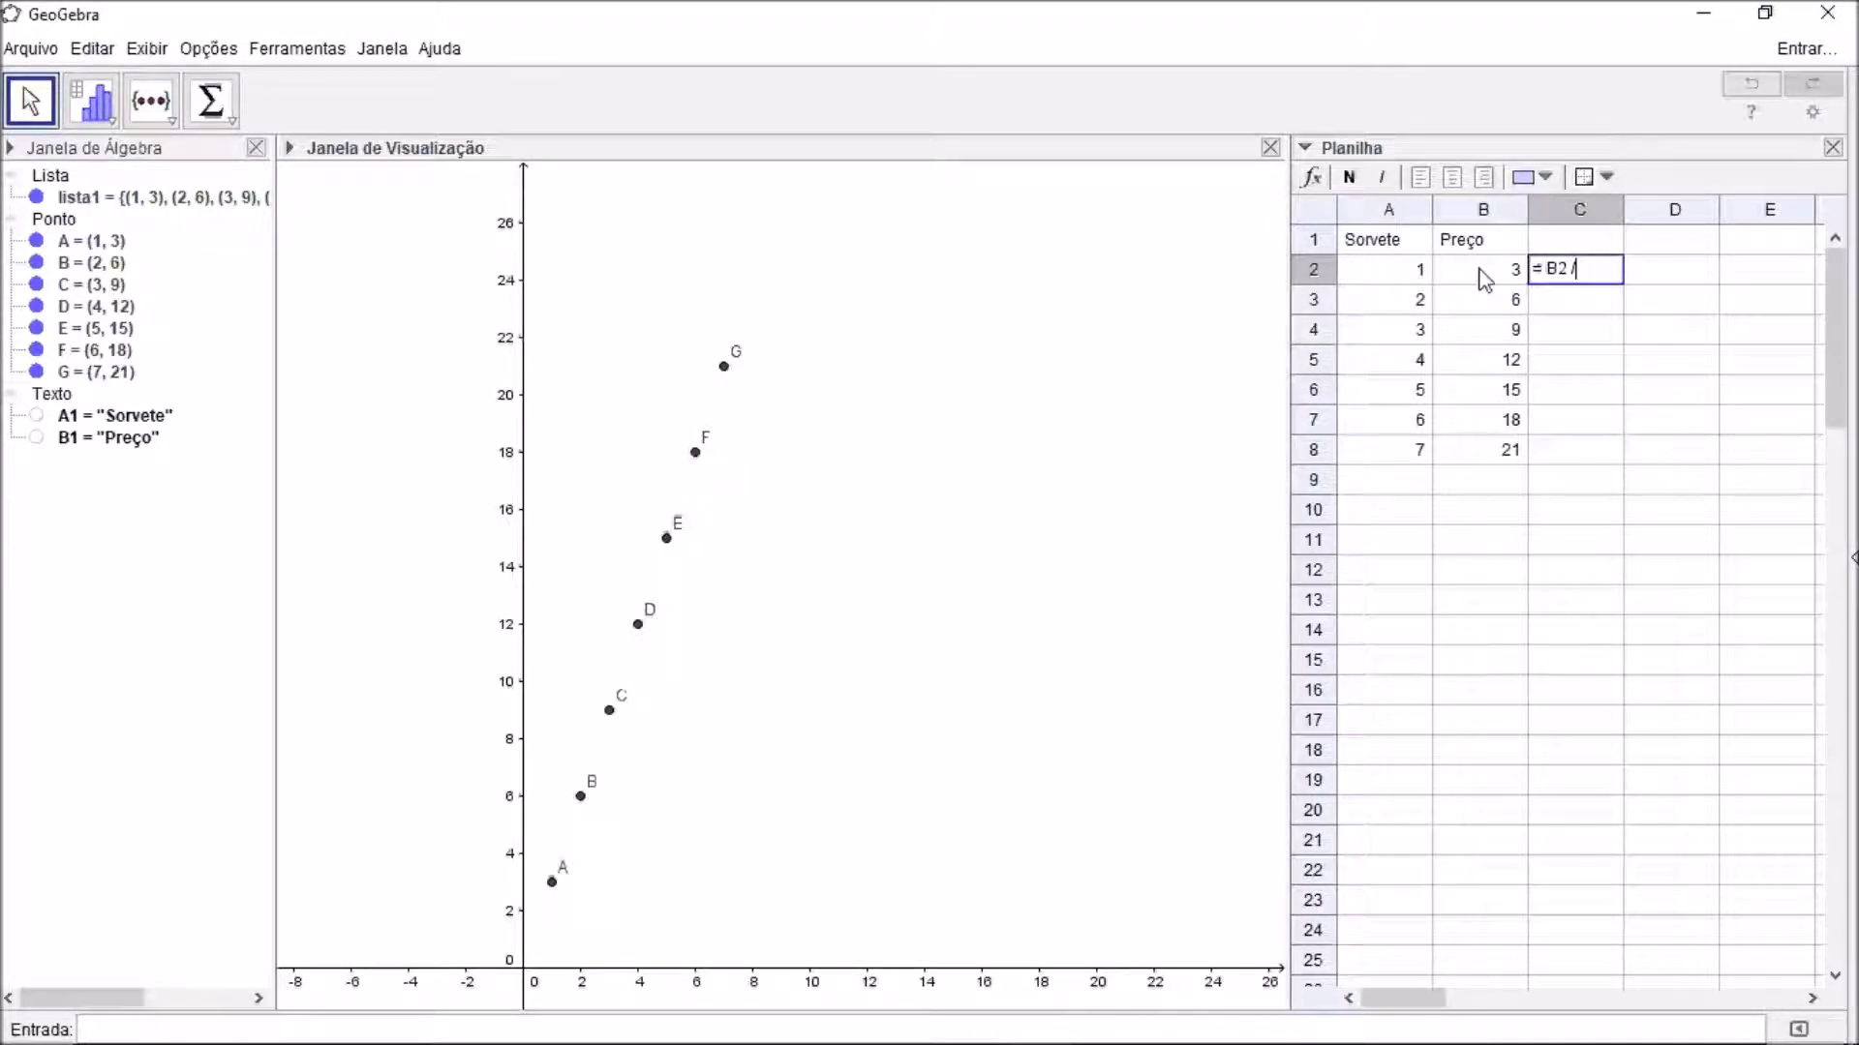
pyautogui.click(1404, 279)
pyautogui.press('Return')
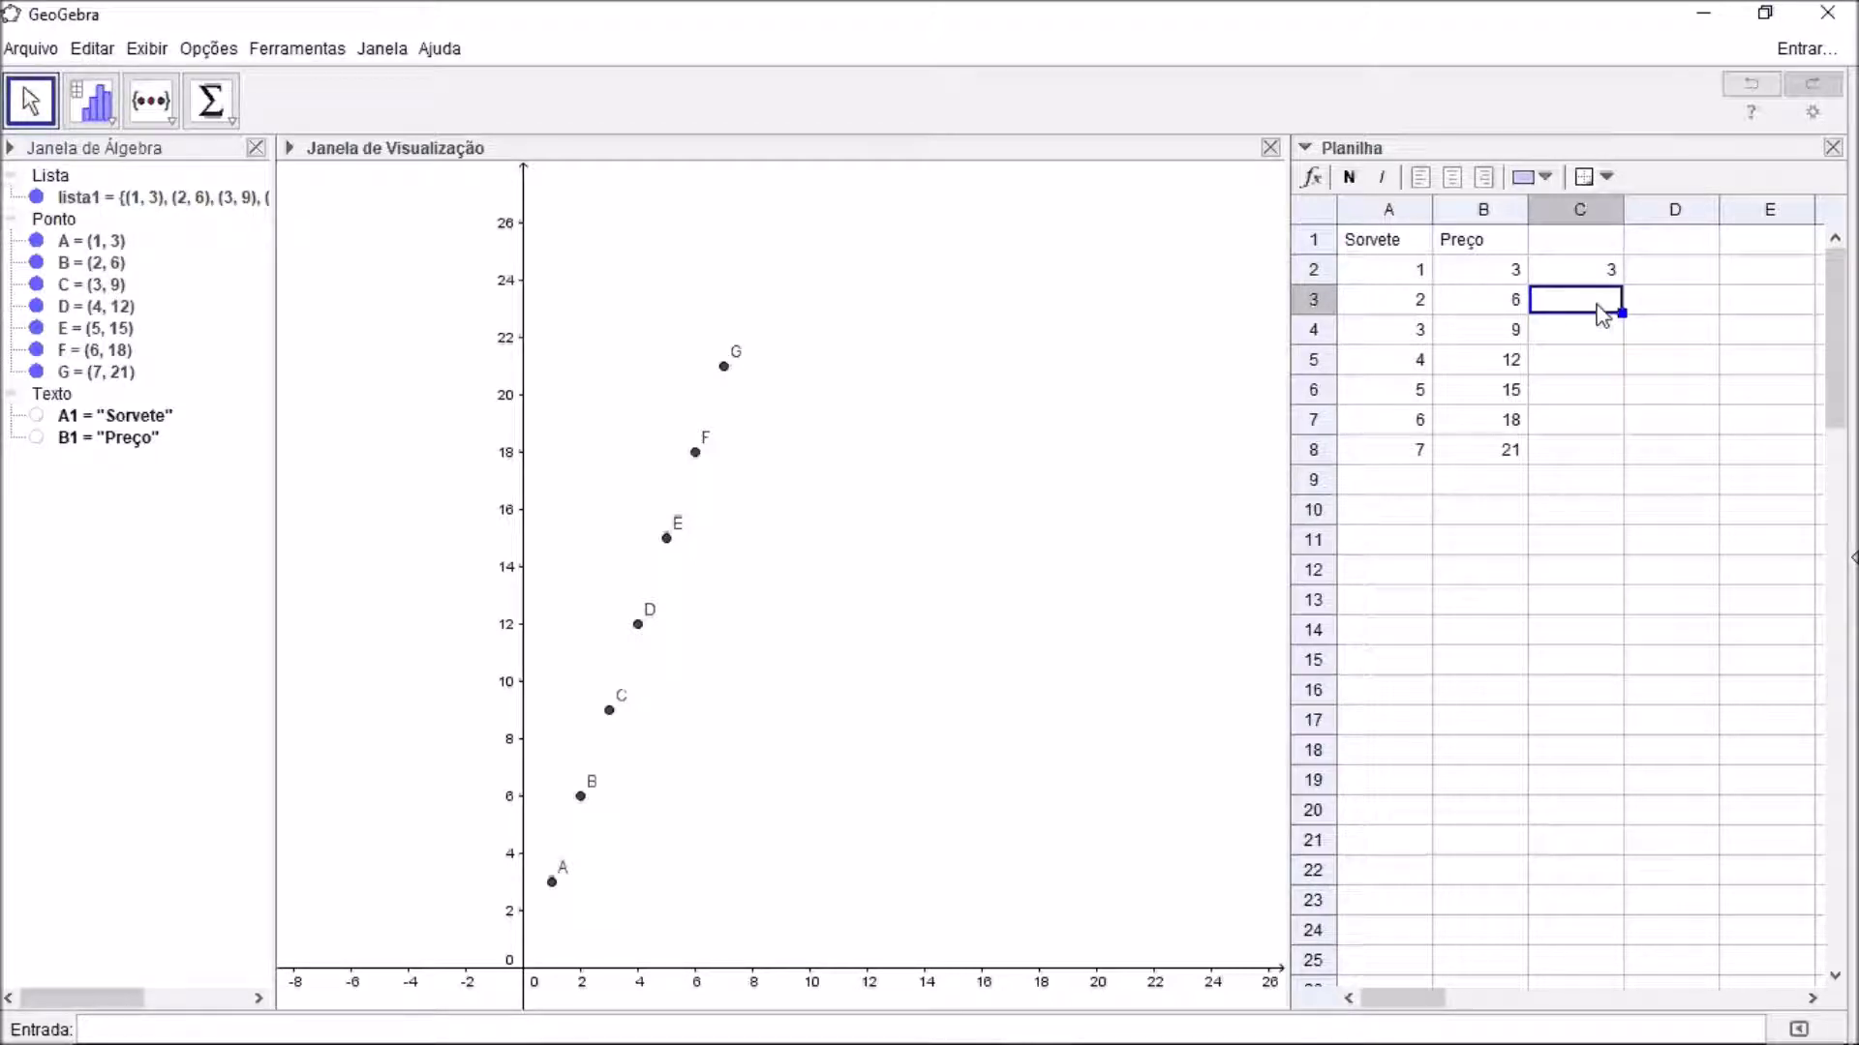
# - Enter a formula in C3 that divides the price in B3 by the quantity in A3
pyautogui.write('=')
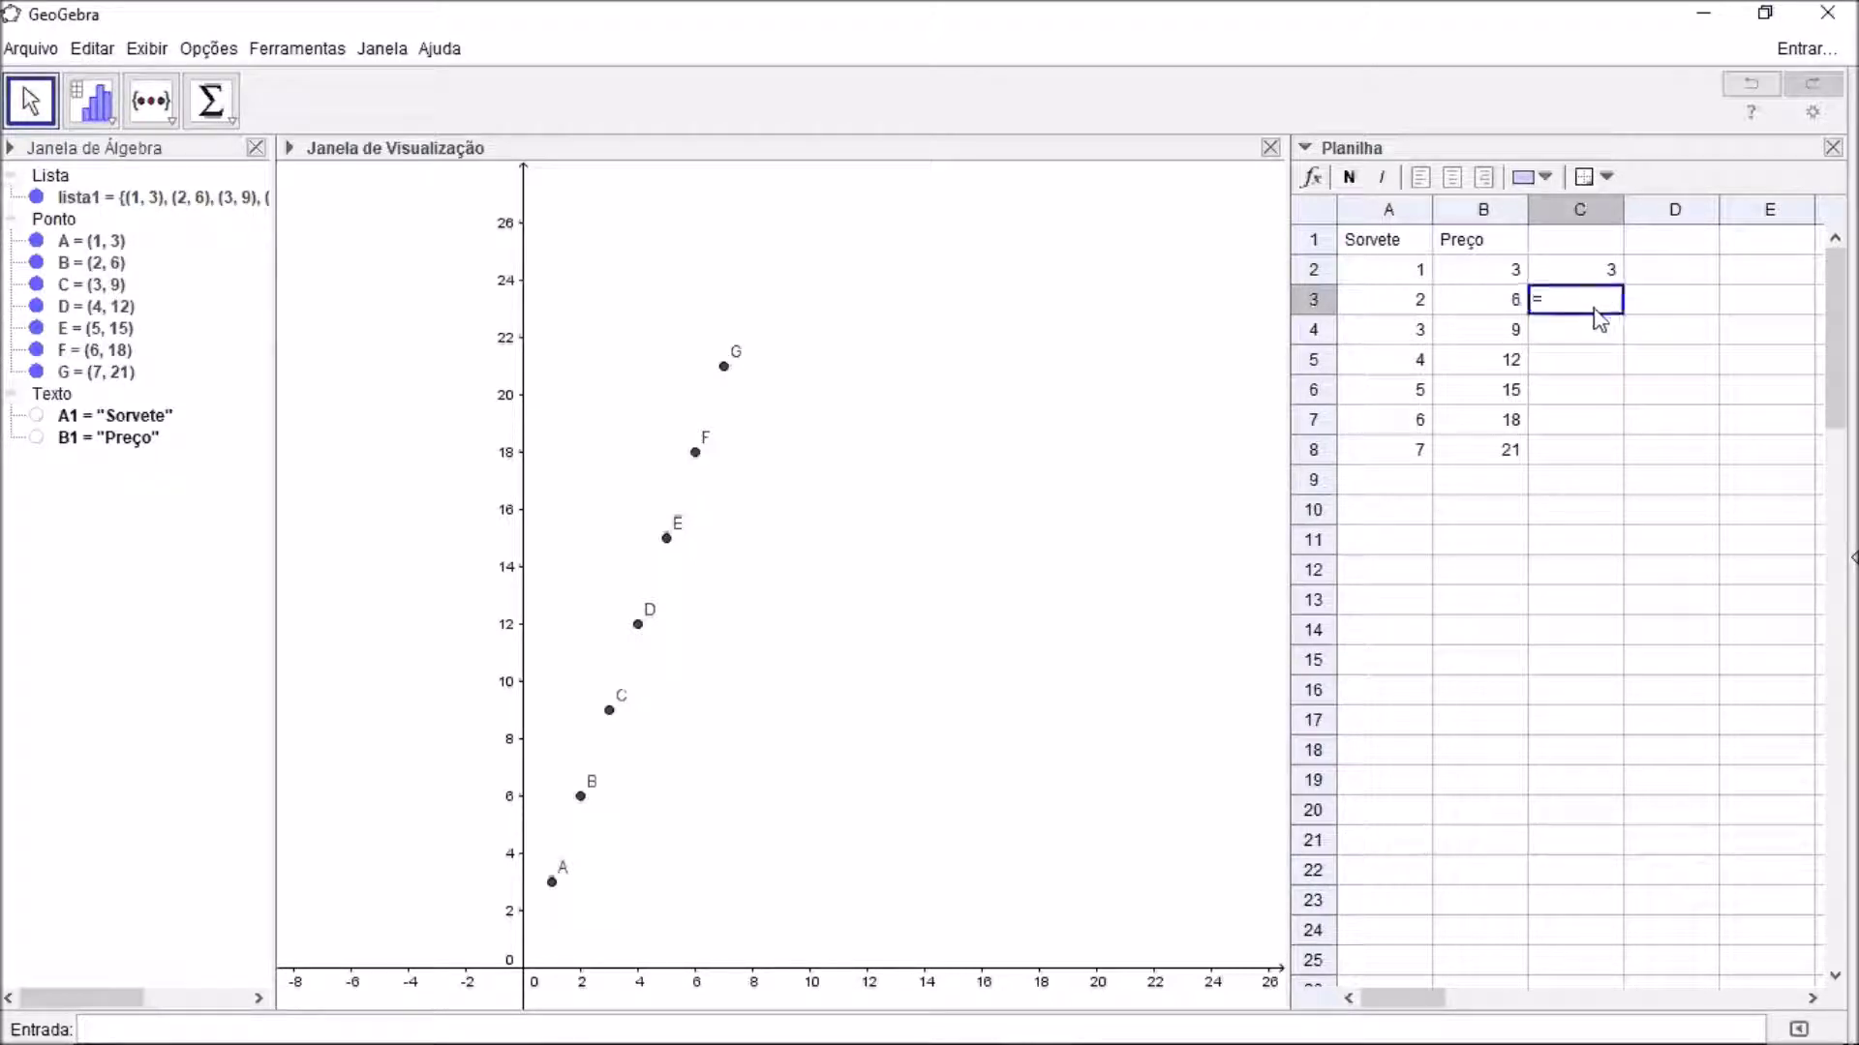
pyautogui.click(1490, 313)
pyautogui.write('/')
pyautogui.click(1409, 310)
pyautogui.press('Return')
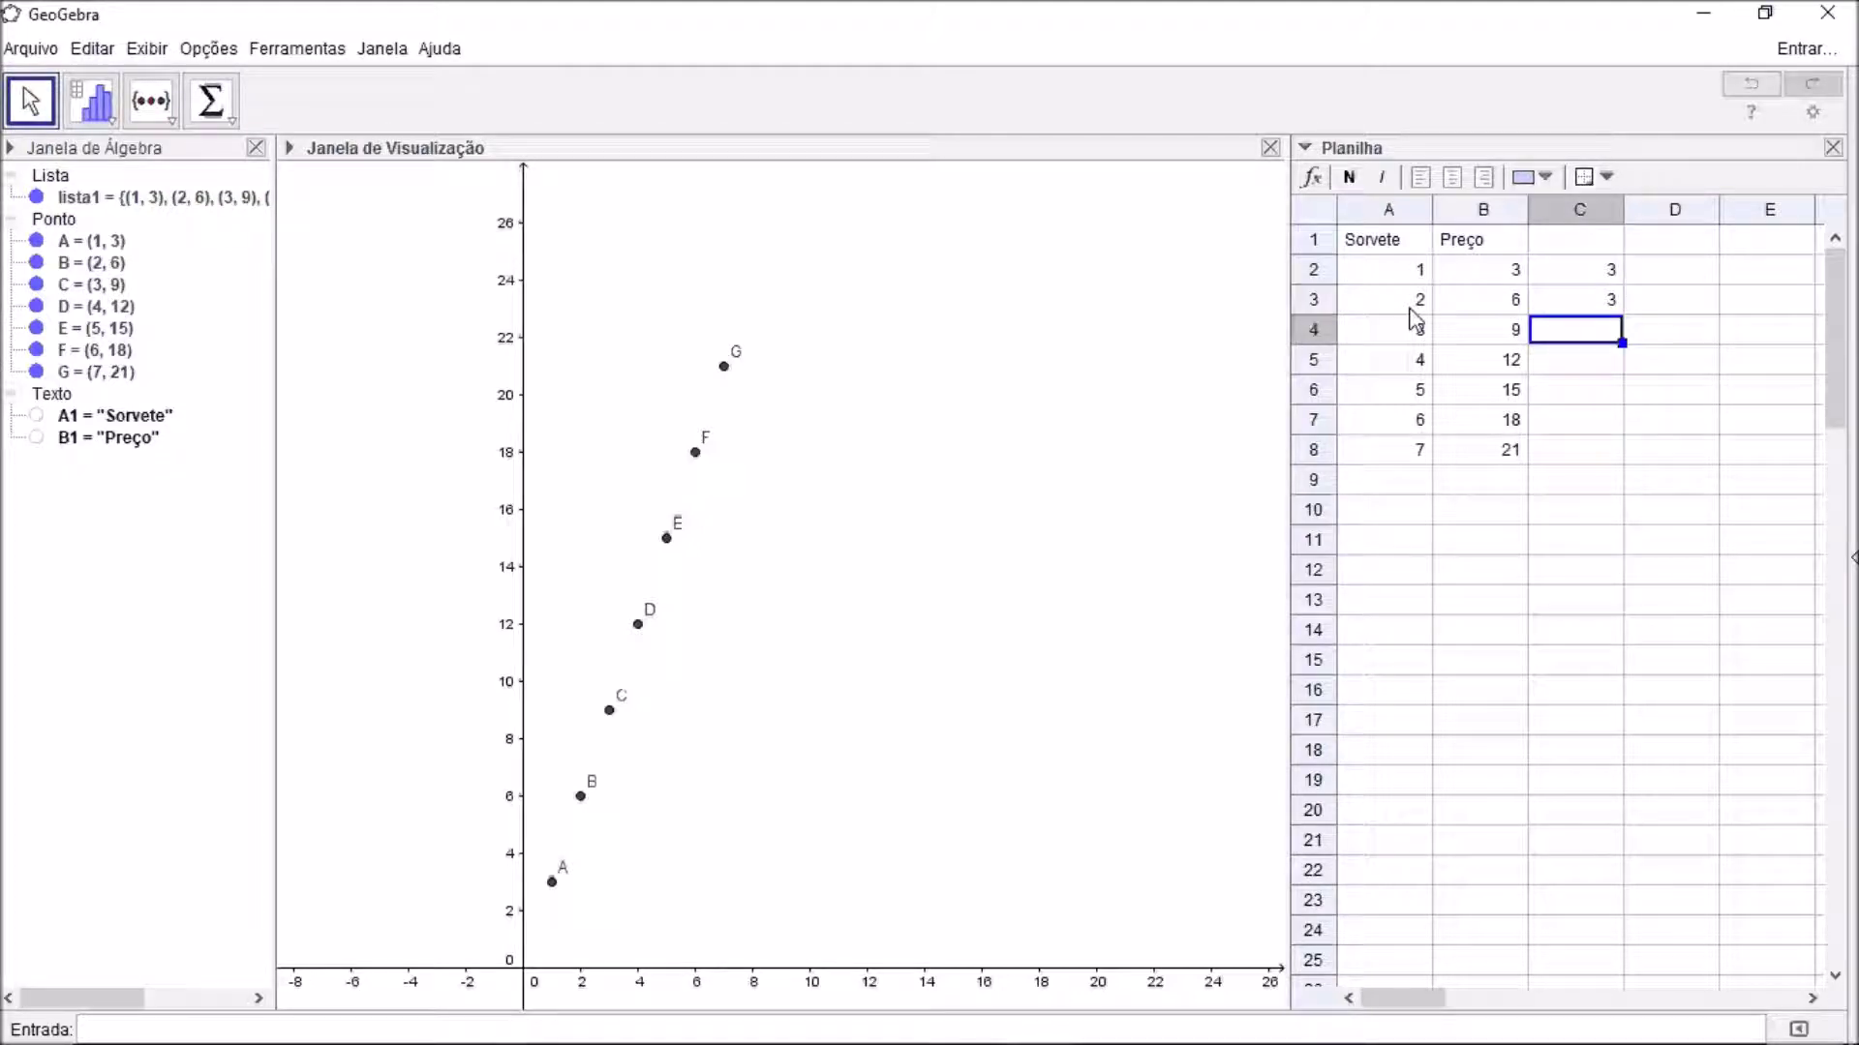
# - Enter a formula in C4 that divides the price in B4 by the quantity in A4
pyautogui.write('=')
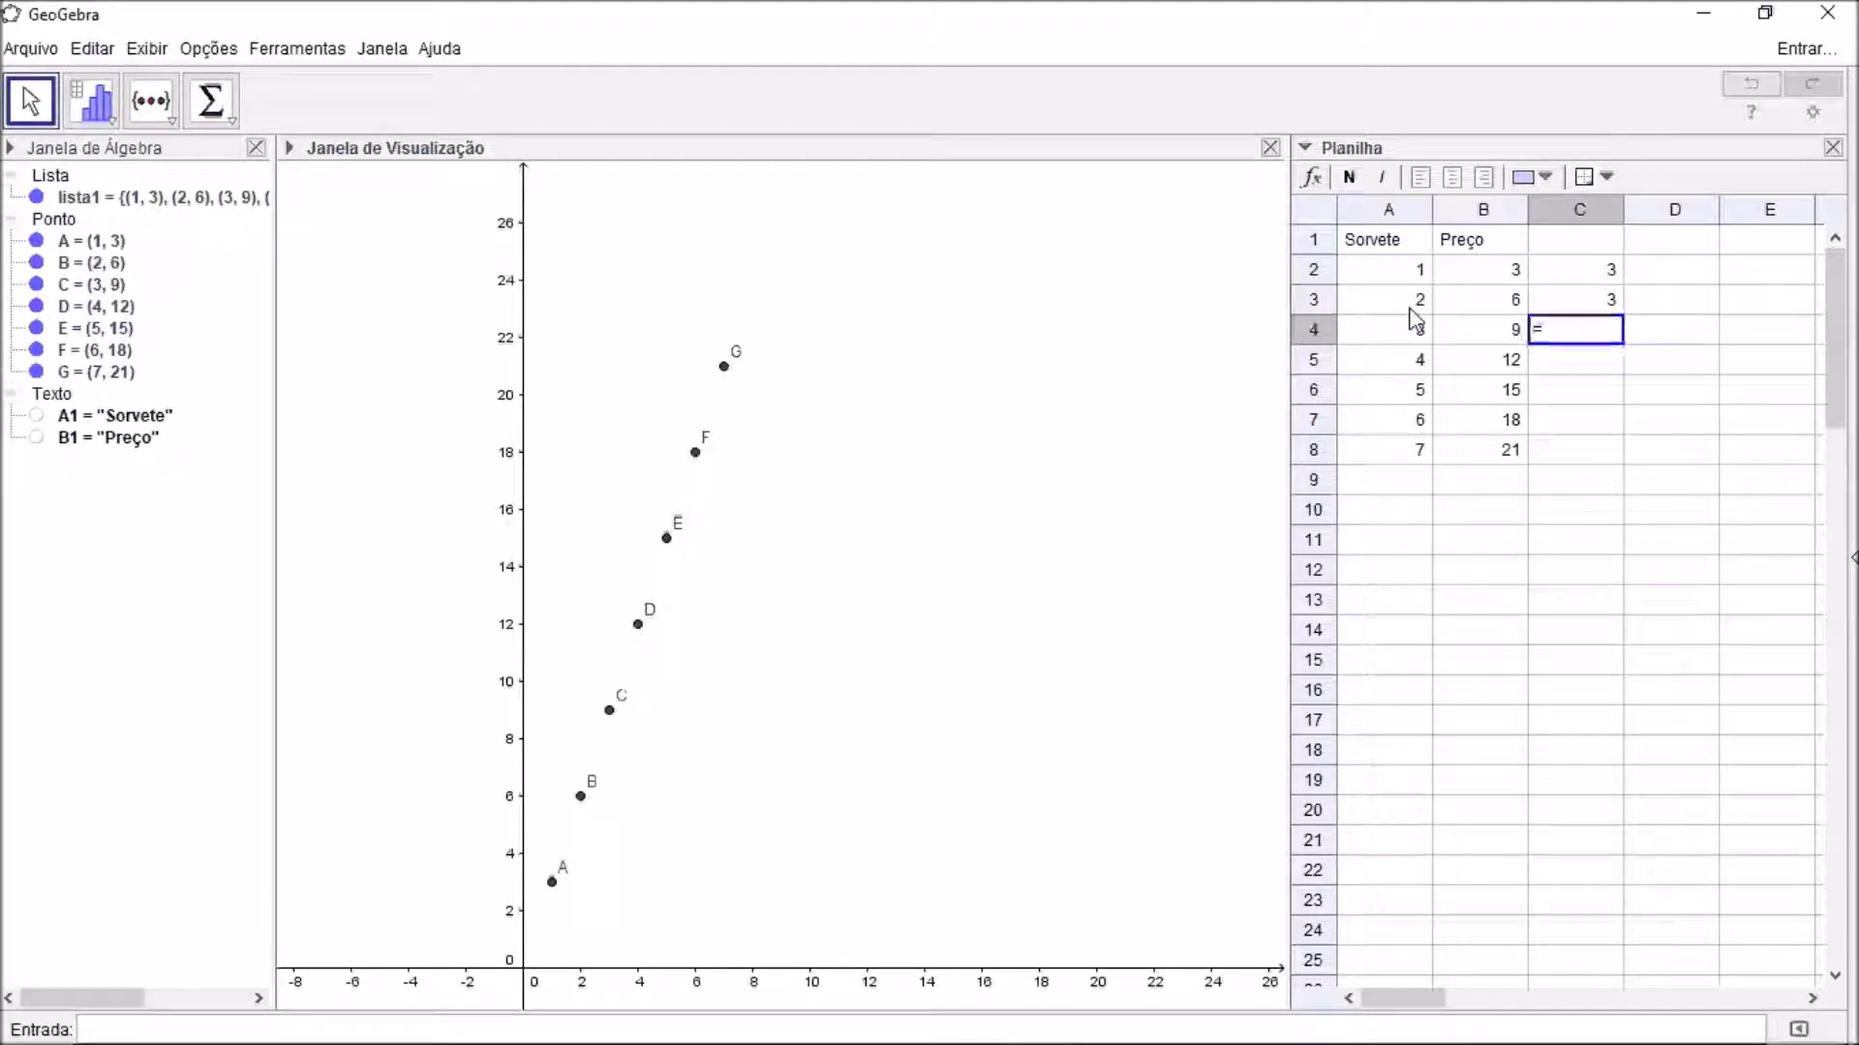
pyautogui.click(1488, 334)
pyautogui.write('/')
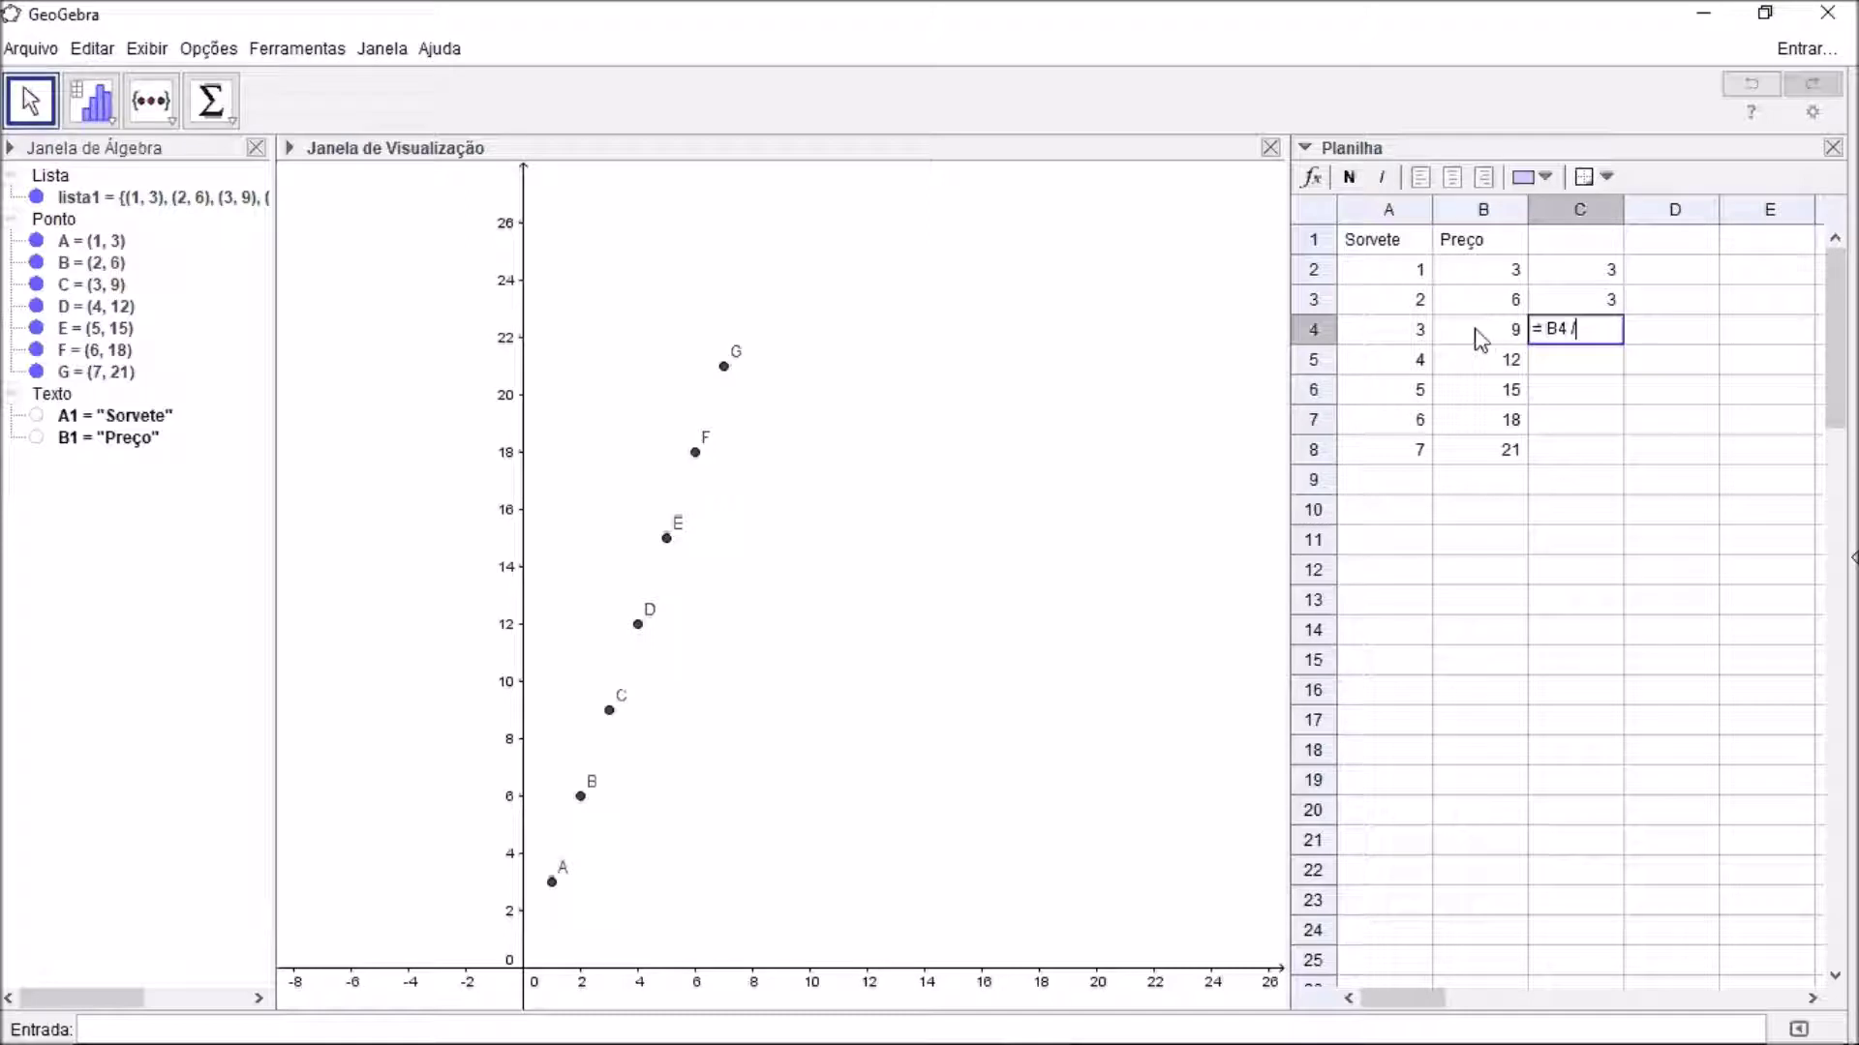
pyautogui.click(1413, 337)
pyautogui.press('Return')
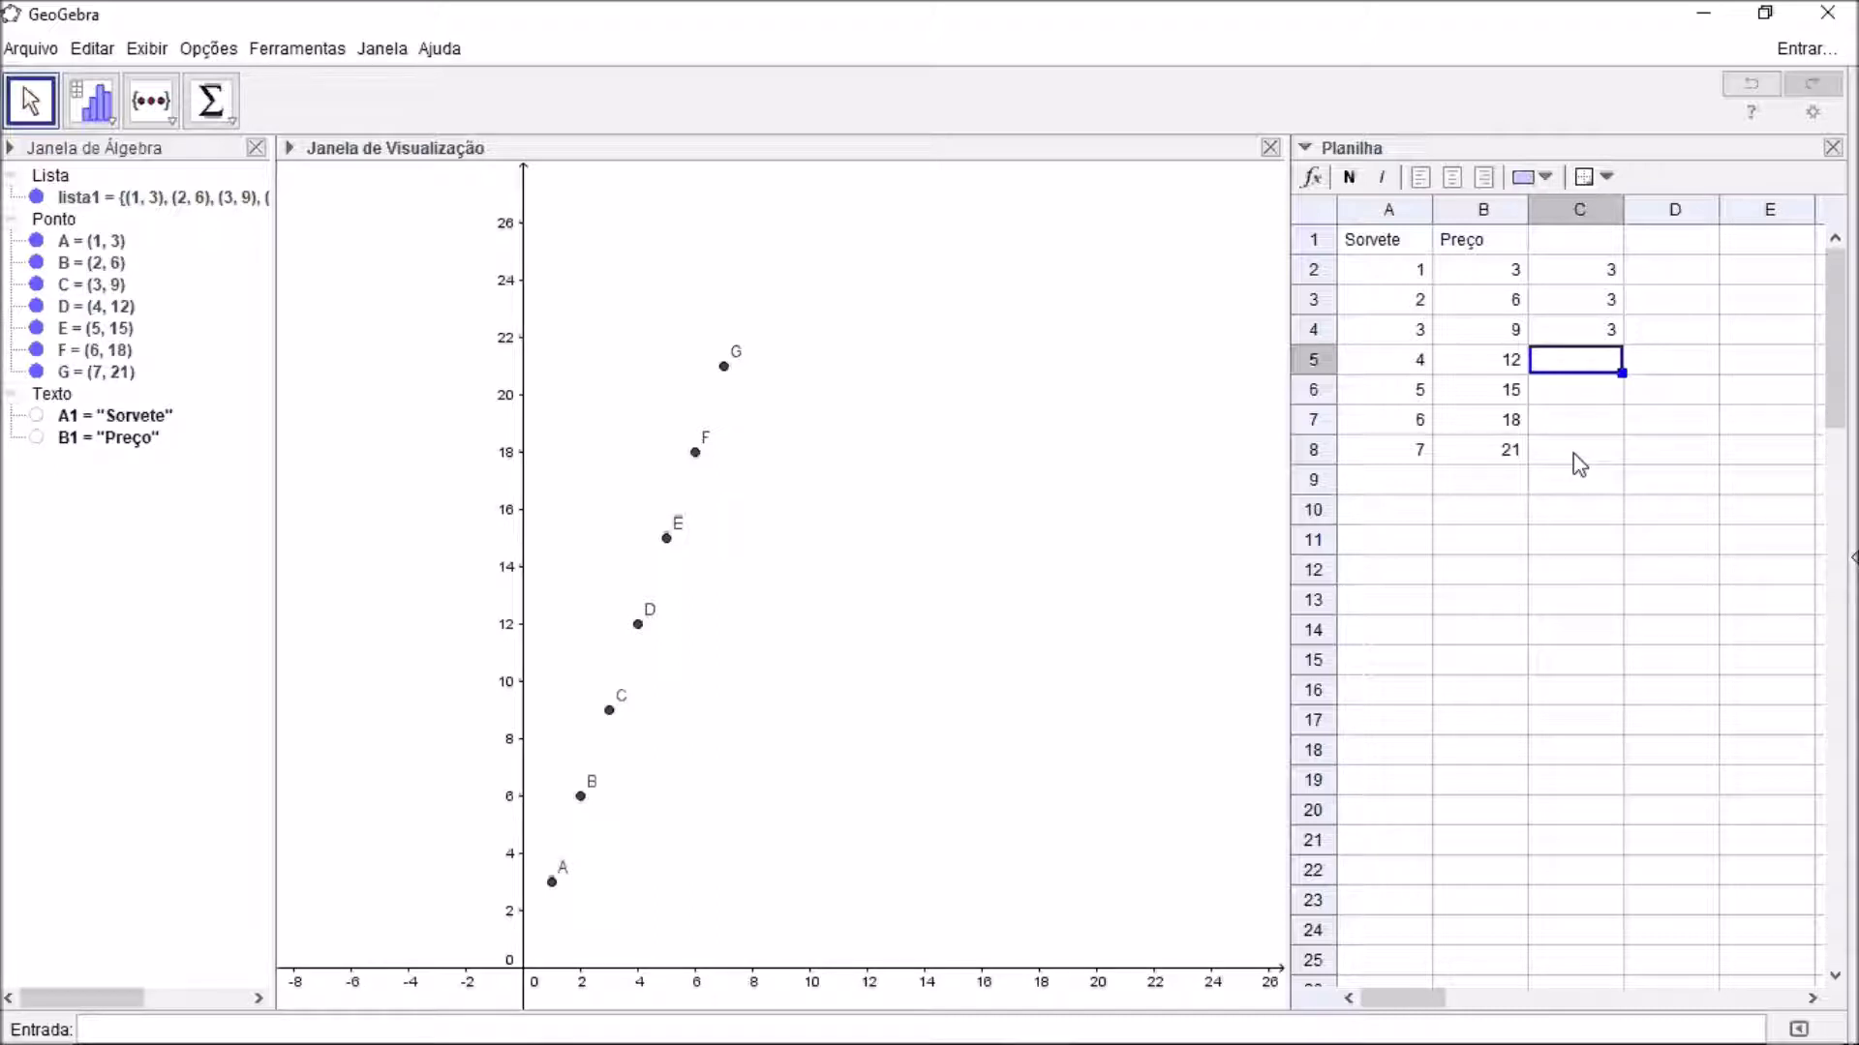
# - Start writing the proportionality equation in cell A10 with y=3
pyautogui.click(1419, 513)
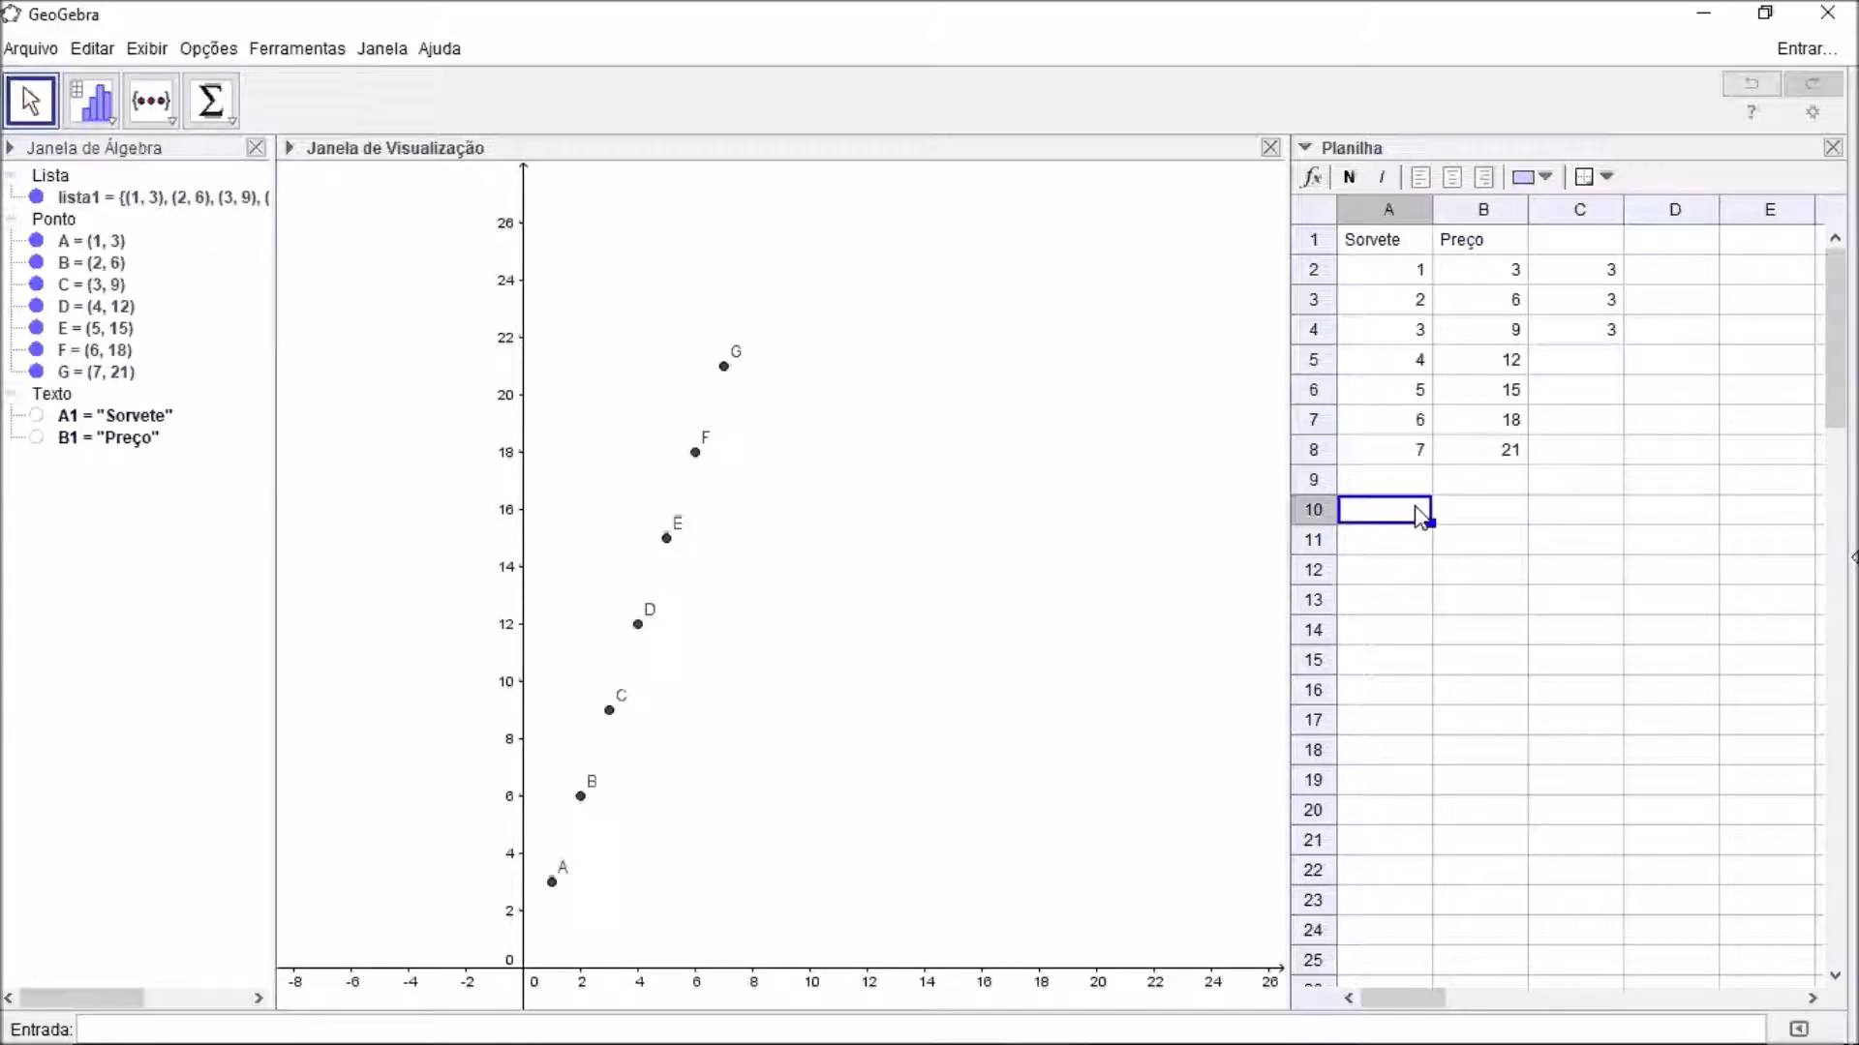
pyautogui.write('y=3')
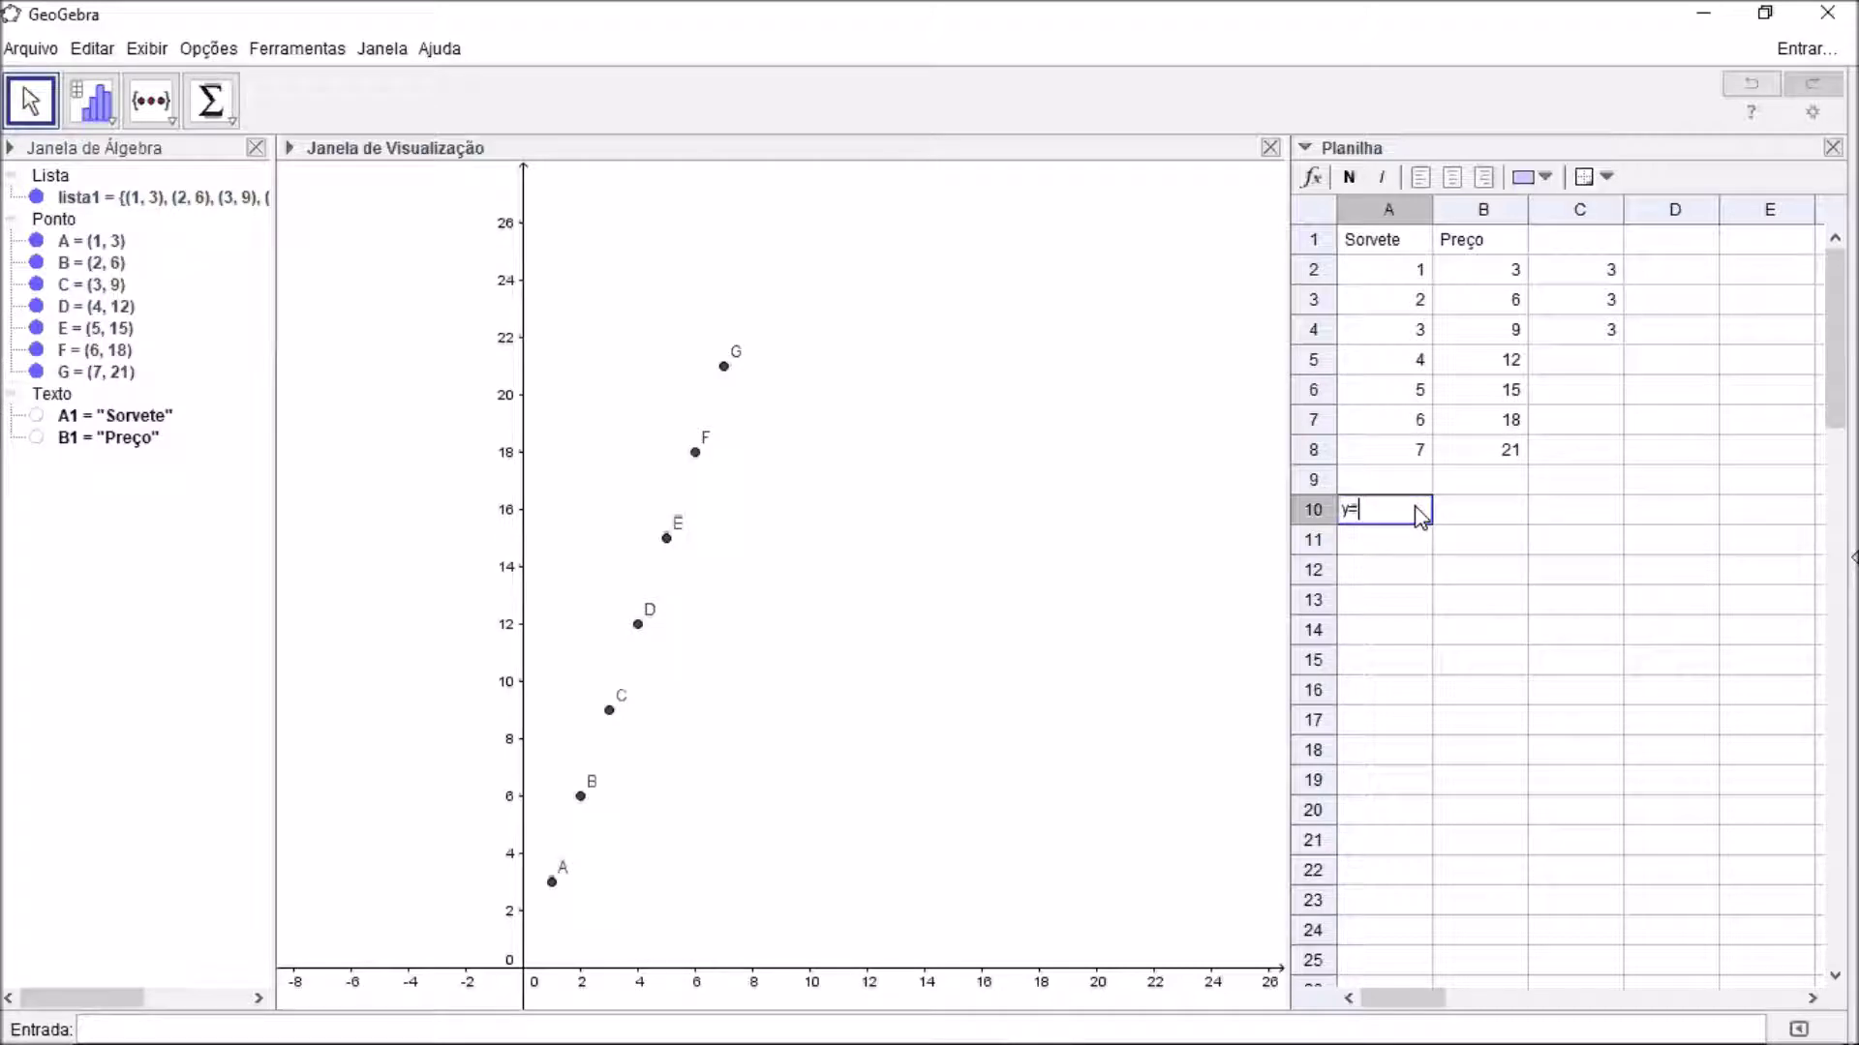
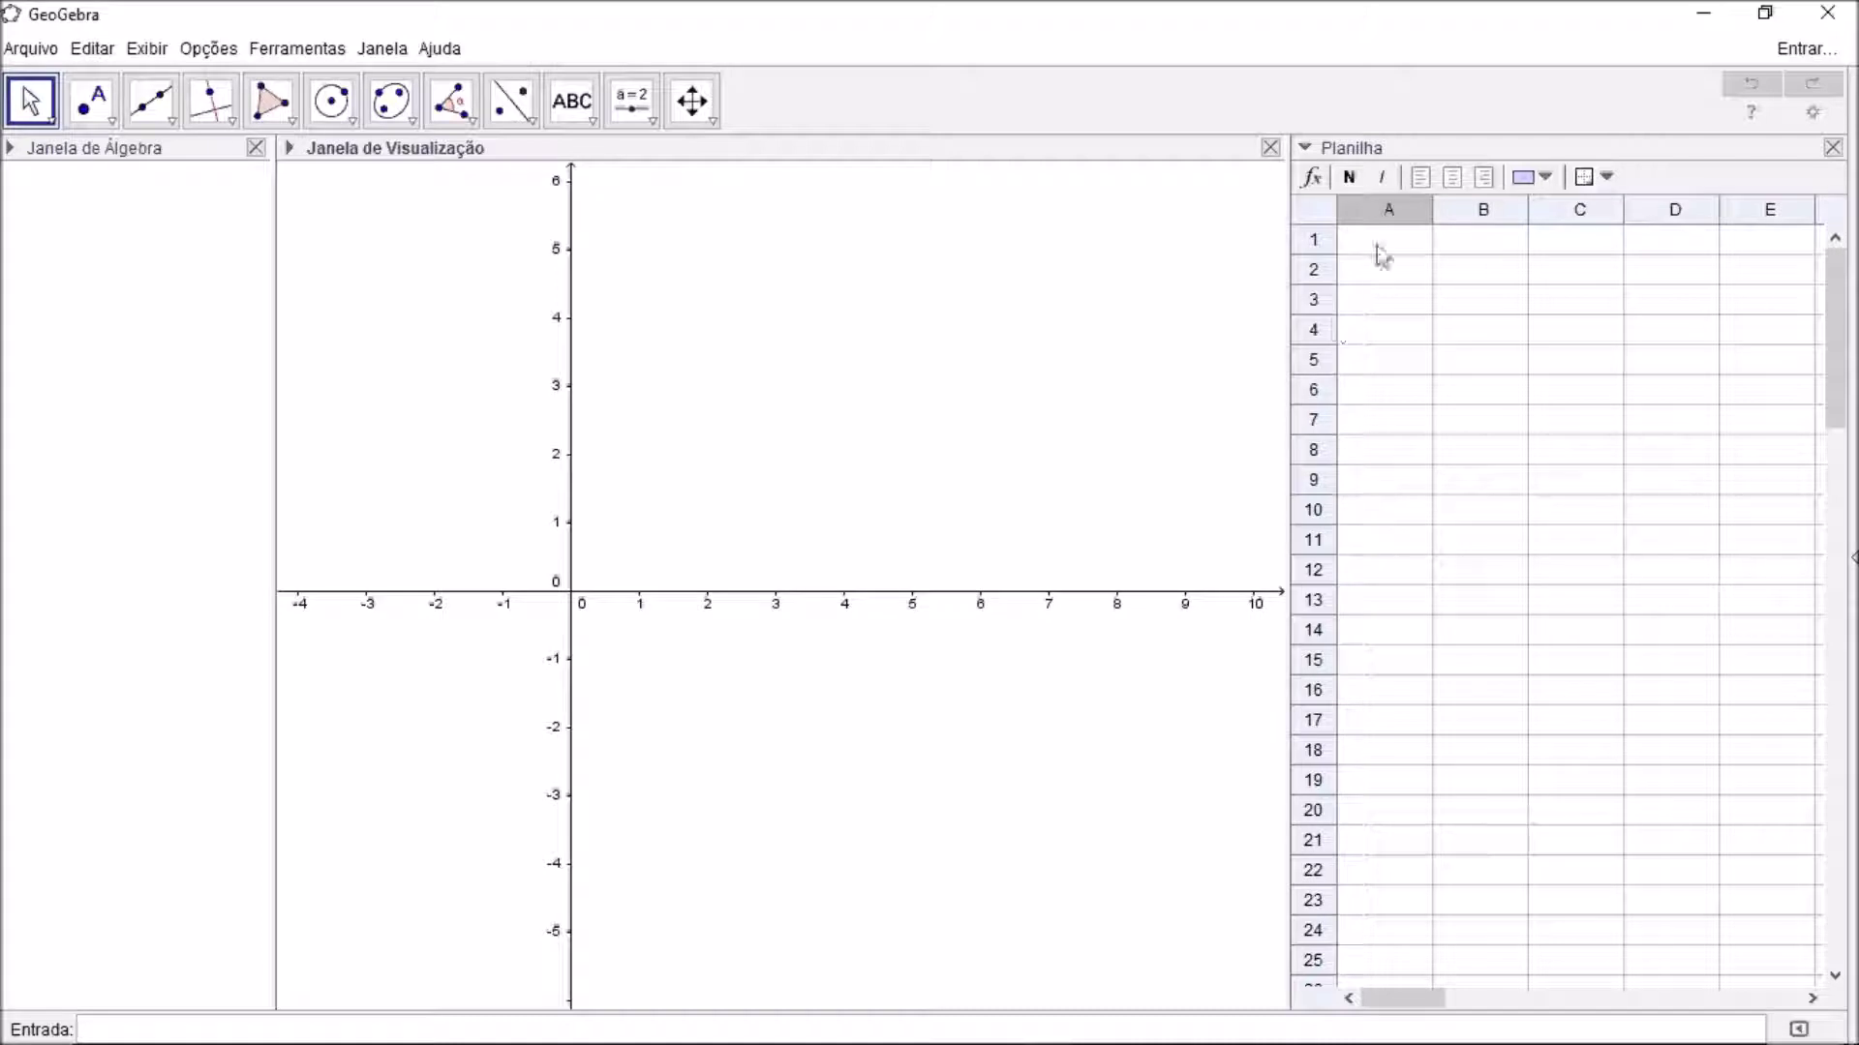
# - Enter the column headings Tempo in A1 and Velocidade in B1 of the empty spreadsheet
pyautogui.write('Tempo')
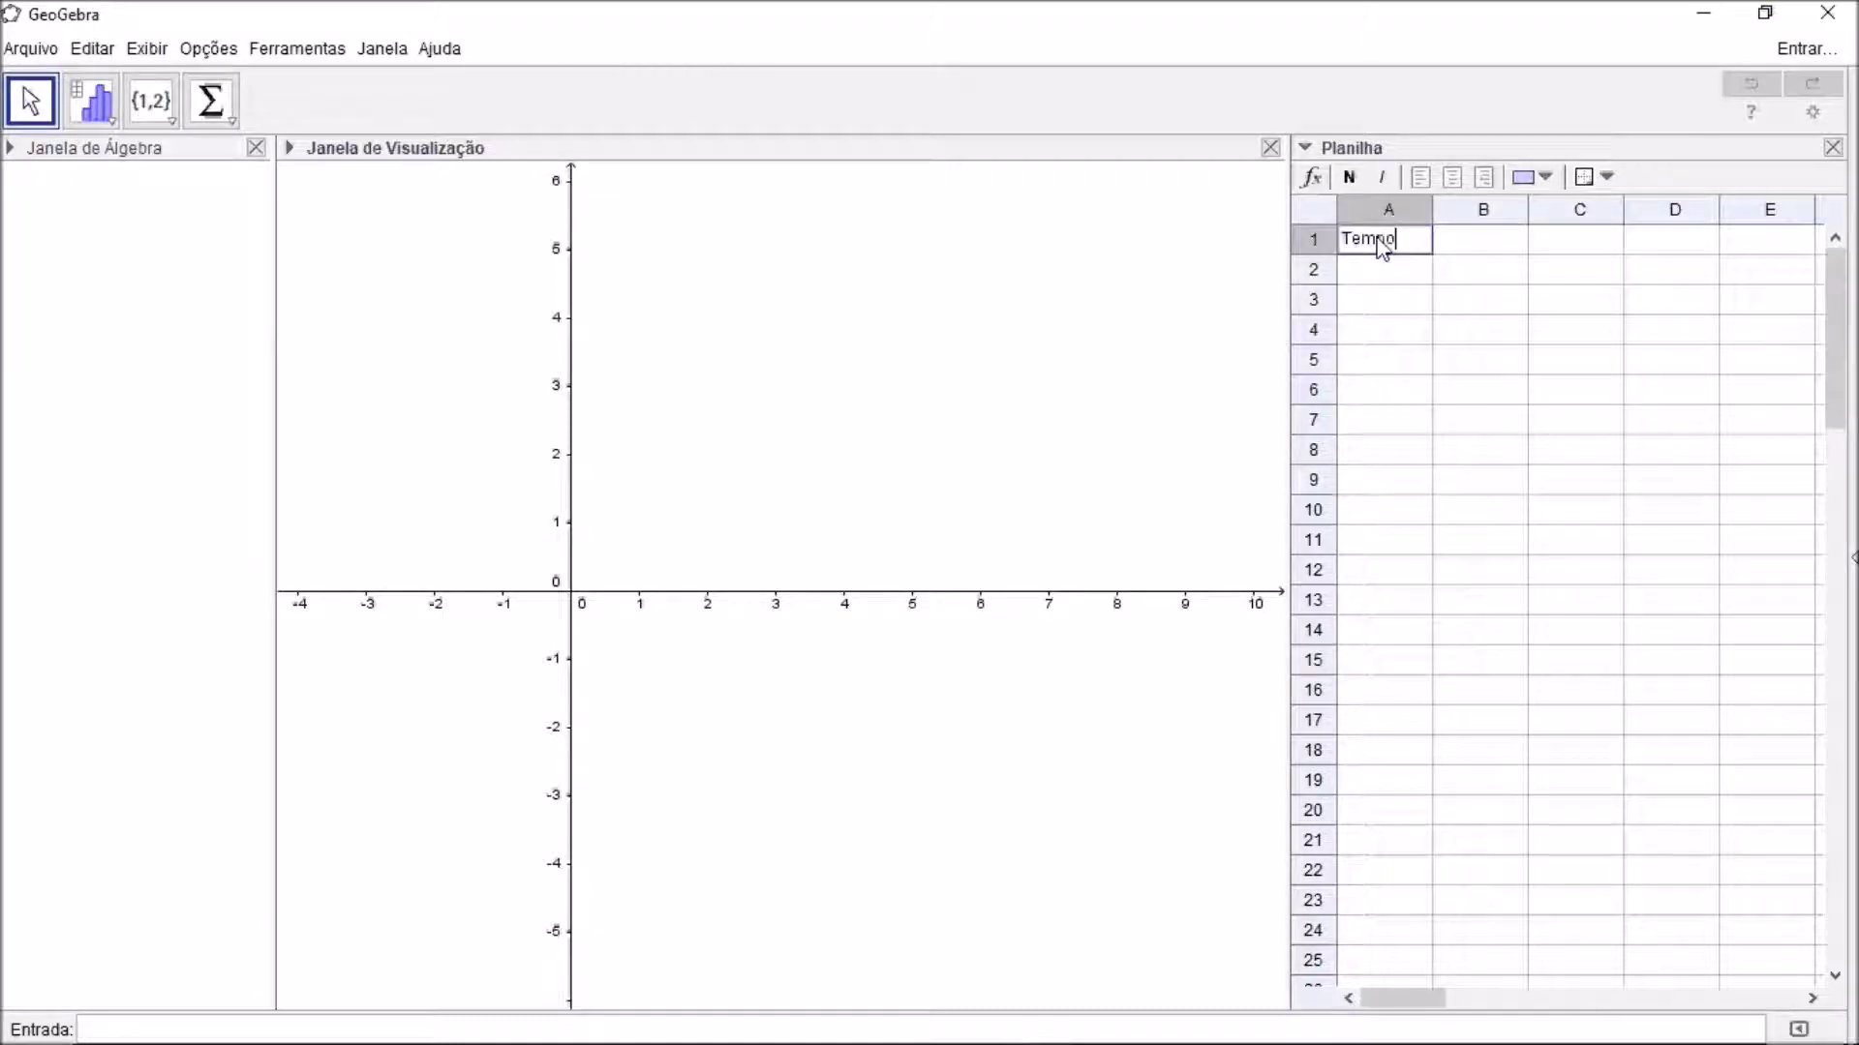
pyautogui.press('Tab')
pyautogui.write('Velocidade')
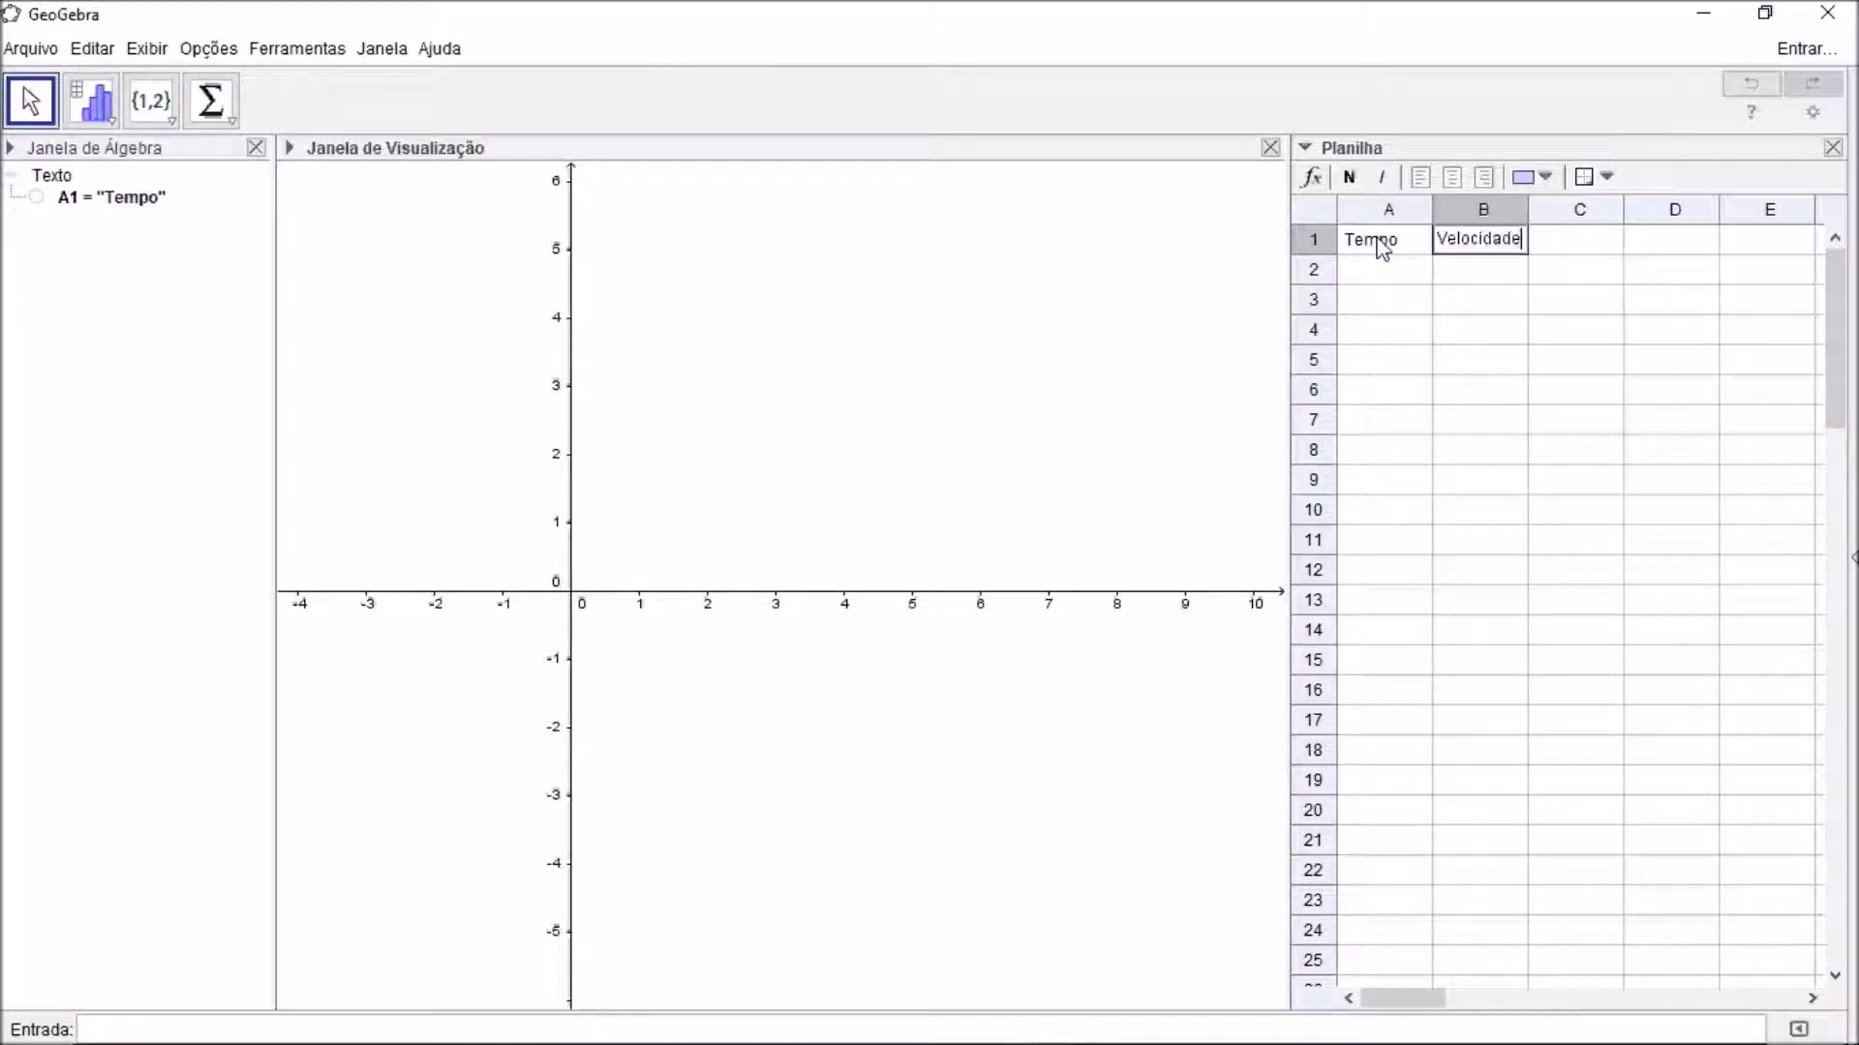
pyautogui.press('Return')
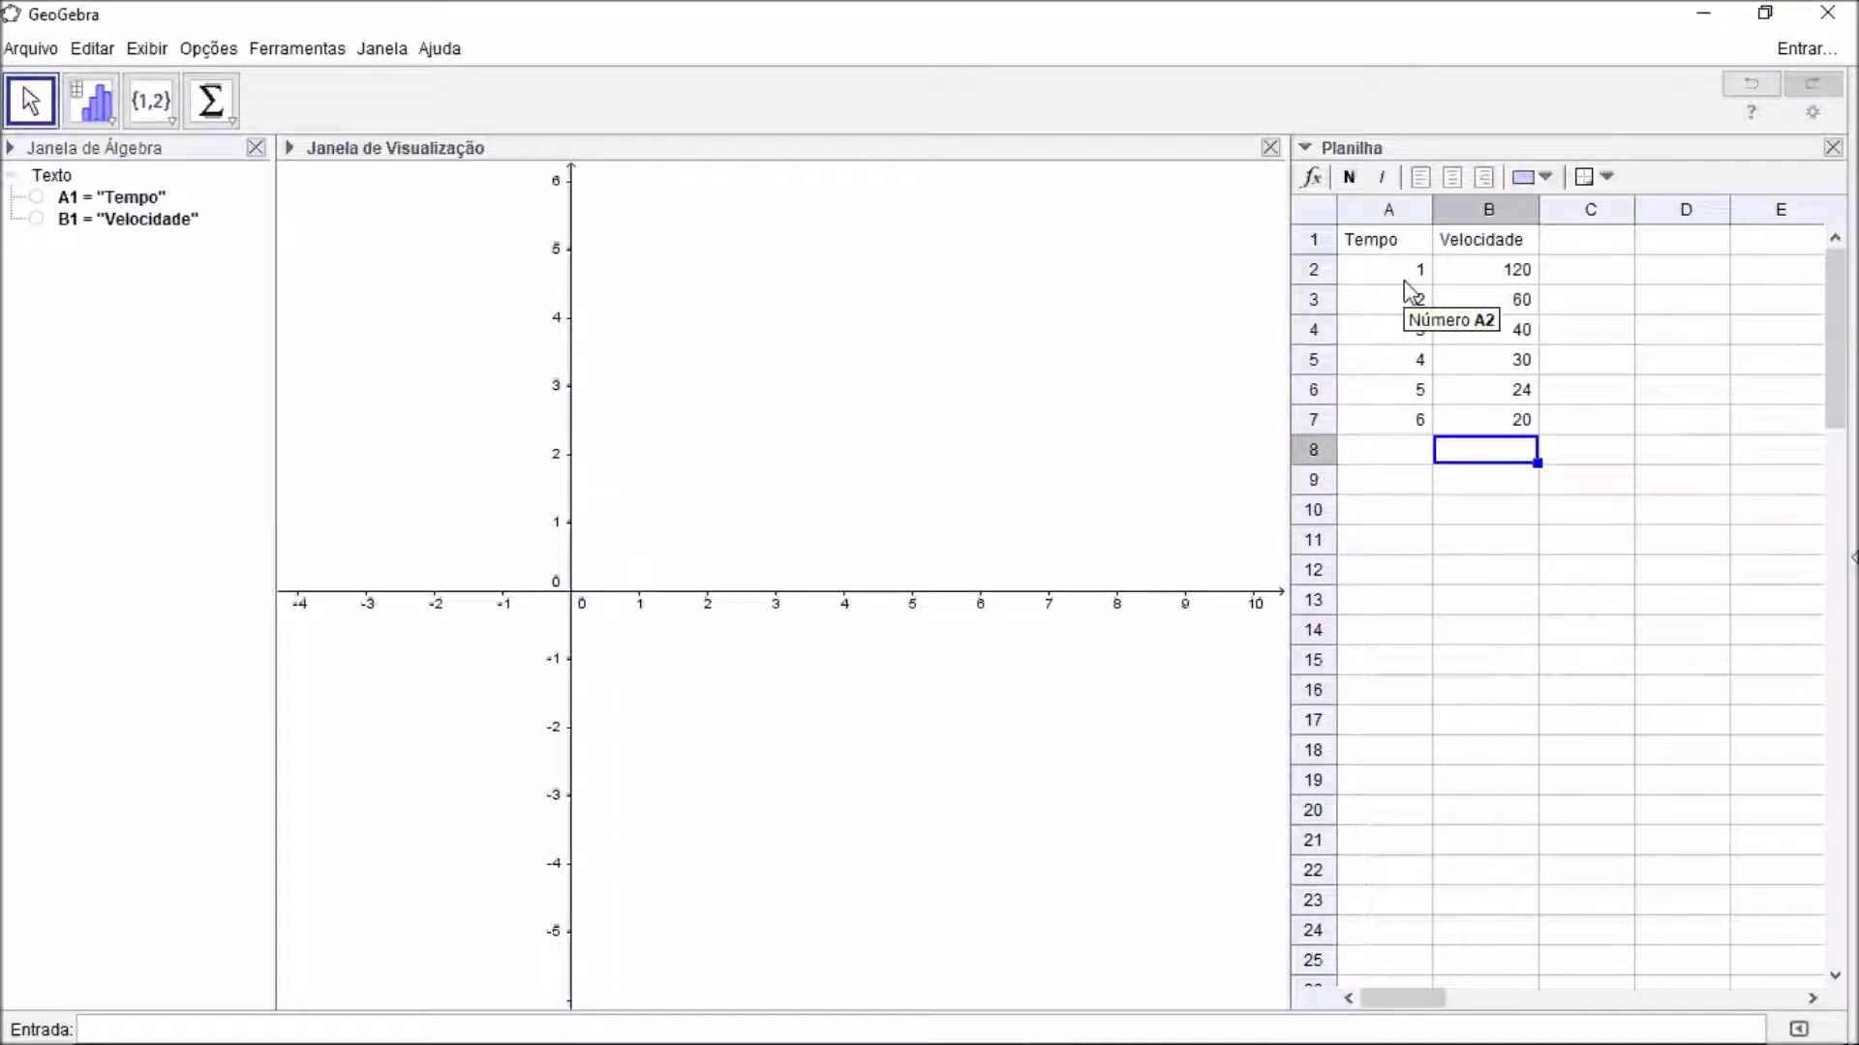
# - Create a list of points from the time and speed values in A2:B7 and bring the points into view
pyautogui.moveTo(1406, 281); pyautogui.dragTo(1418, 308)
pyautogui.keyDown('shift'); pyautogui.click(1519, 428); pyautogui.keyUp('shift')
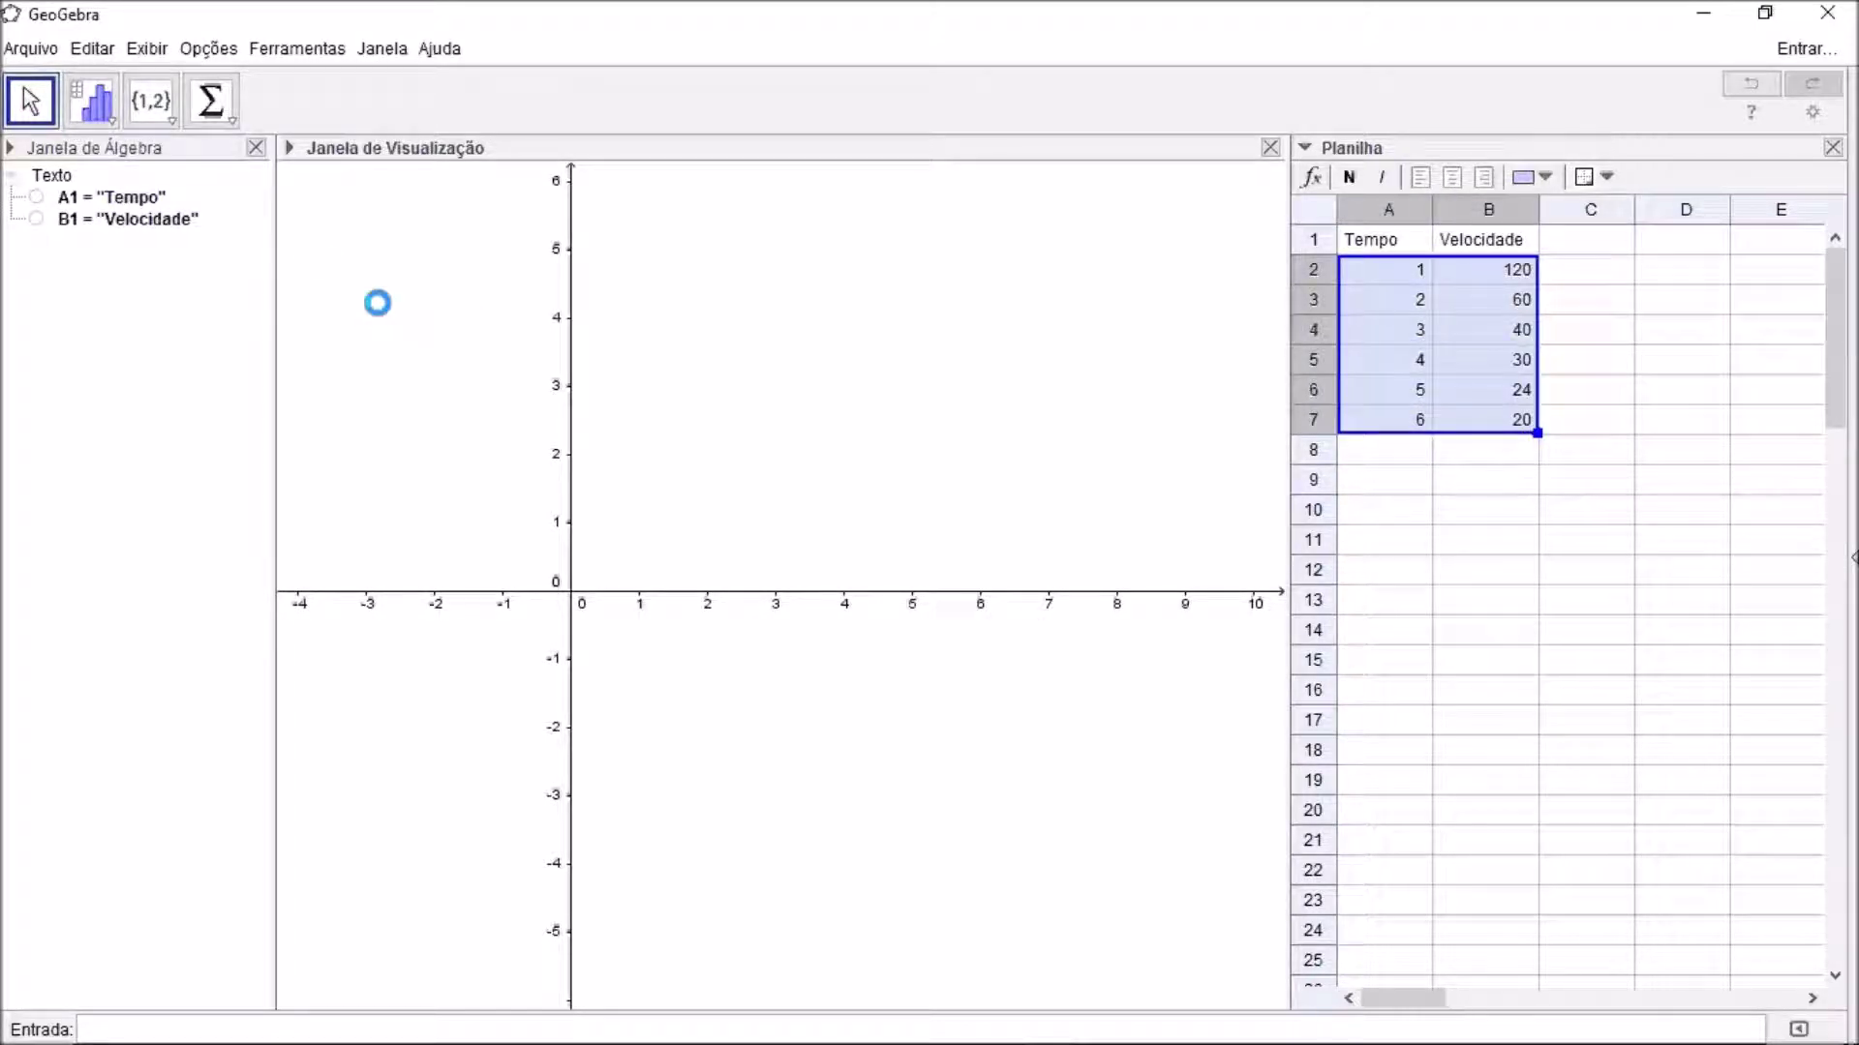
pyautogui.click(171, 124)
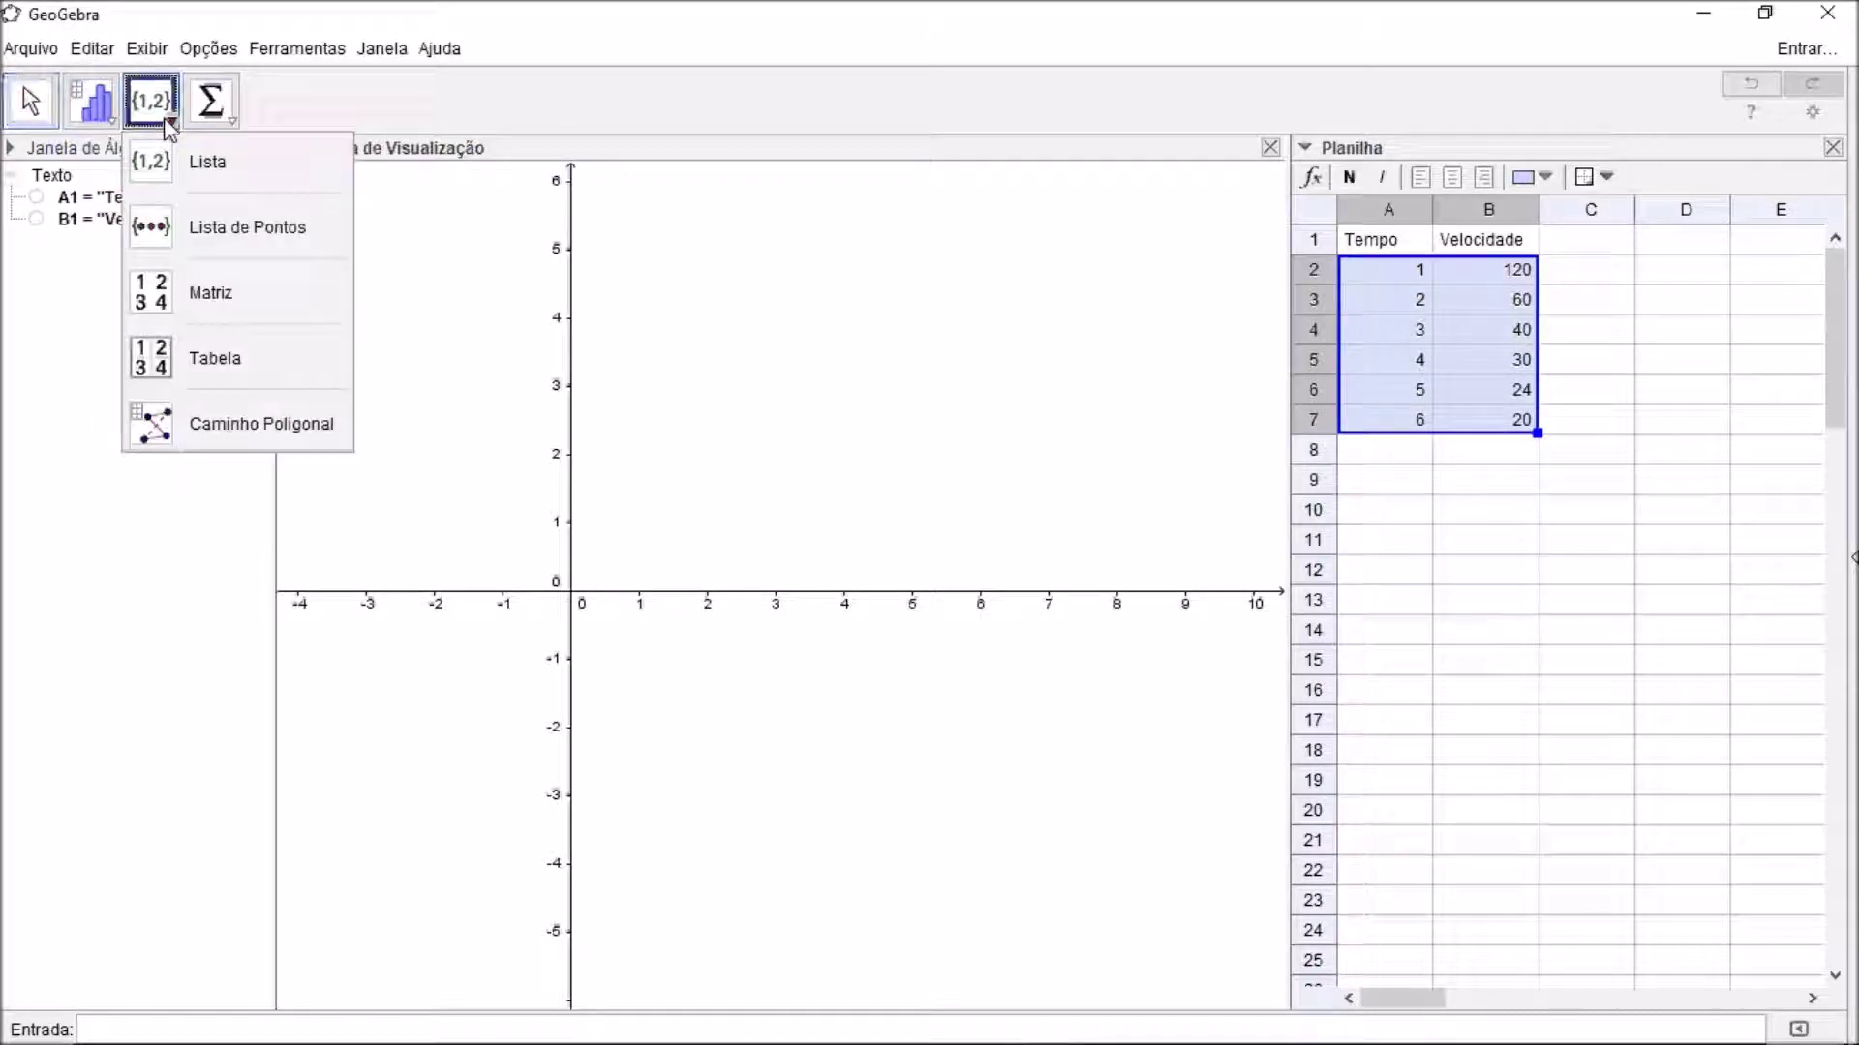
pyautogui.click(215, 233)
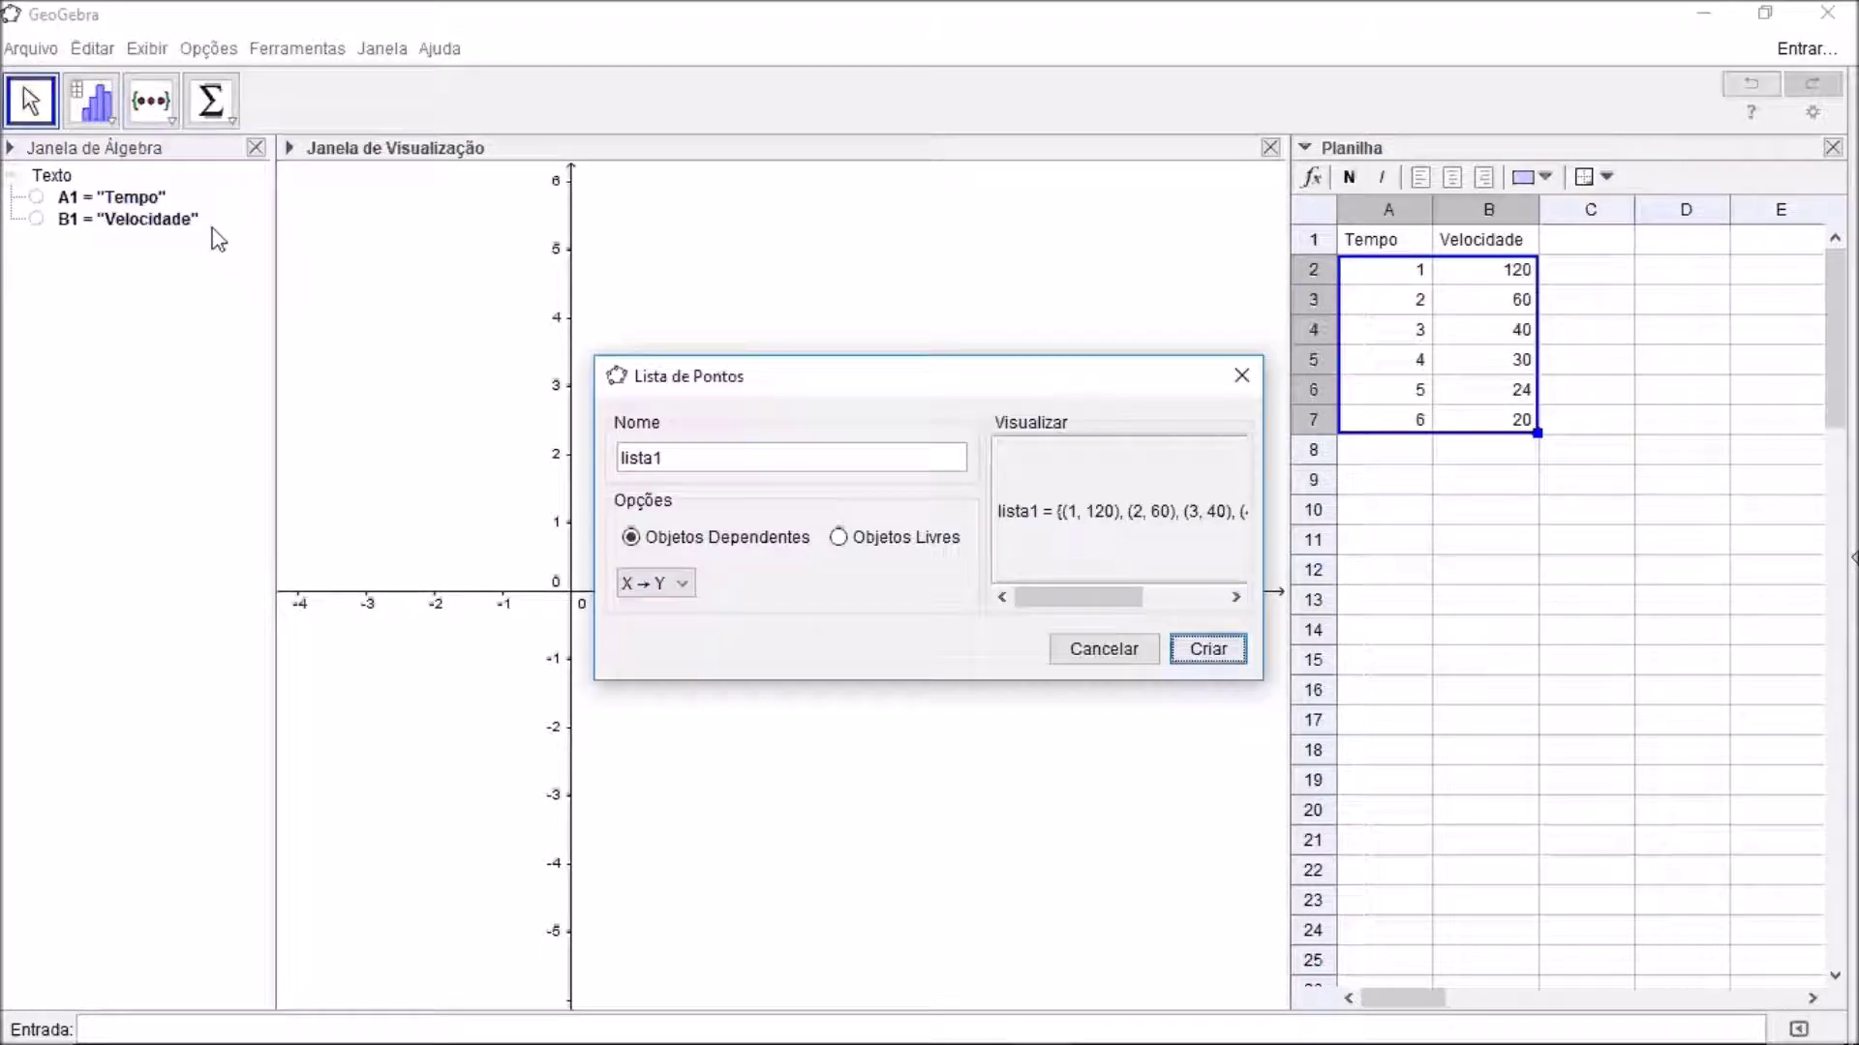
pyautogui.click(1201, 652)
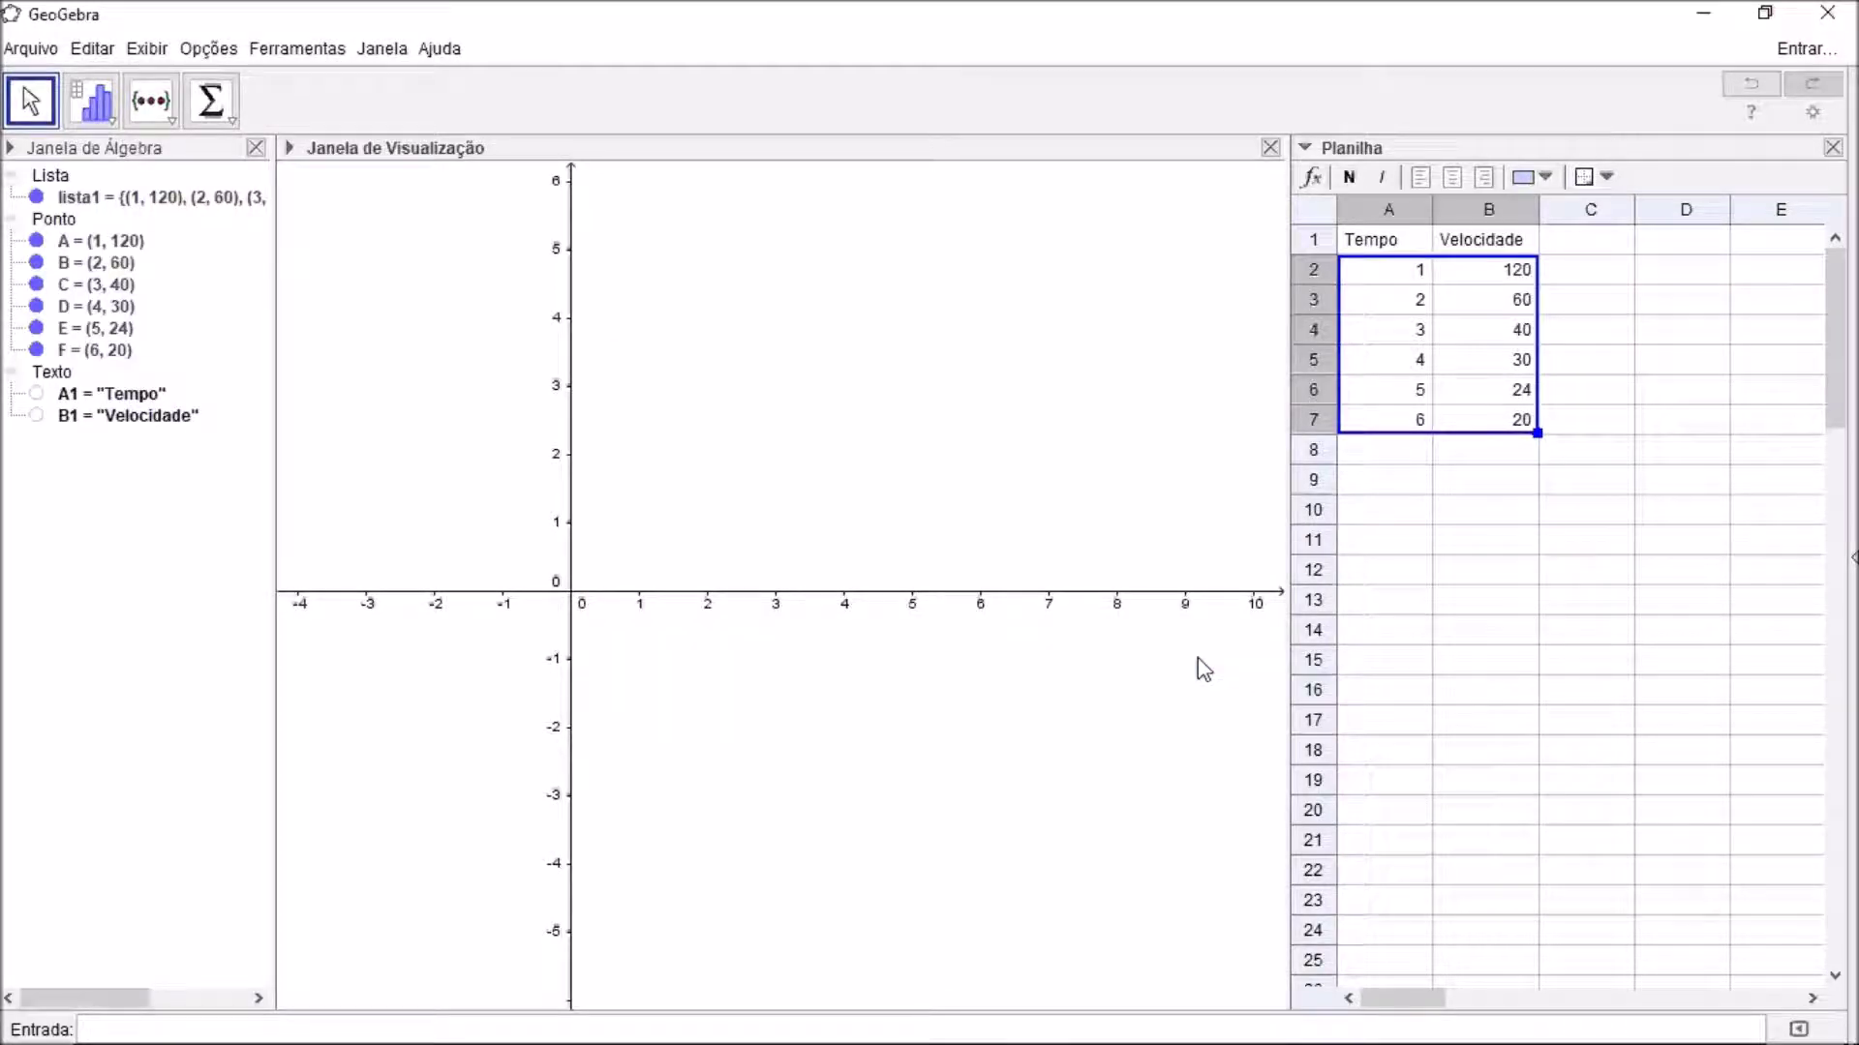
pyautogui.click(846, 432)
pyautogui.scroll(-4, 848, 434)
pyautogui.scroll(-4, 849, 434)
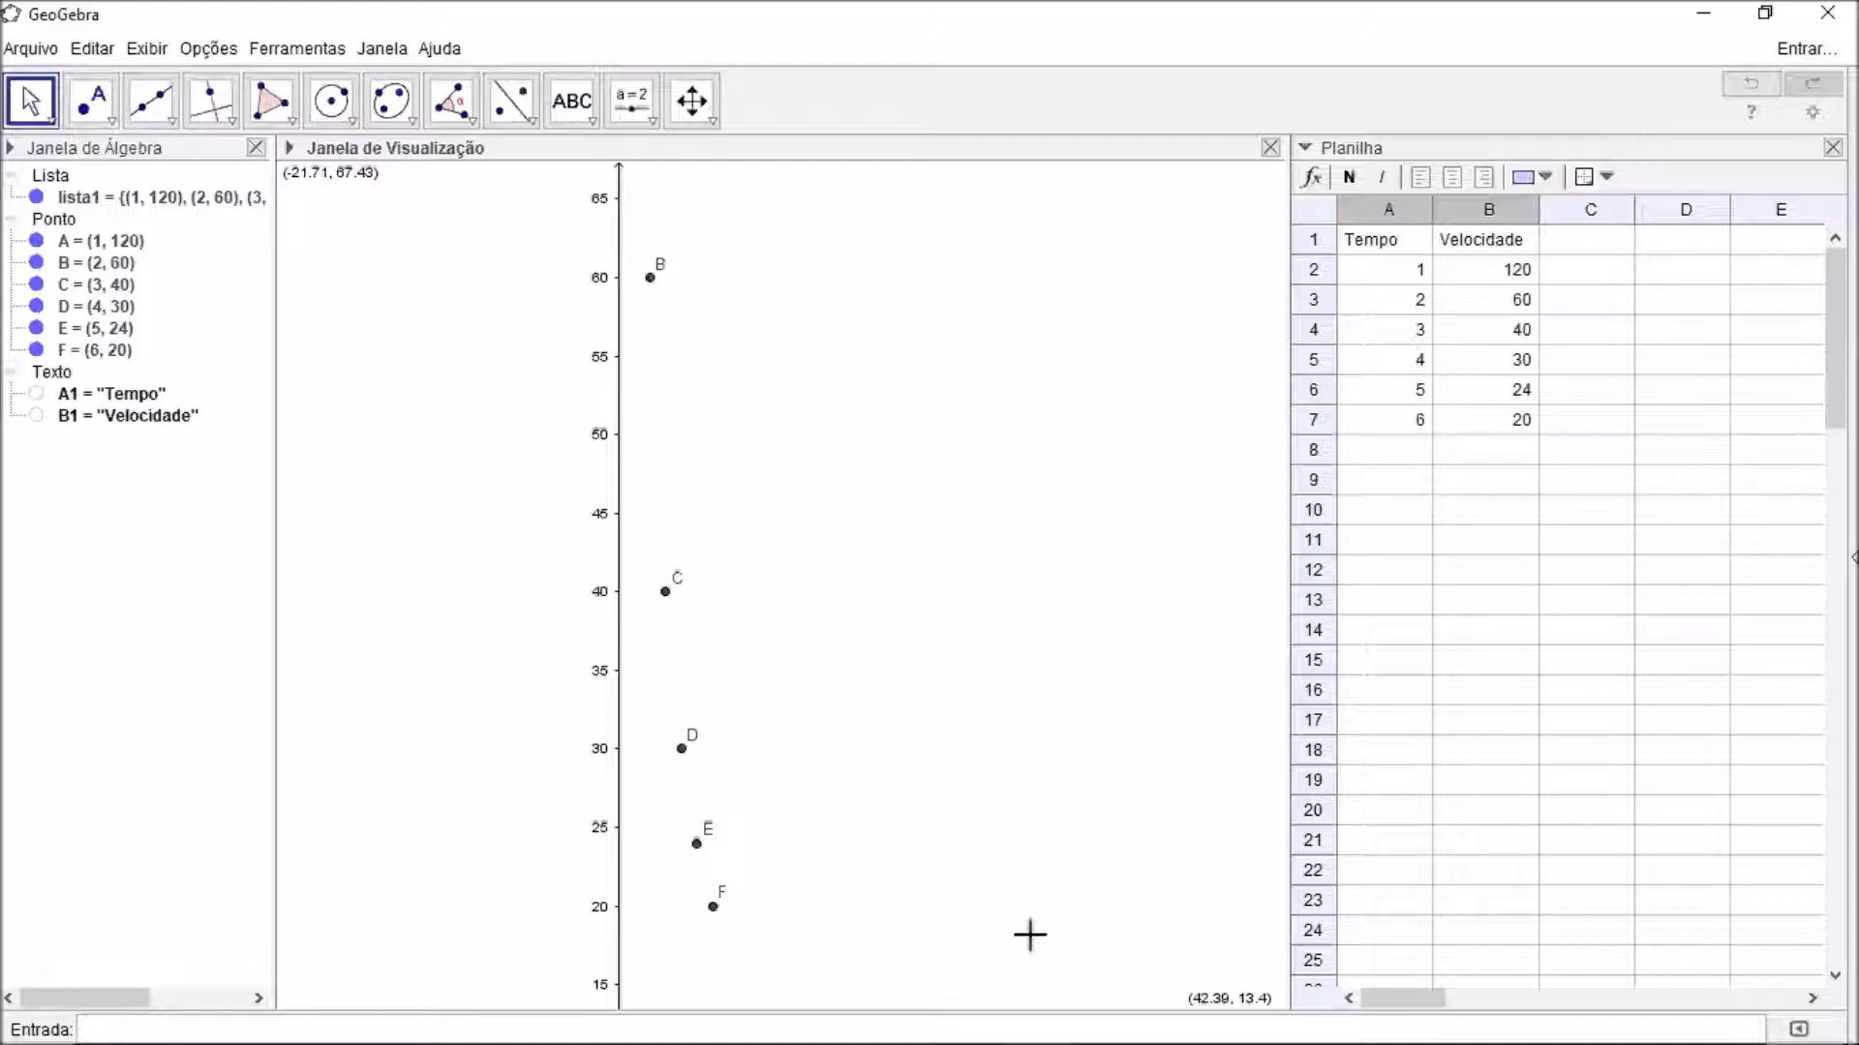
# - Enter a formula in C2 that multiplies the time in A2 by the speed in B2
pyautogui.click(1601, 284)
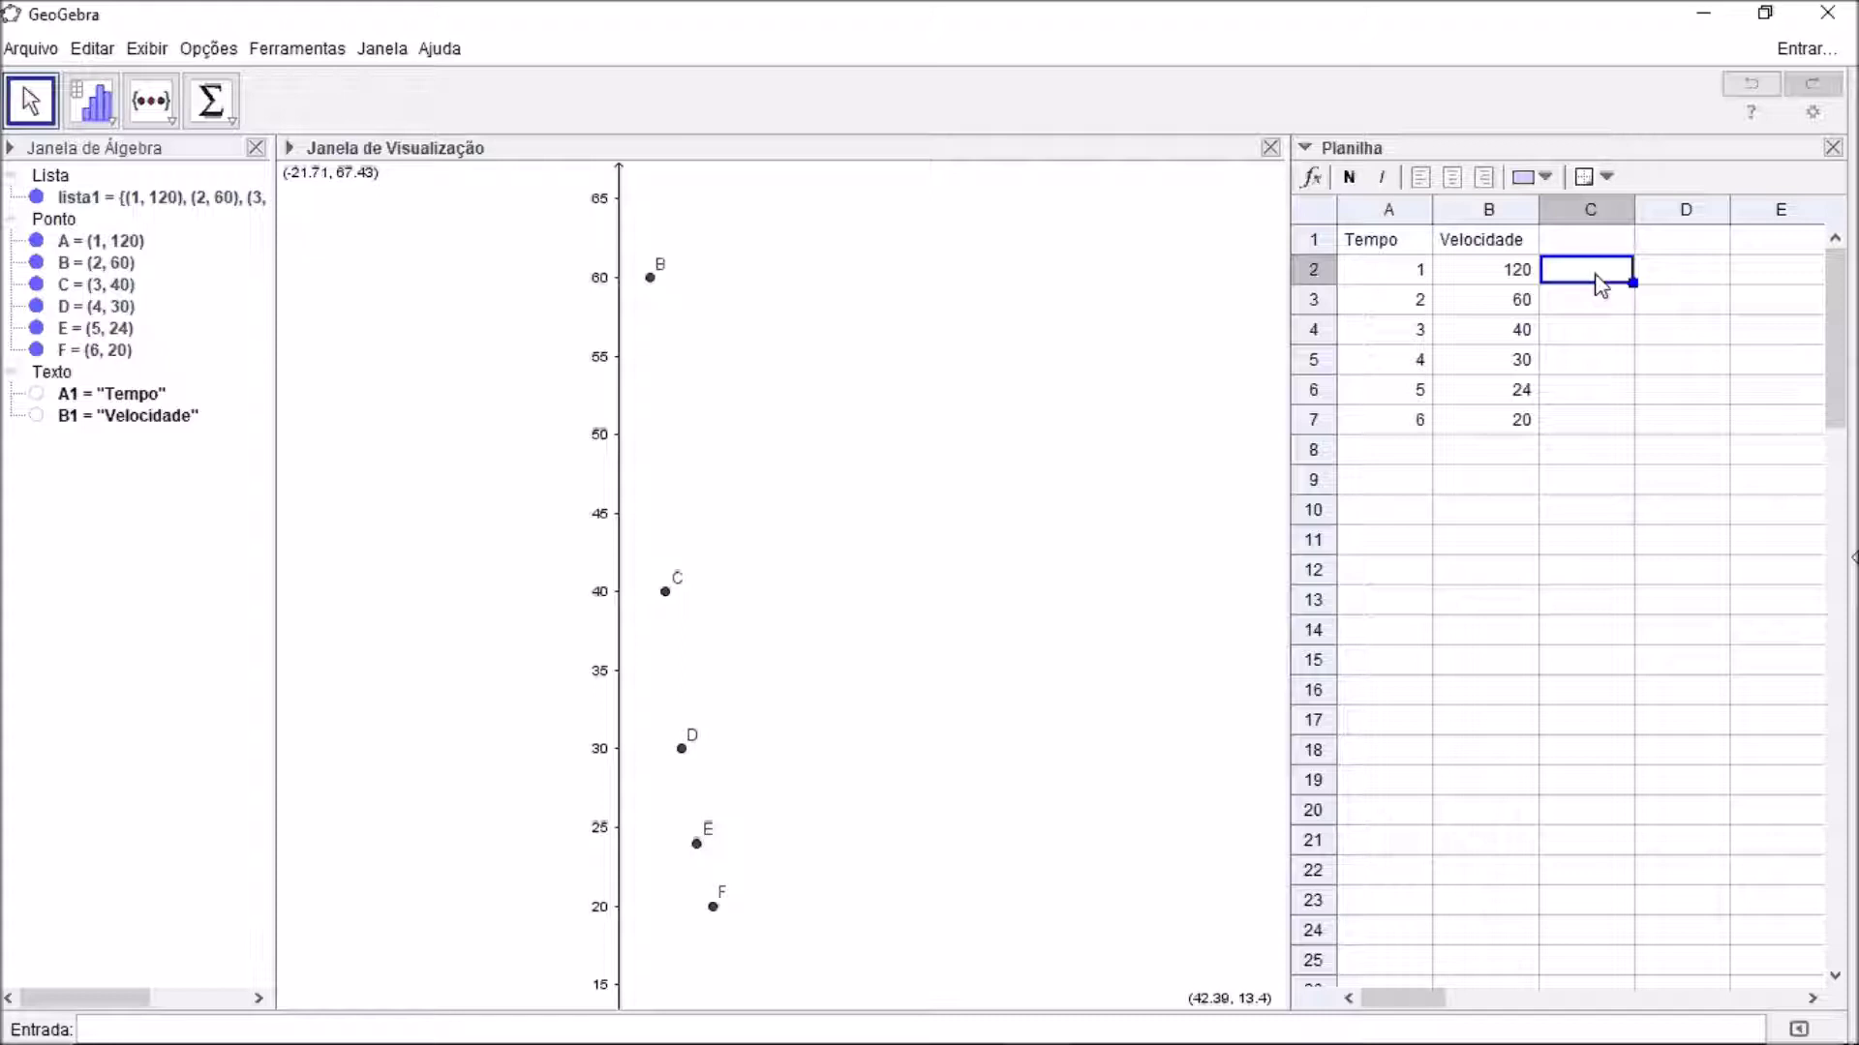
pyautogui.write('=')
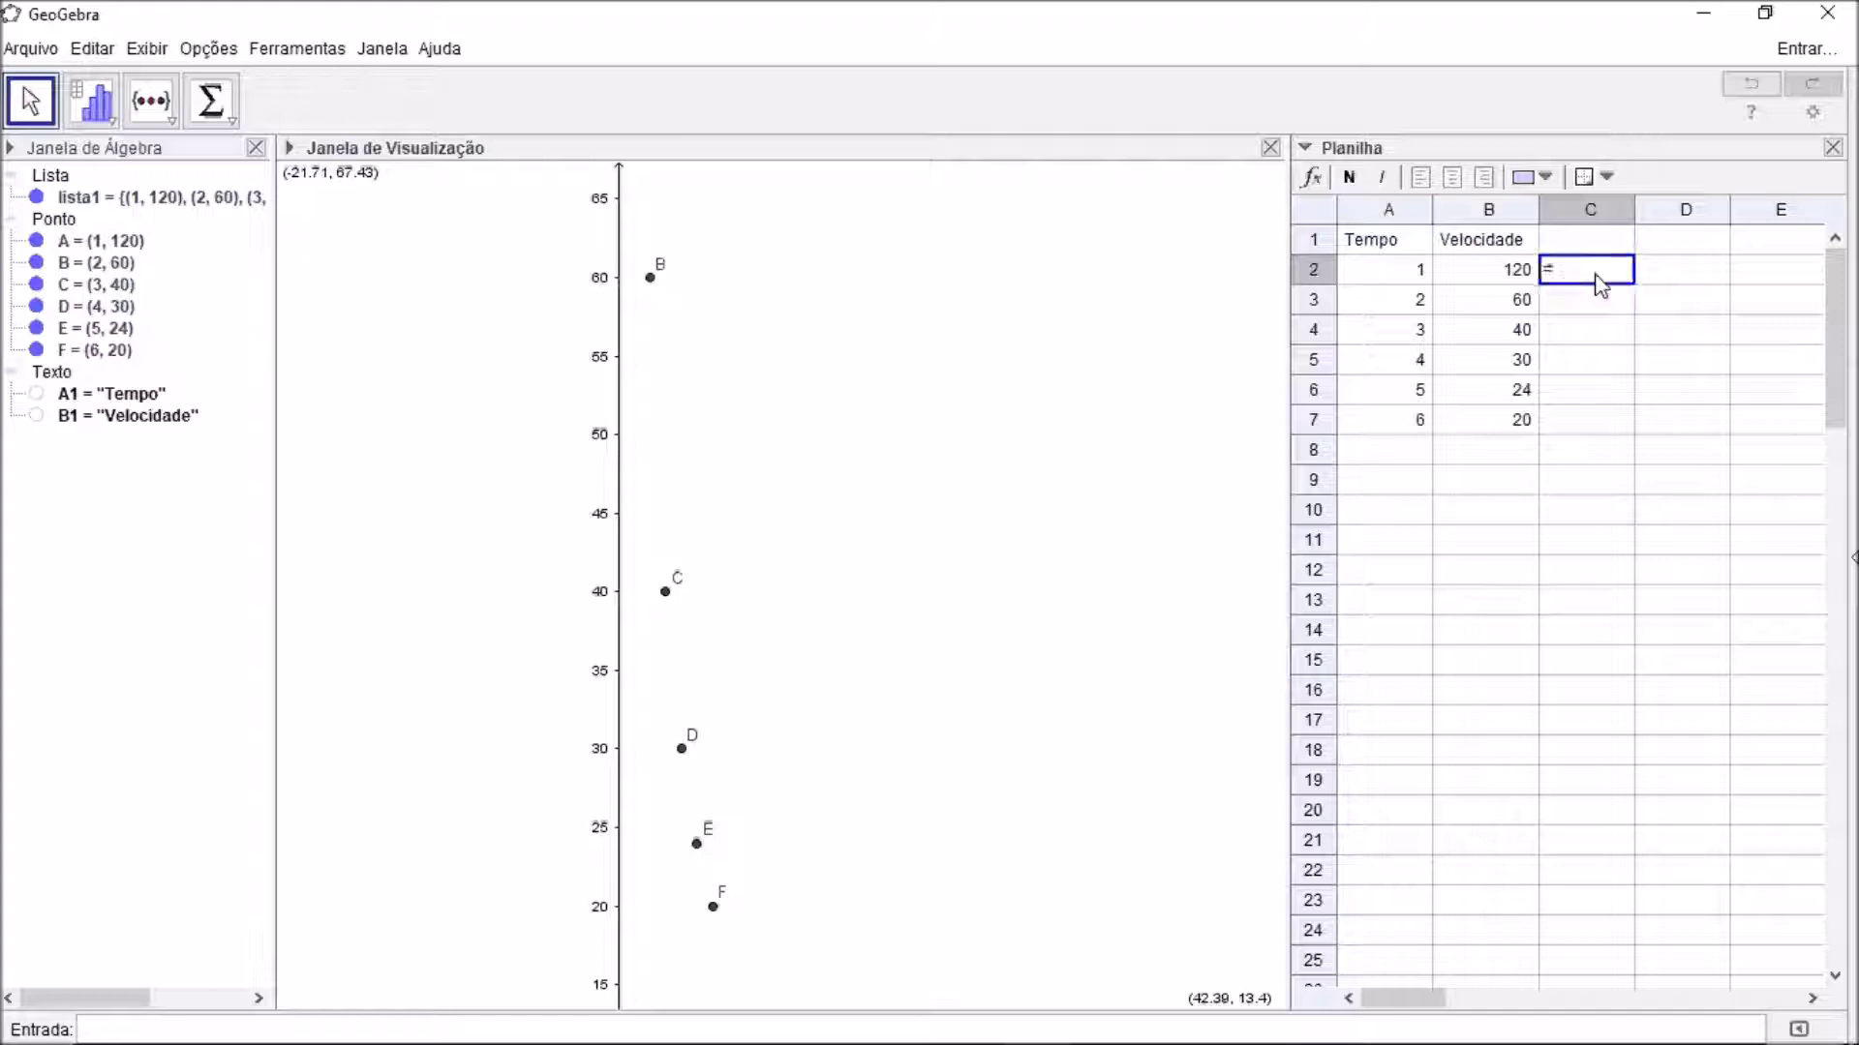
pyautogui.click(1401, 281)
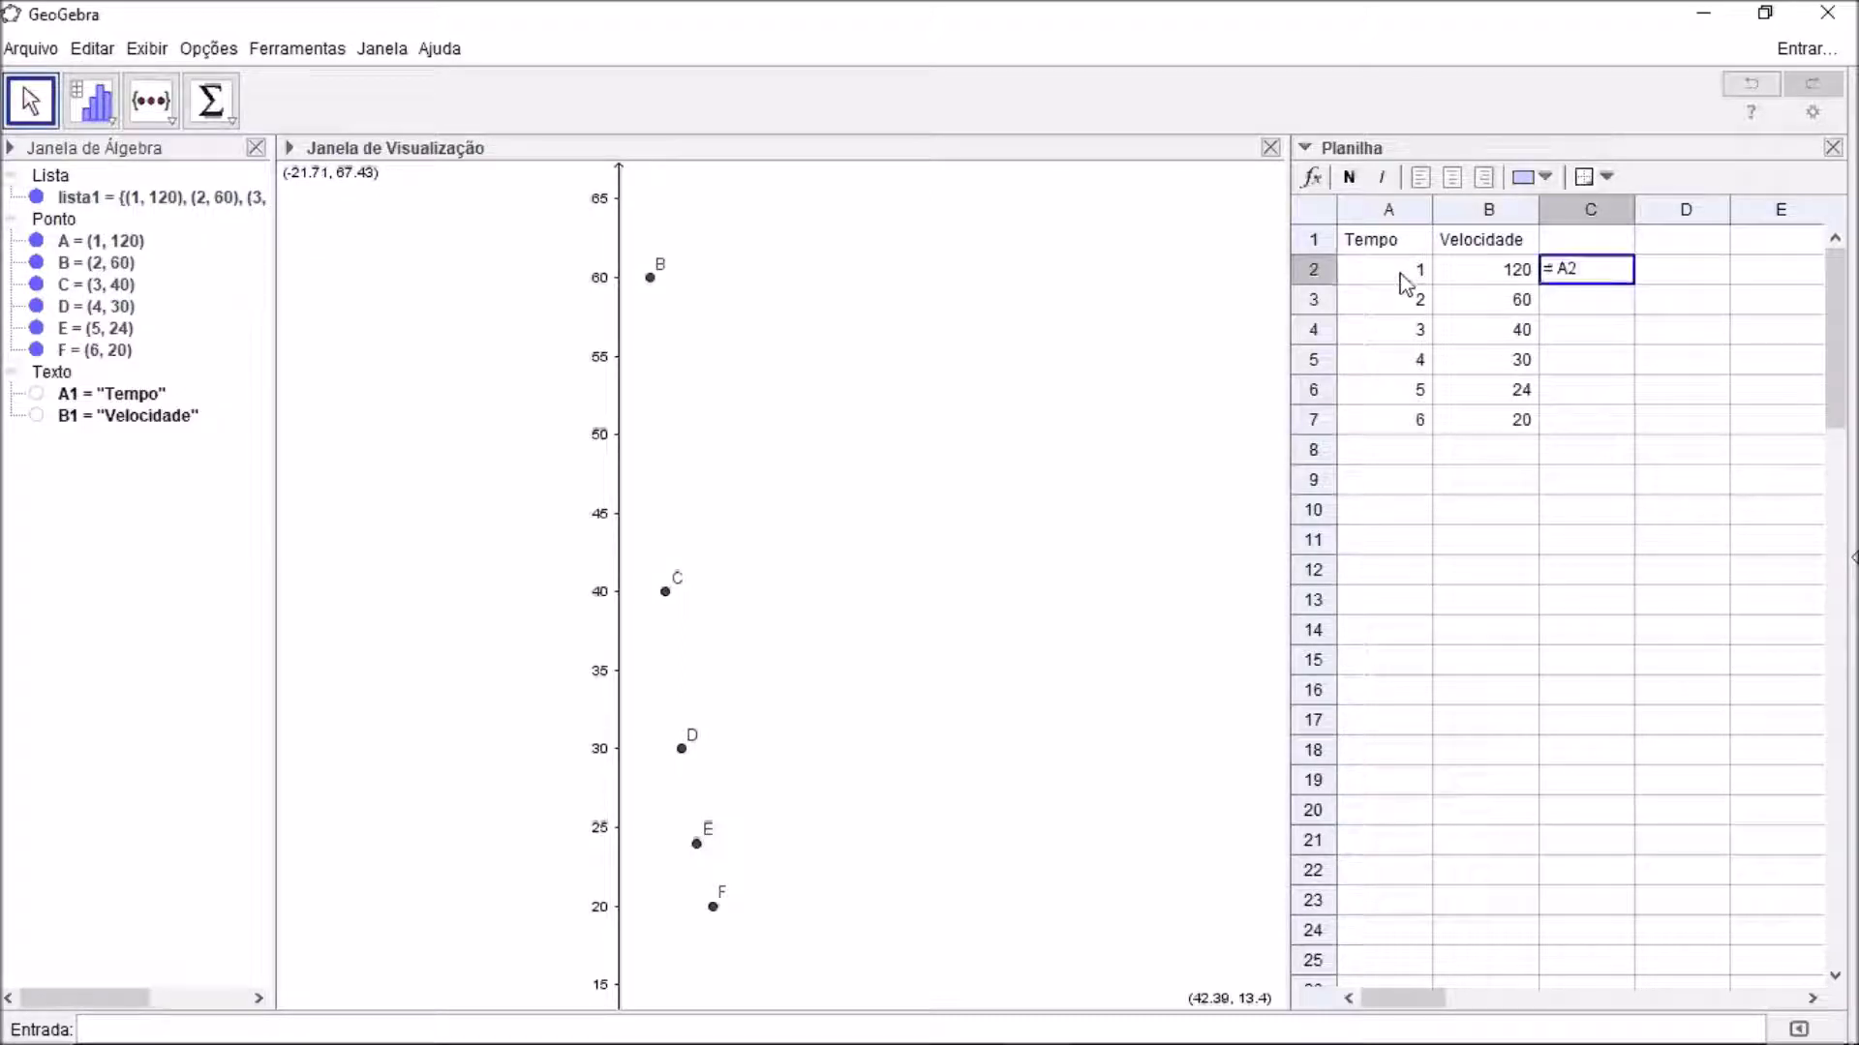
pyautogui.write('*')
pyautogui.click(1503, 283)
pyautogui.press('Return')
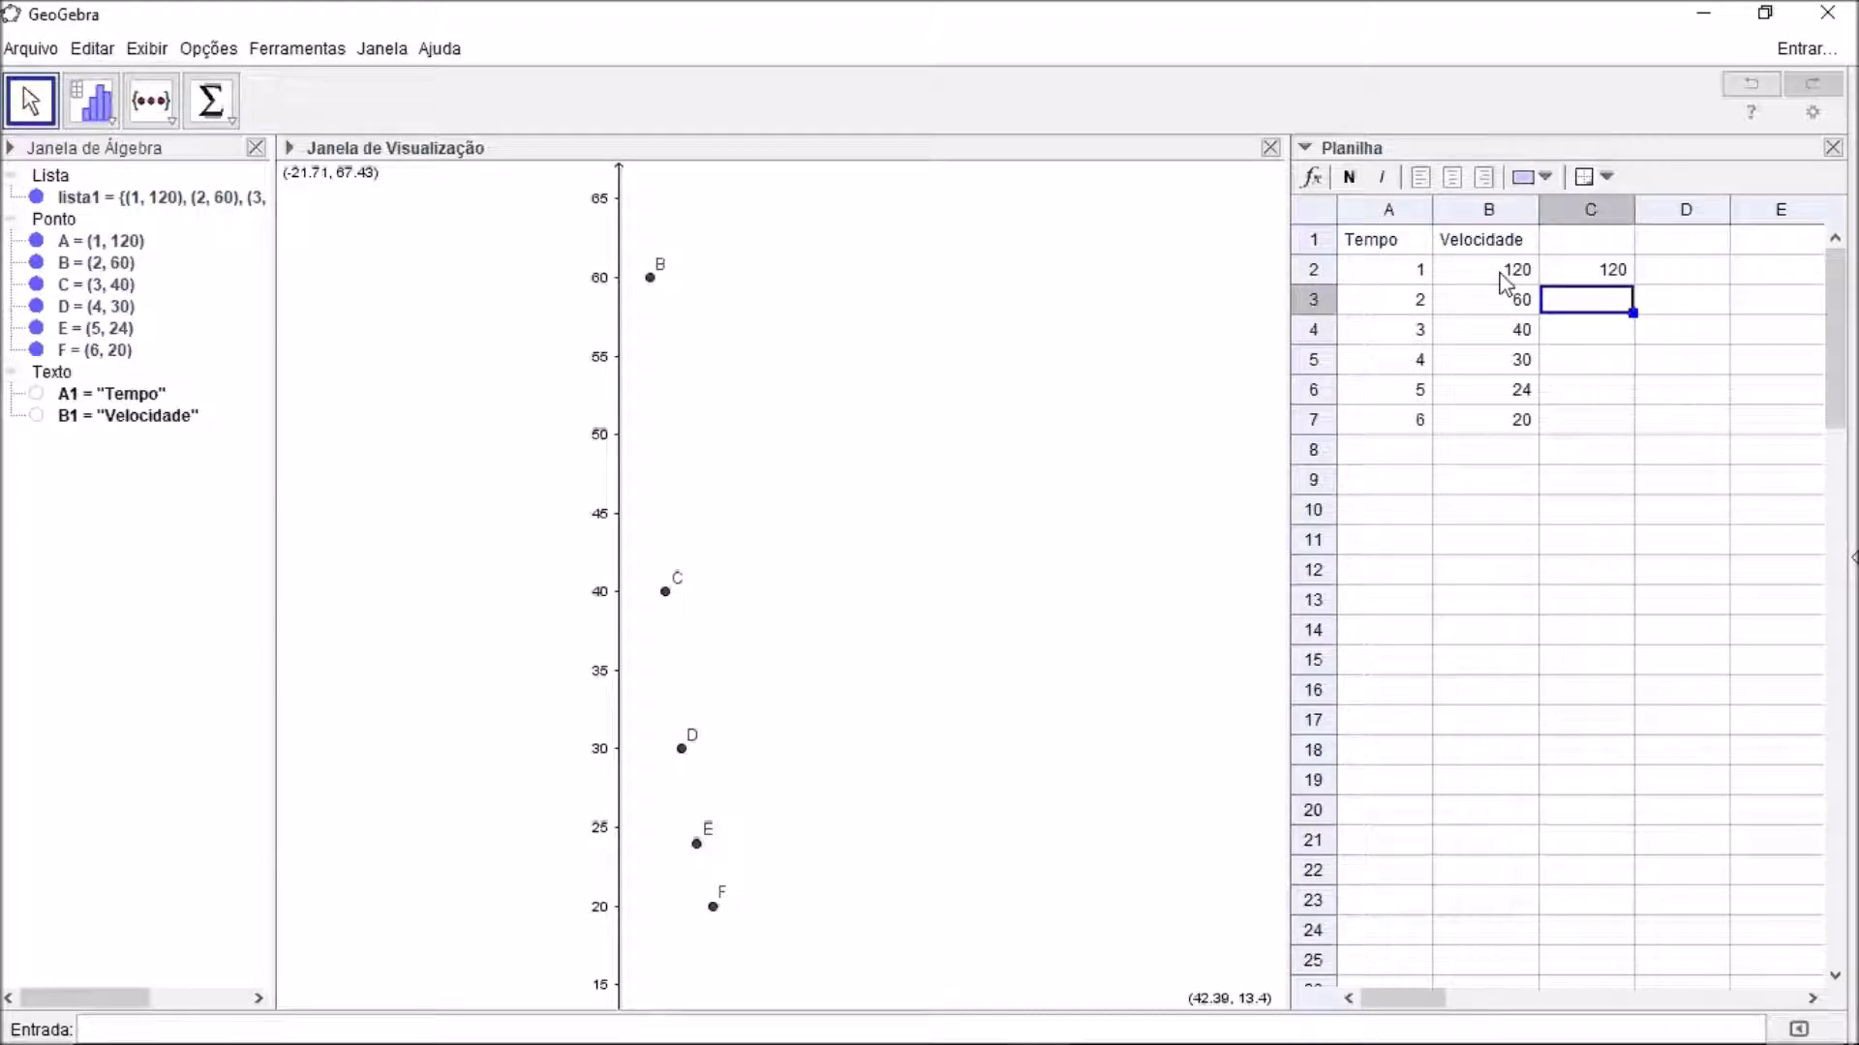
# - Enter a formula in C3 that multiplies the time in A3 by the speed in B3
pyautogui.write('=')
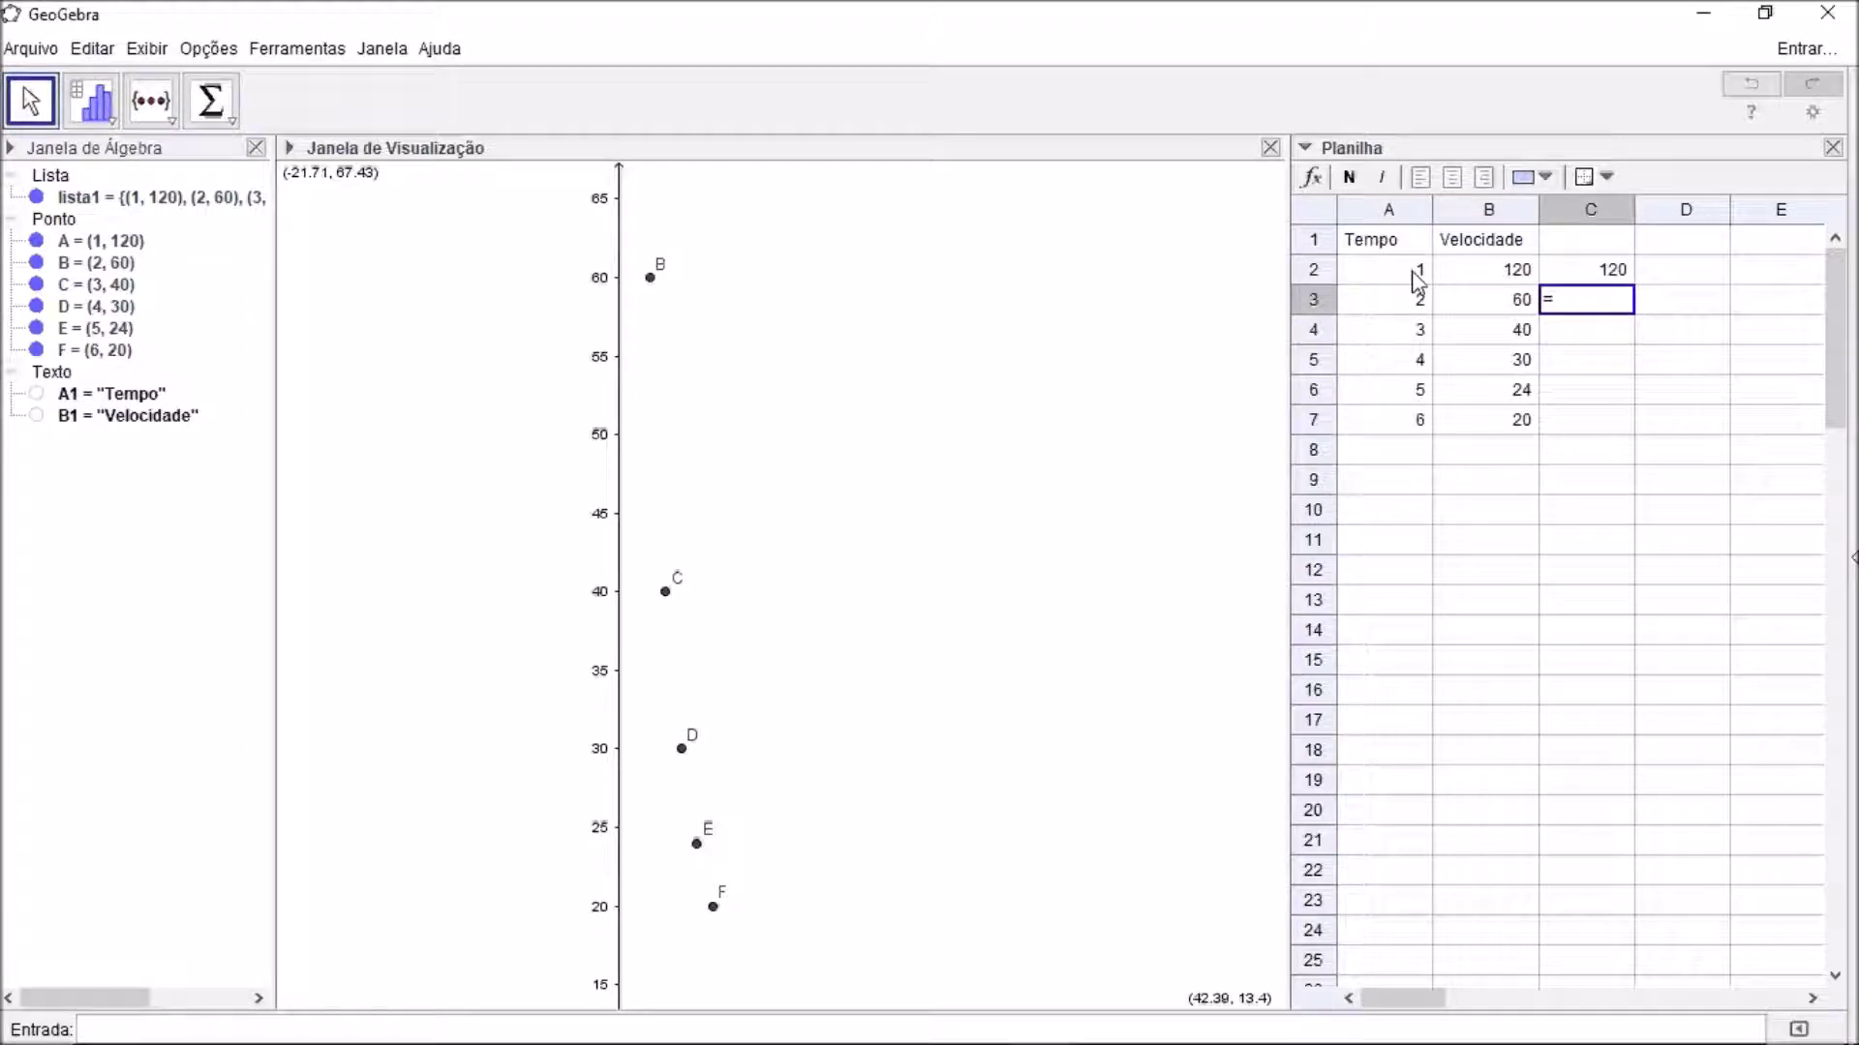
pyautogui.click(1397, 306)
pyautogui.write('*')
pyautogui.click(1498, 309)
pyautogui.press('Return')
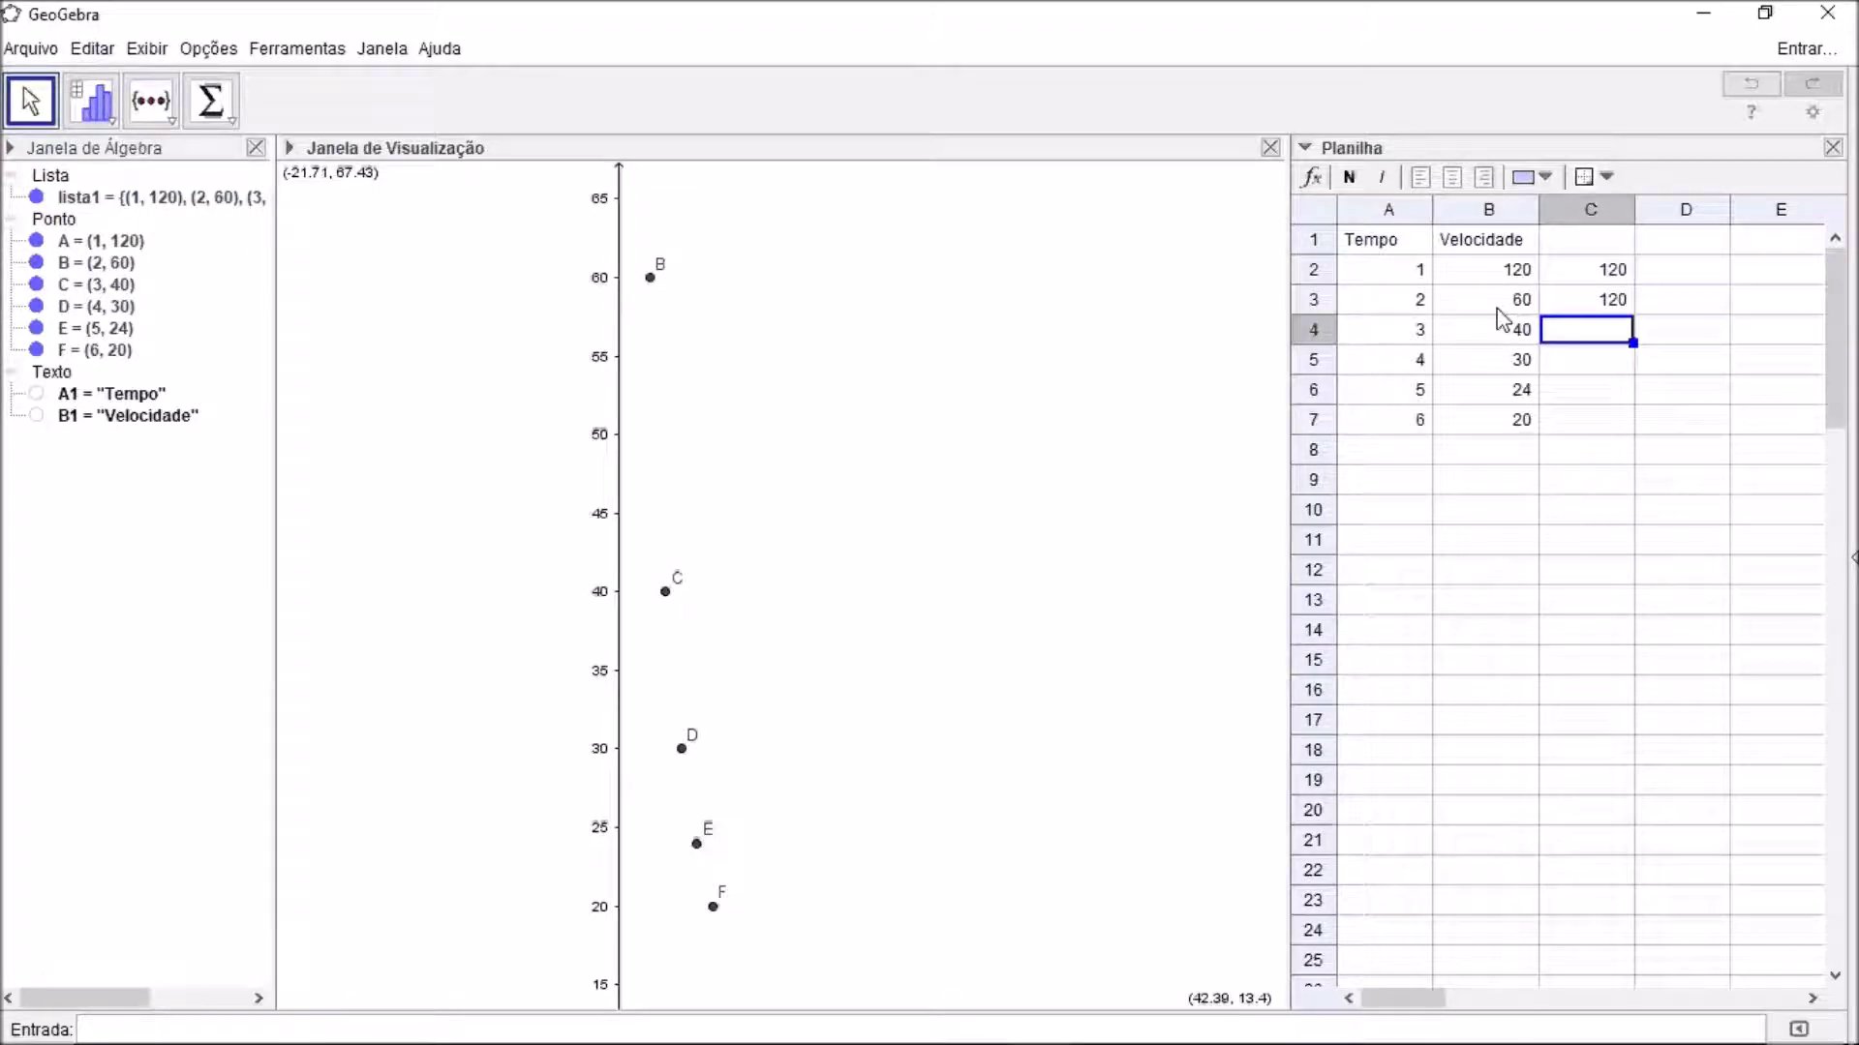
# - Enter a formula in C4 that multiplies A4 by B4, and copy it down through C7
pyautogui.write('=')
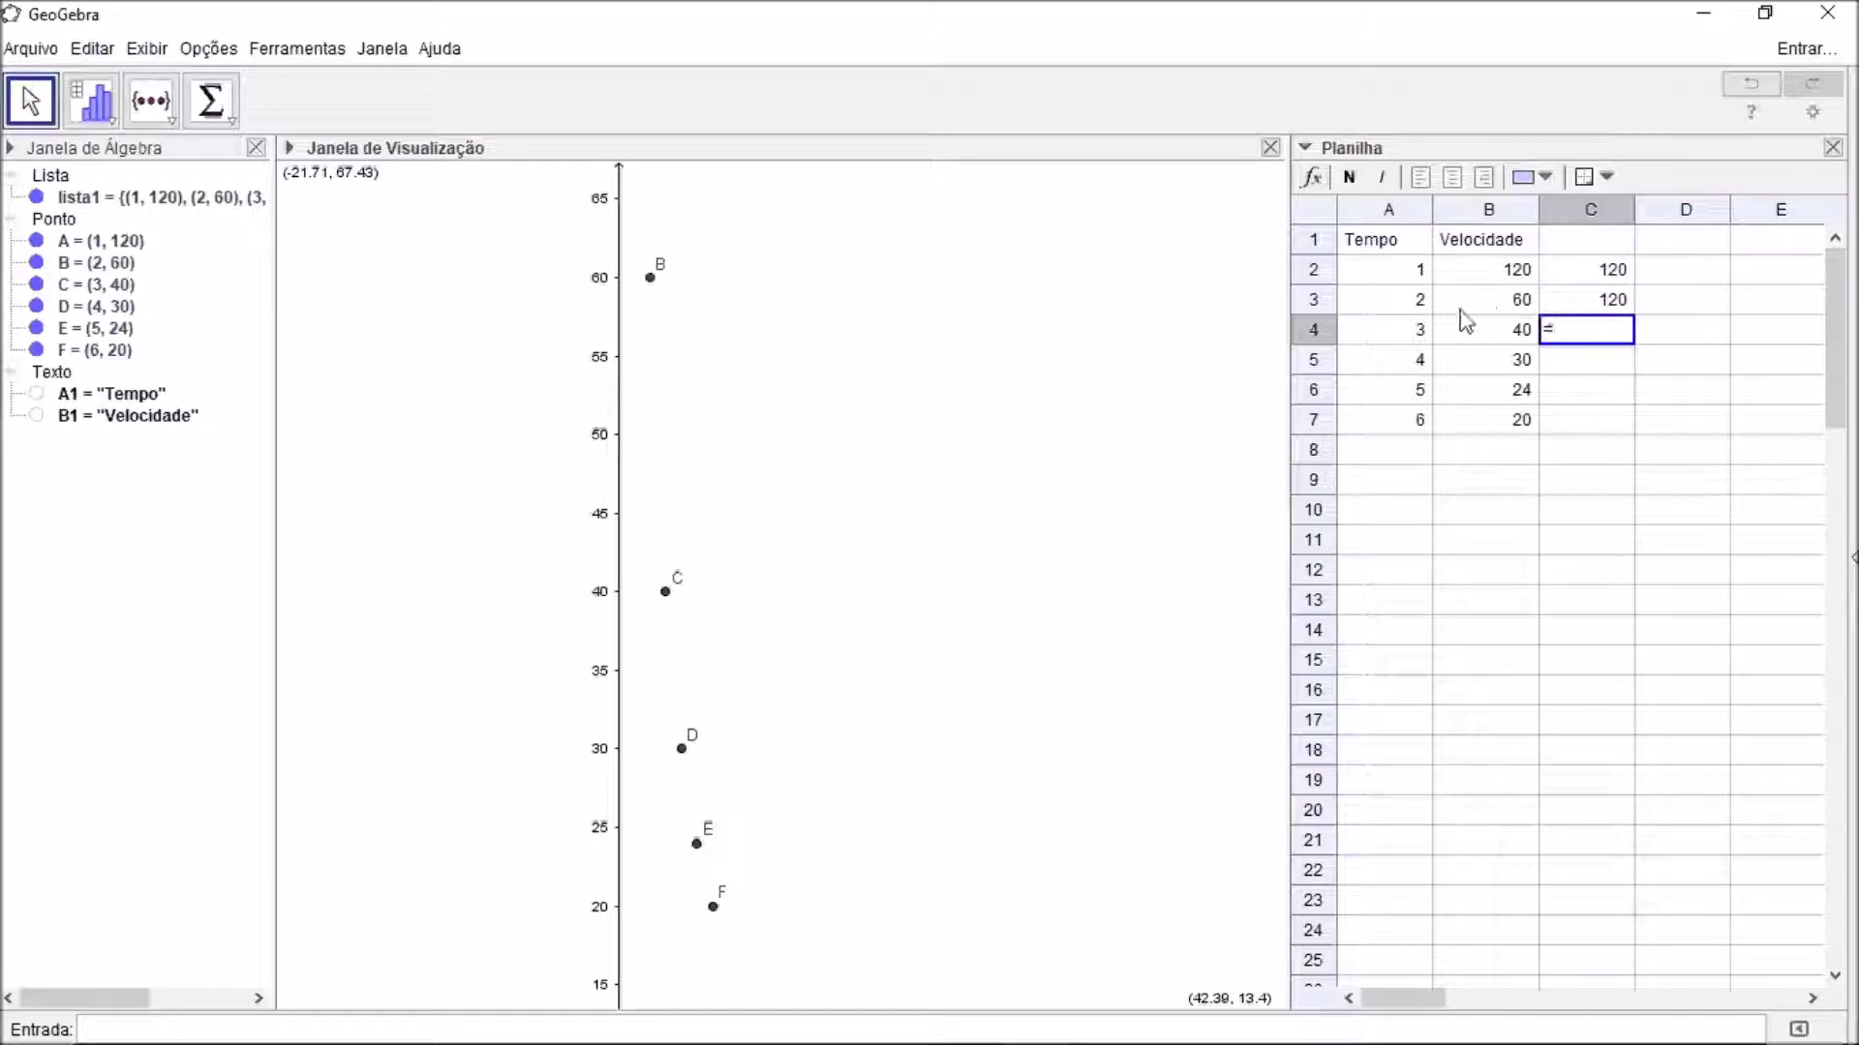
pyautogui.click(1419, 329)
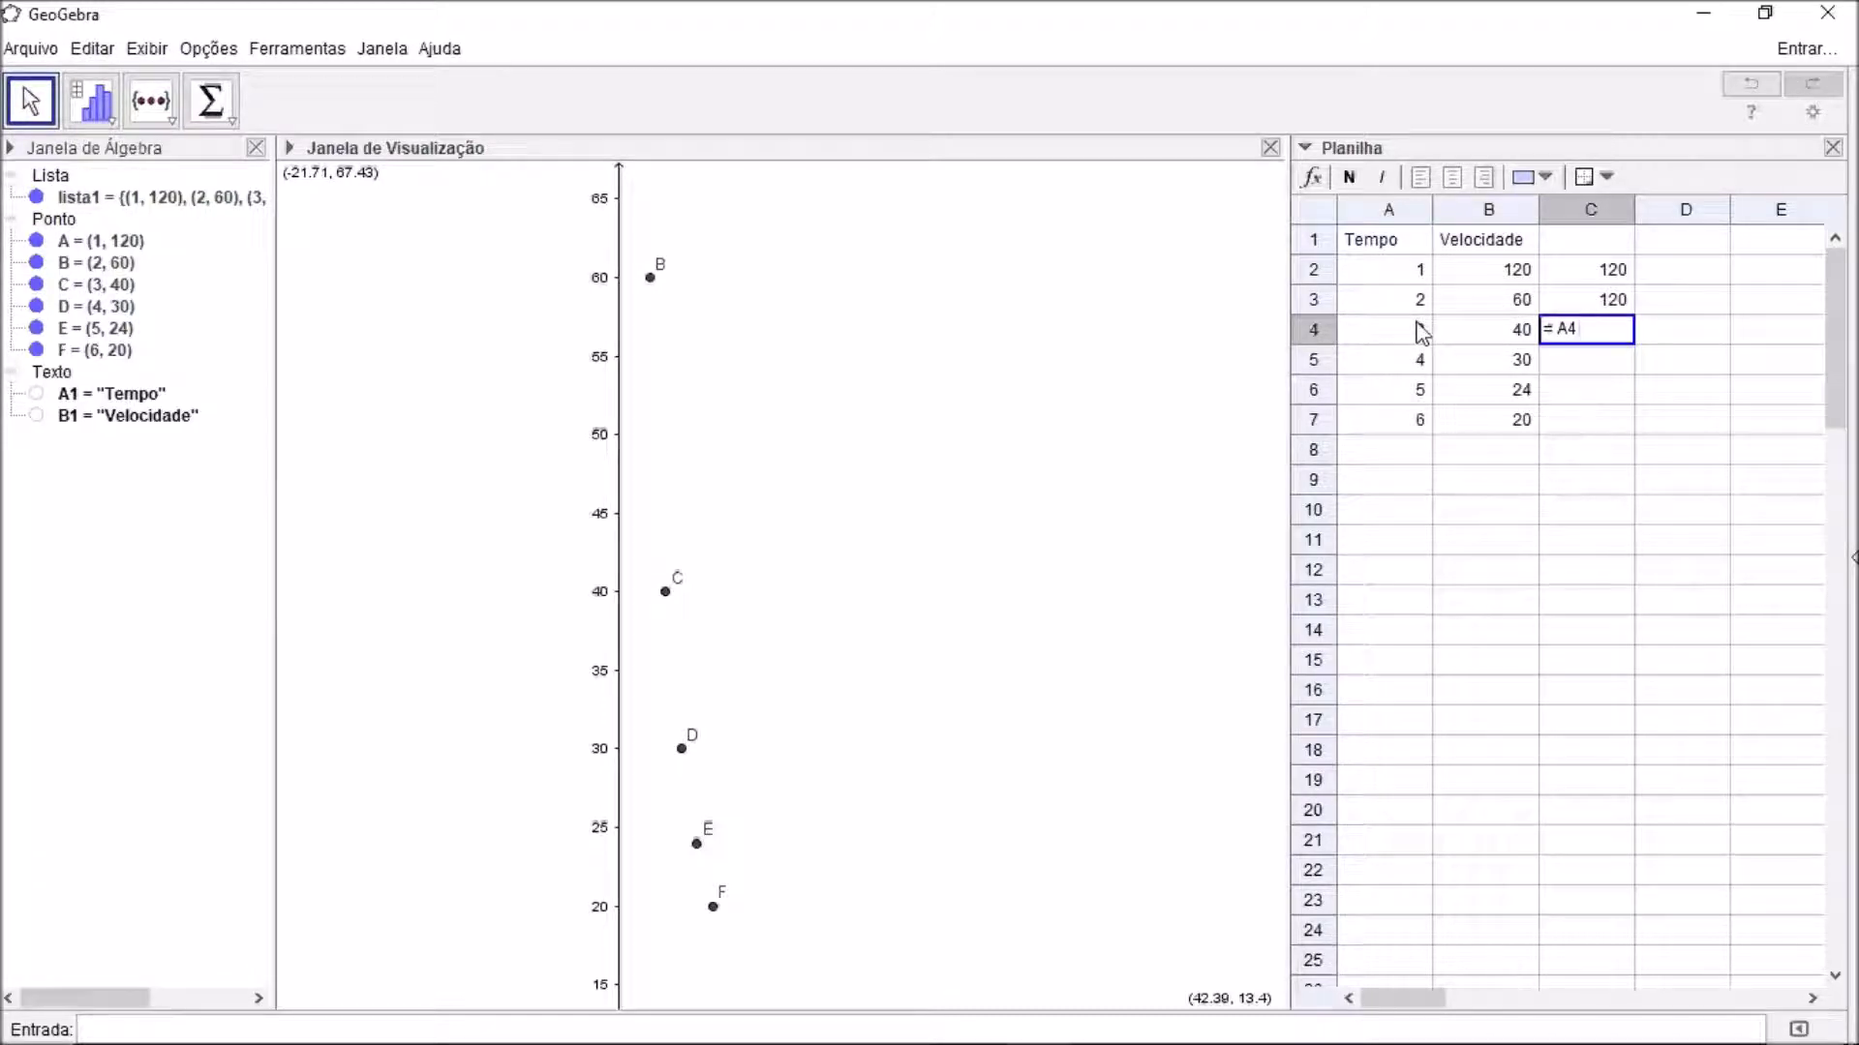
pyautogui.write('*')
pyautogui.click(1503, 334)
pyautogui.press('Return')
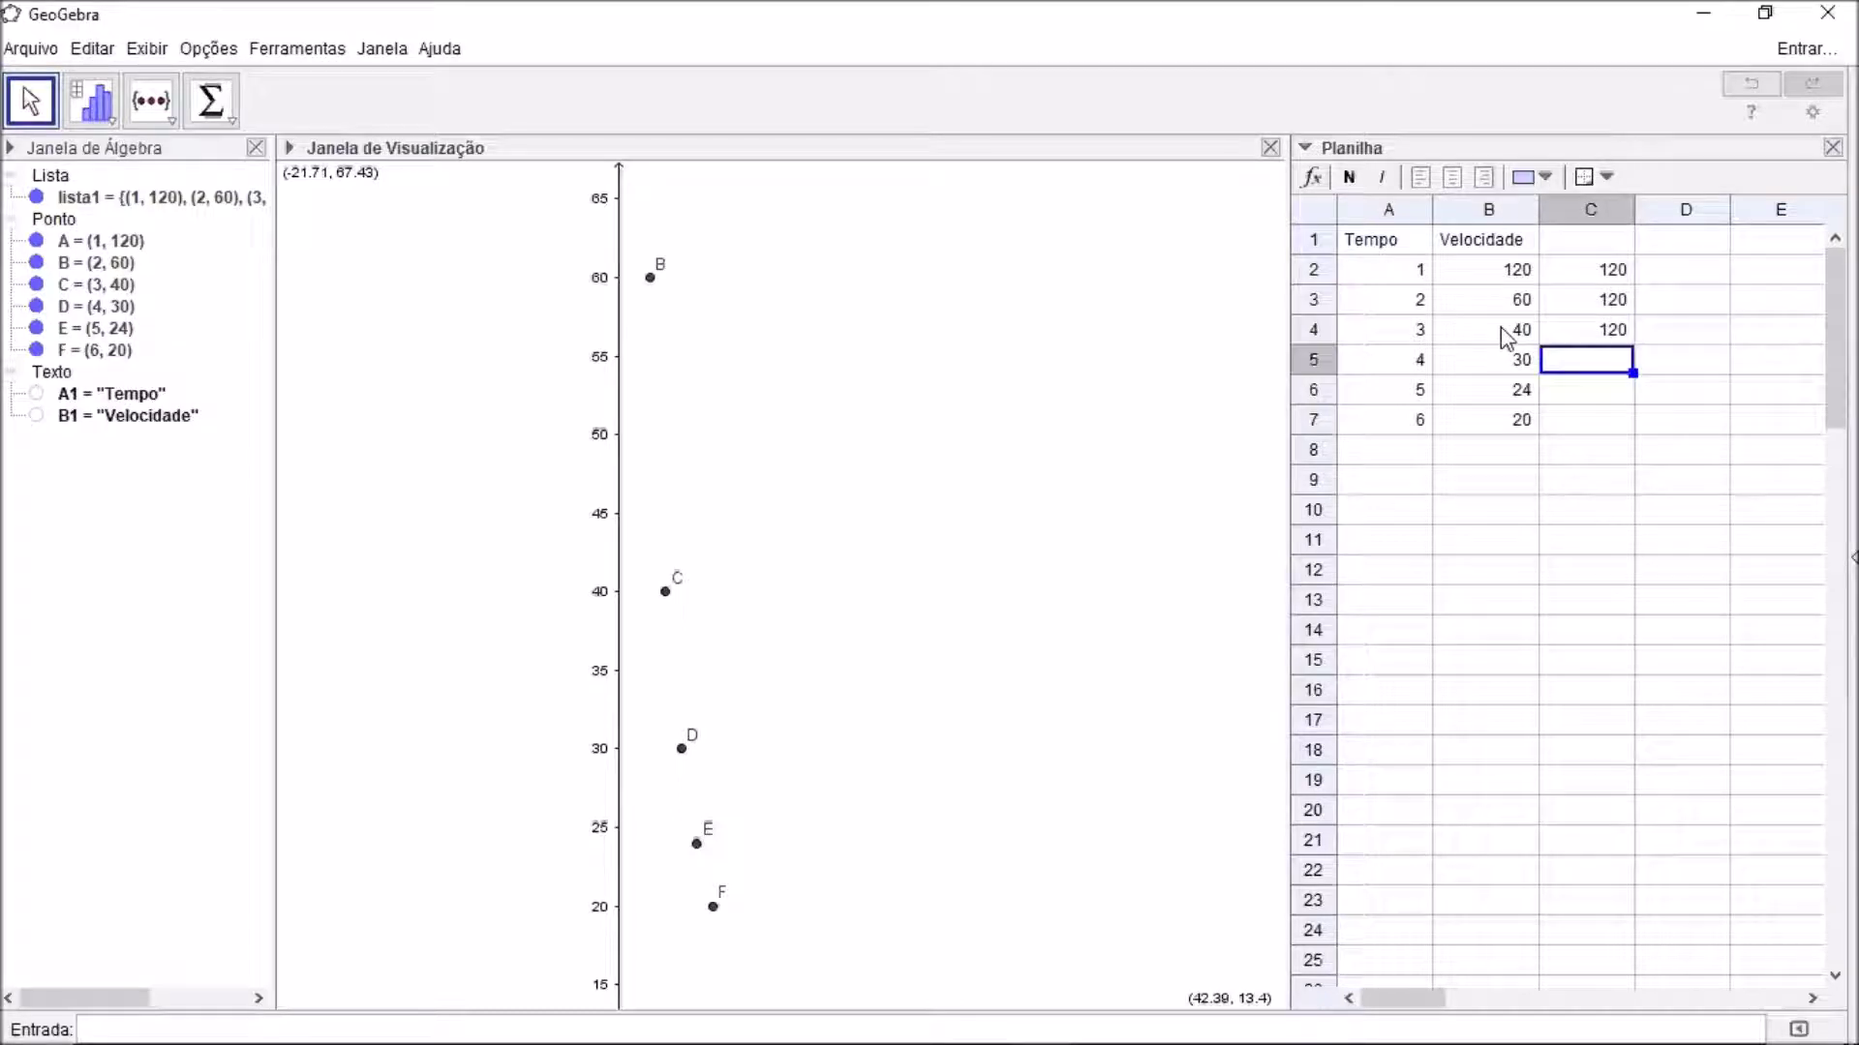
pyautogui.click(1602, 332)
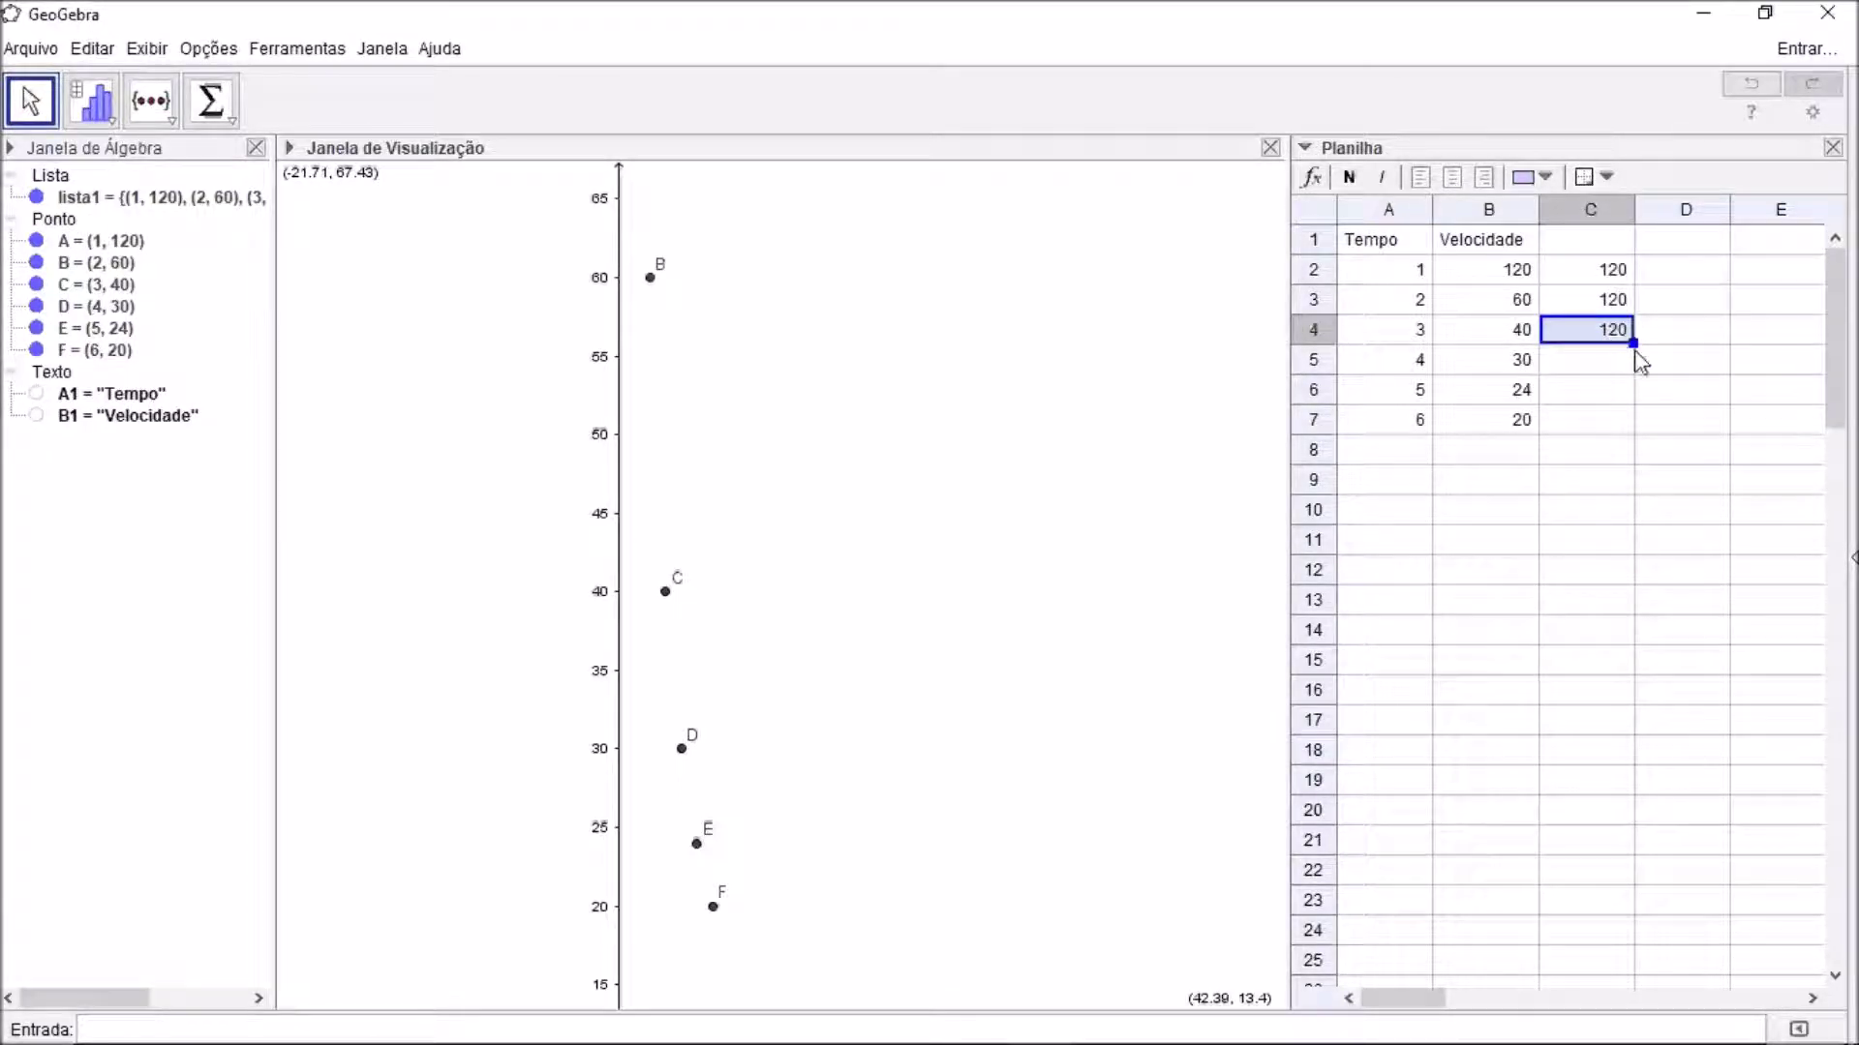
pyautogui.moveTo(1633, 344); pyautogui.dragTo(1635, 428)
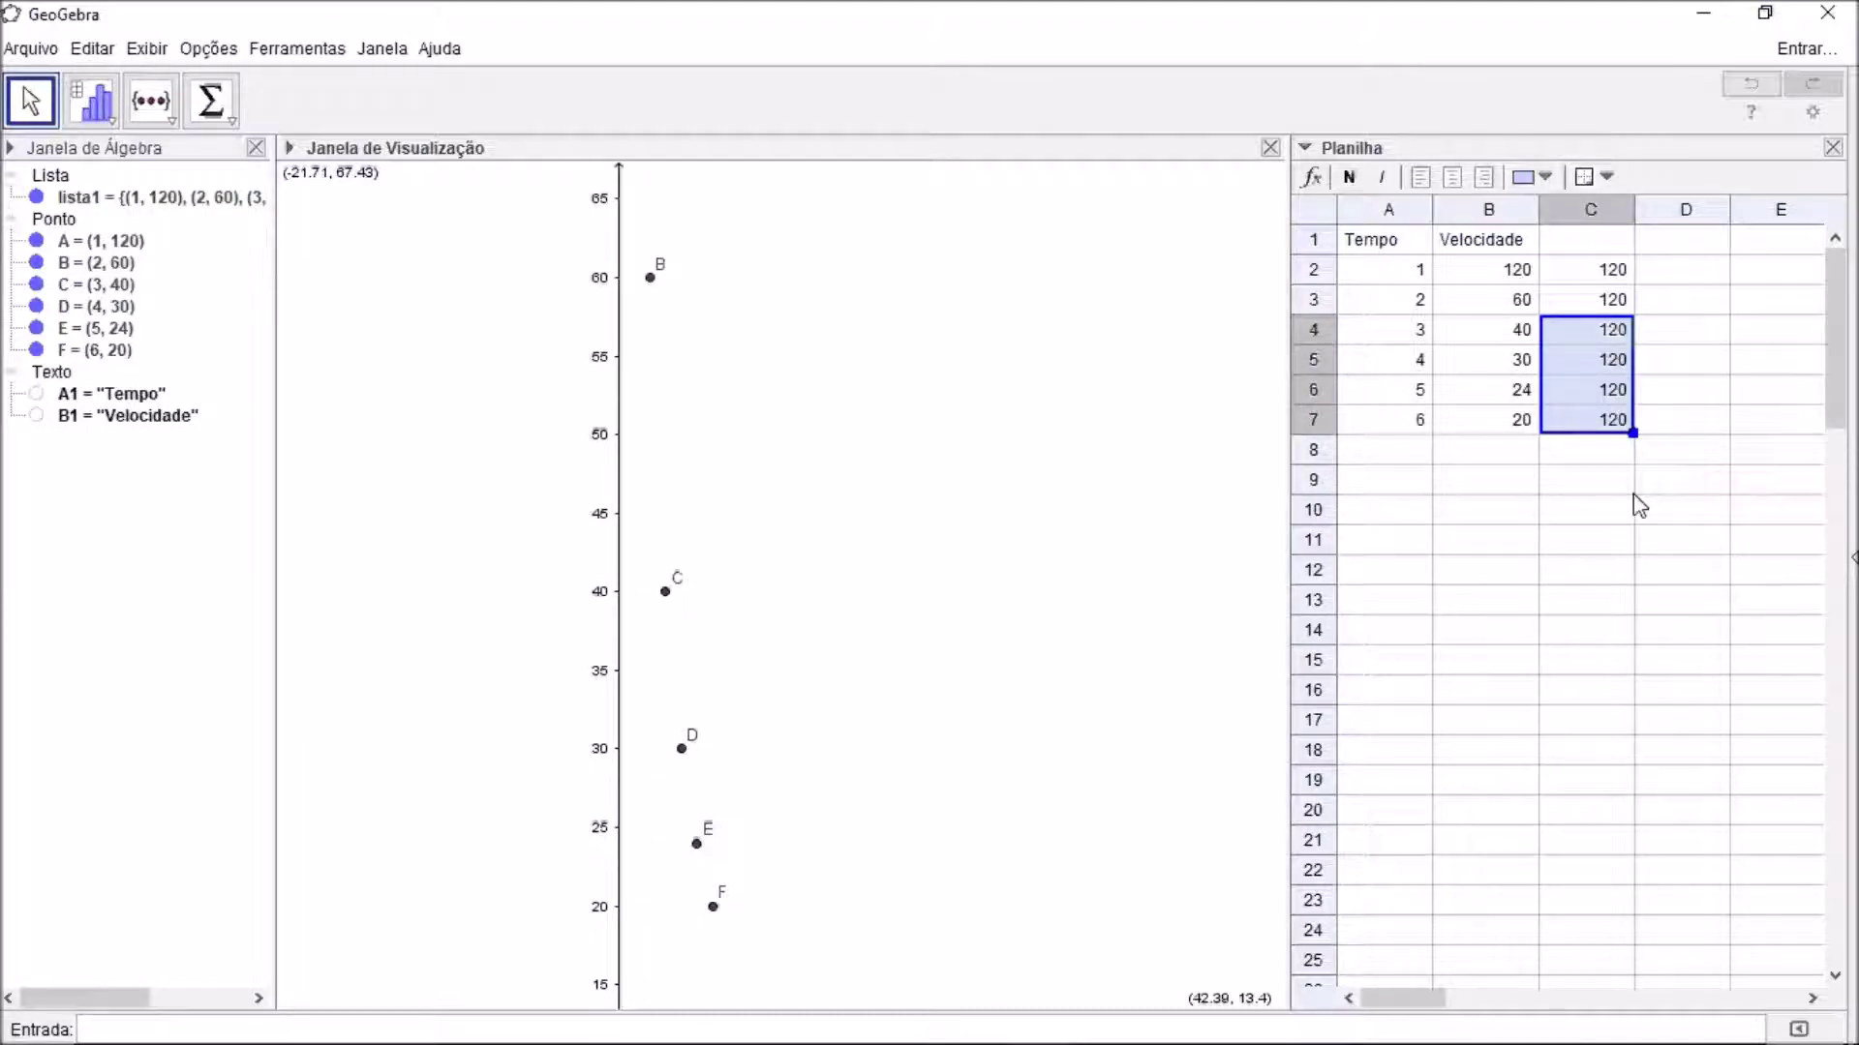
# - Enter the equation y=120/x in cell A9 to plot the curve through the points
pyautogui.click(1384, 469)
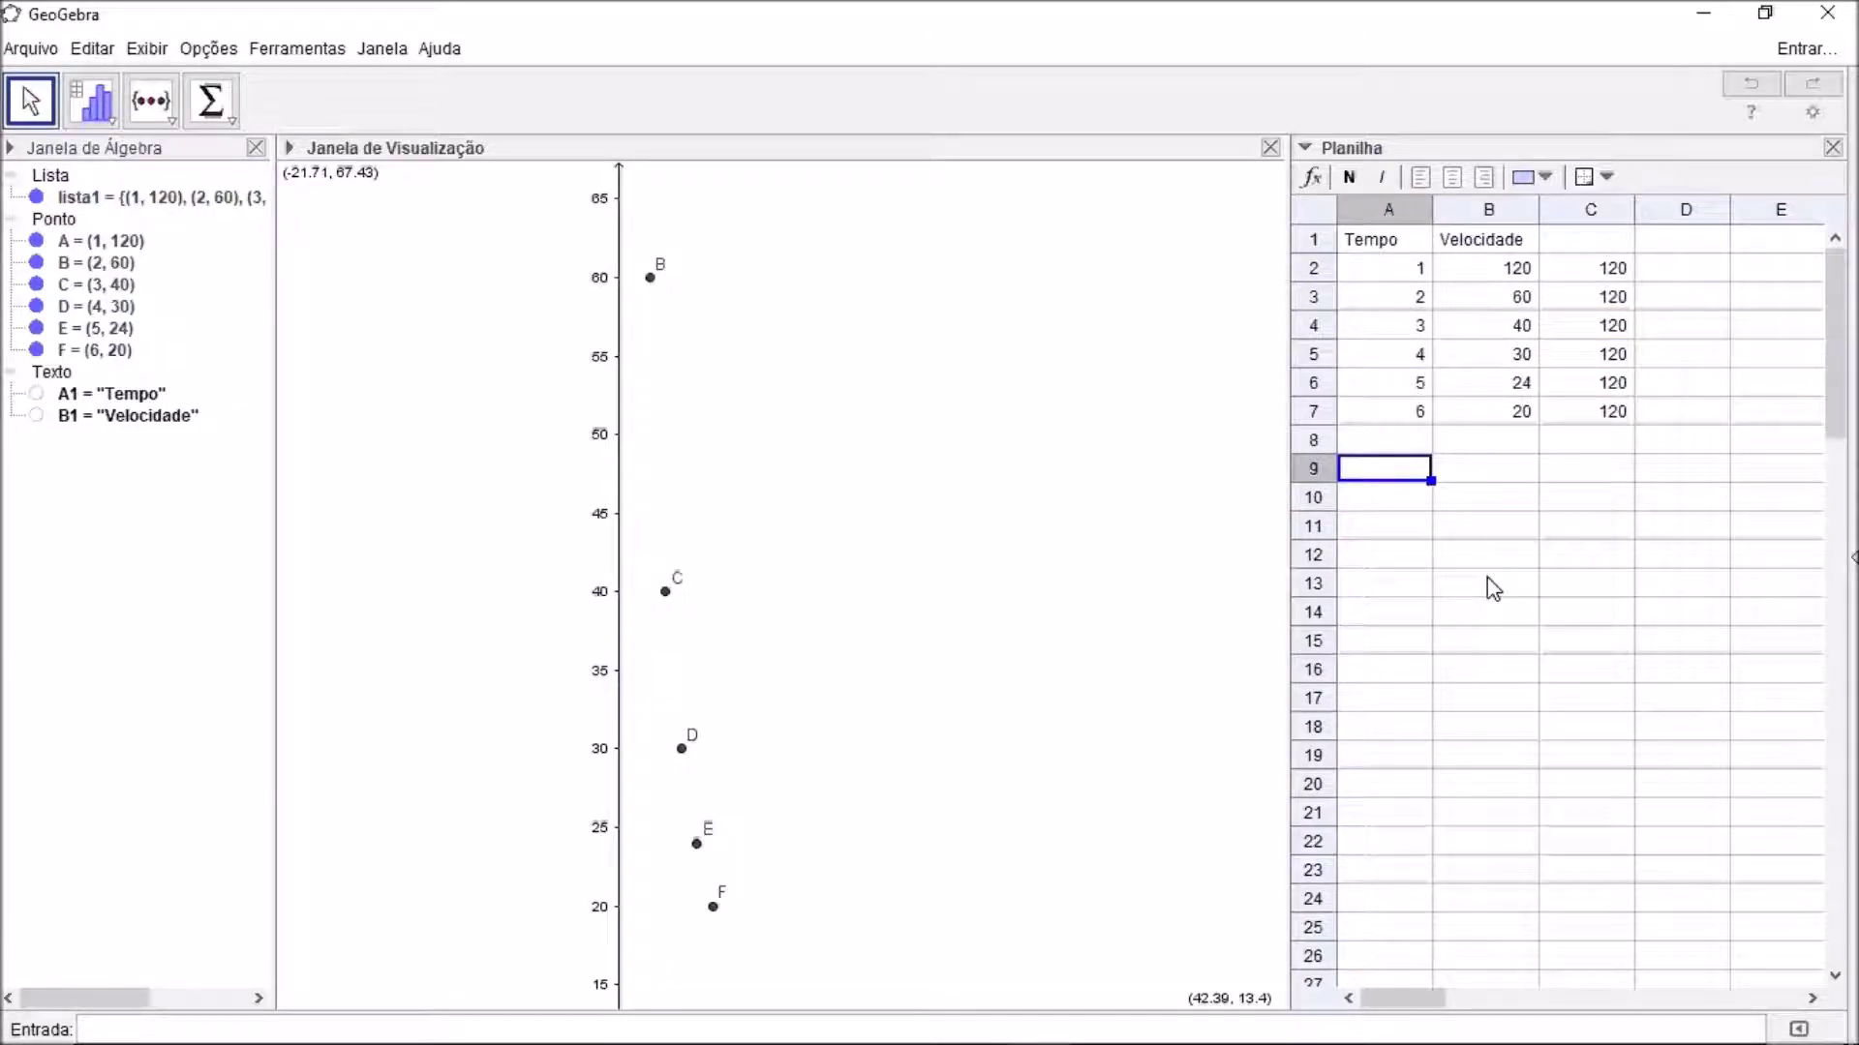
pyautogui.write('y=120/x')
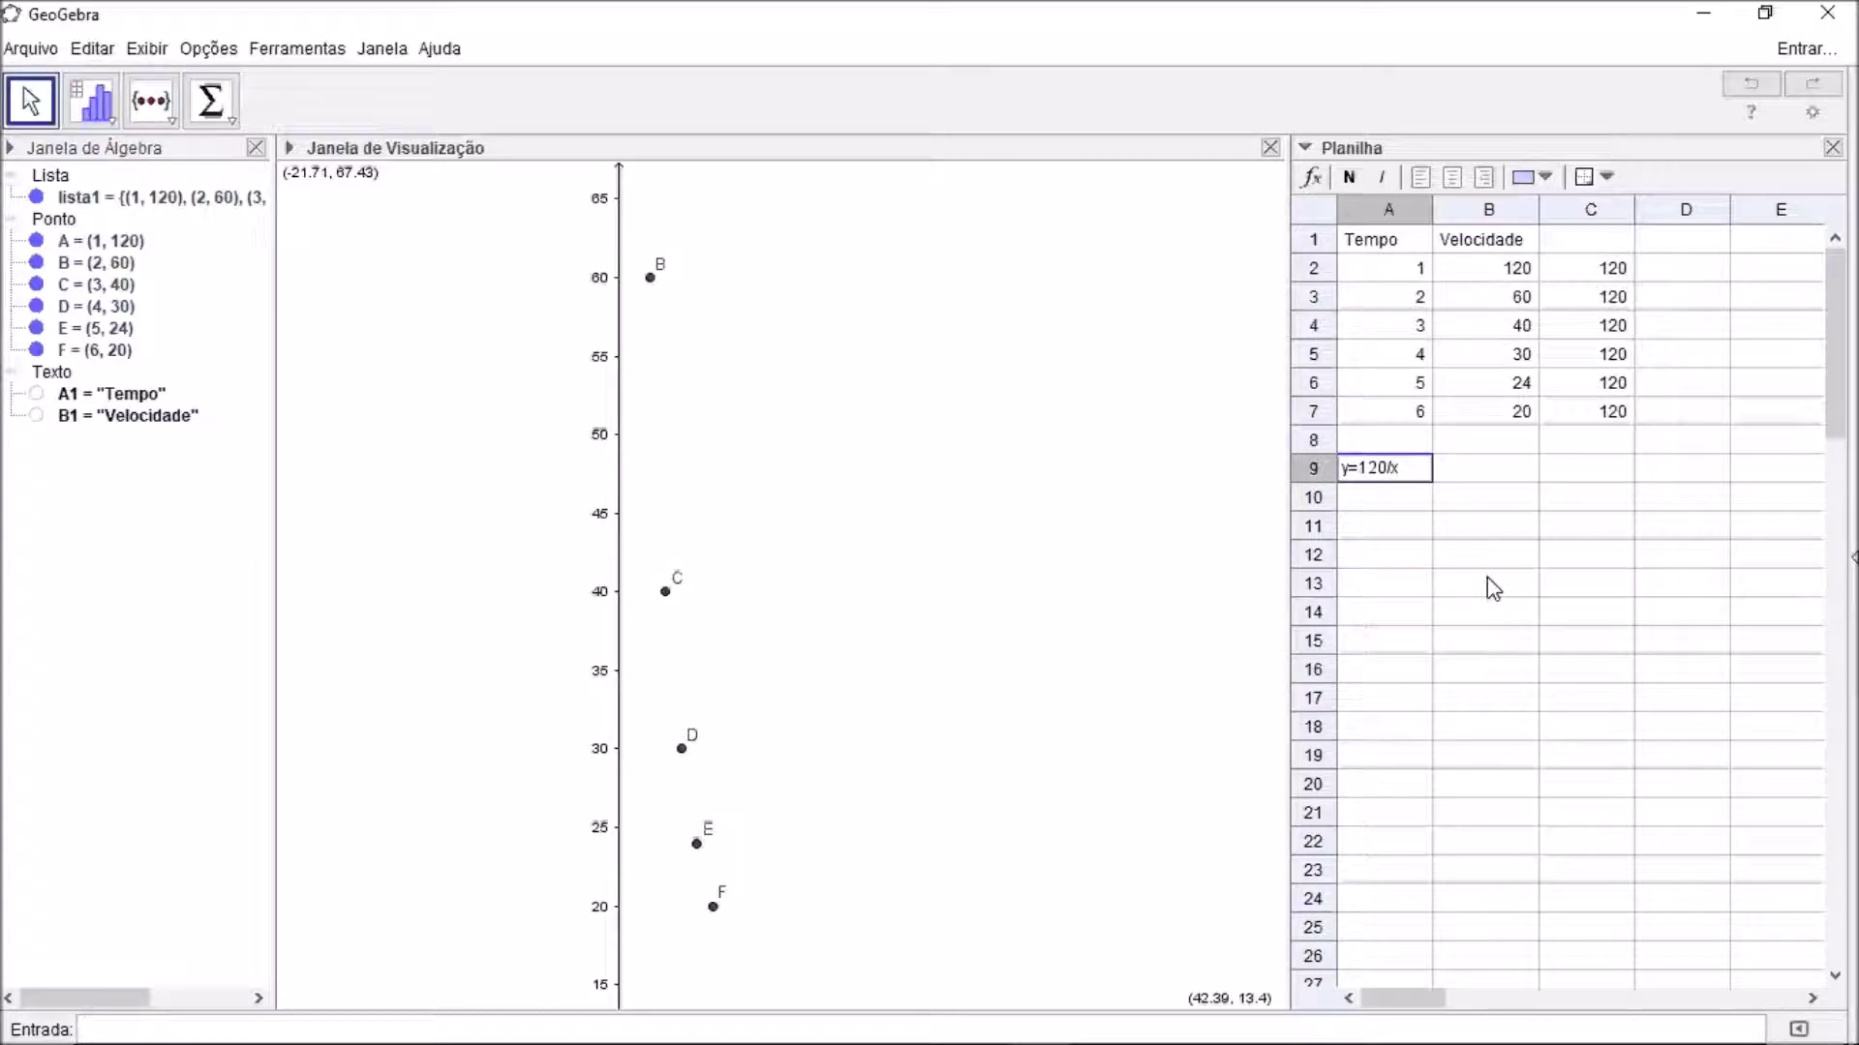
pyautogui.press('Return')
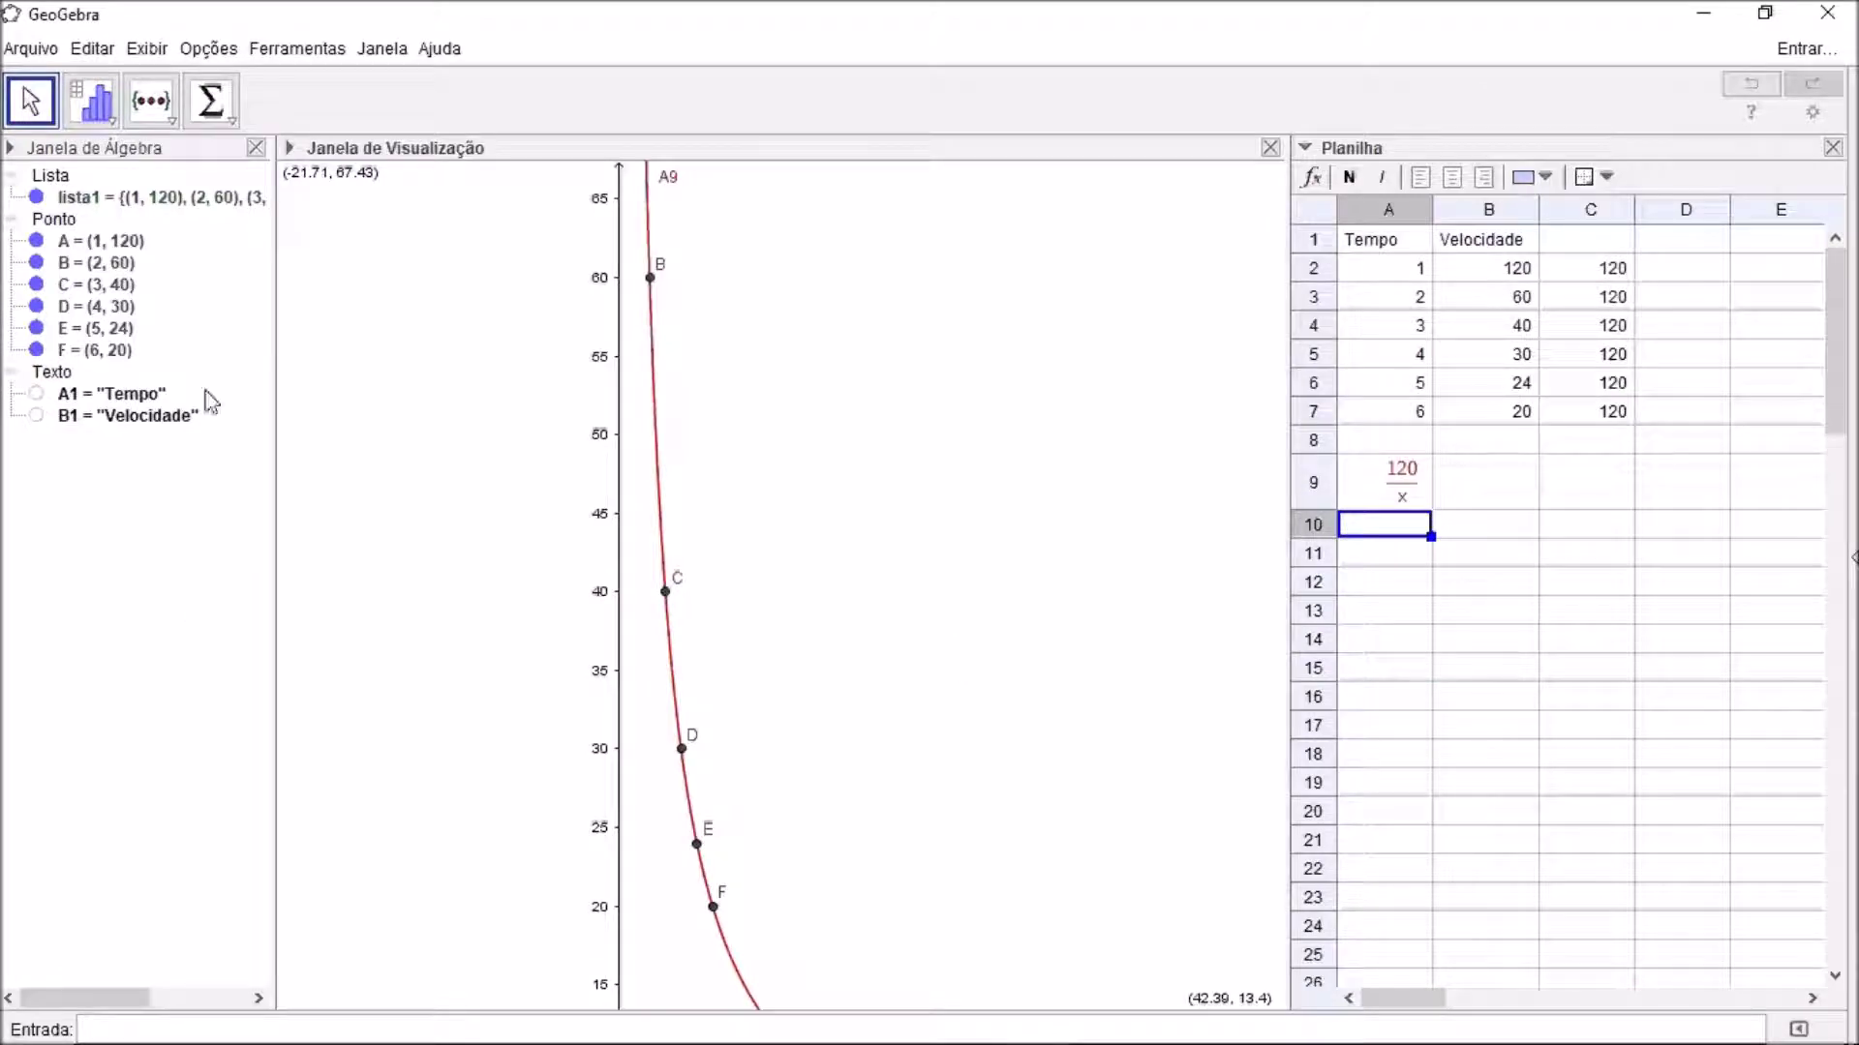
# - Start a new file without saving the changes to the time and speed file
pyautogui.click(37, 53)
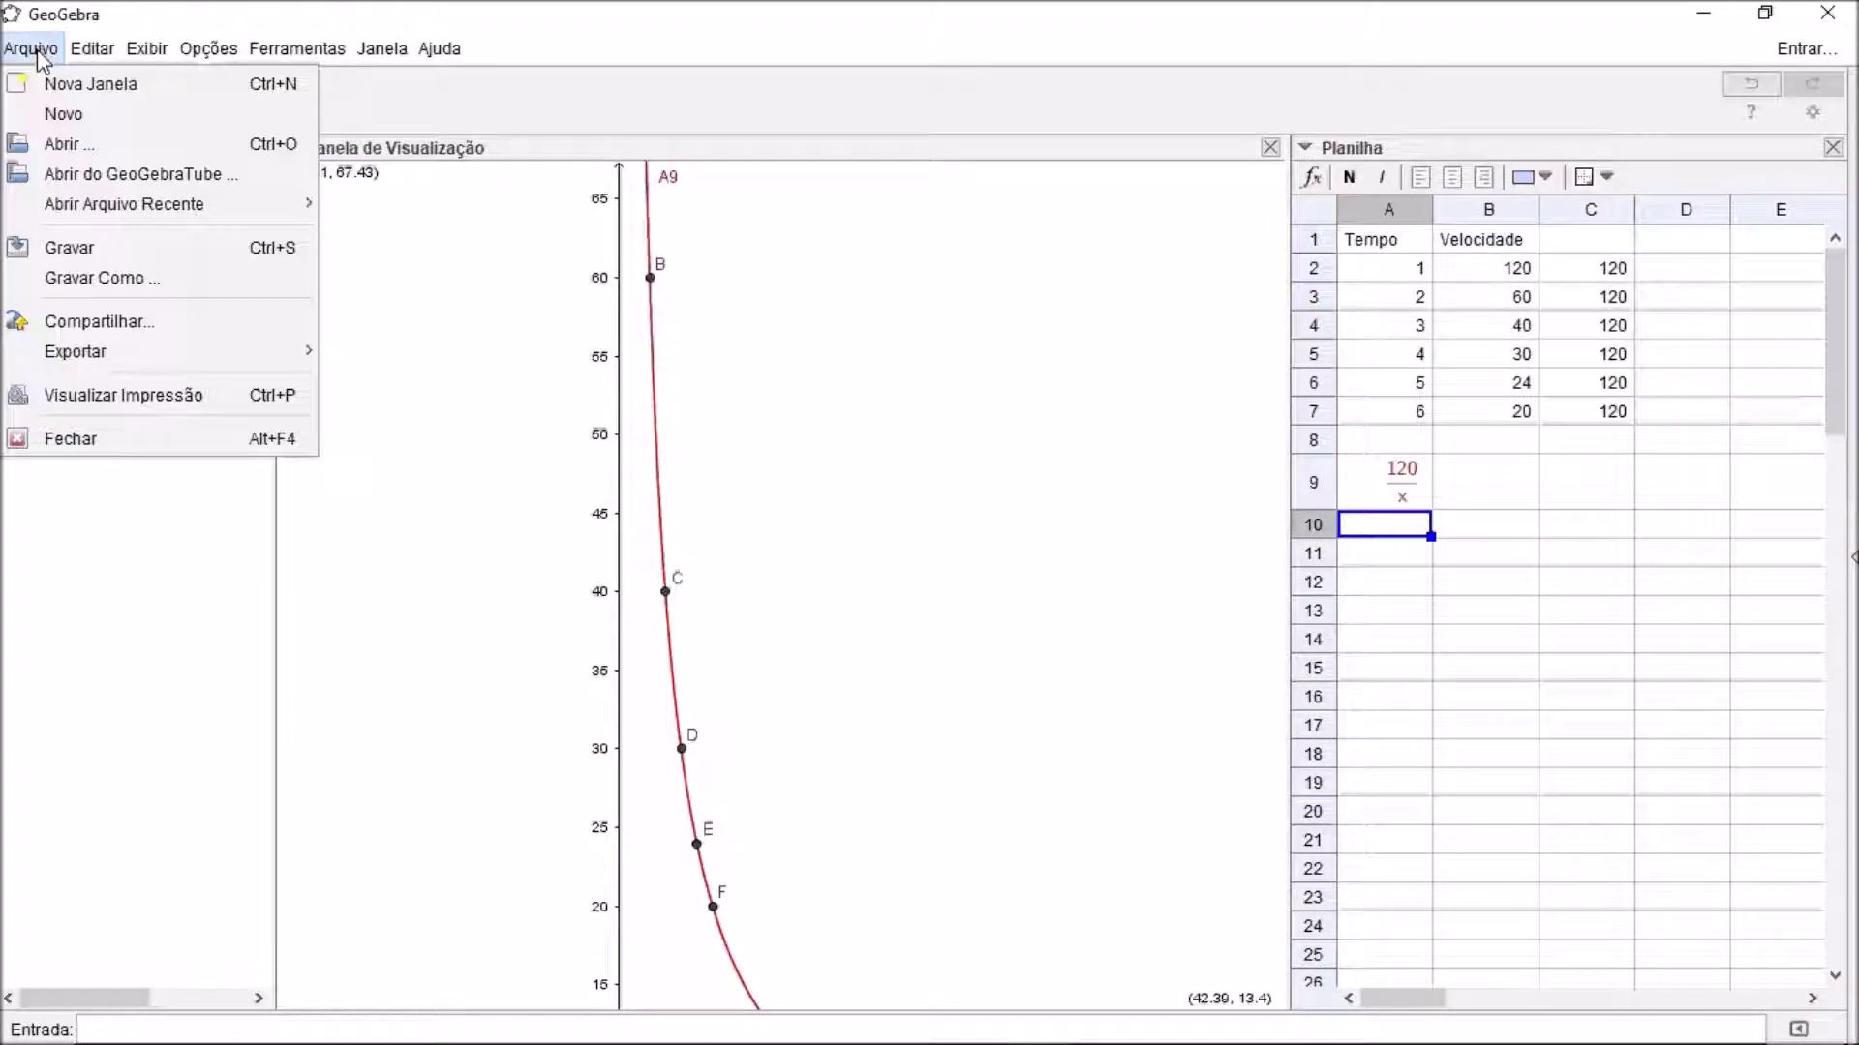
pyautogui.click(60, 113)
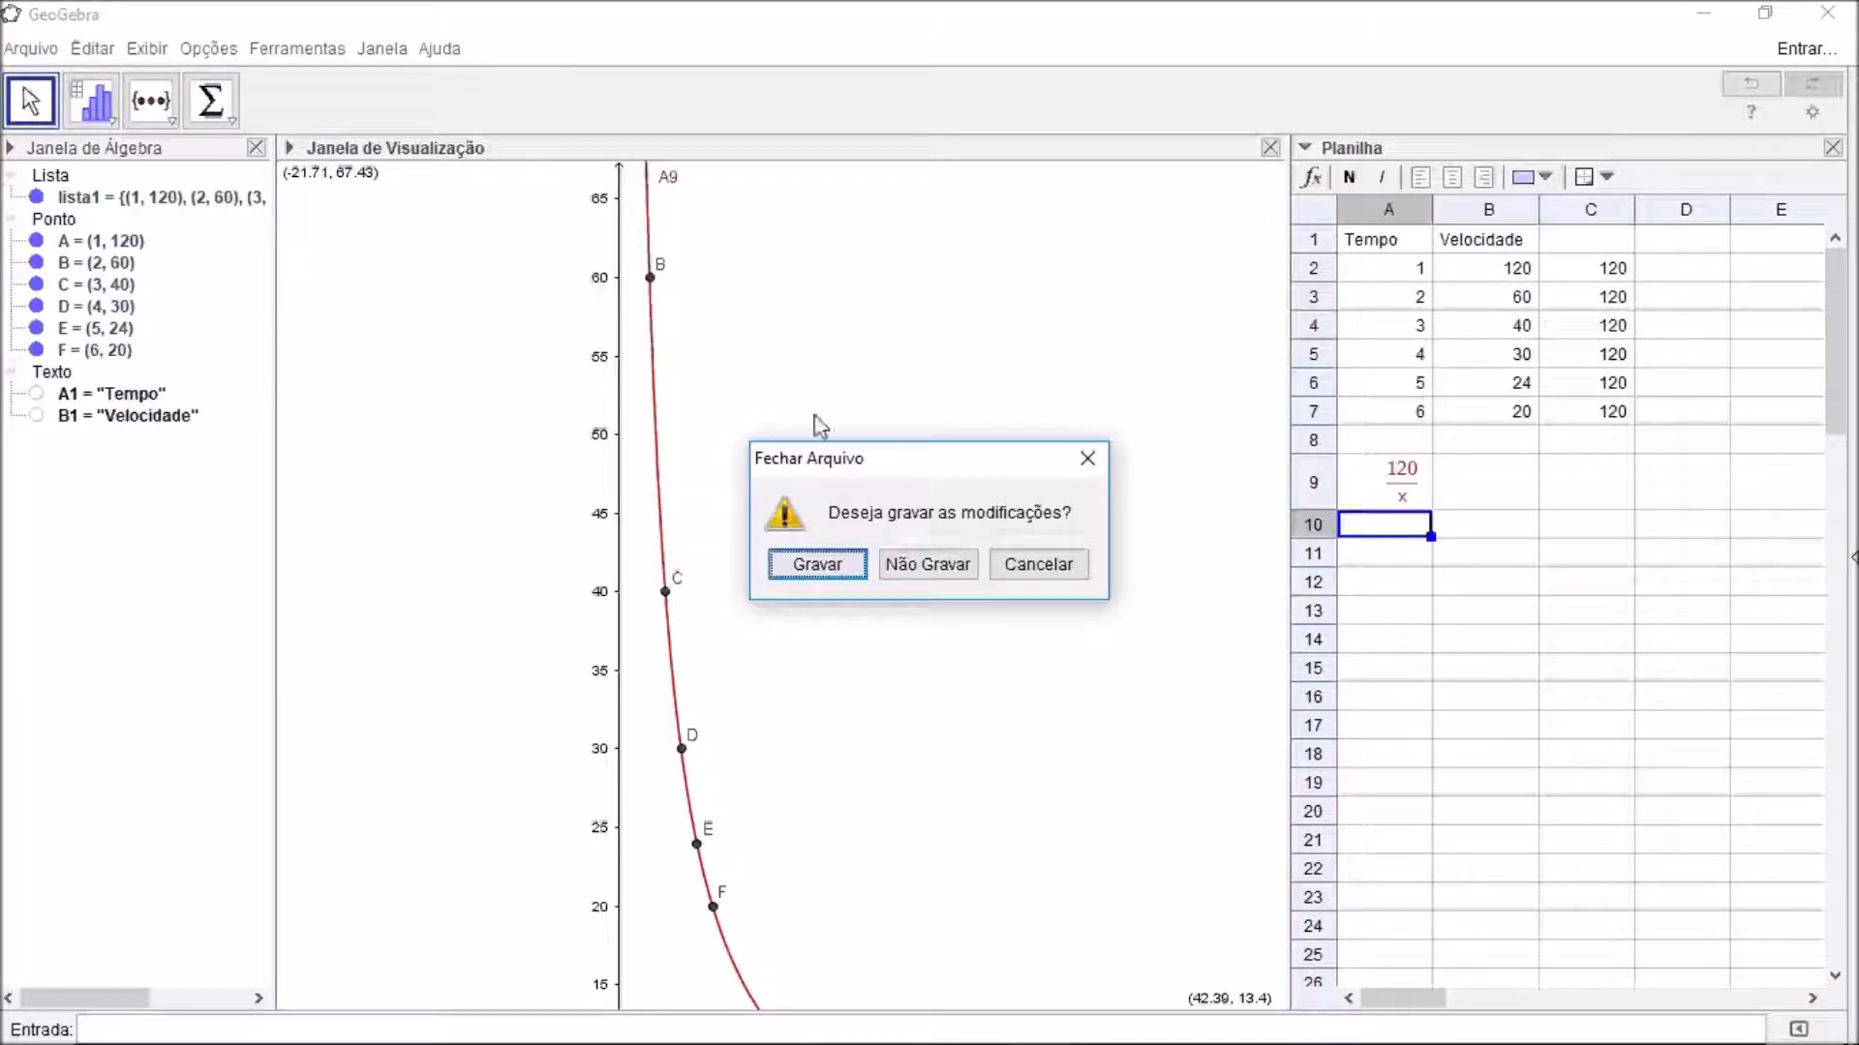
pyautogui.click(926, 566)
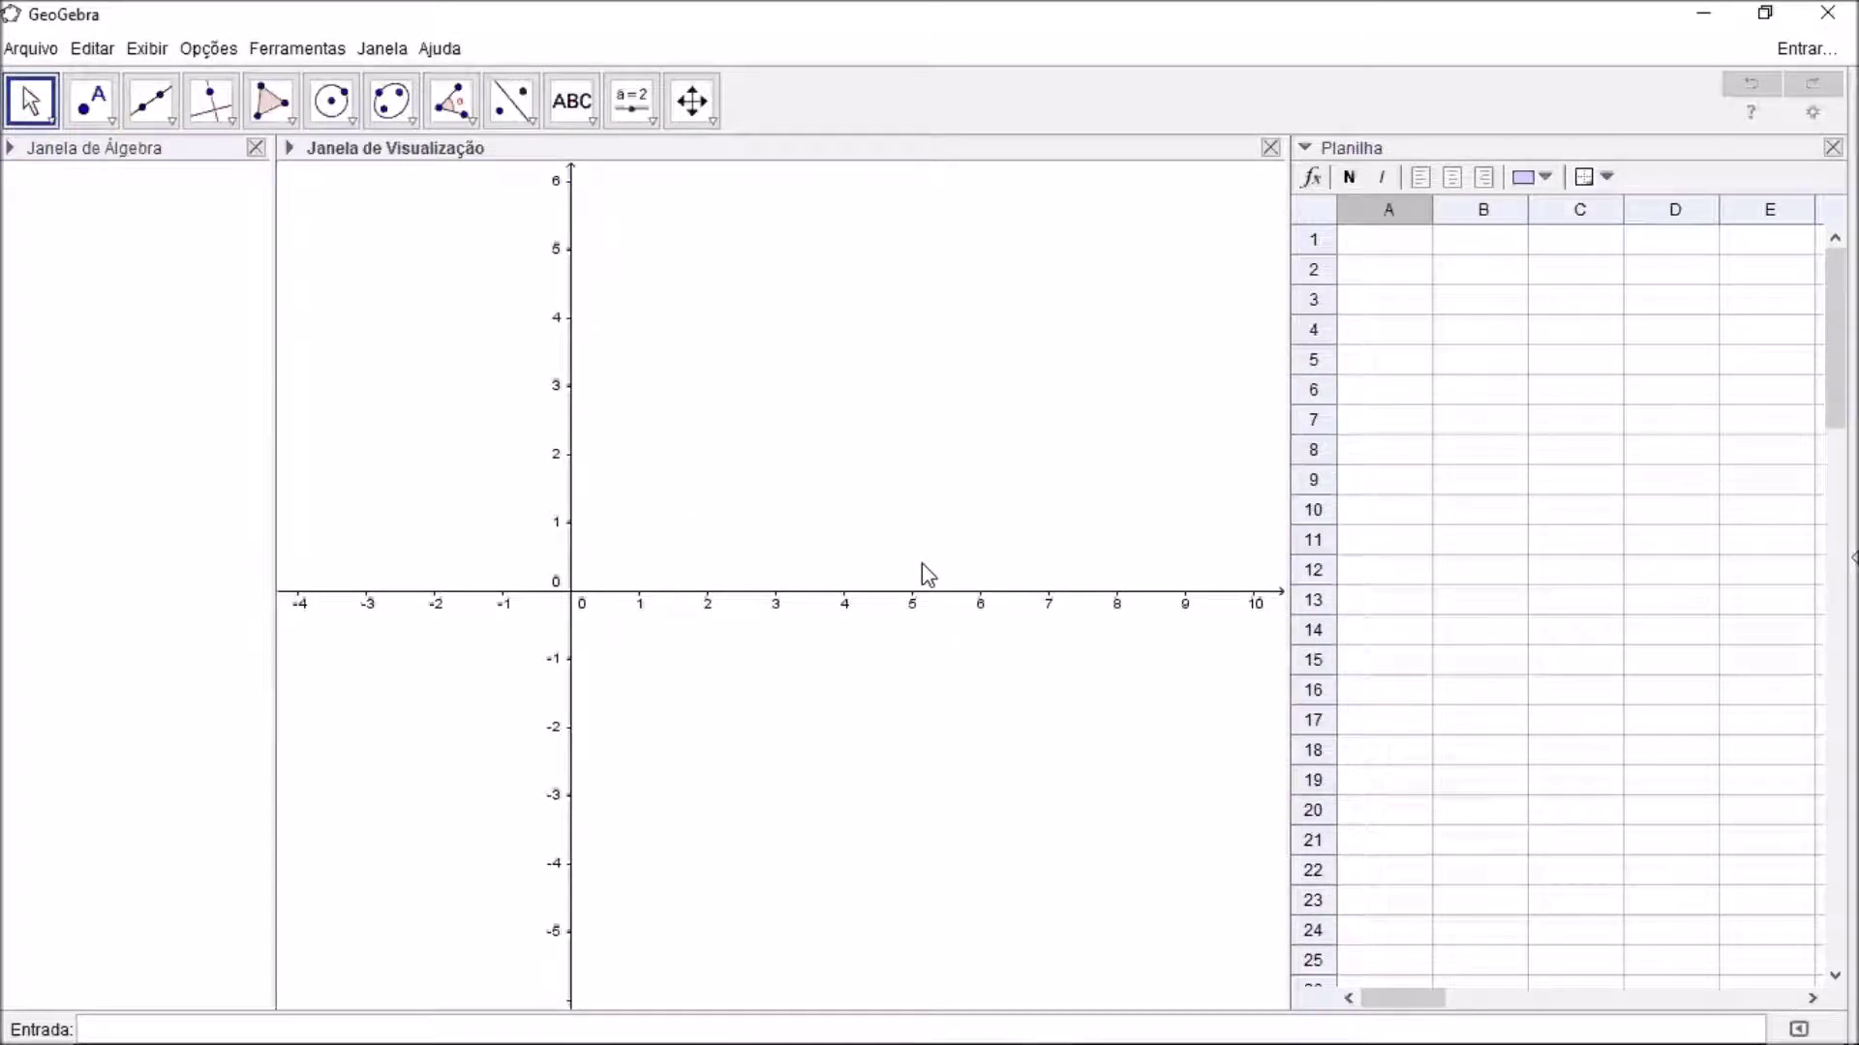
# - Enter the headings Idade and Kg in A1 and B1, and paste ages 1 to 7 with weights 3, 7, 11, 15, 19, 23 and 27 below
pyautogui.click(1390, 243)
pyautogui.write('Idade')
pyautogui.press('Tab')
pyautogui.write('Kg')
pyautogui.press('Return')
pyautogui.click(1390, 269)
pyautogui.hotkey('ctrl', 'v')
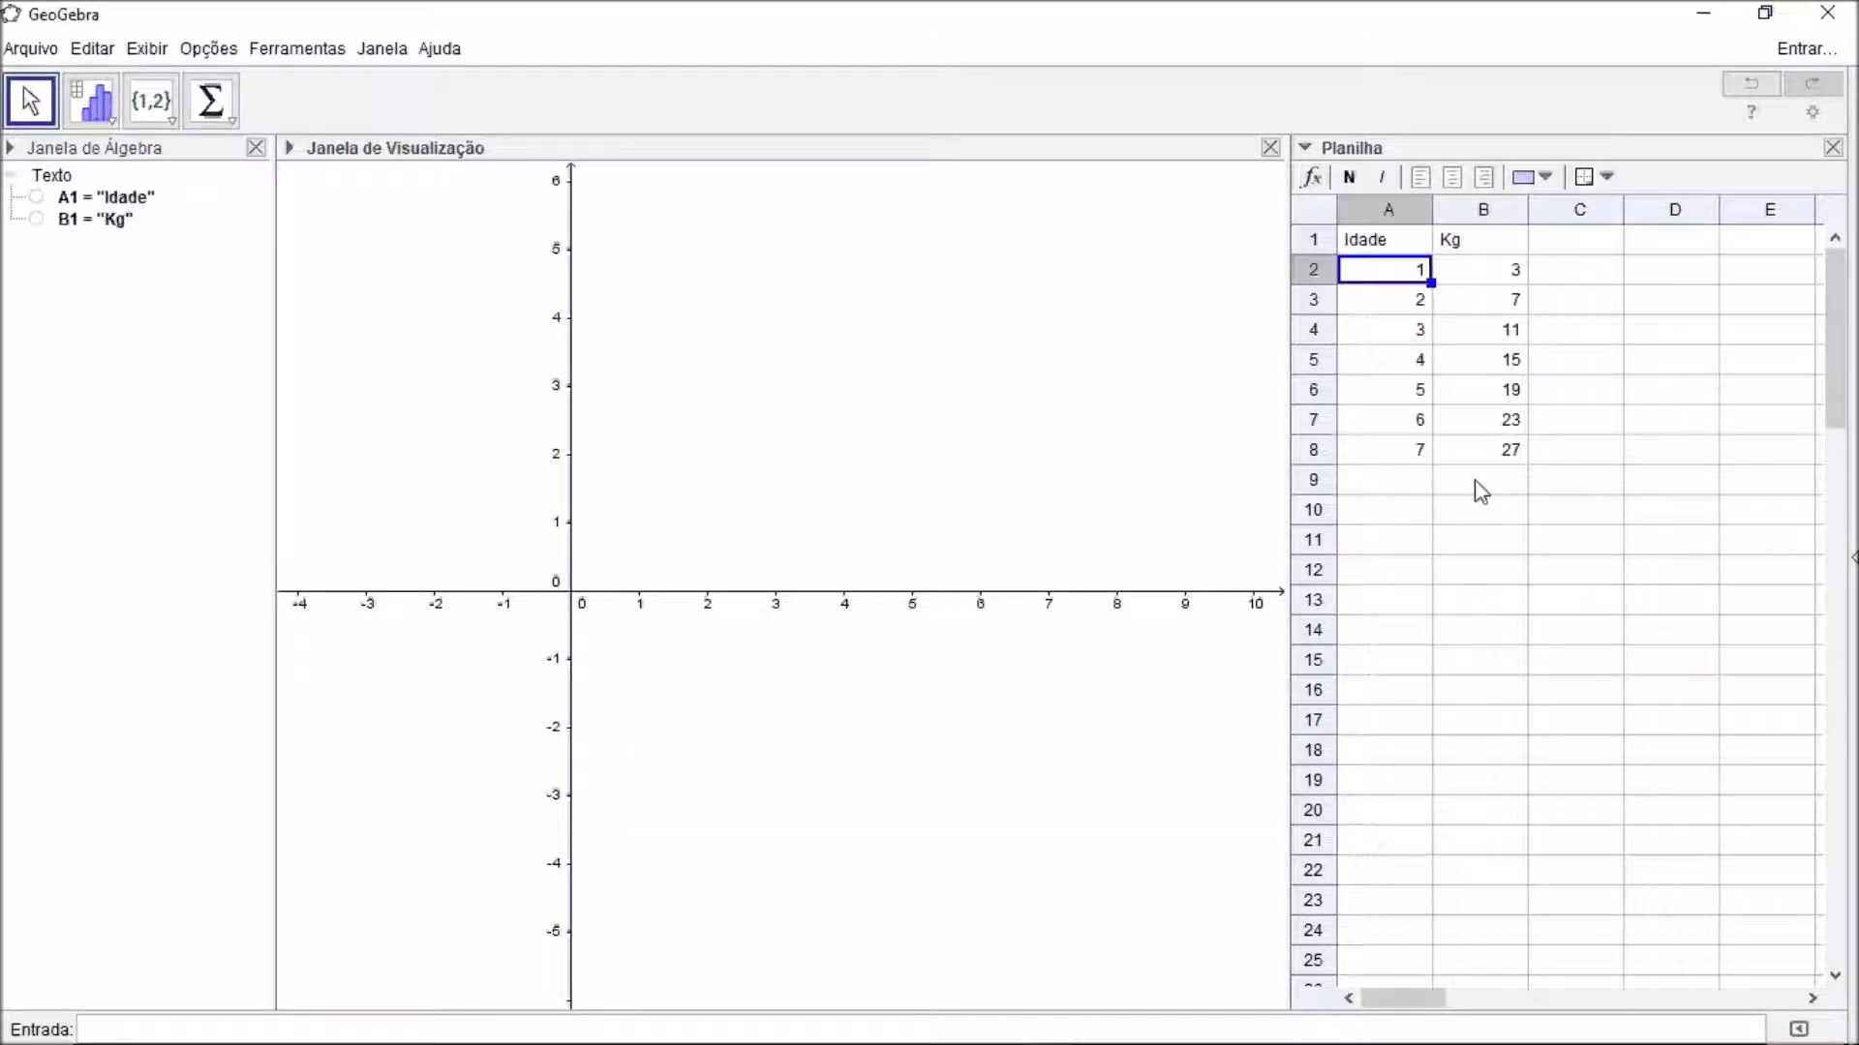
pyautogui.click(1482, 492)
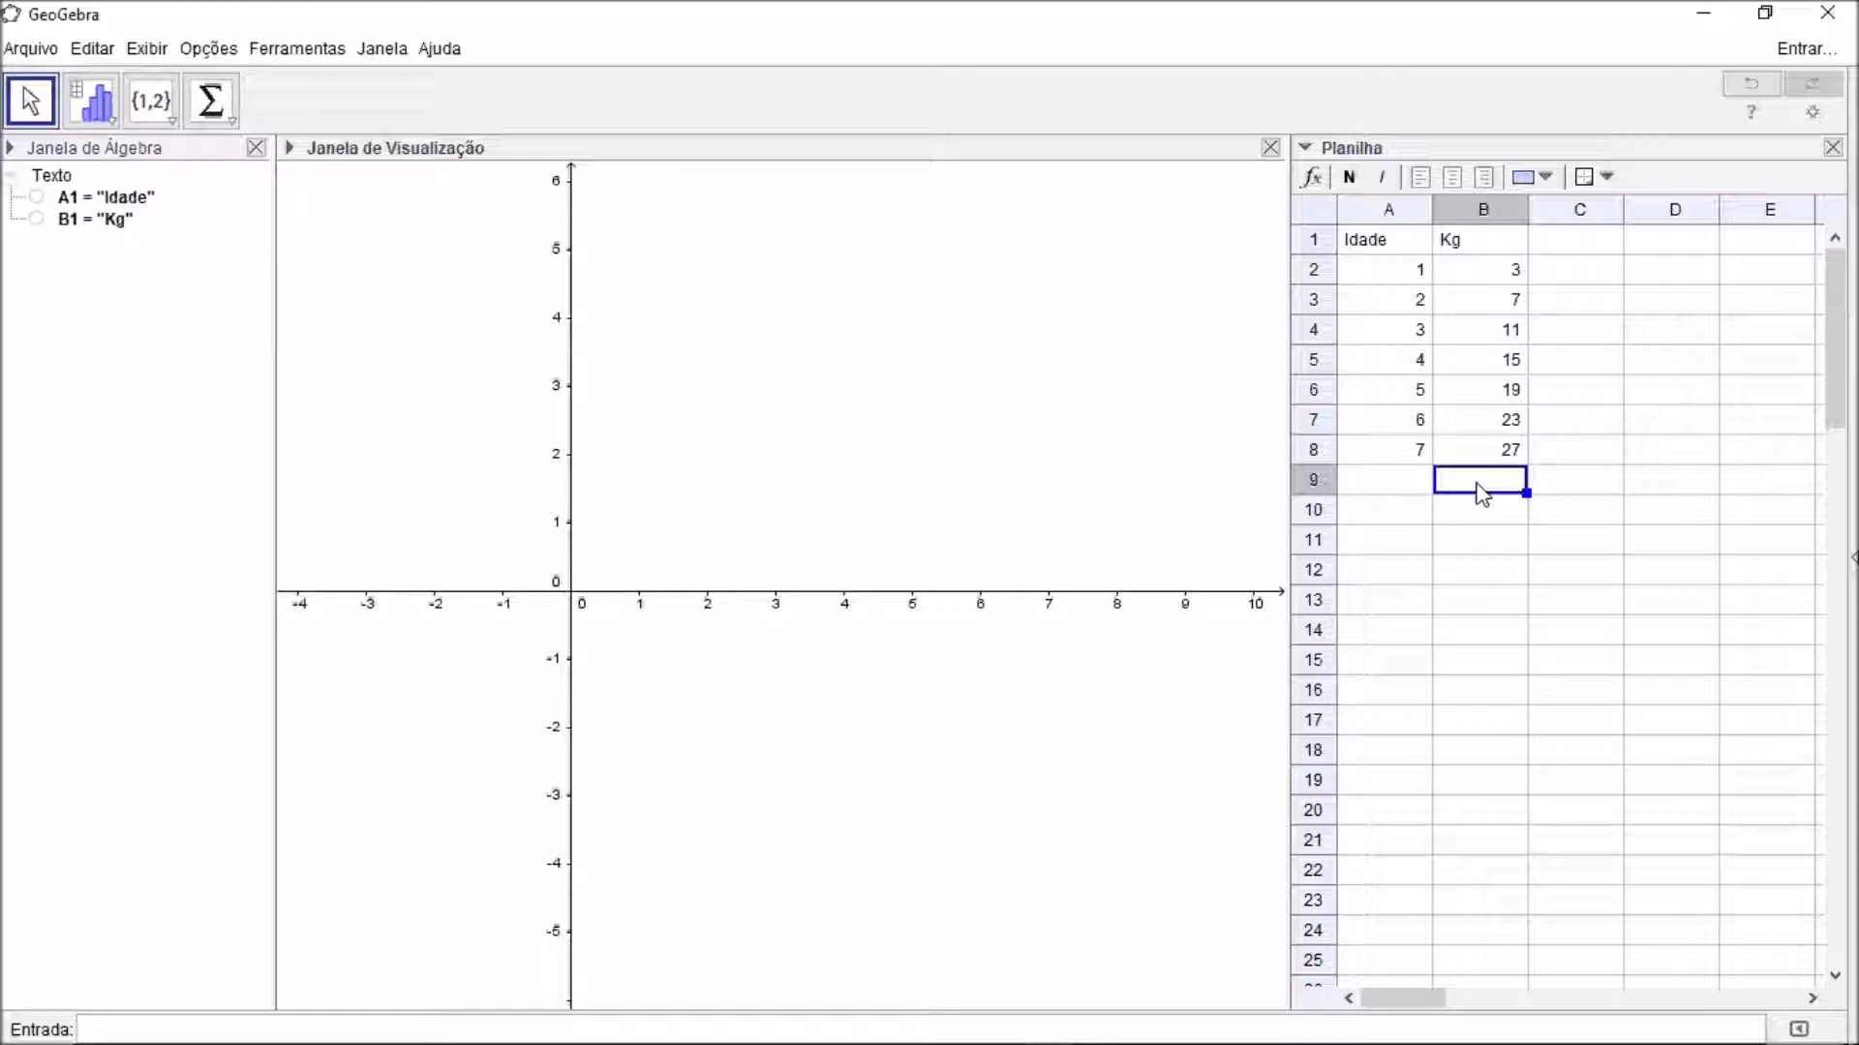
# - Create a list of points from A2:B8 as dependent objects, with ages as x and weights as y
pyautogui.moveTo(1369, 276); pyautogui.dragTo(1473, 450)
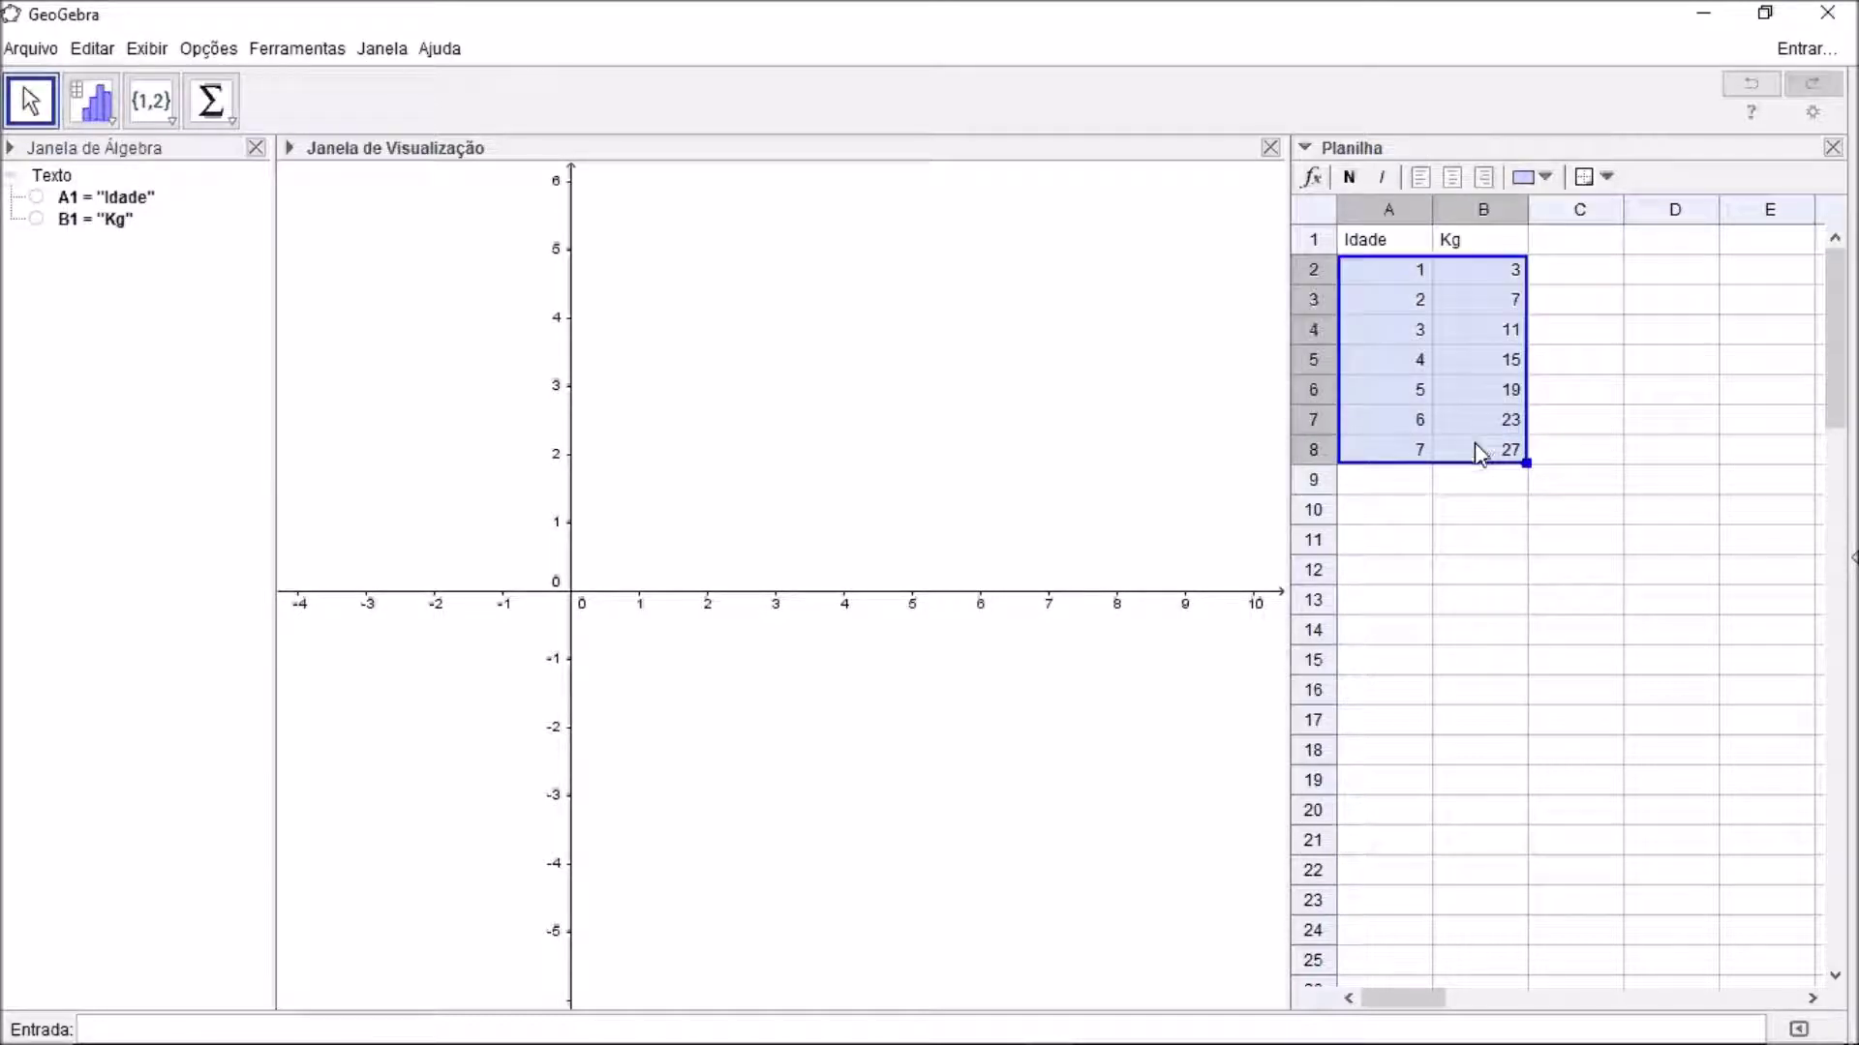
pyautogui.click(167, 118)
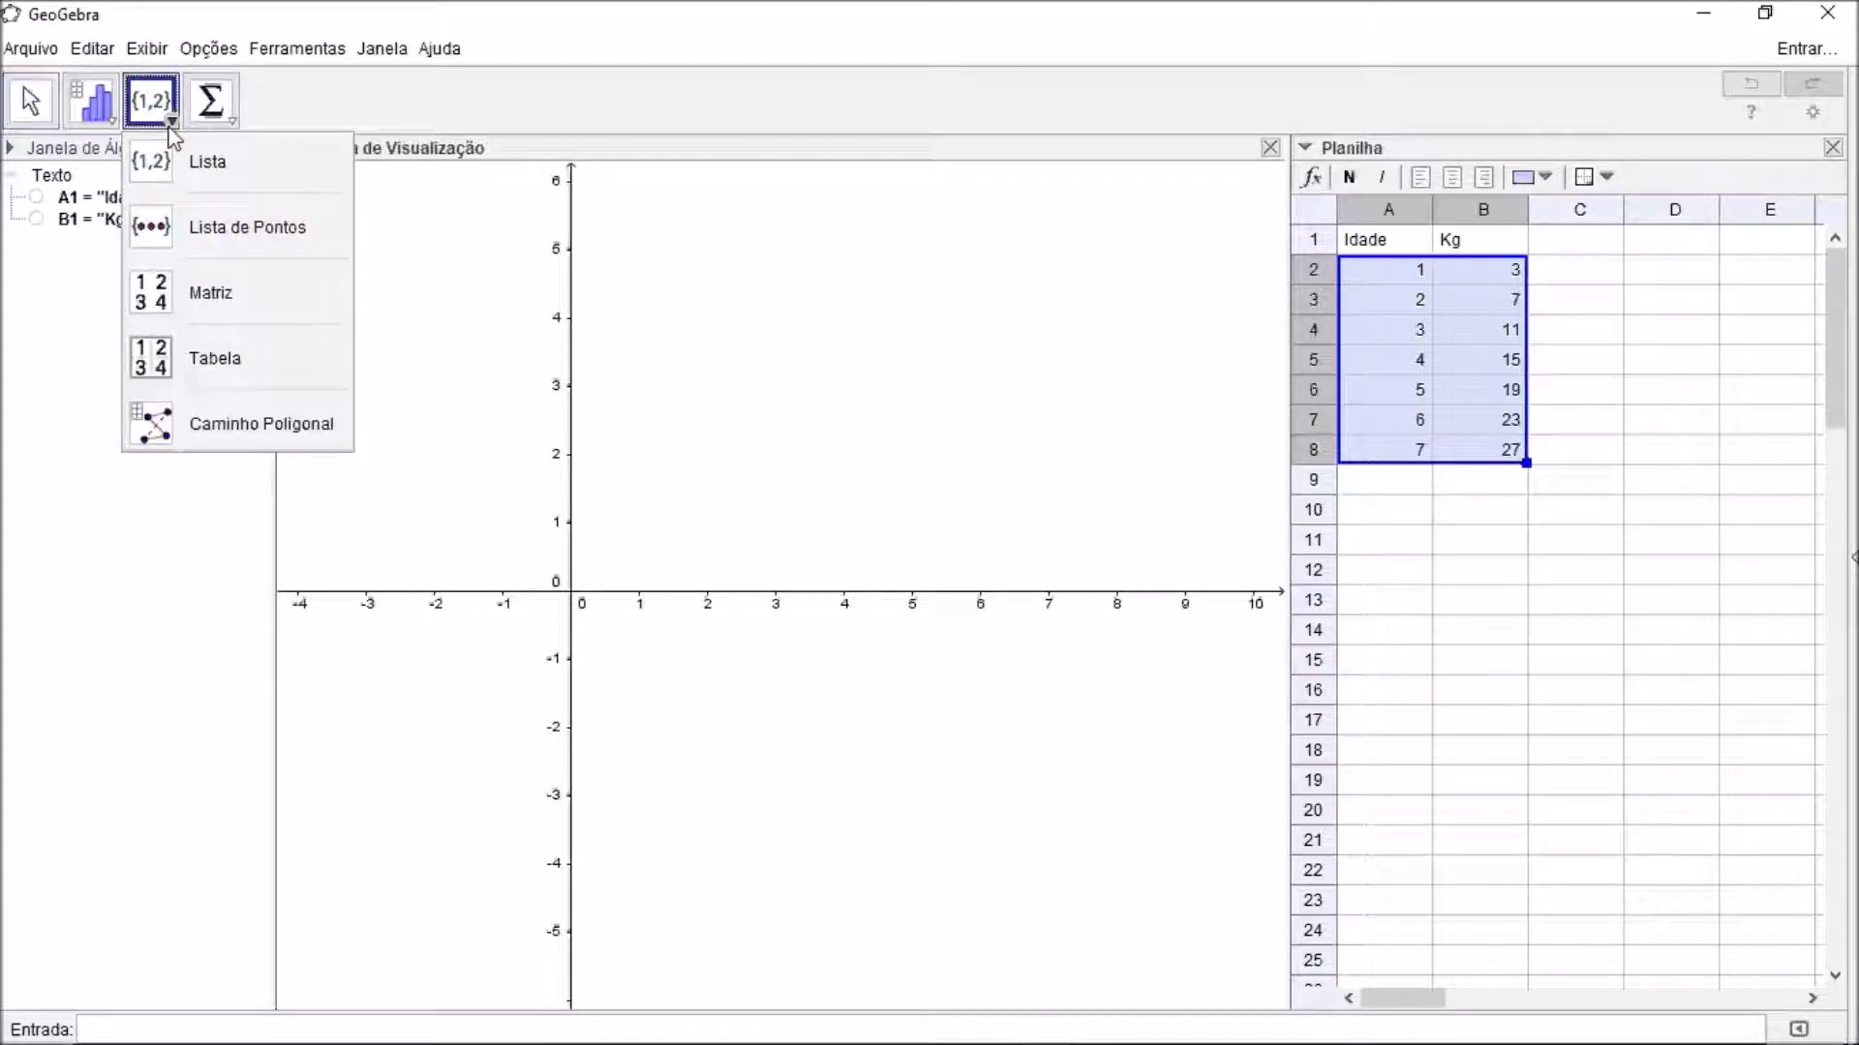
pyautogui.click(239, 226)
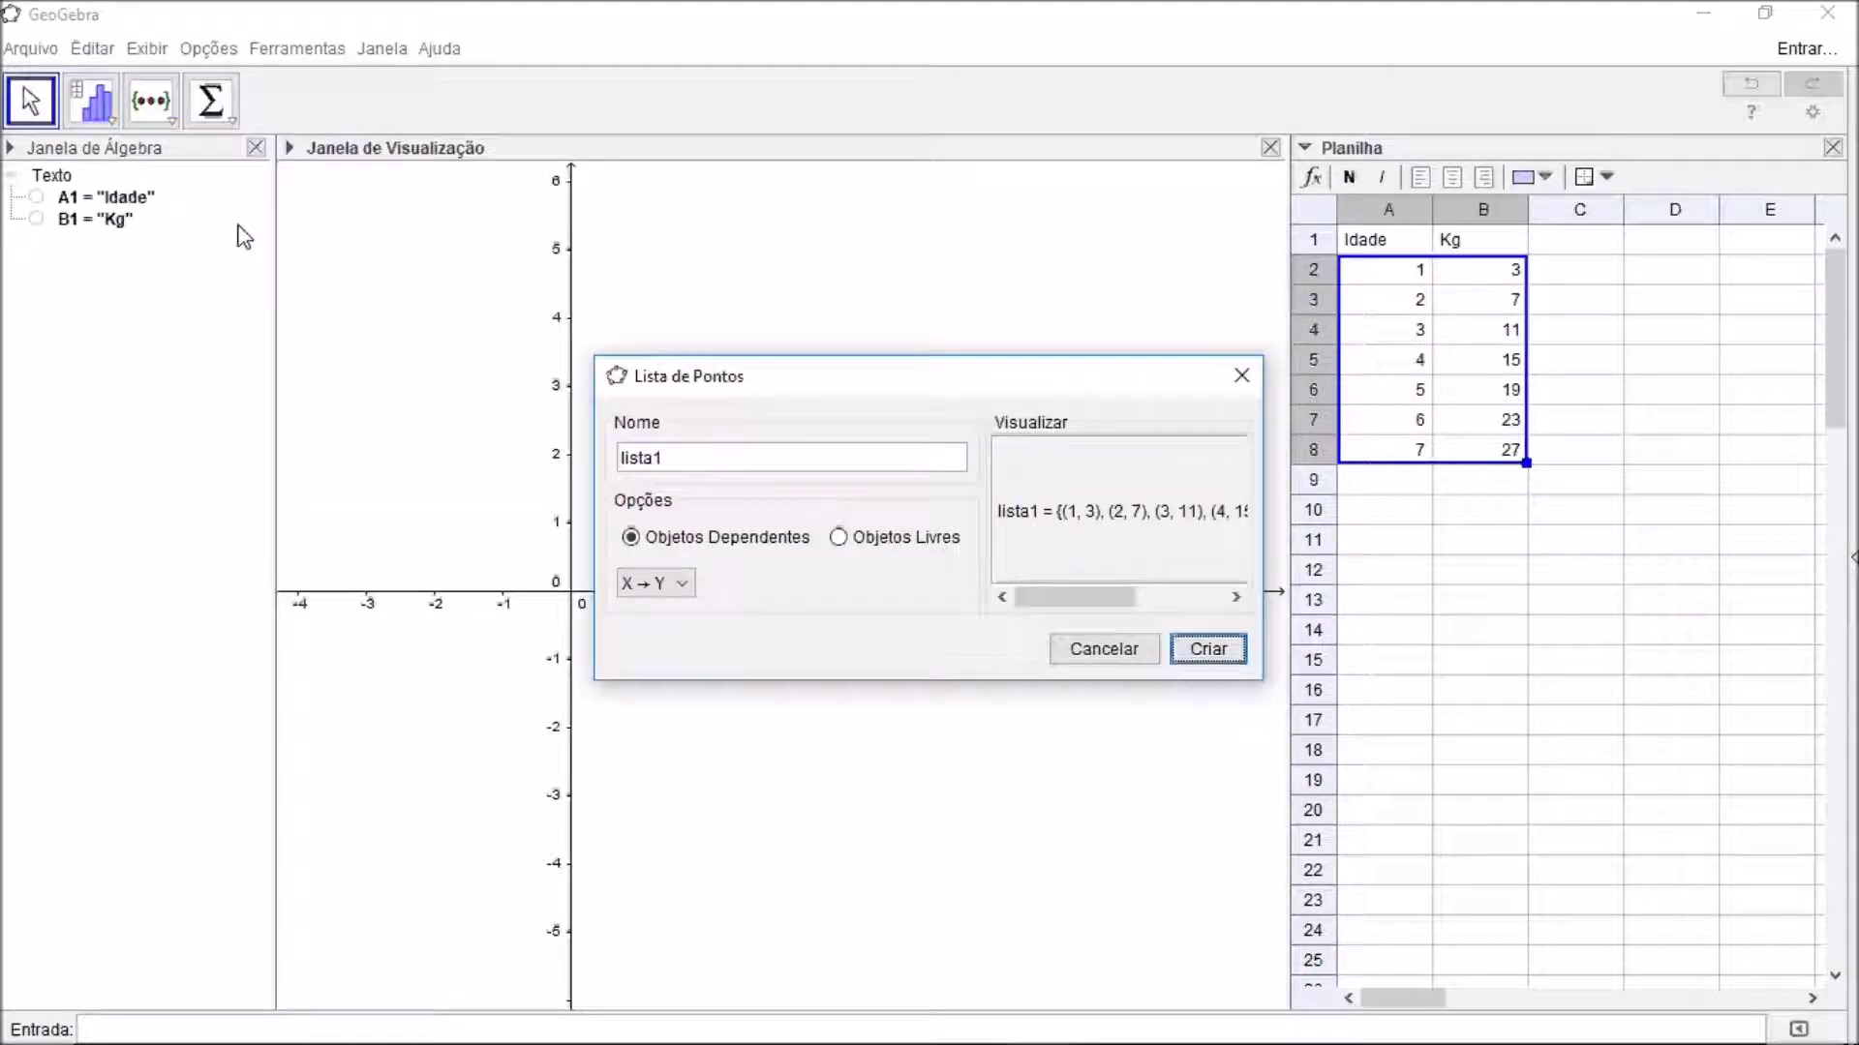
pyautogui.click(1208, 649)
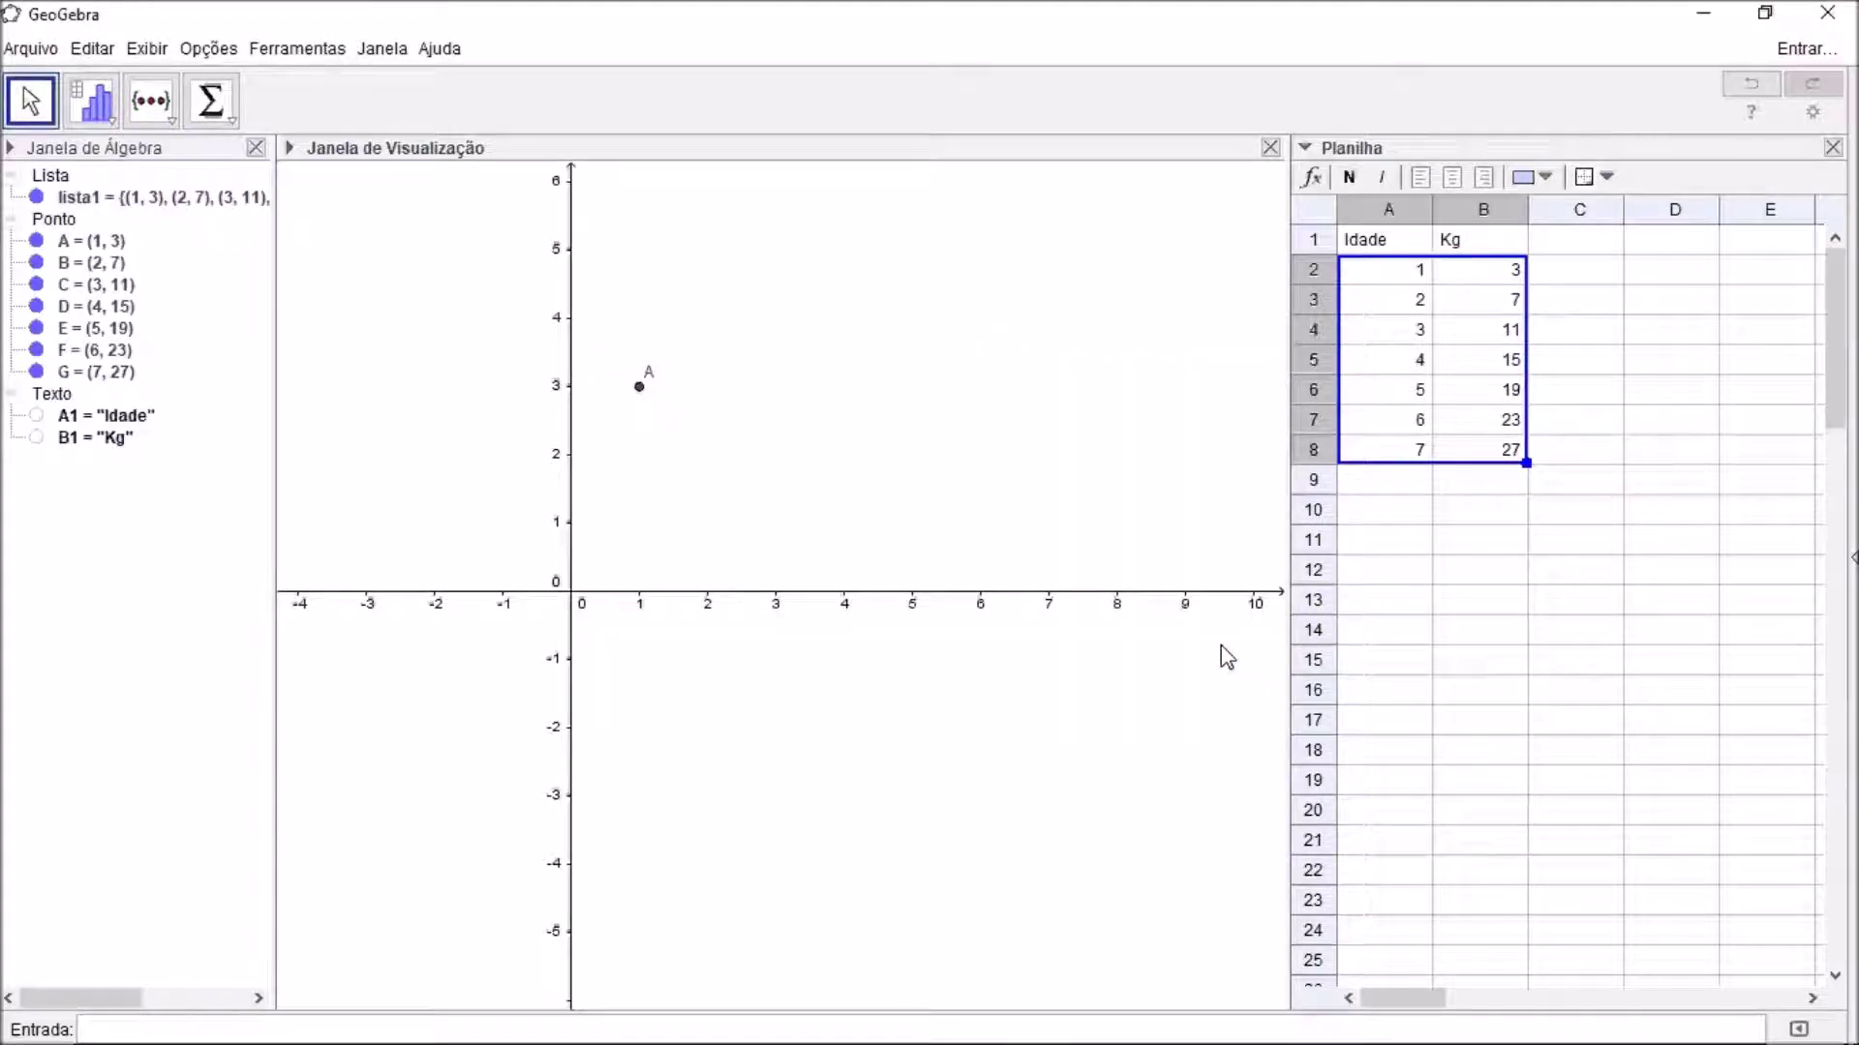
pyautogui.scroll(-1, 762, 394)
pyautogui.scroll(-8, 762, 394)
pyautogui.moveTo(975, 303); pyautogui.dragTo(872, 701)
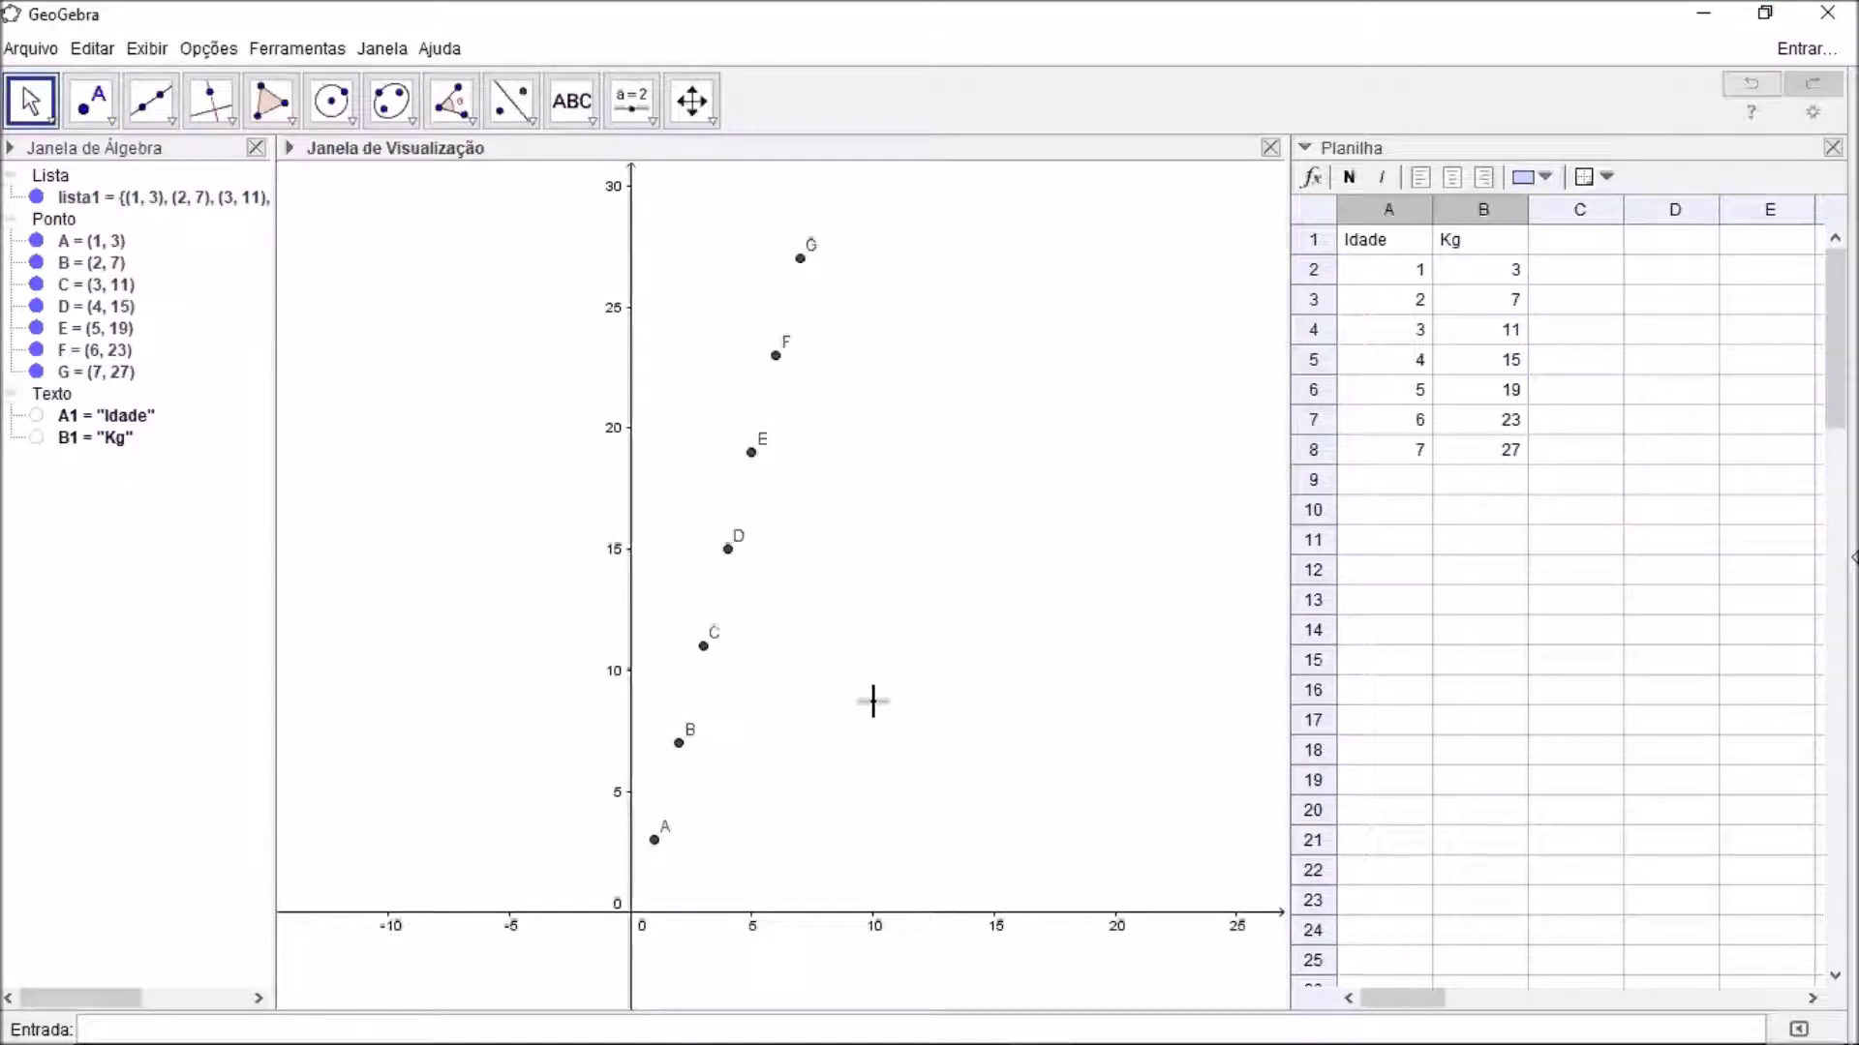
# - Enter a formula in C2 that divides the weight in B2 by the age in A2
pyautogui.click(1608, 276)
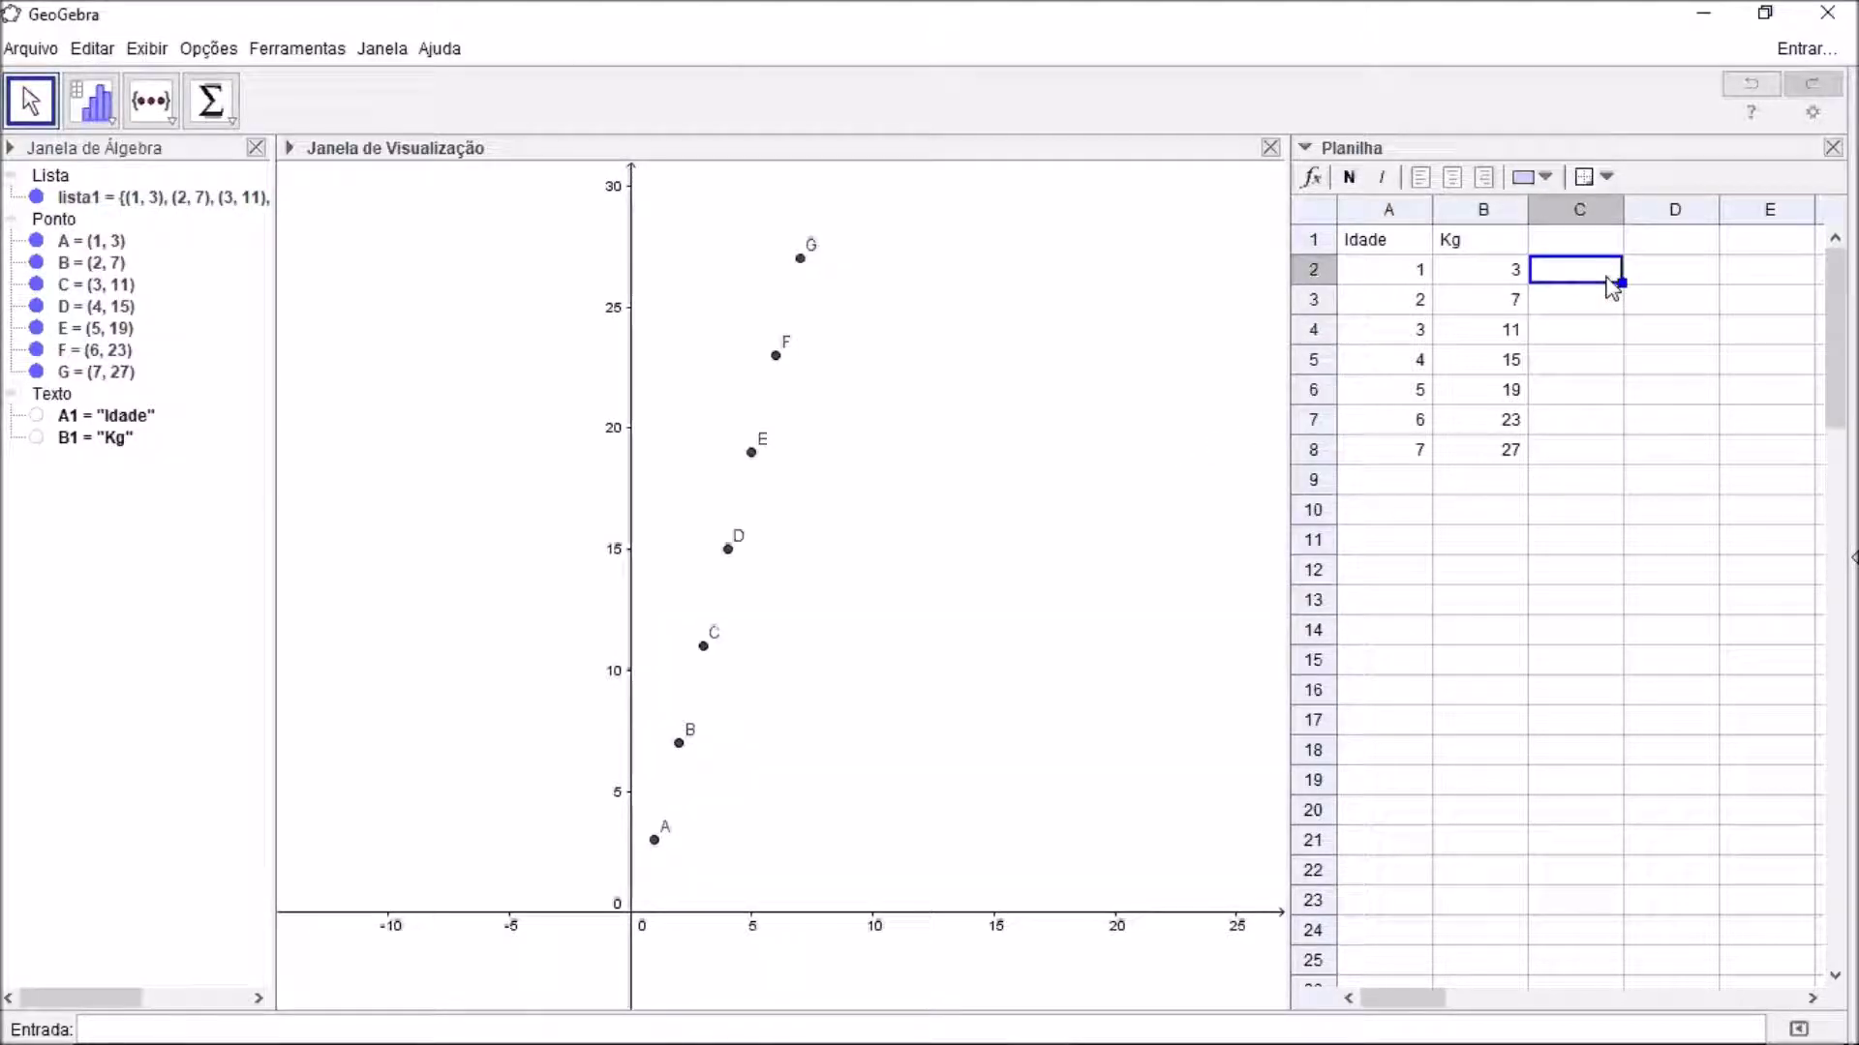
pyautogui.write('=')
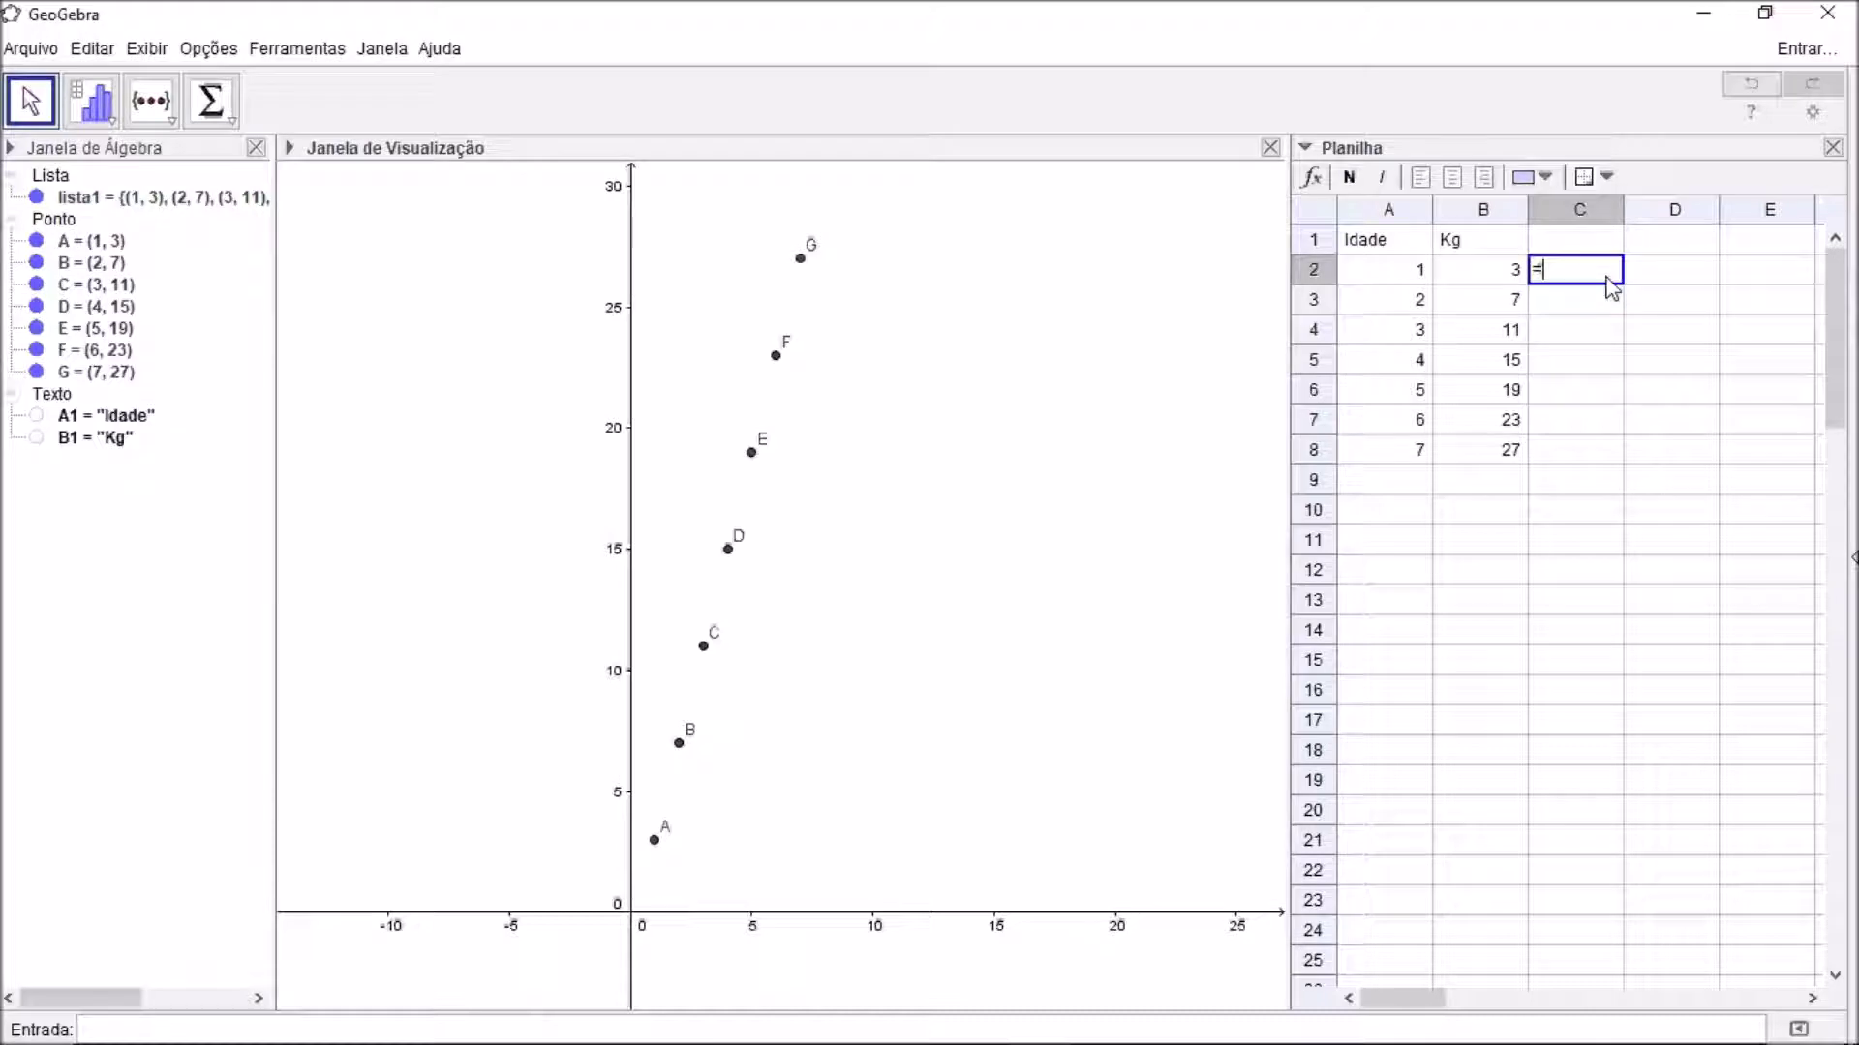
pyautogui.click(1503, 276)
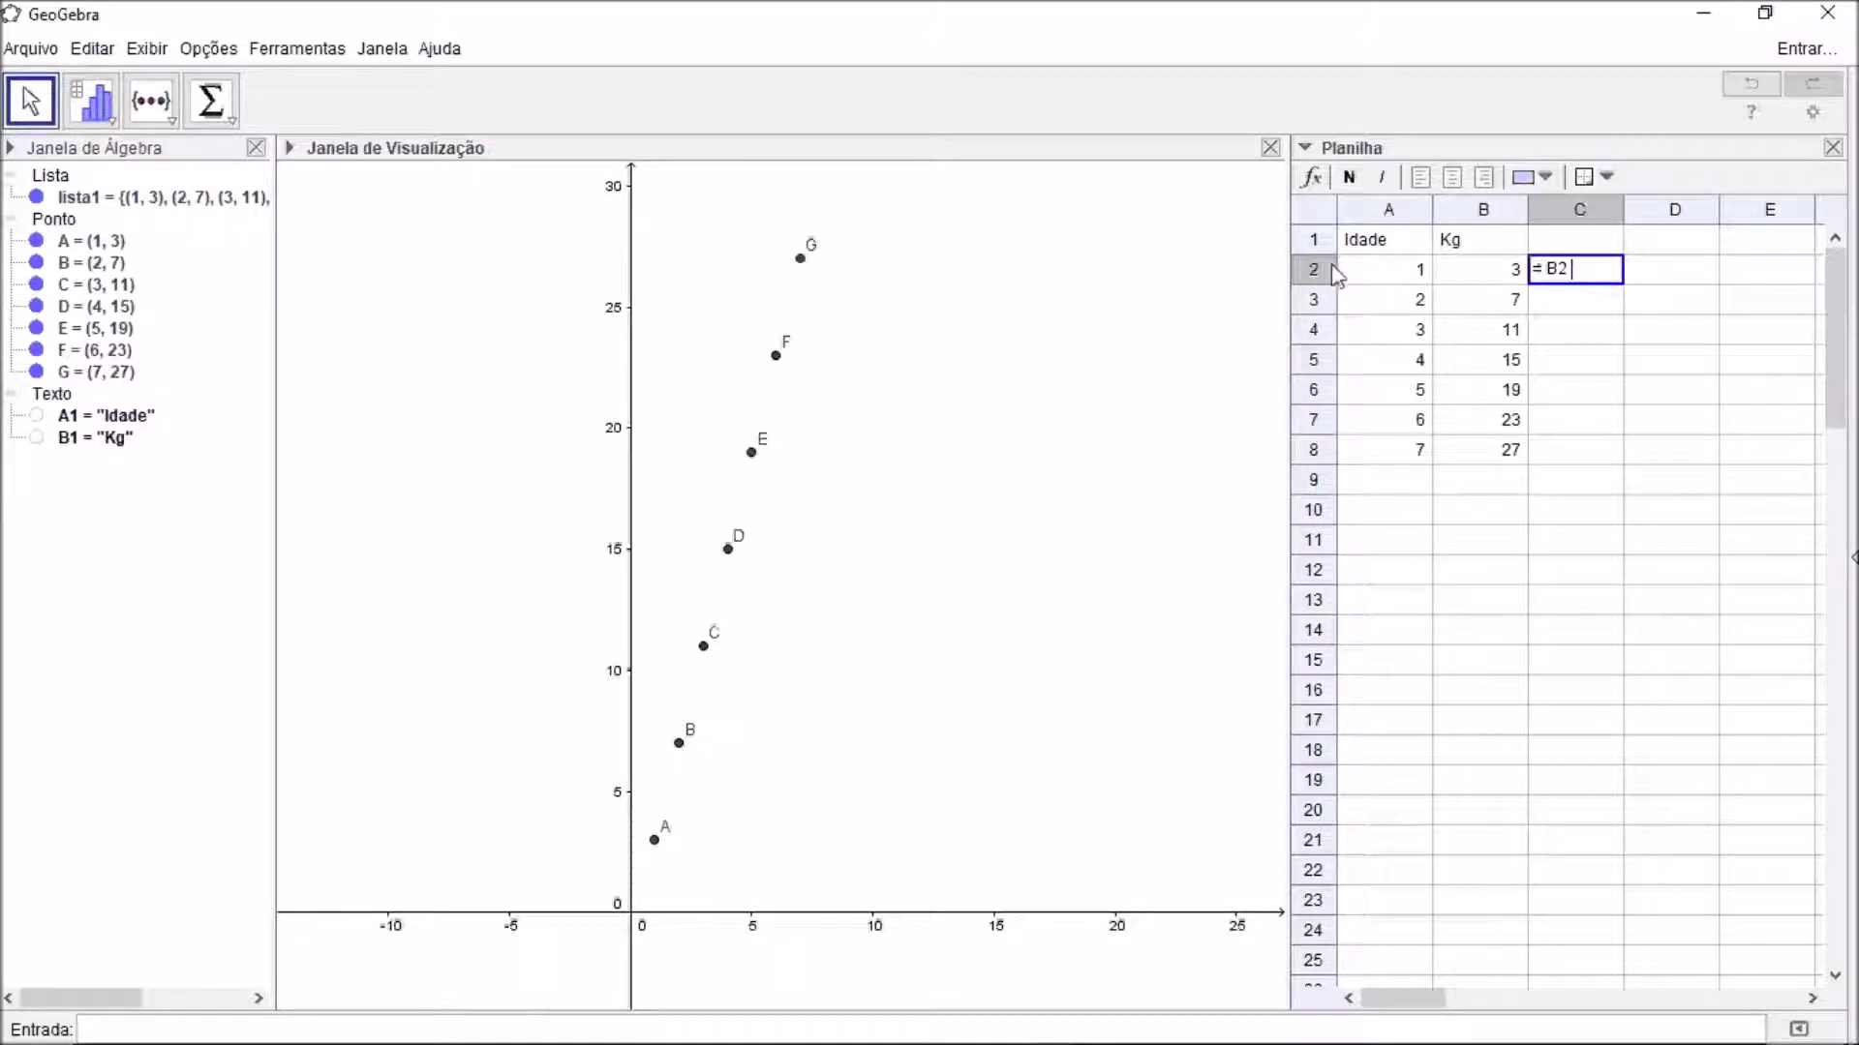
pyautogui.write('/')
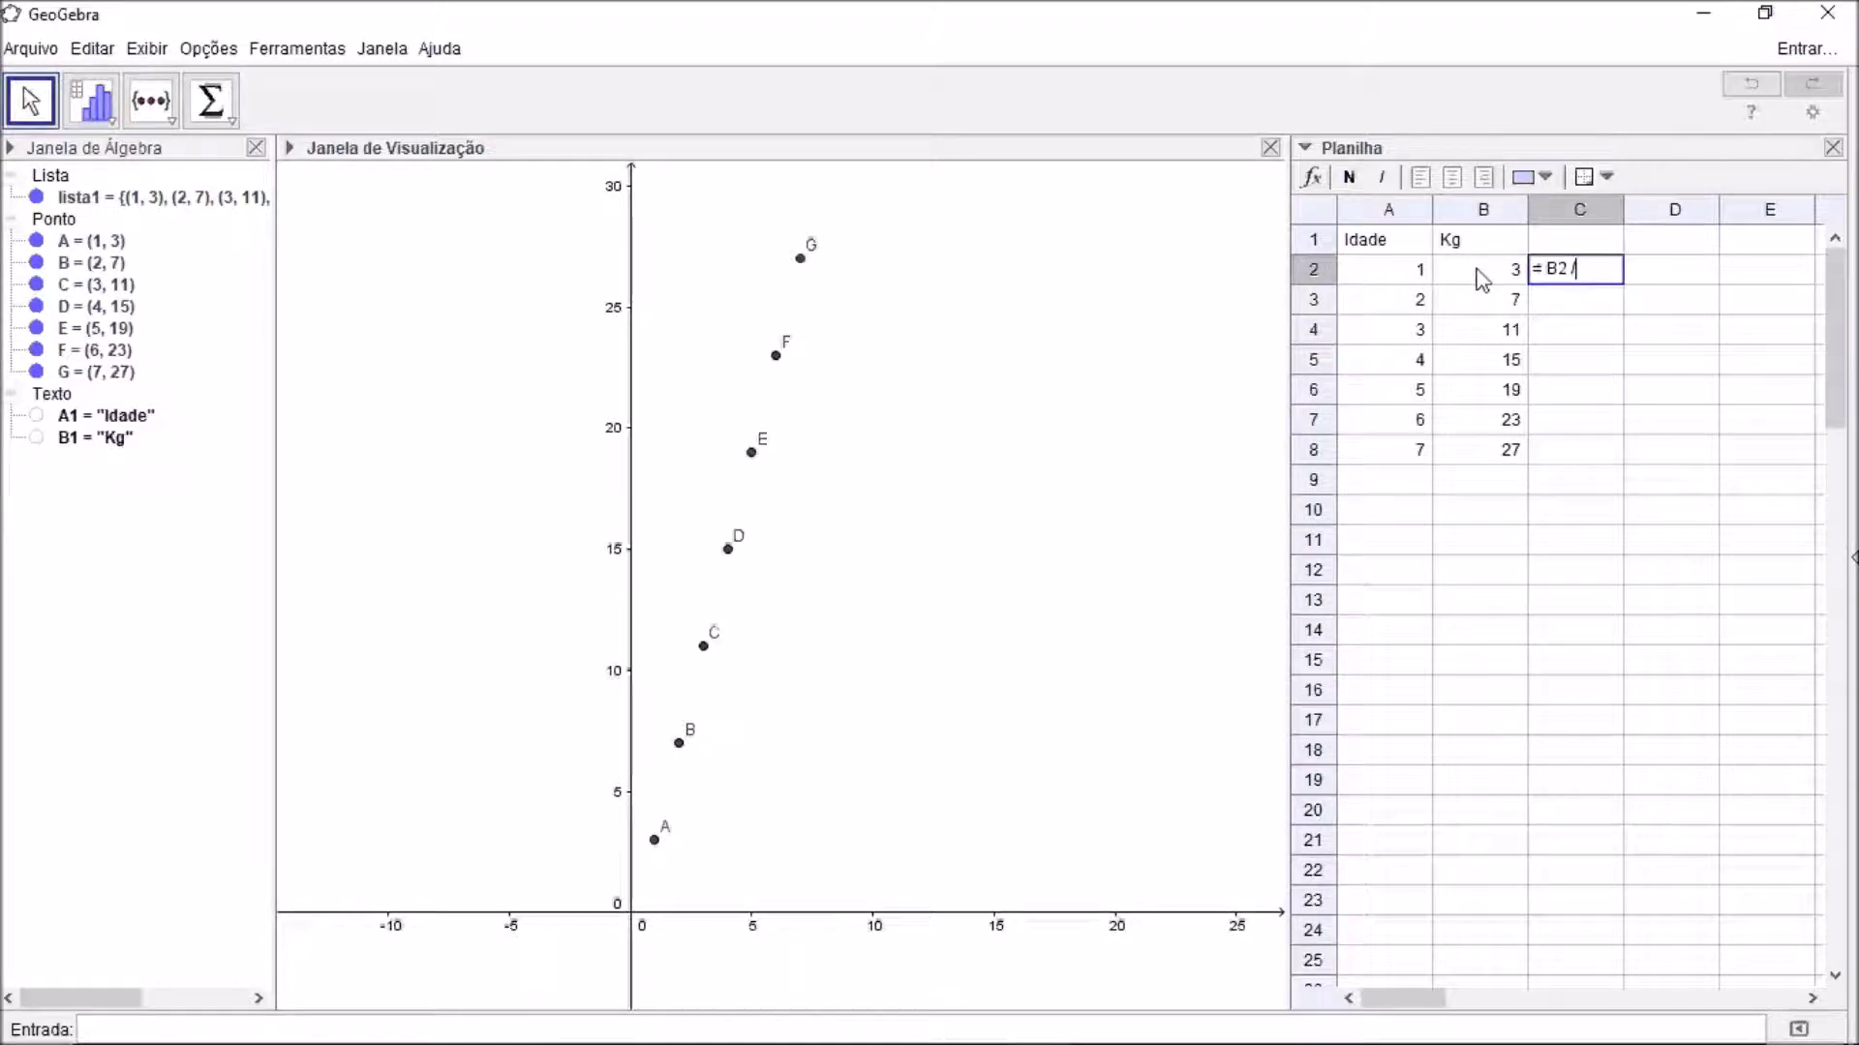
pyautogui.write(' A2')
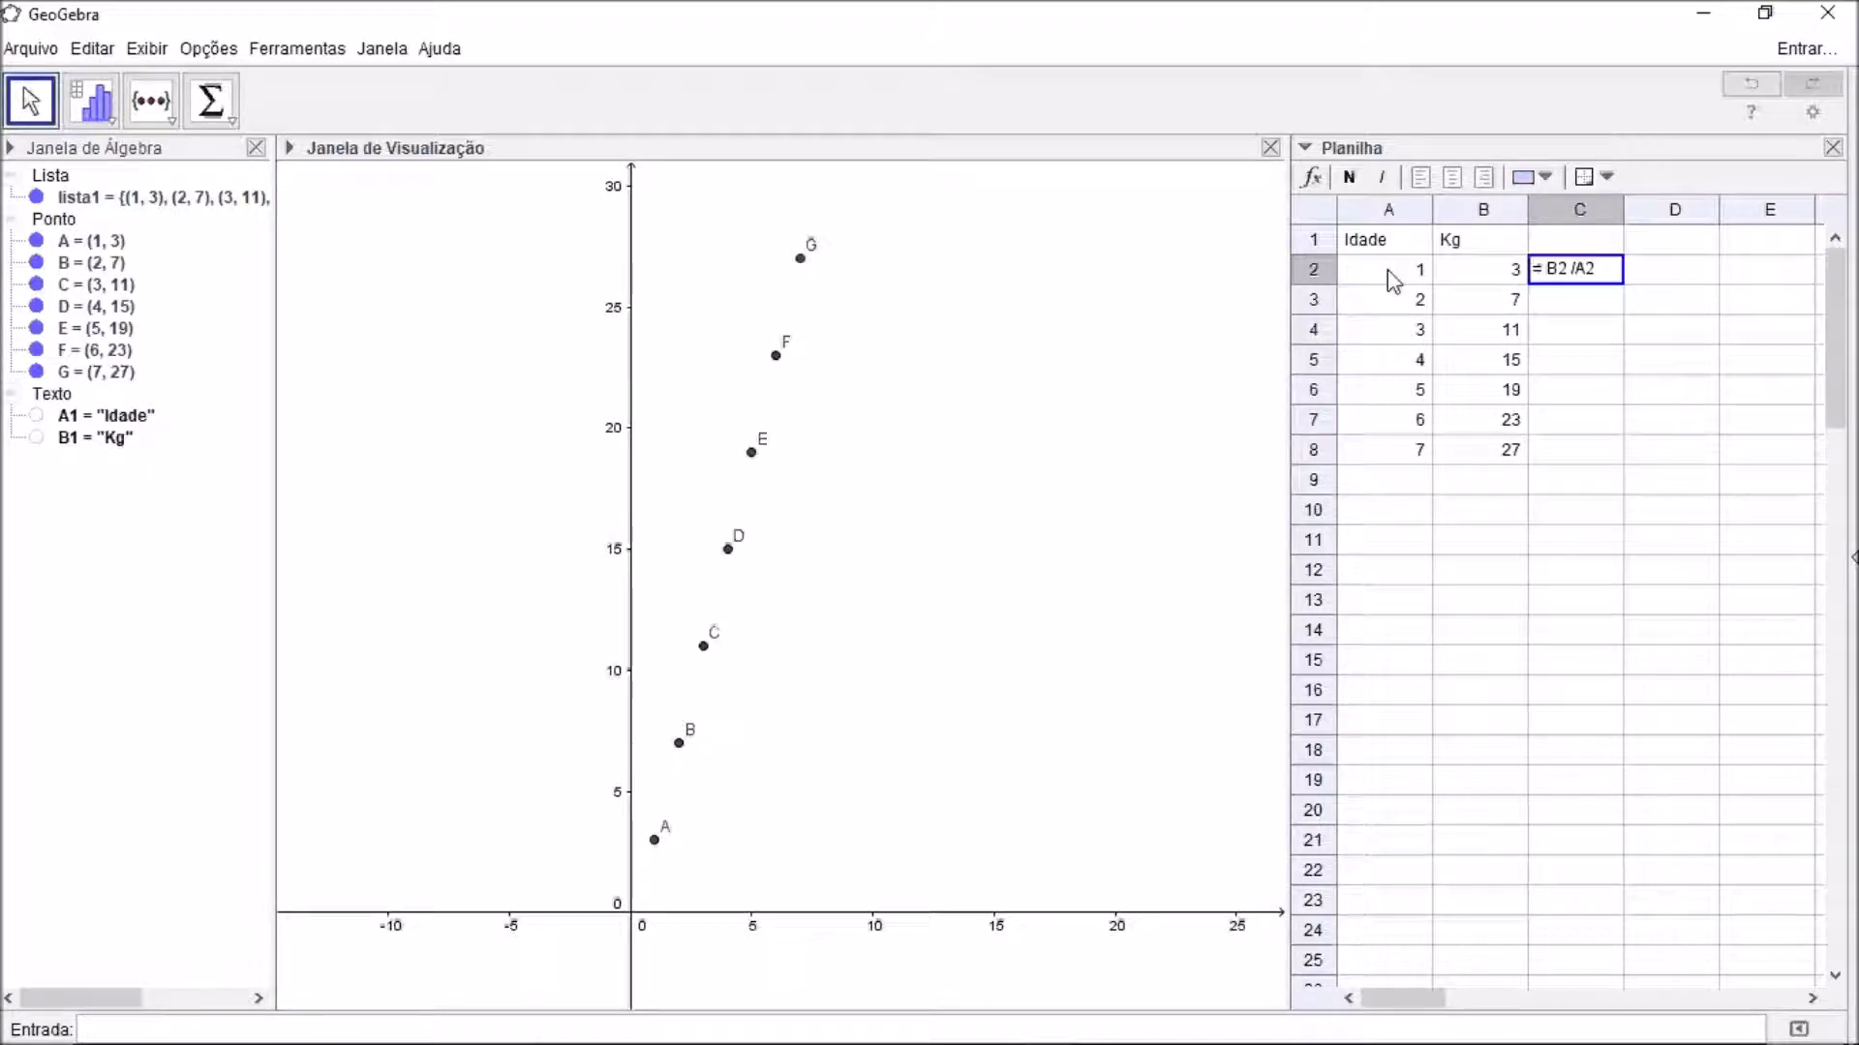
pyautogui.press('Return')
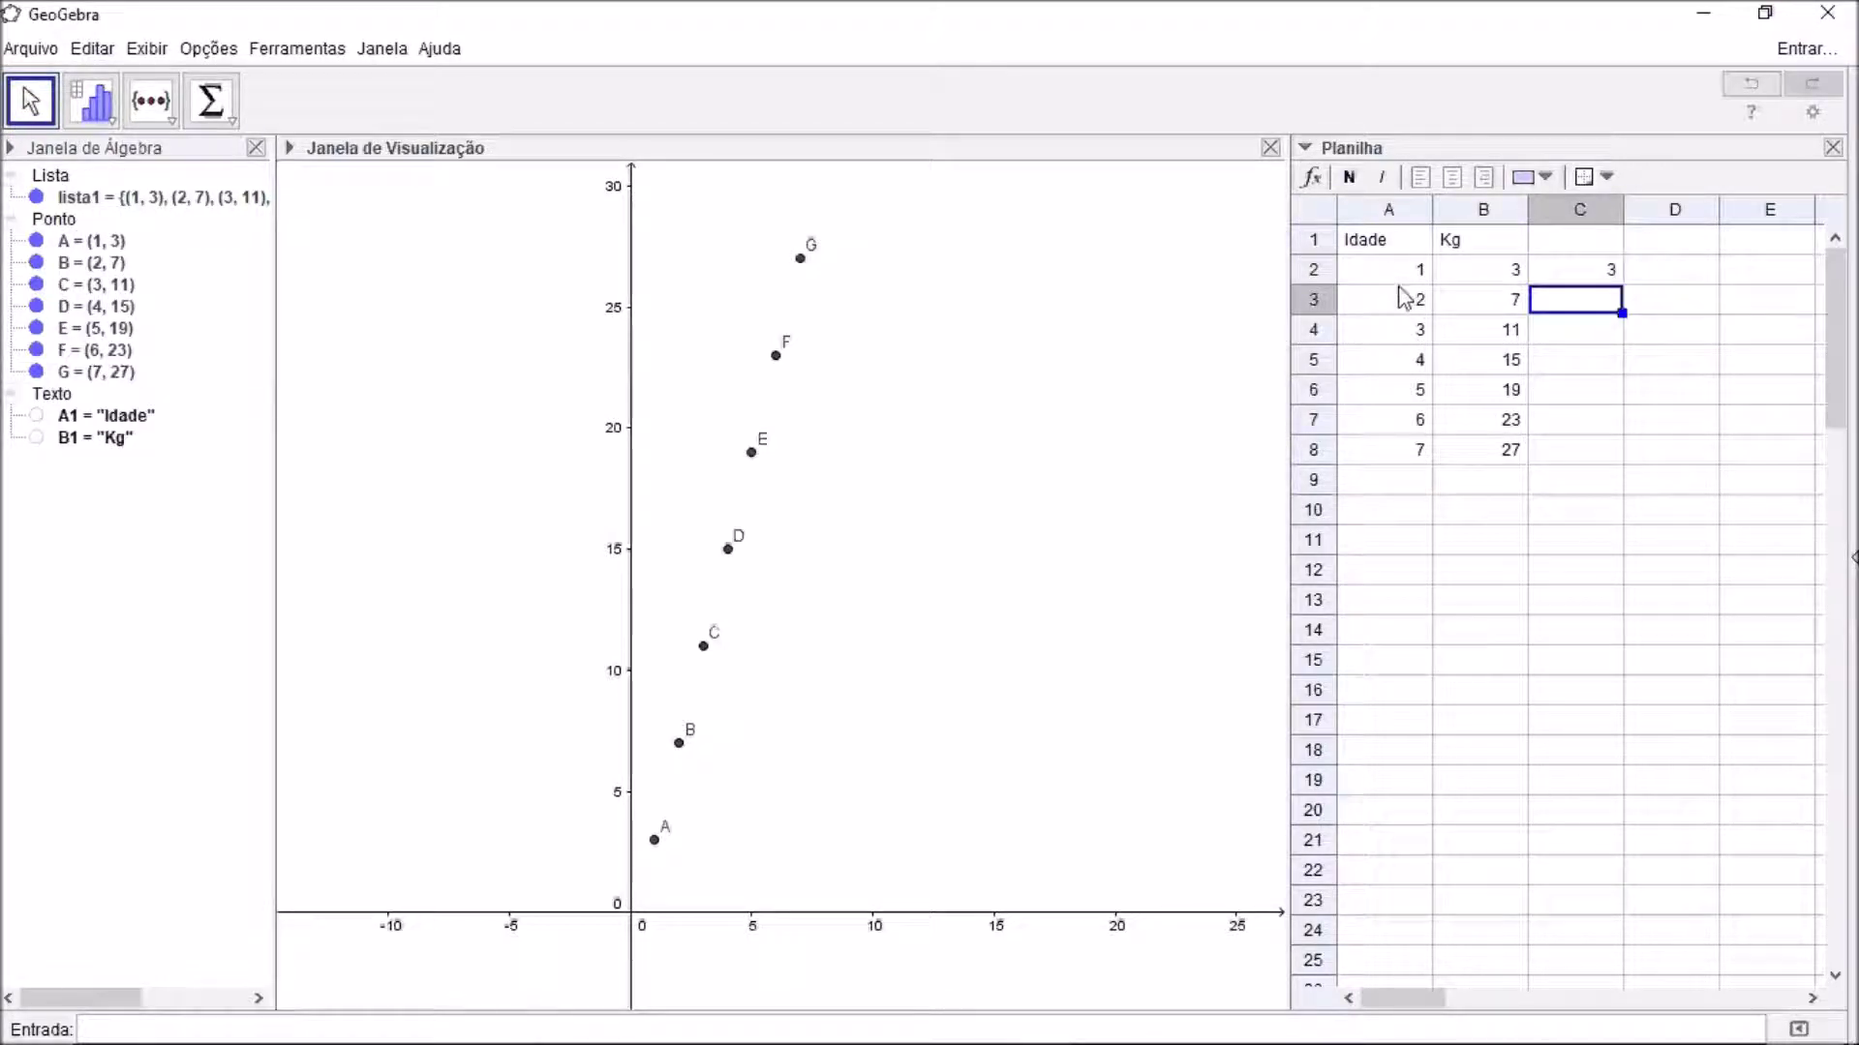
# - Enter a formula in C3 that divides B3 by A3, and copy it down through C8
pyautogui.write('=')
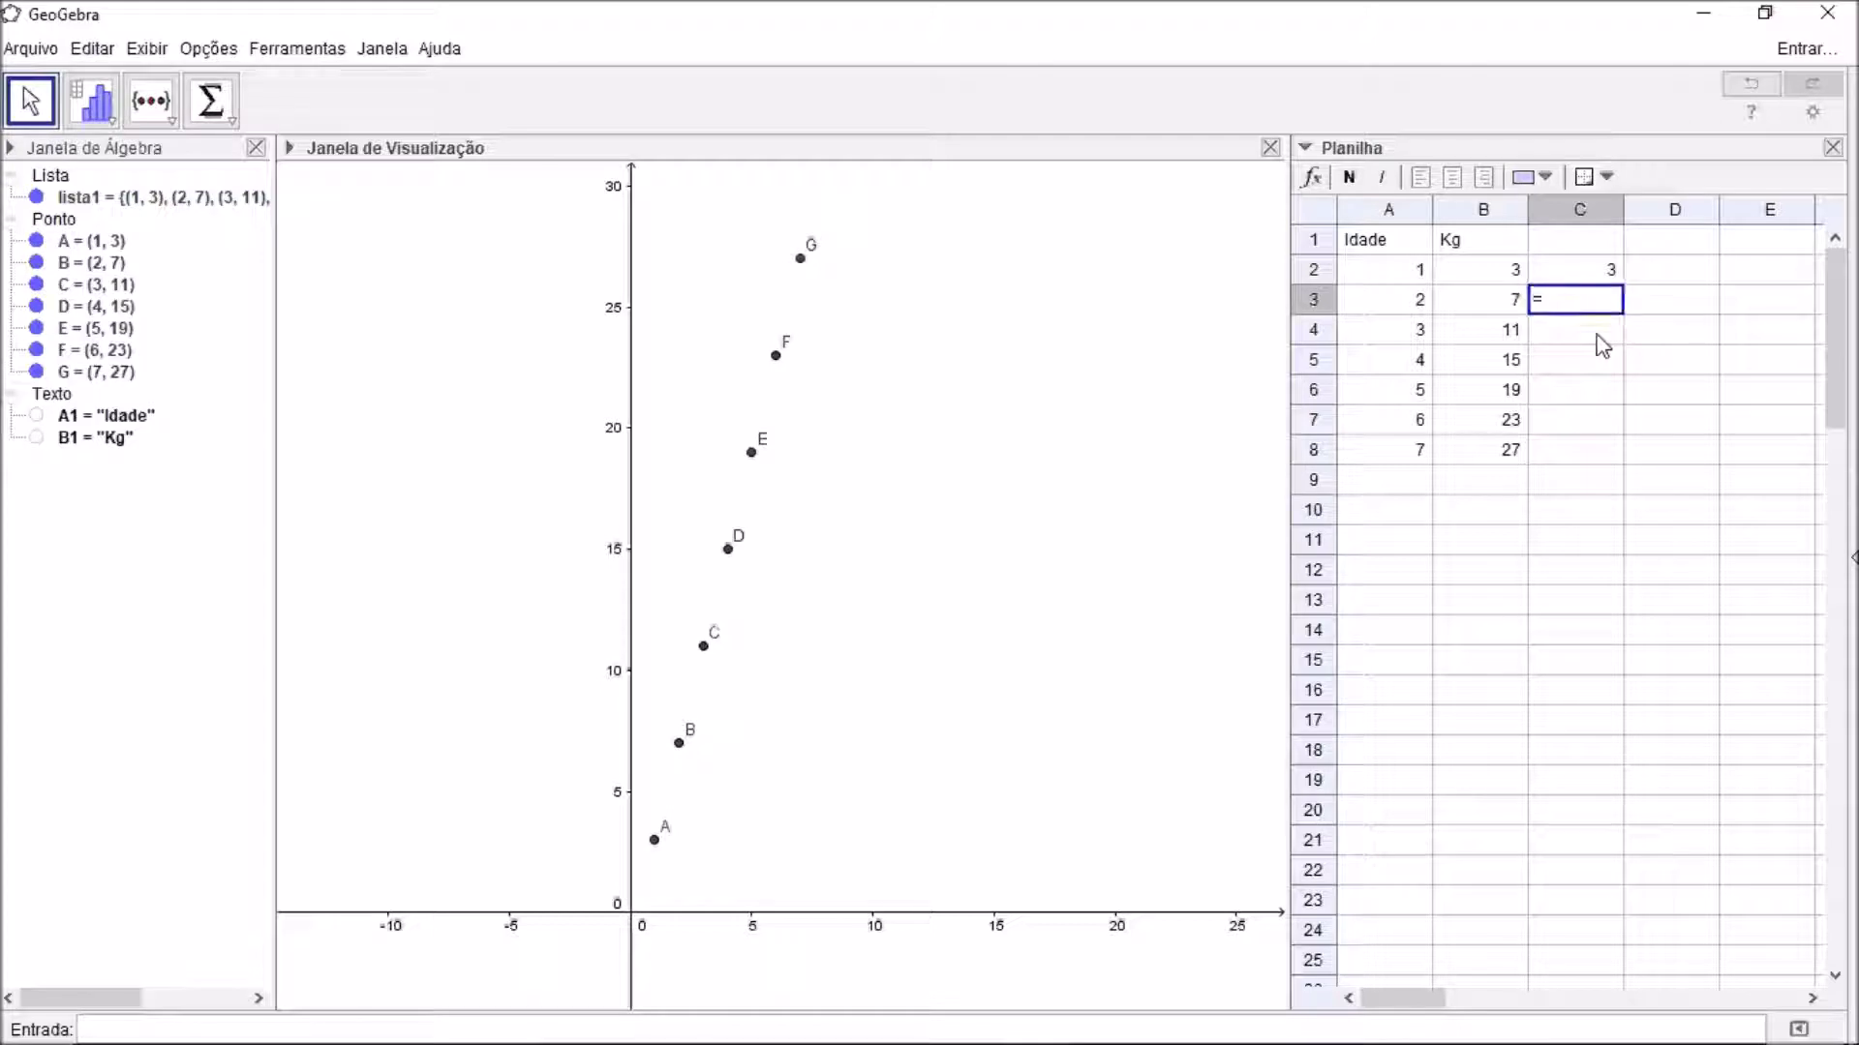
pyautogui.click(1506, 304)
pyautogui.write('/')
pyautogui.click(1405, 306)
pyautogui.press('Return')
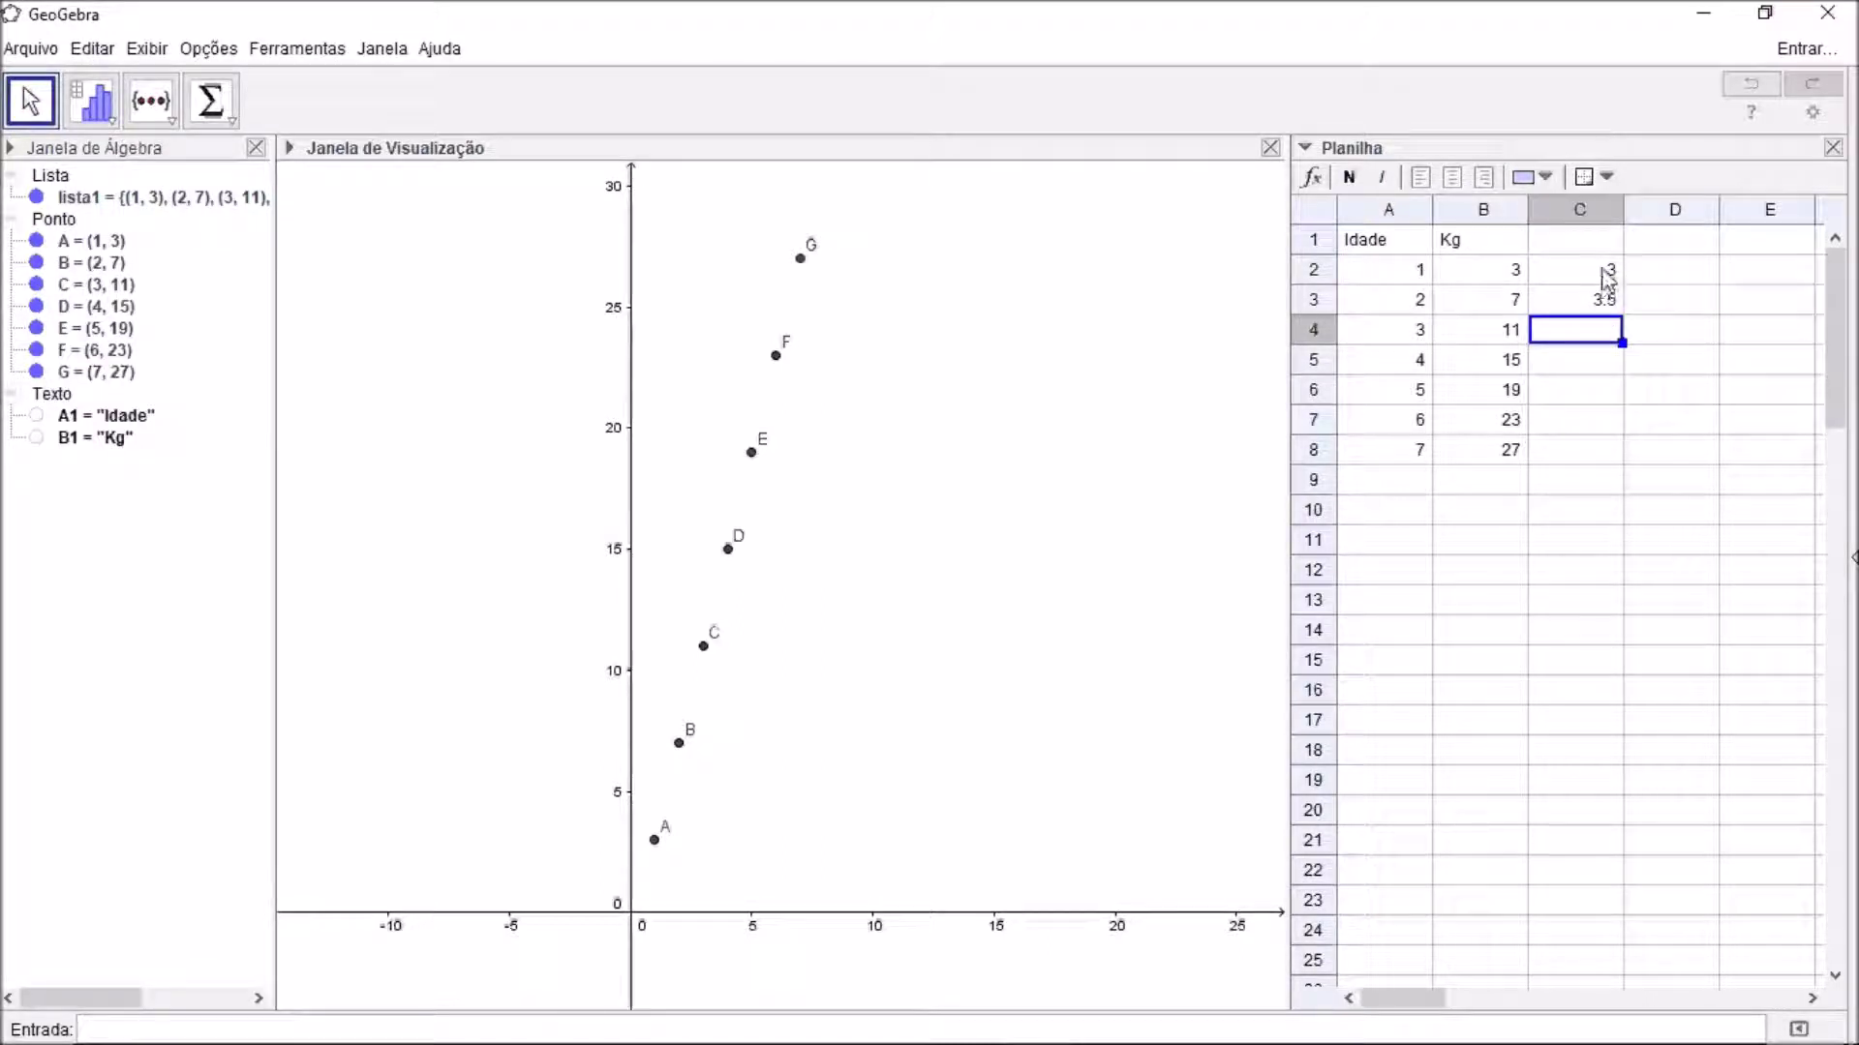
pyautogui.click(1605, 302)
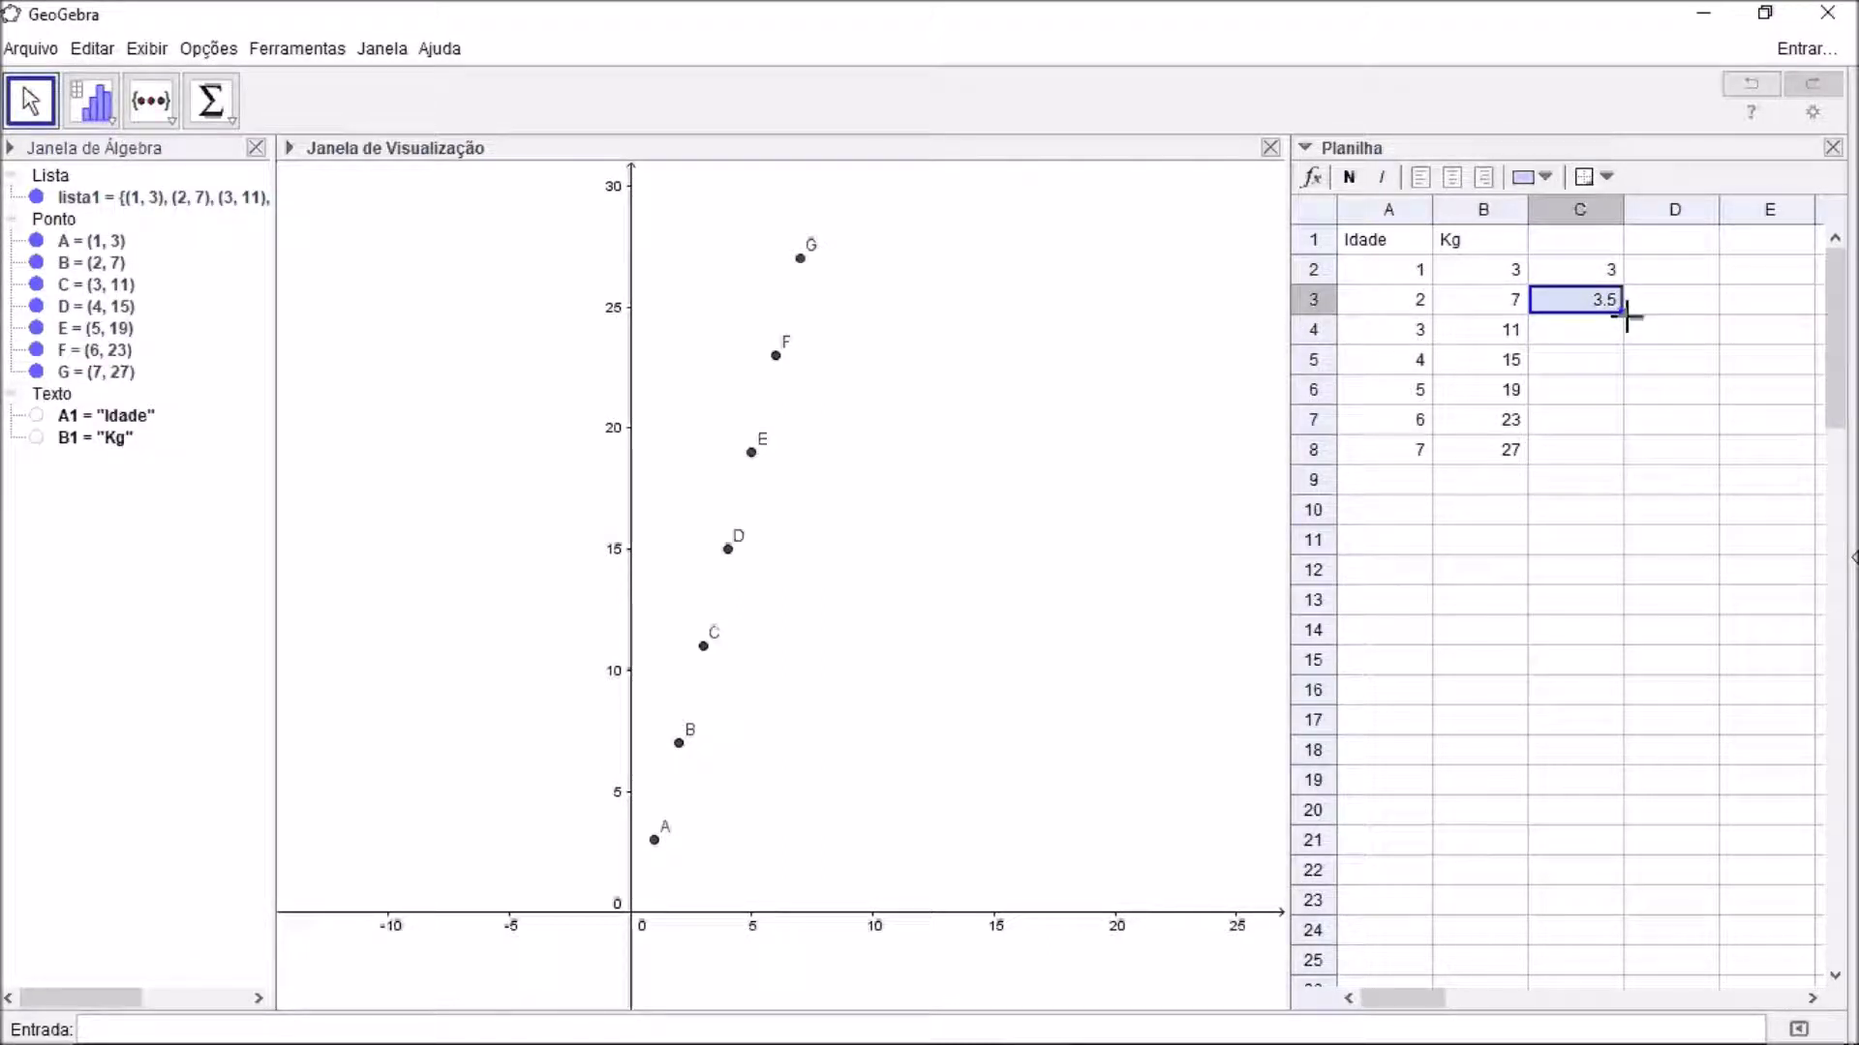
pyautogui.moveTo(1623, 315); pyautogui.dragTo(1601, 458)
pyautogui.click(1602, 513)
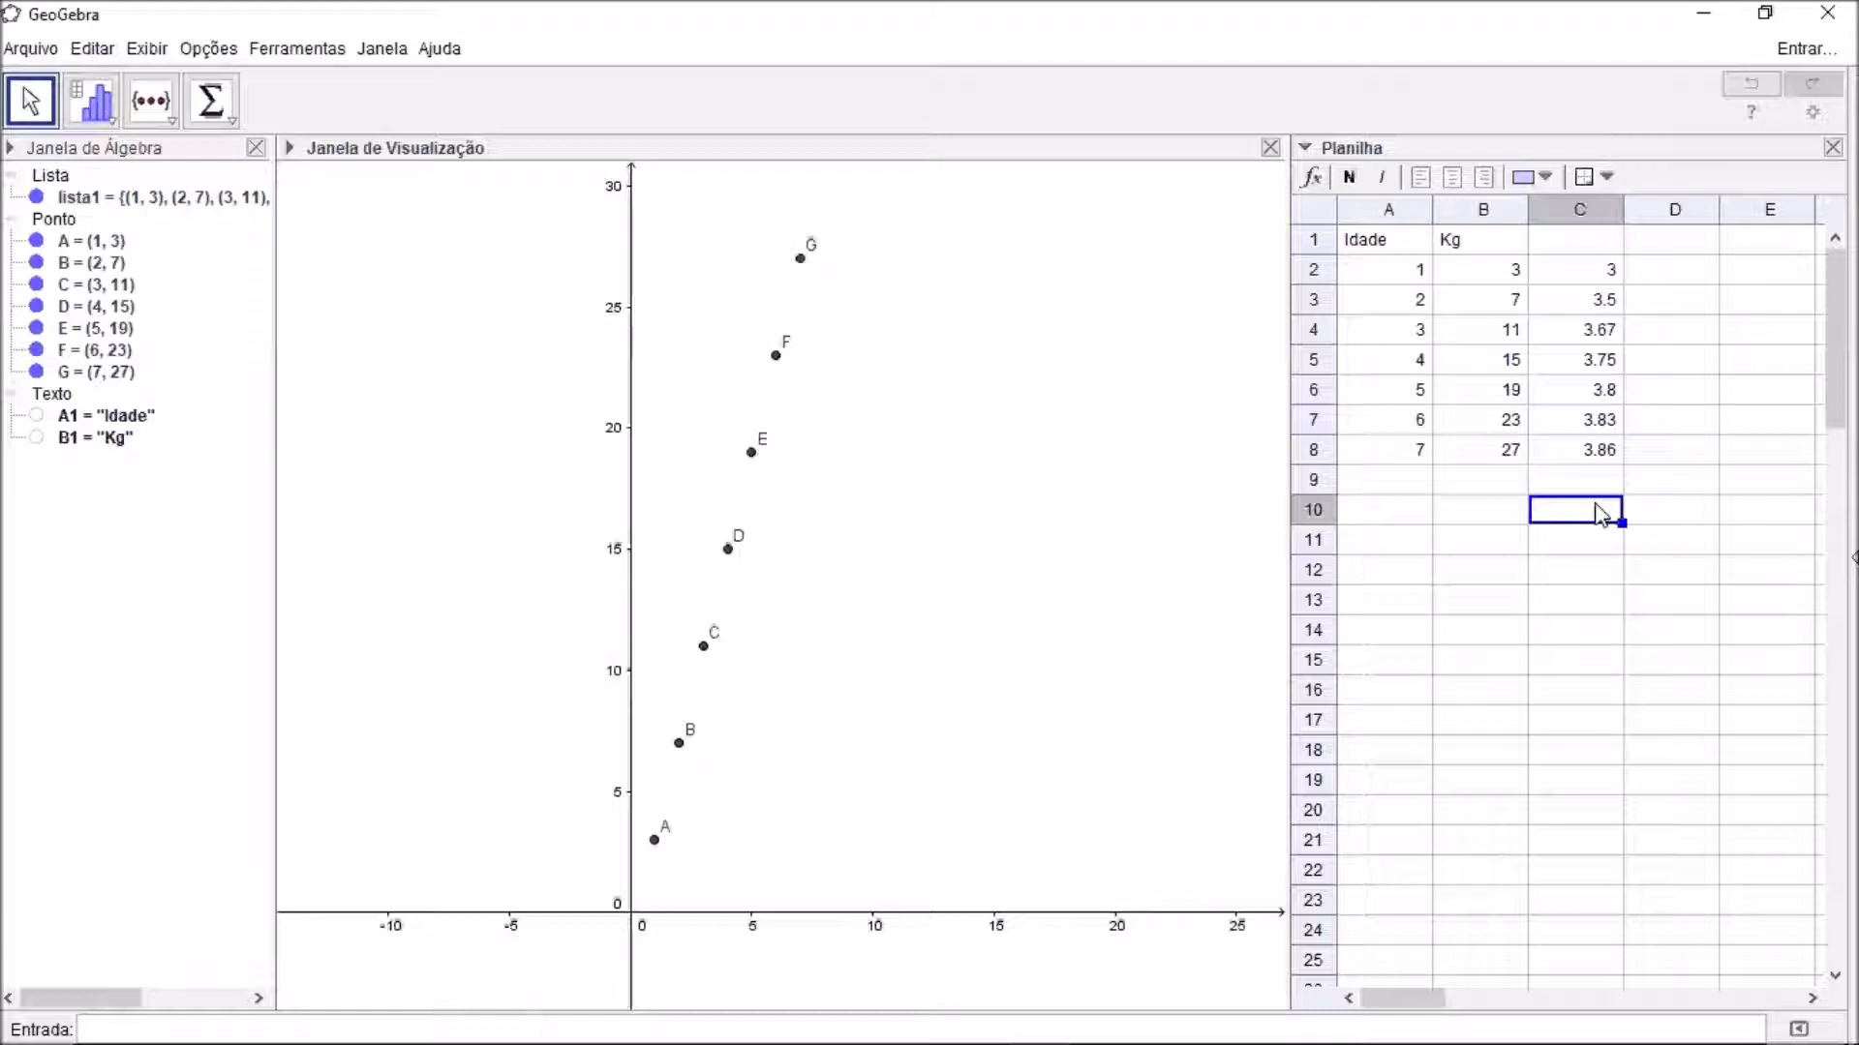
# - Enter the heading Diretamente in C1 and widen column C to fit the full word
pyautogui.press('Up')
pyautogui.press('Up')
pyautogui.press('Up')
pyautogui.press('Up')
pyautogui.press('Up')
pyautogui.press('Up')
pyautogui.press('Up')
pyautogui.press('Up')
pyautogui.press('Up')
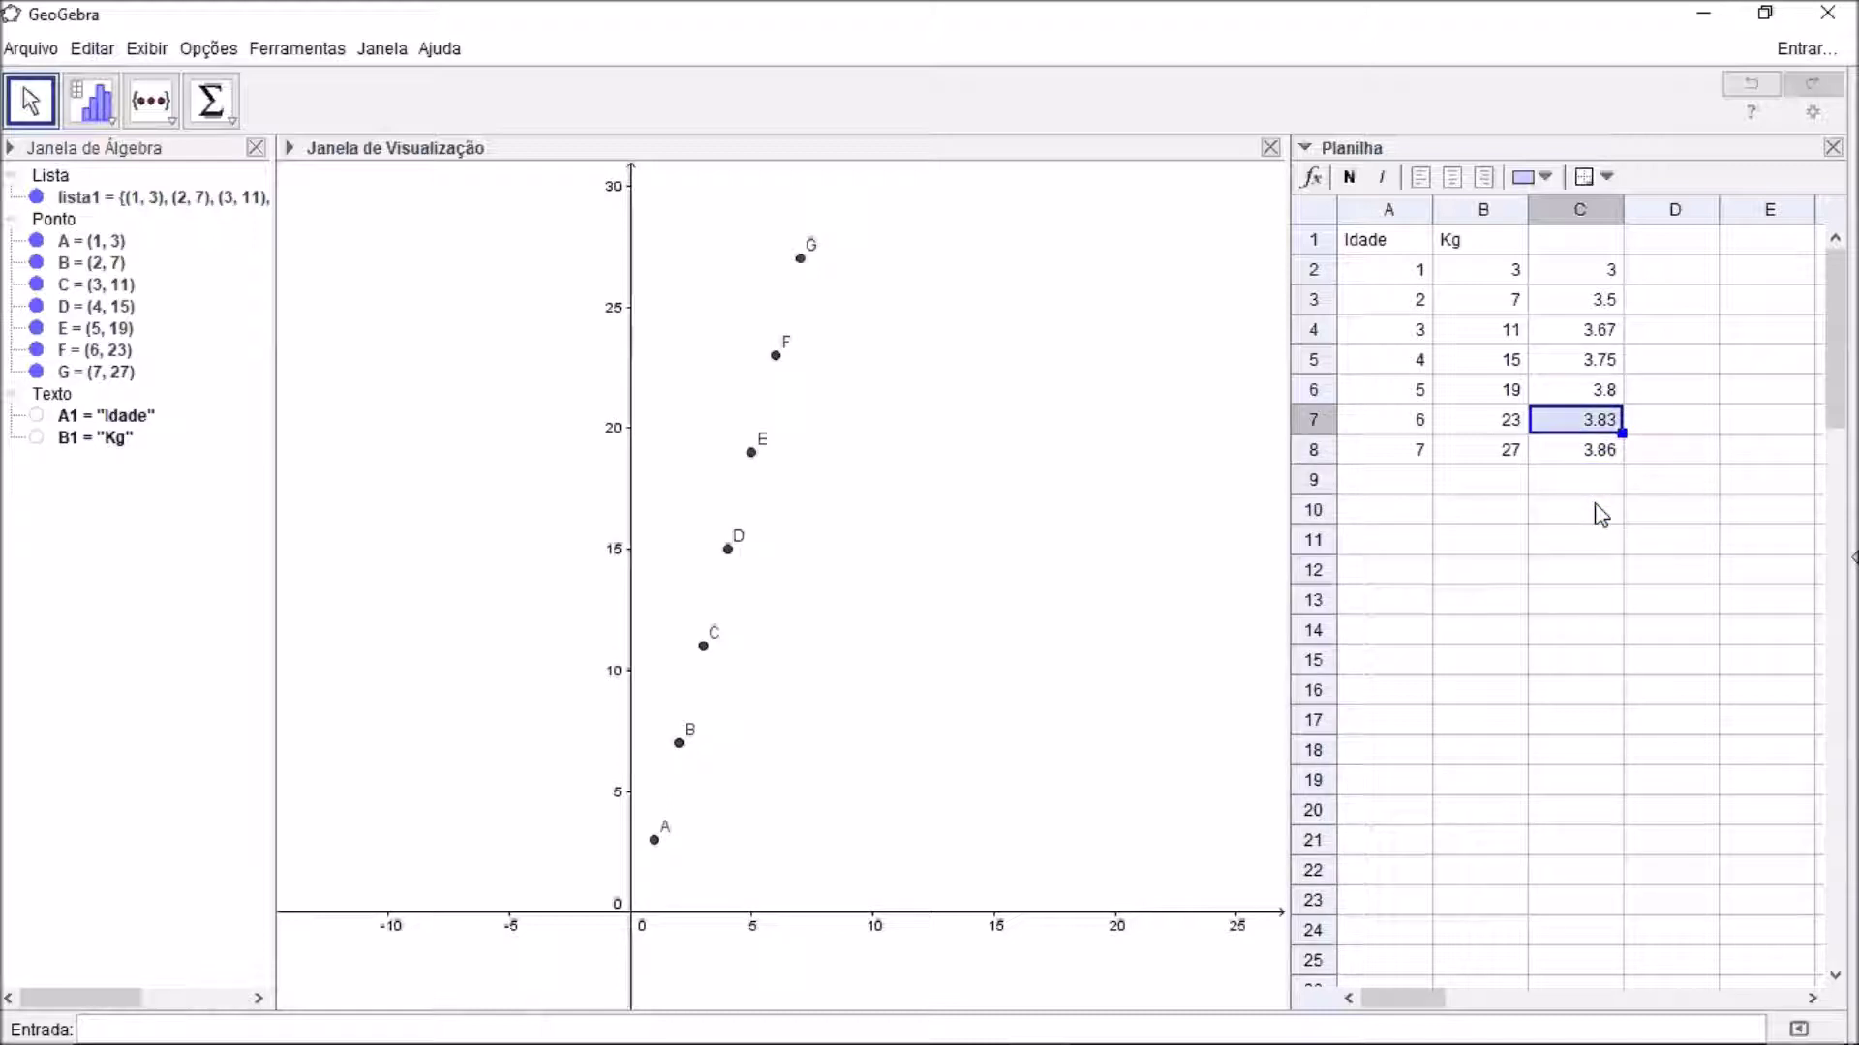
pyautogui.write('Di')
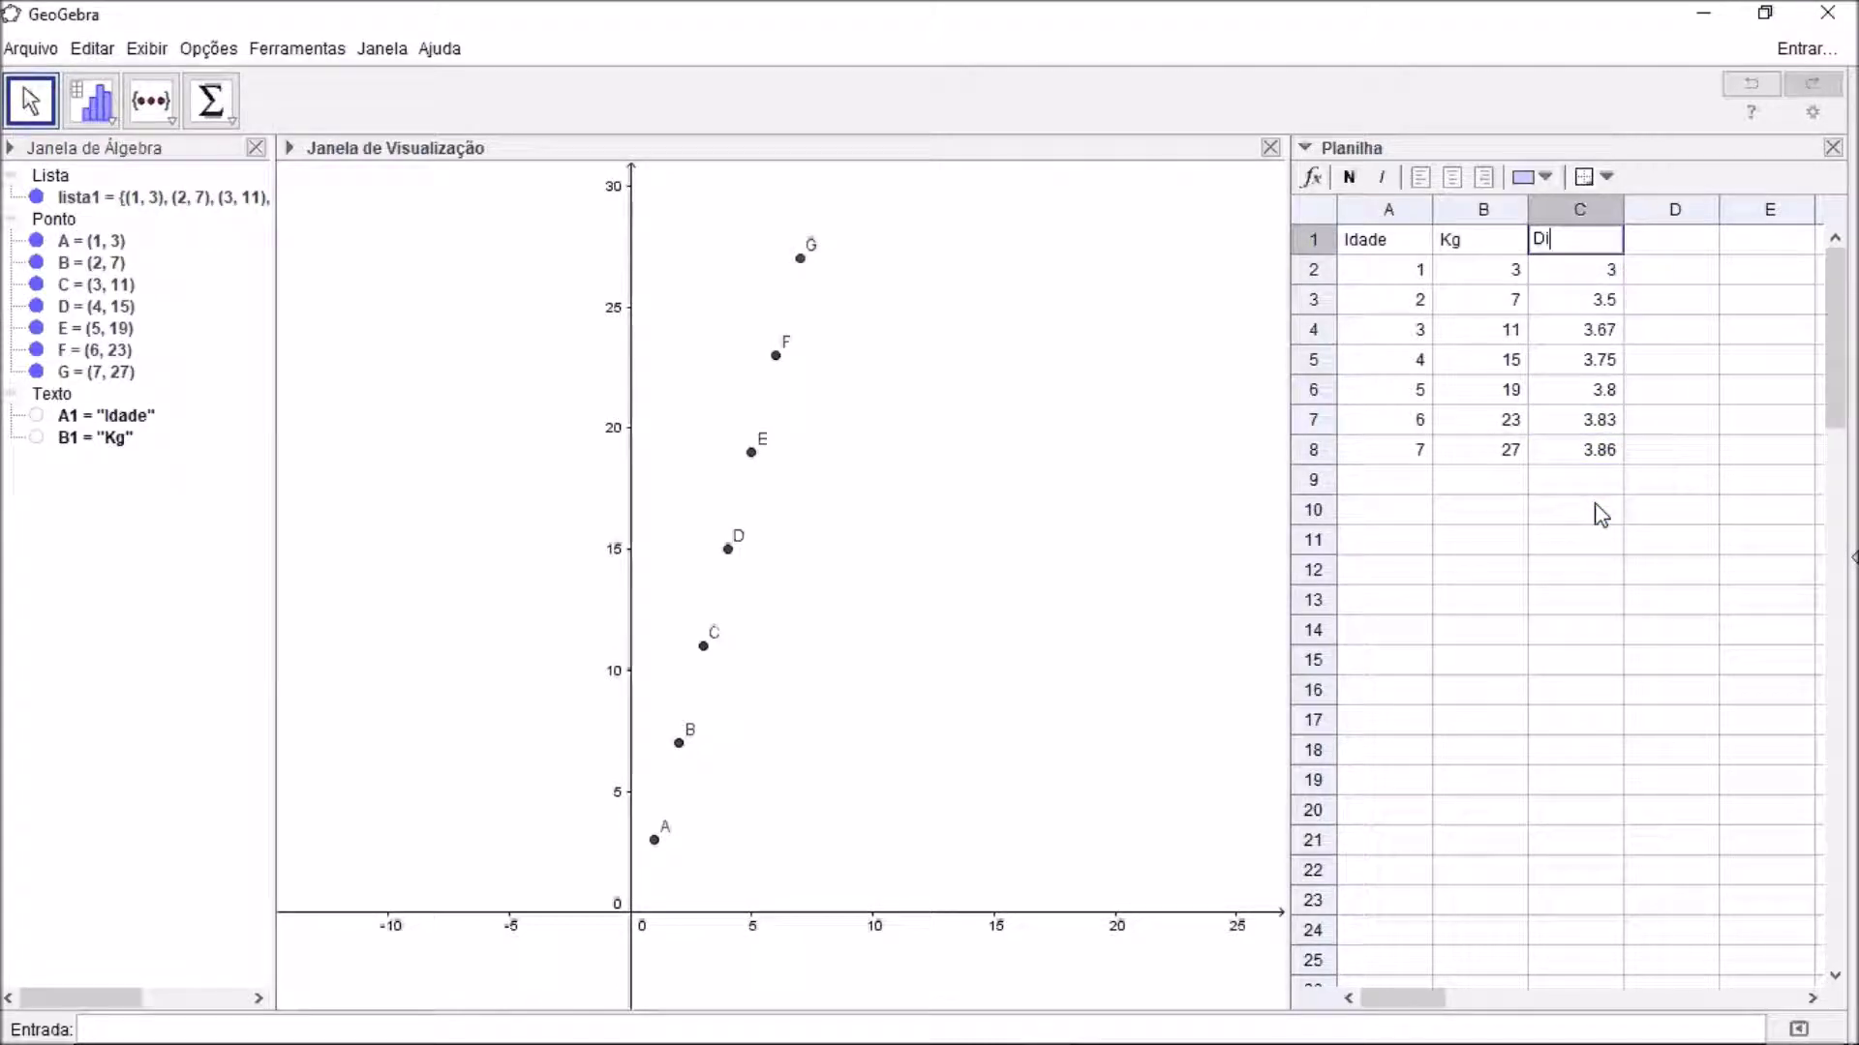
pyautogui.write('retamente')
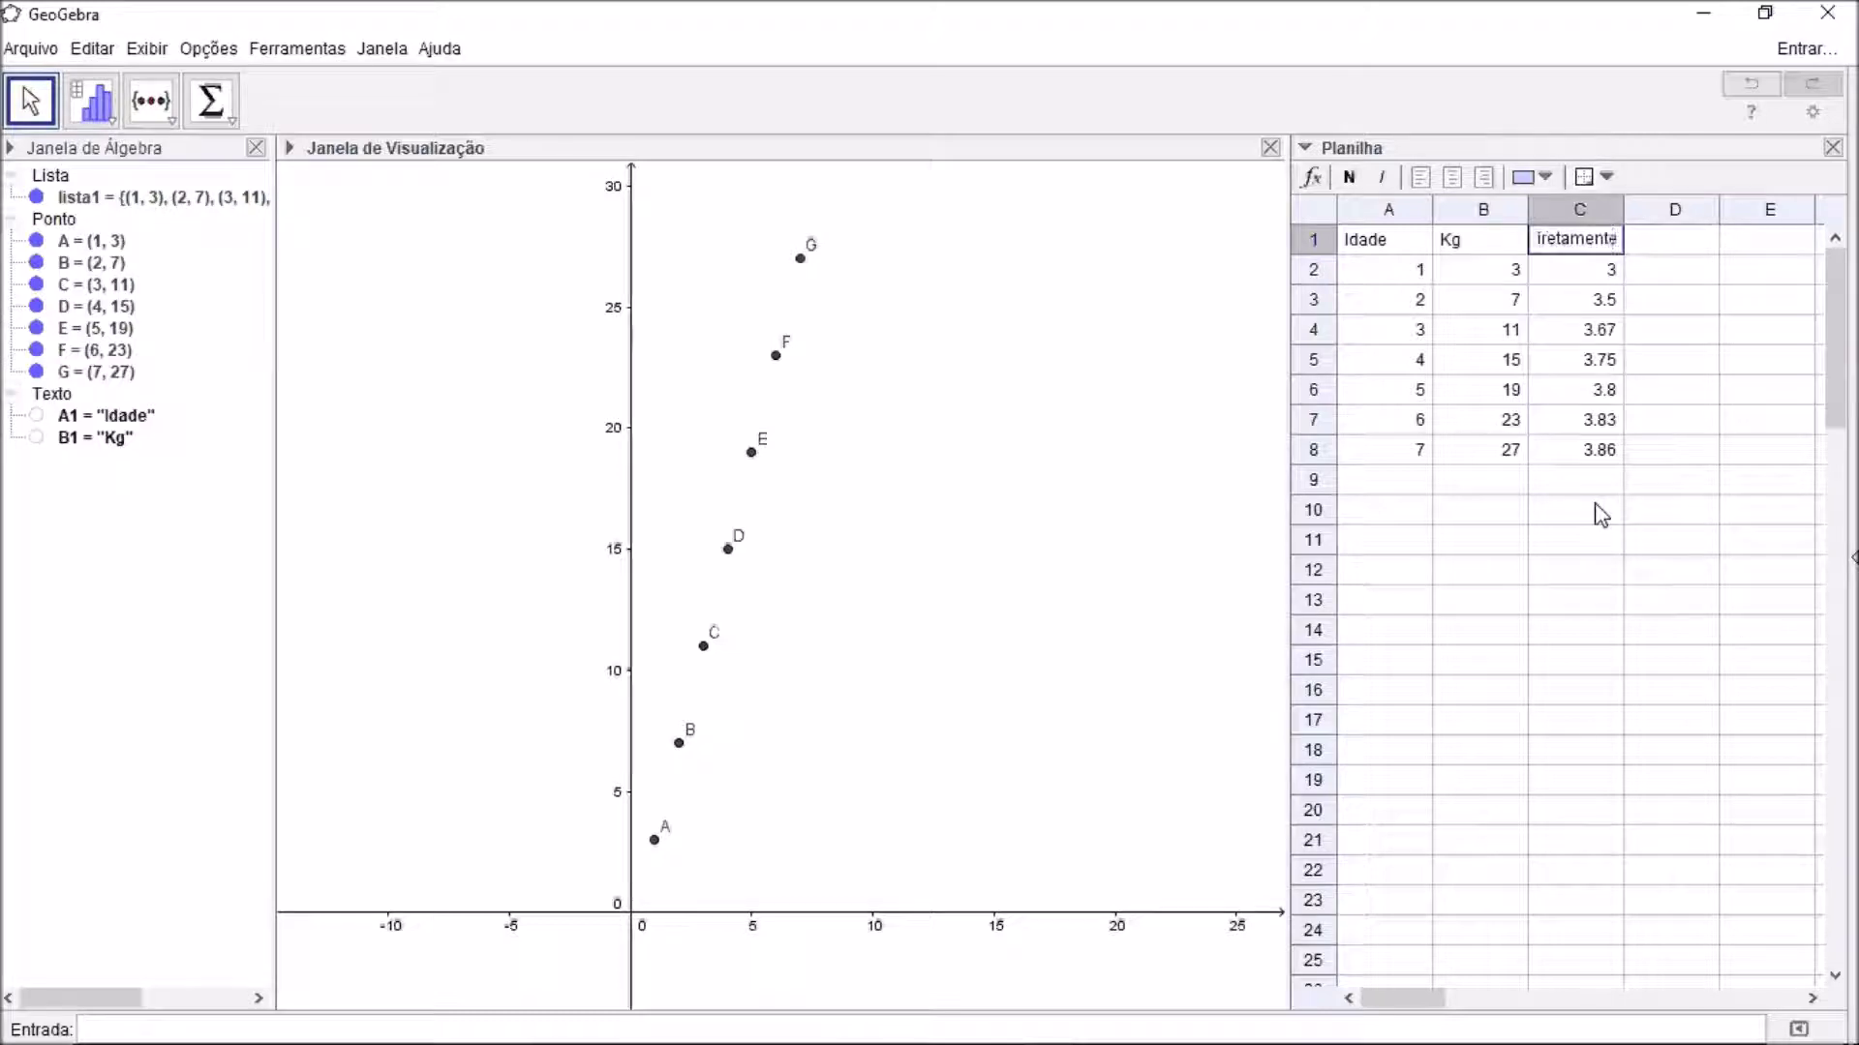
pyautogui.press('Return')
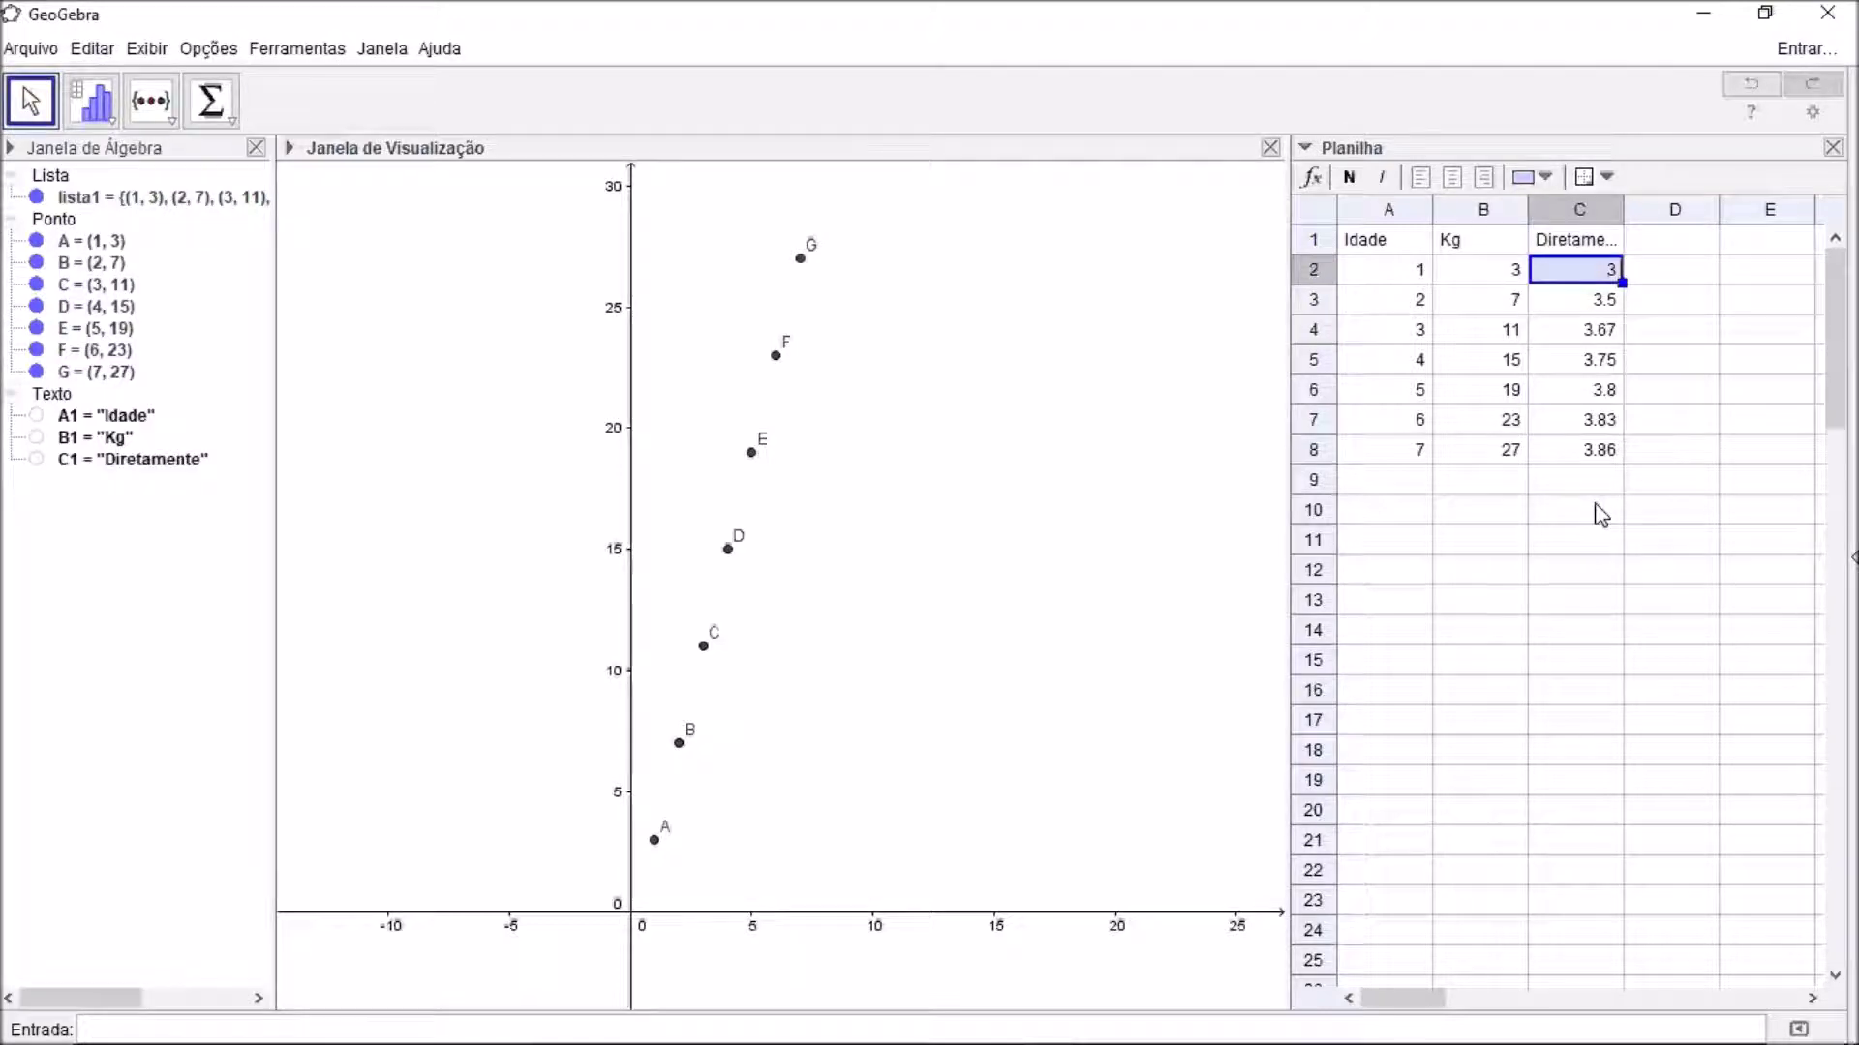
pyautogui.moveTo(1626, 214); pyautogui.dragTo(1648, 214)
# - Enter the heading Inversamente in D1
pyautogui.click(1677, 249)
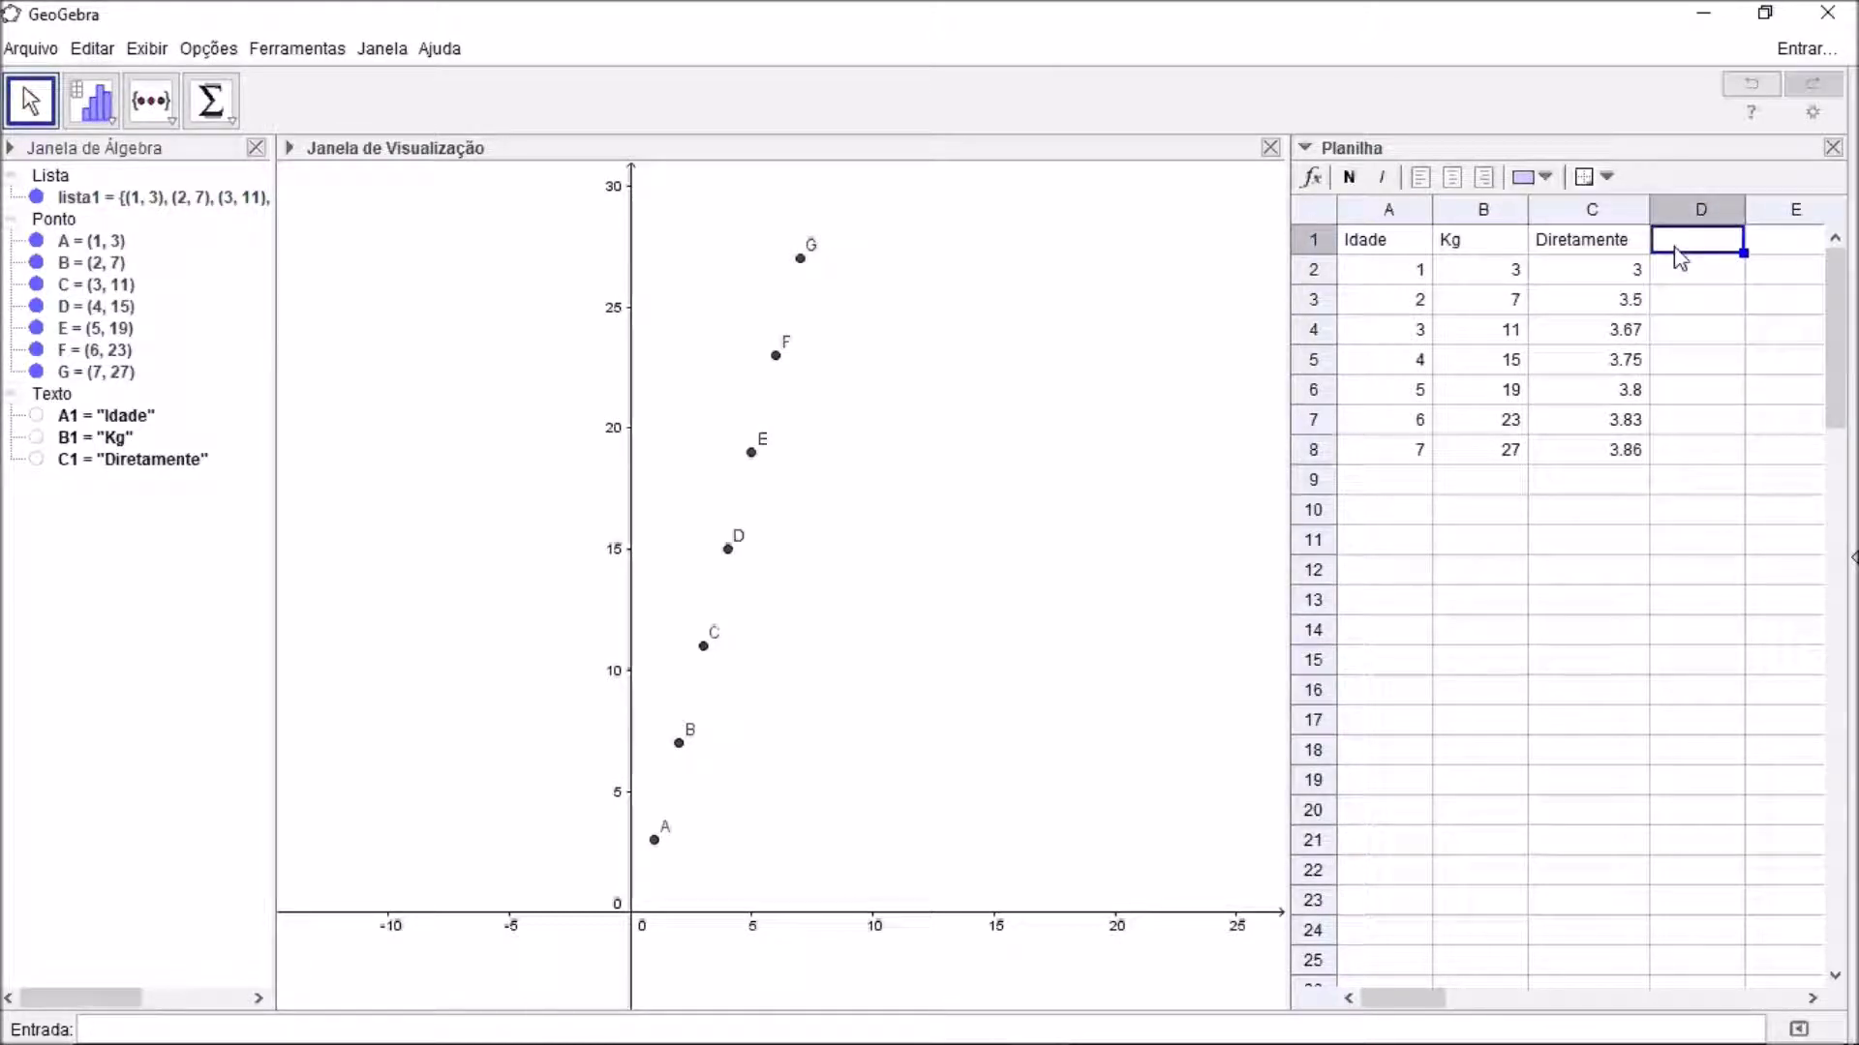
pyautogui.write('Inversamente')
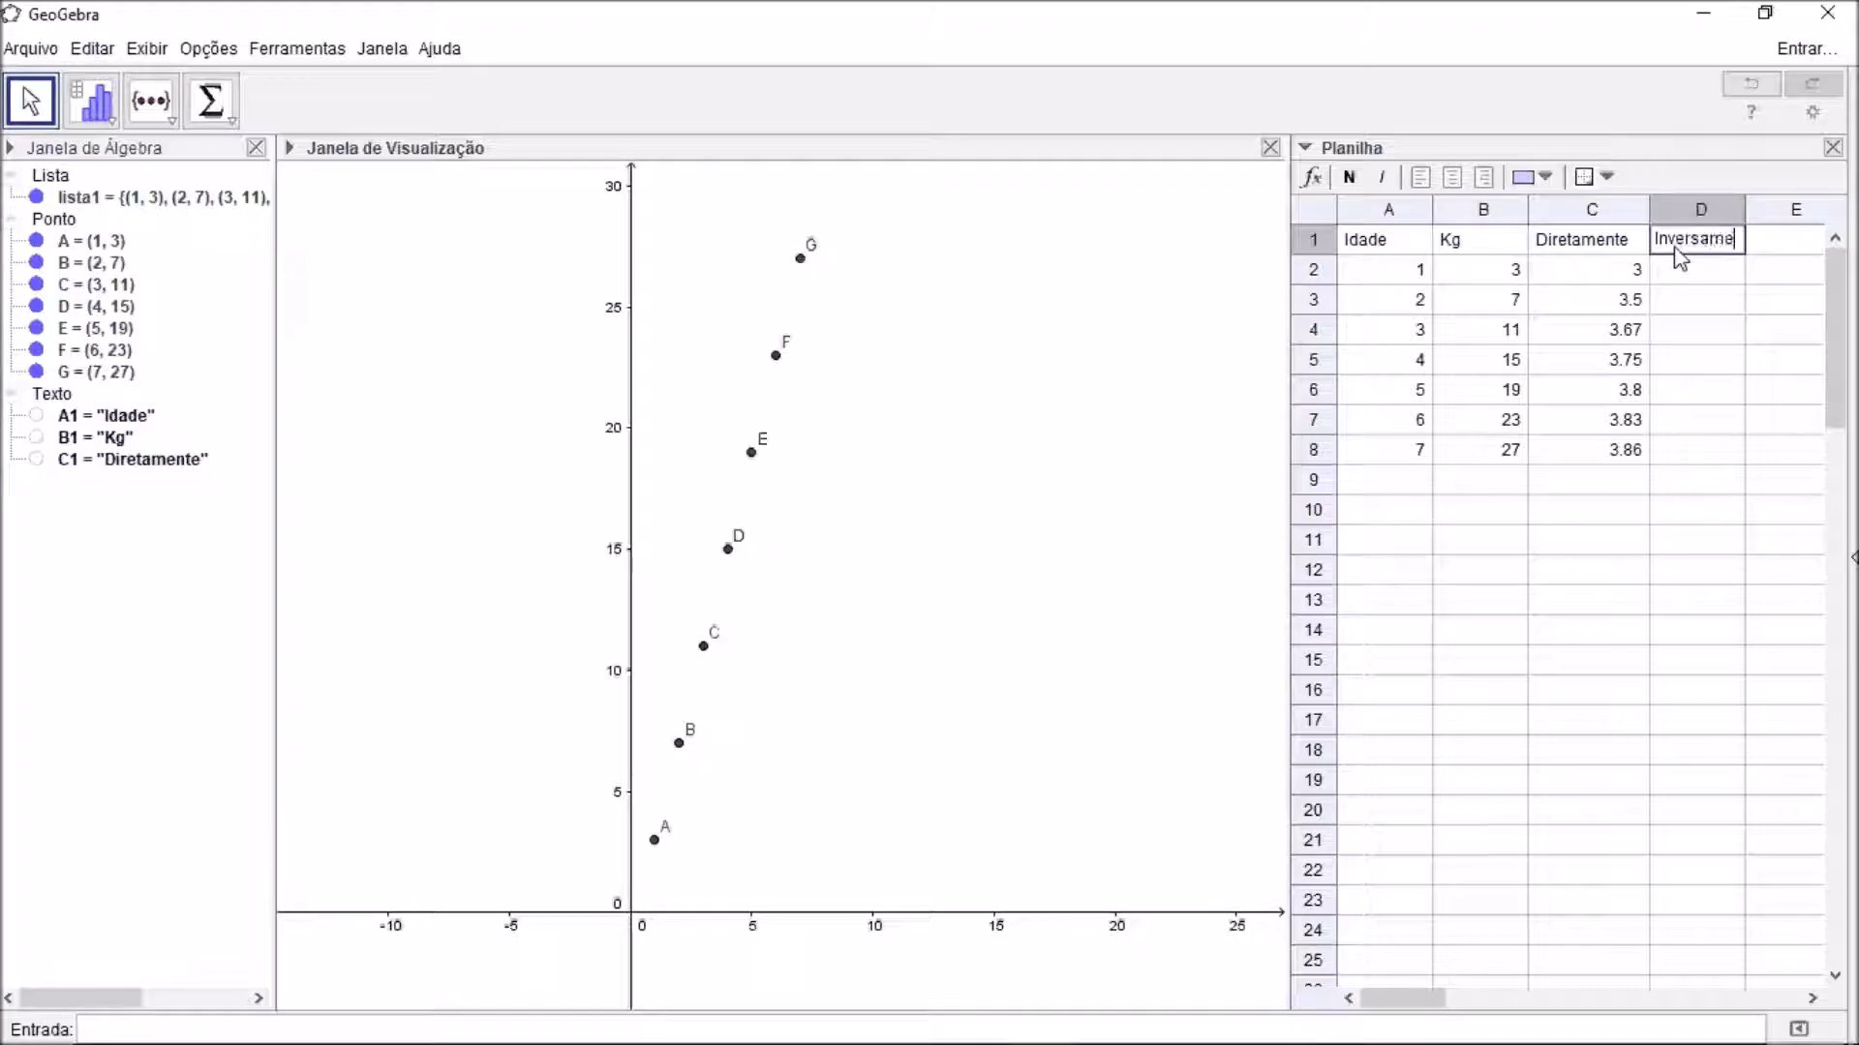
pyautogui.press('Return')
# - Enter a formula in D2 that multiplies A2 by B2, and copy it down through D8
pyautogui.write('=')
pyautogui.click(1374, 279)
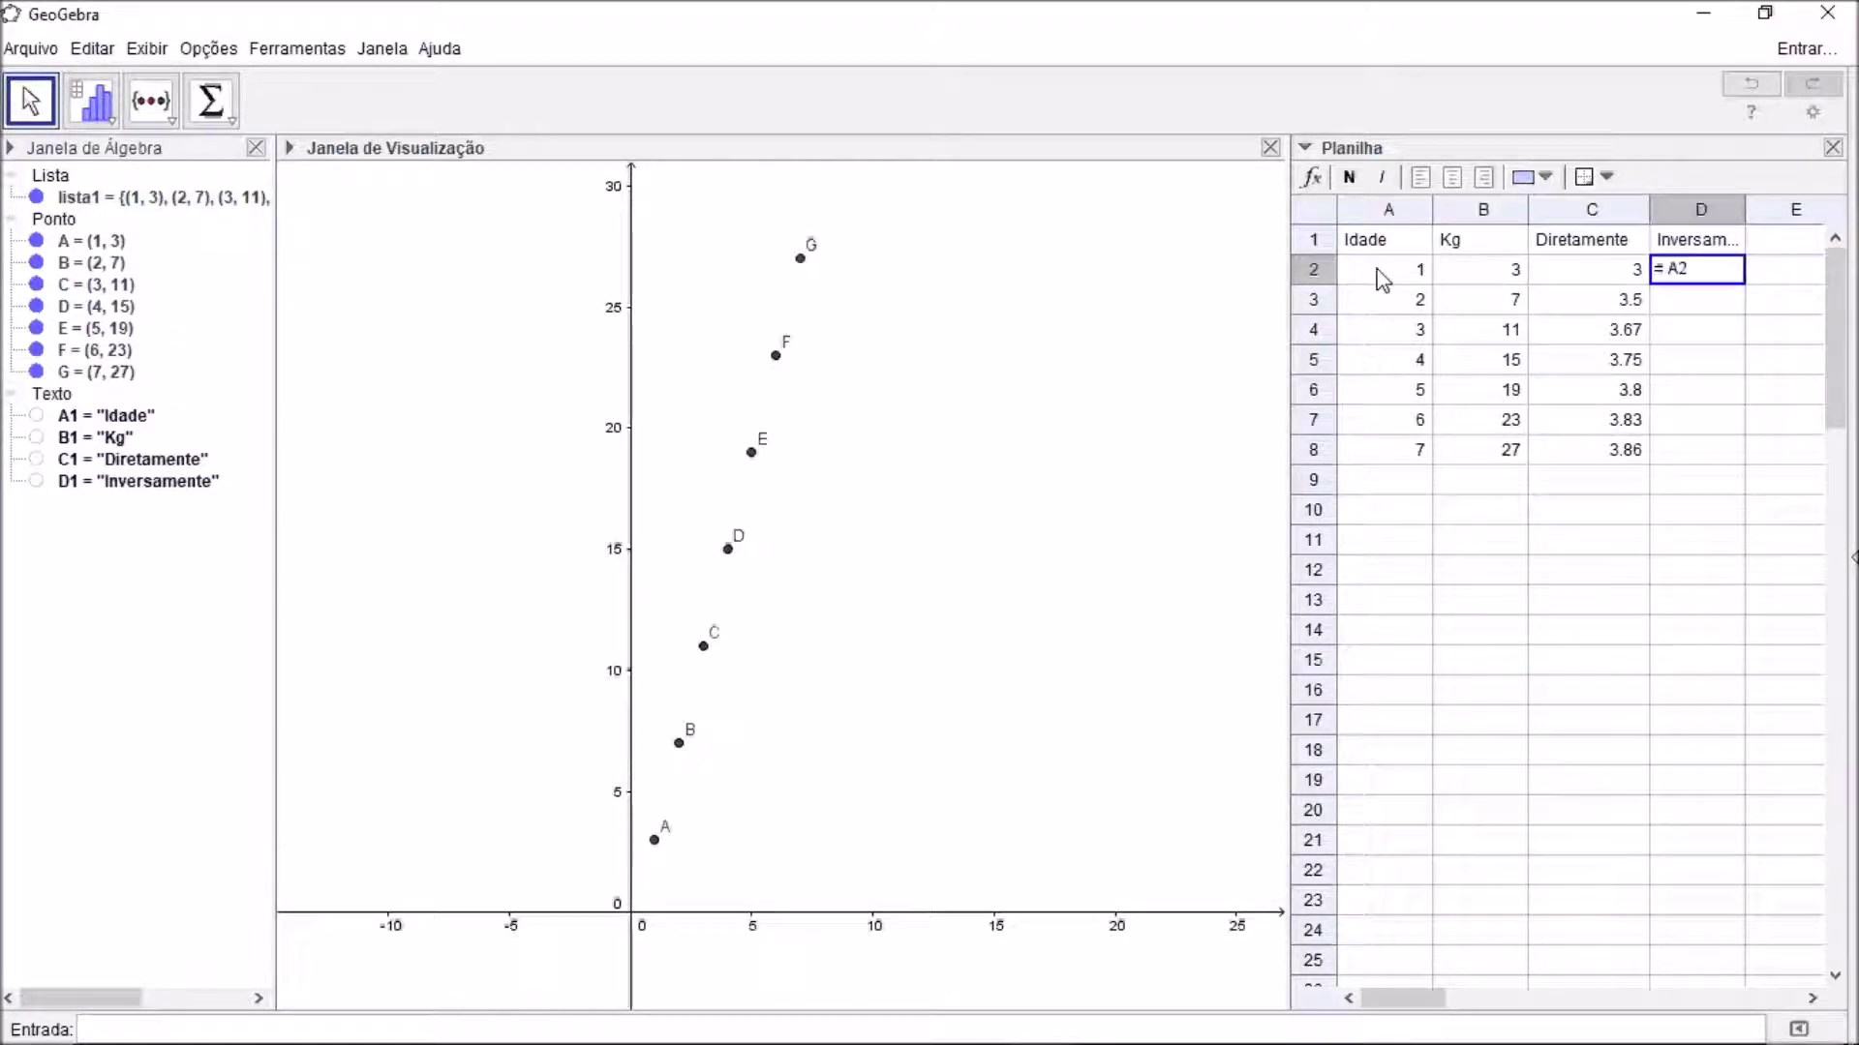
pyautogui.write('*')
pyautogui.click(1470, 282)
pyautogui.press('Return')
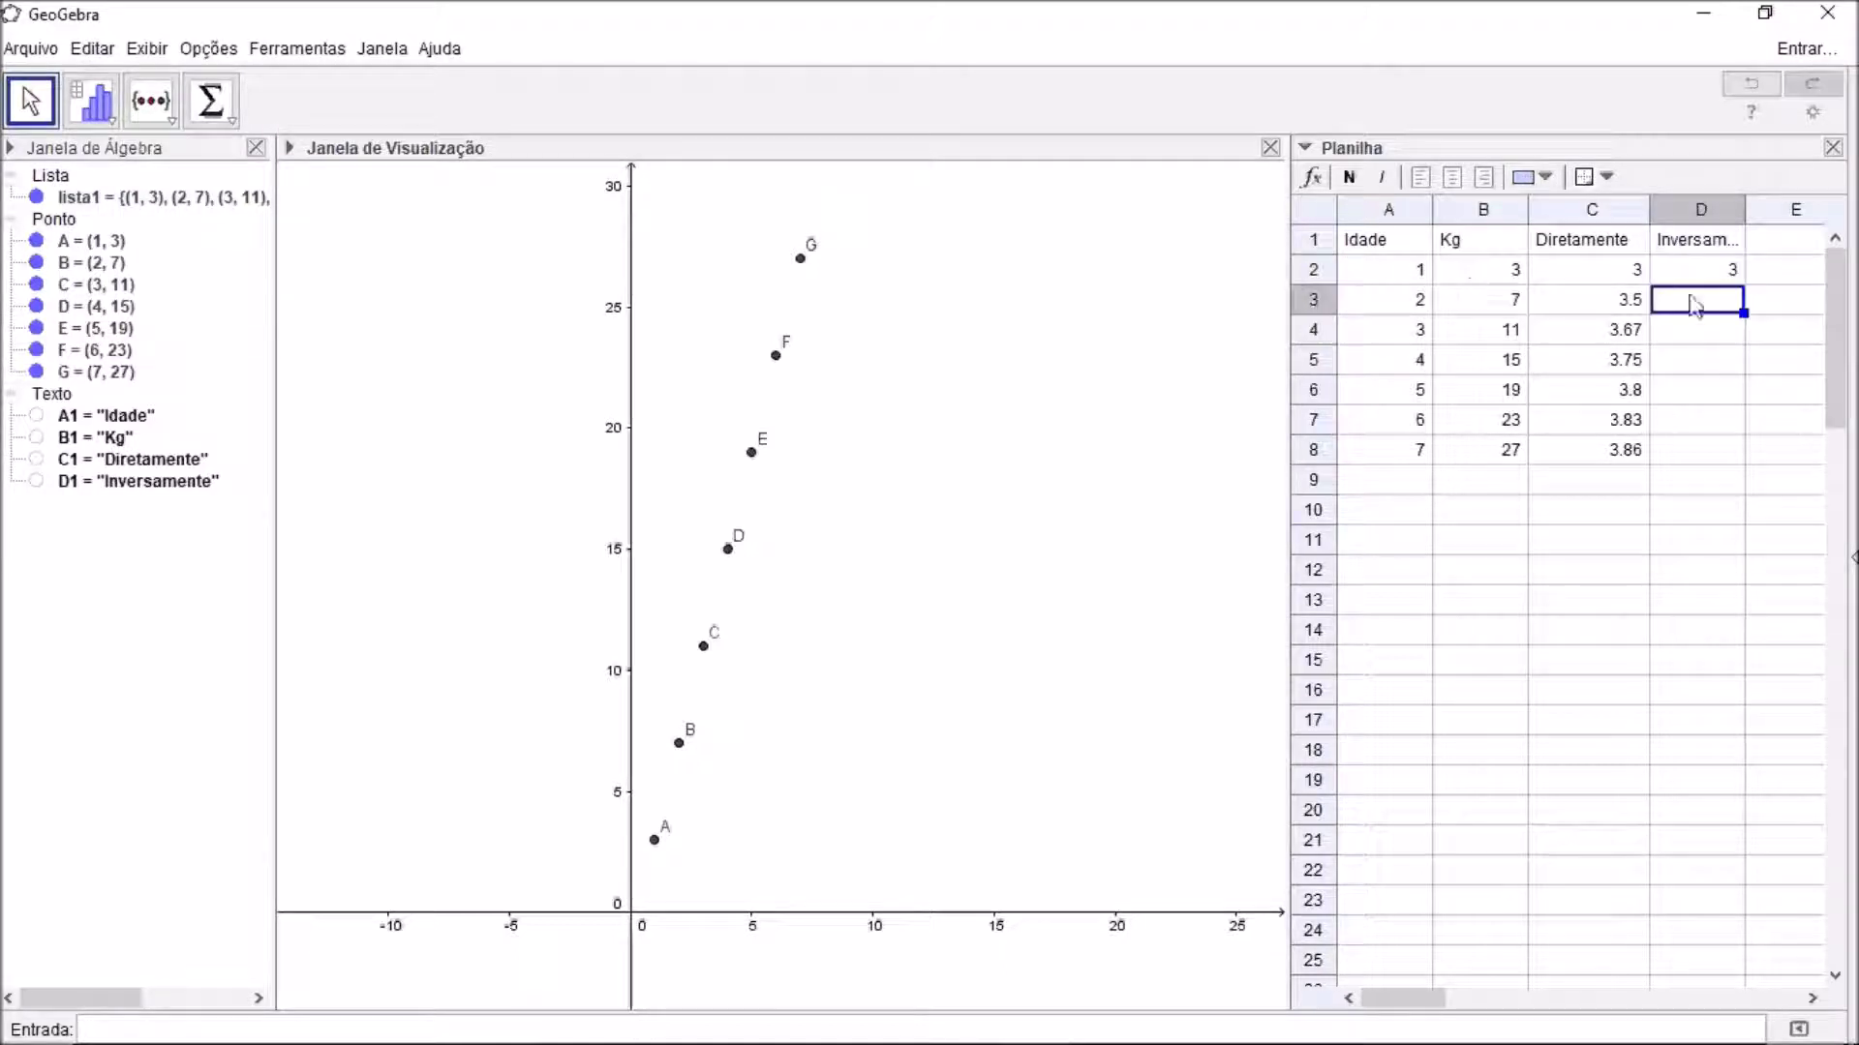
pyautogui.click(1728, 275)
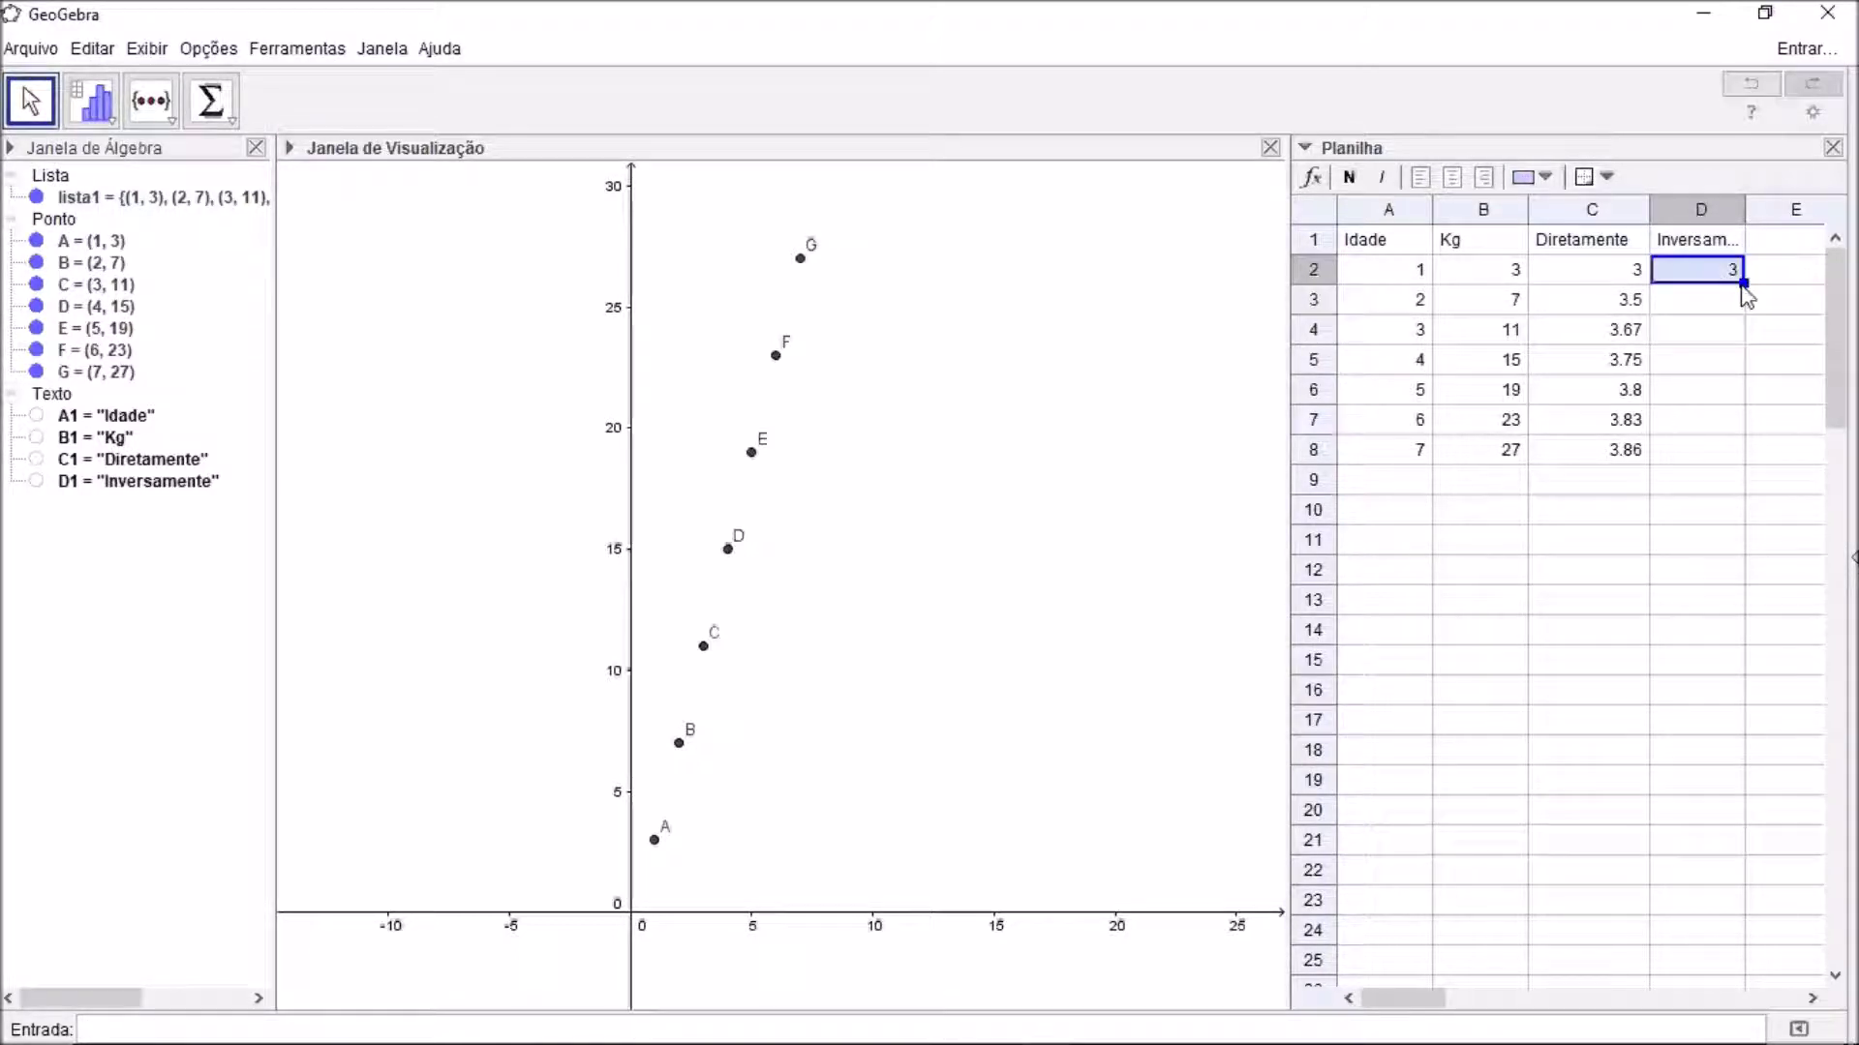
pyautogui.moveTo(1743, 284); pyautogui.dragTo(1723, 453)
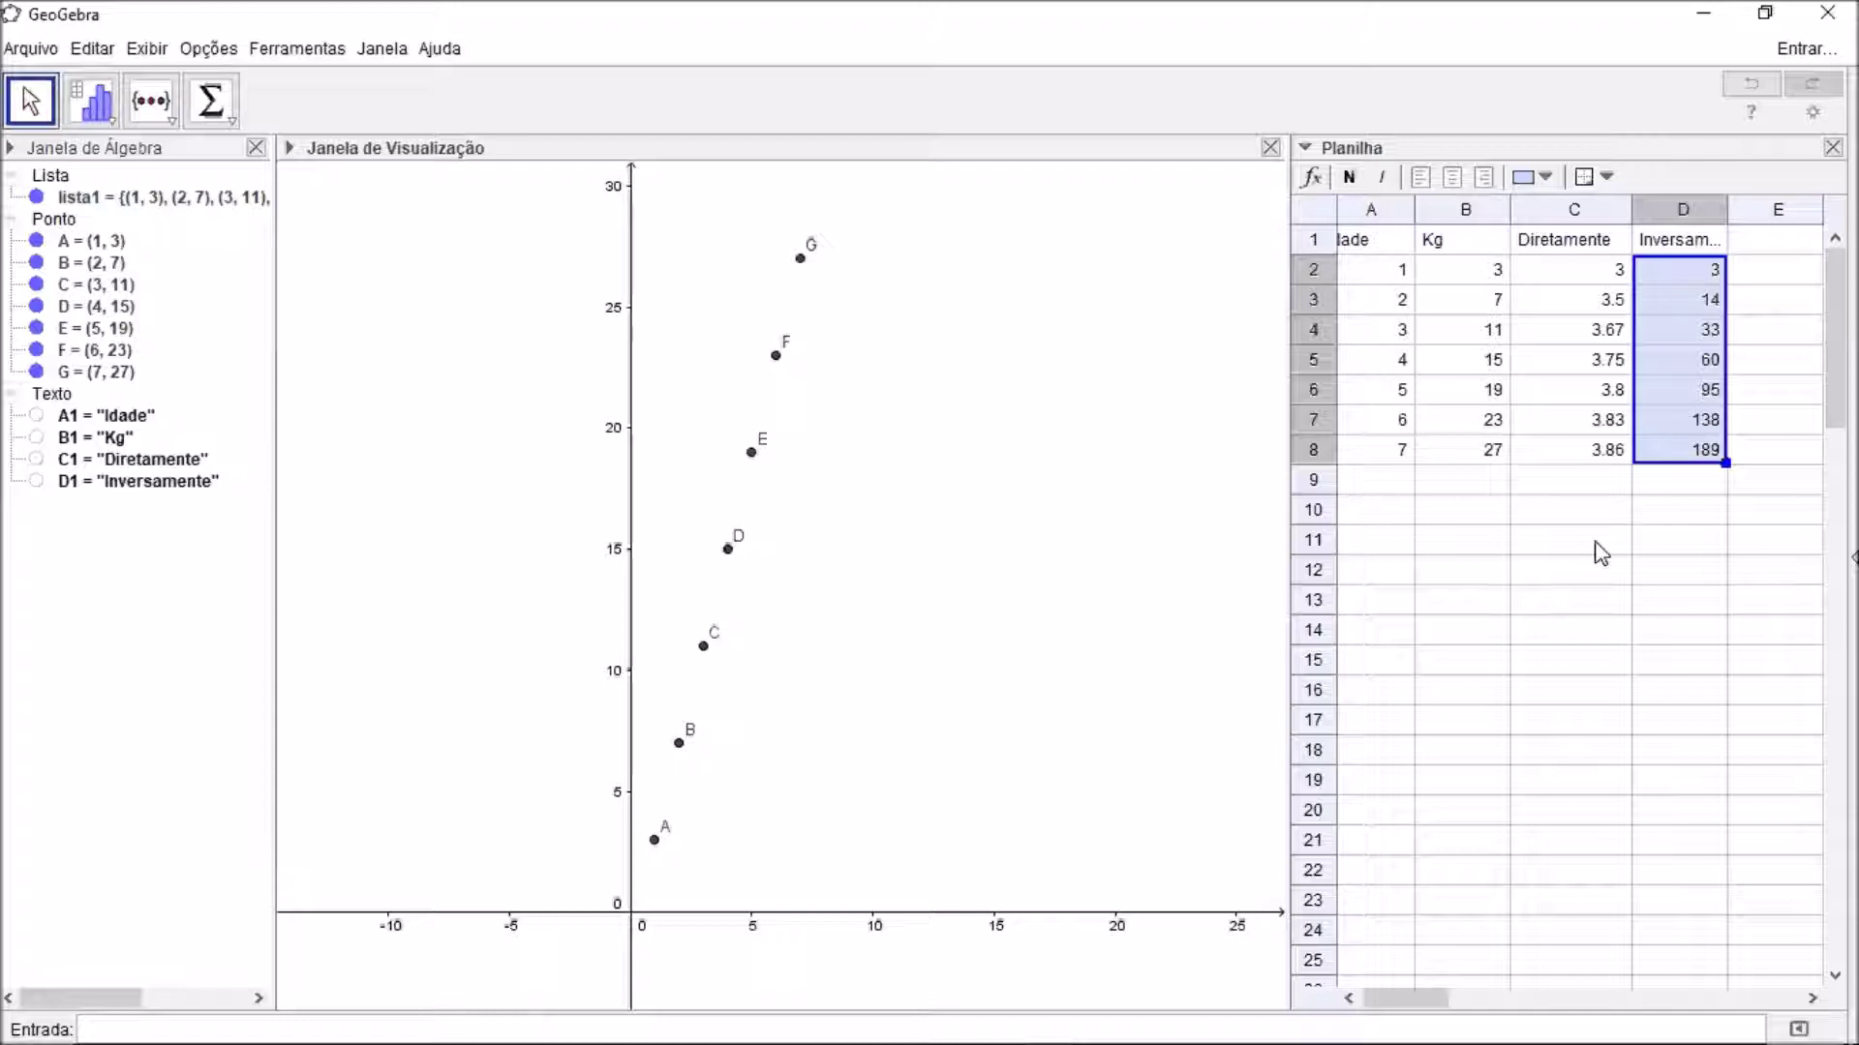
pyautogui.click(1390, 481)
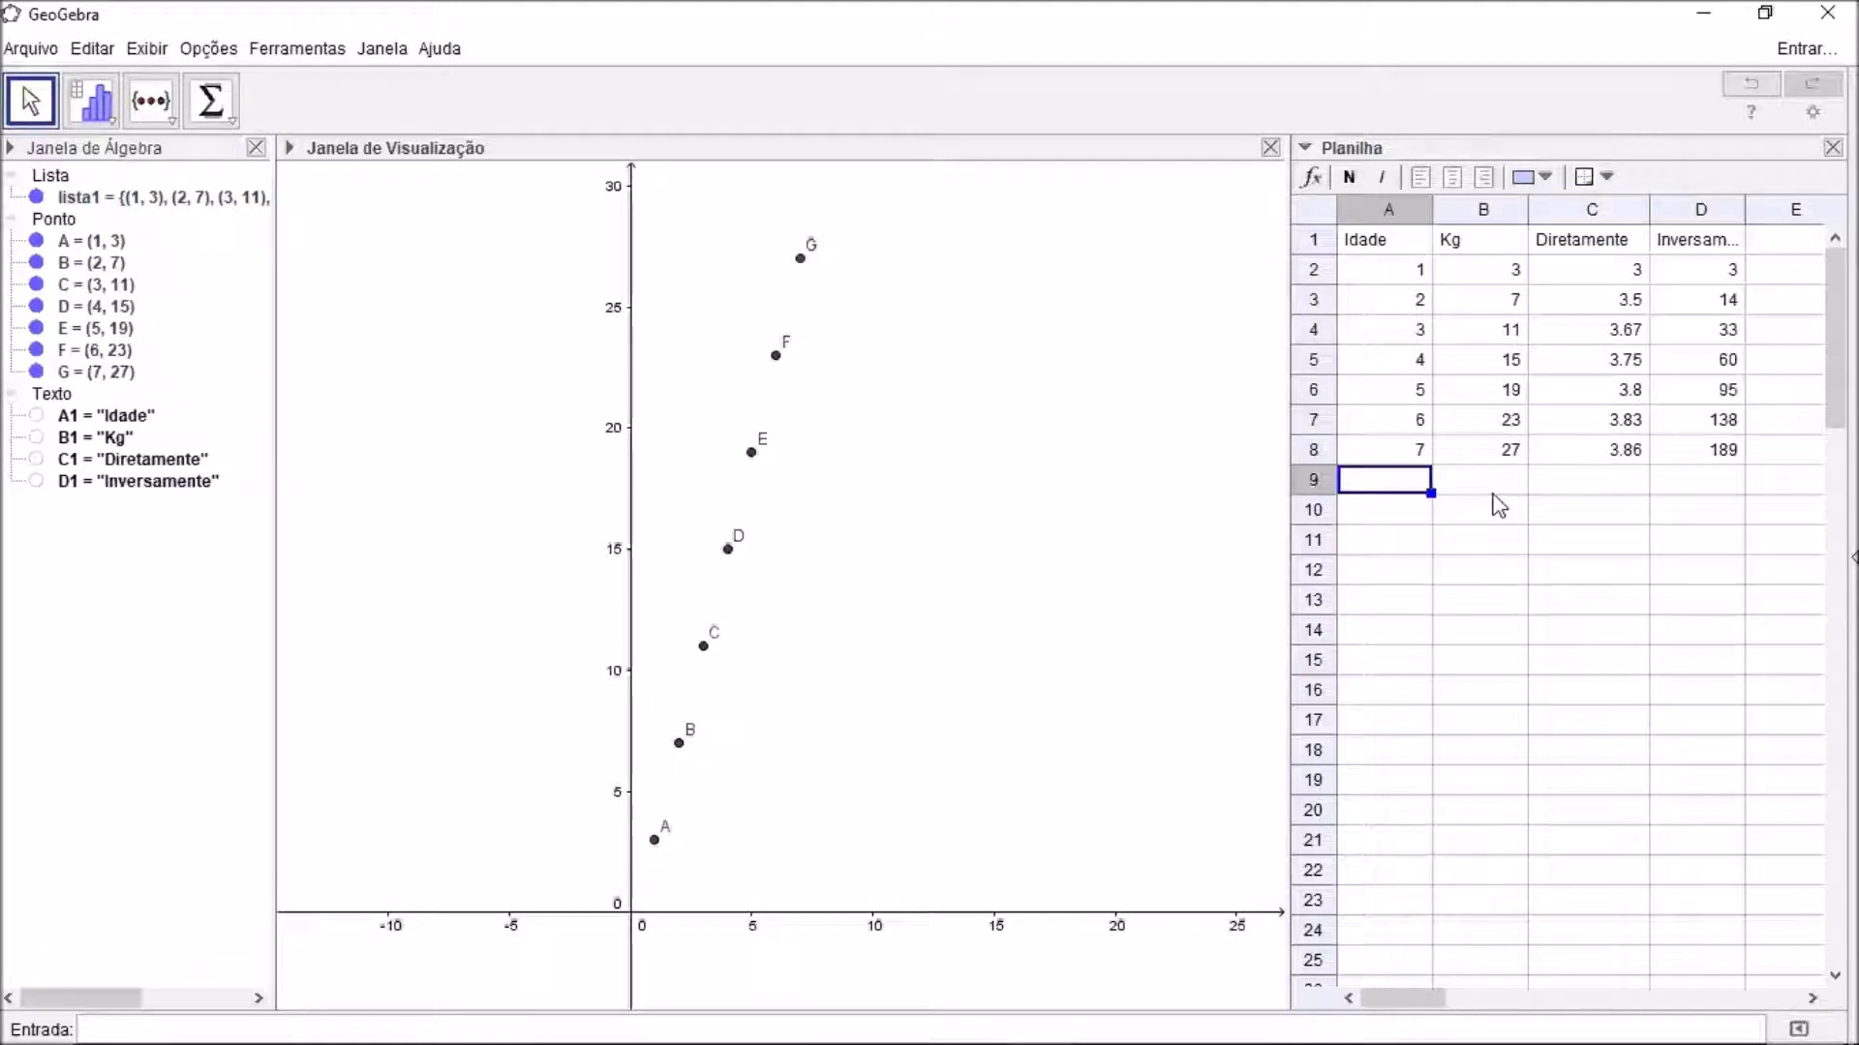
# - Compare consecutive ages in column A with the matching weights in column B to examine how the weight increases each year
pyautogui.click(1419, 281)
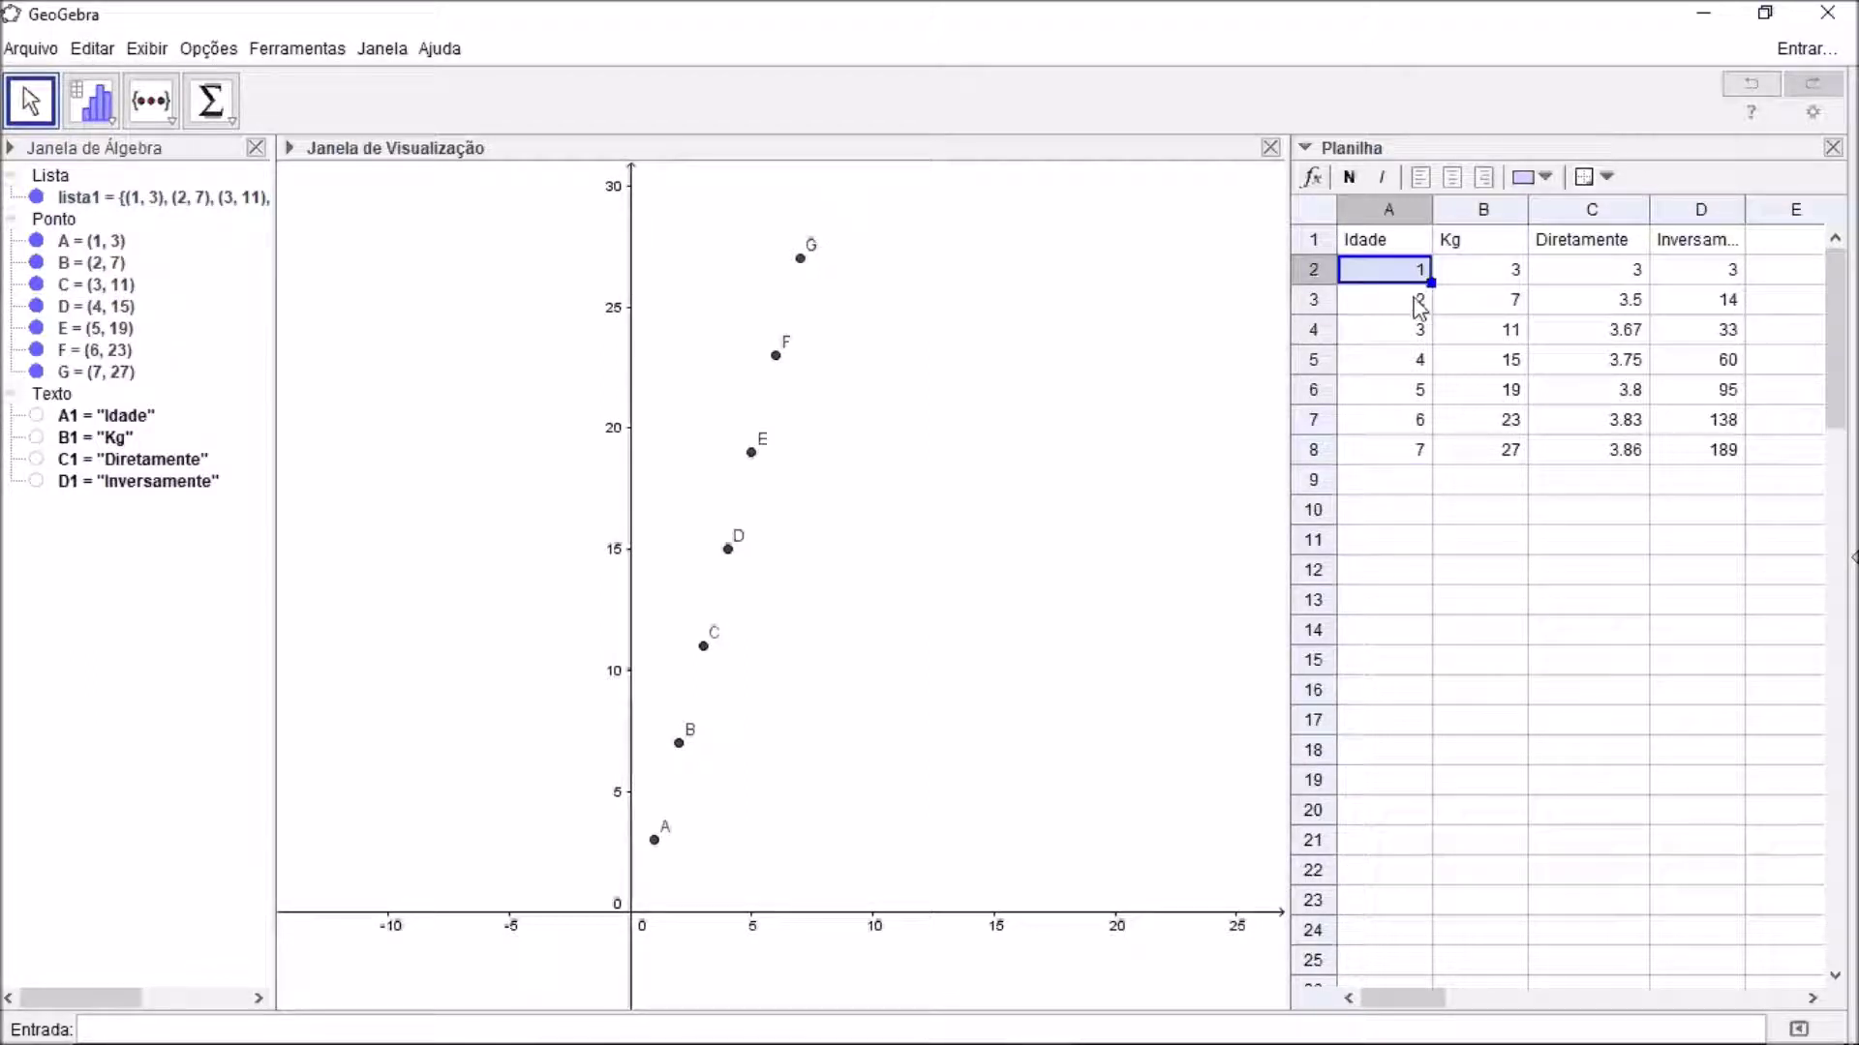
pyautogui.click(1419, 306)
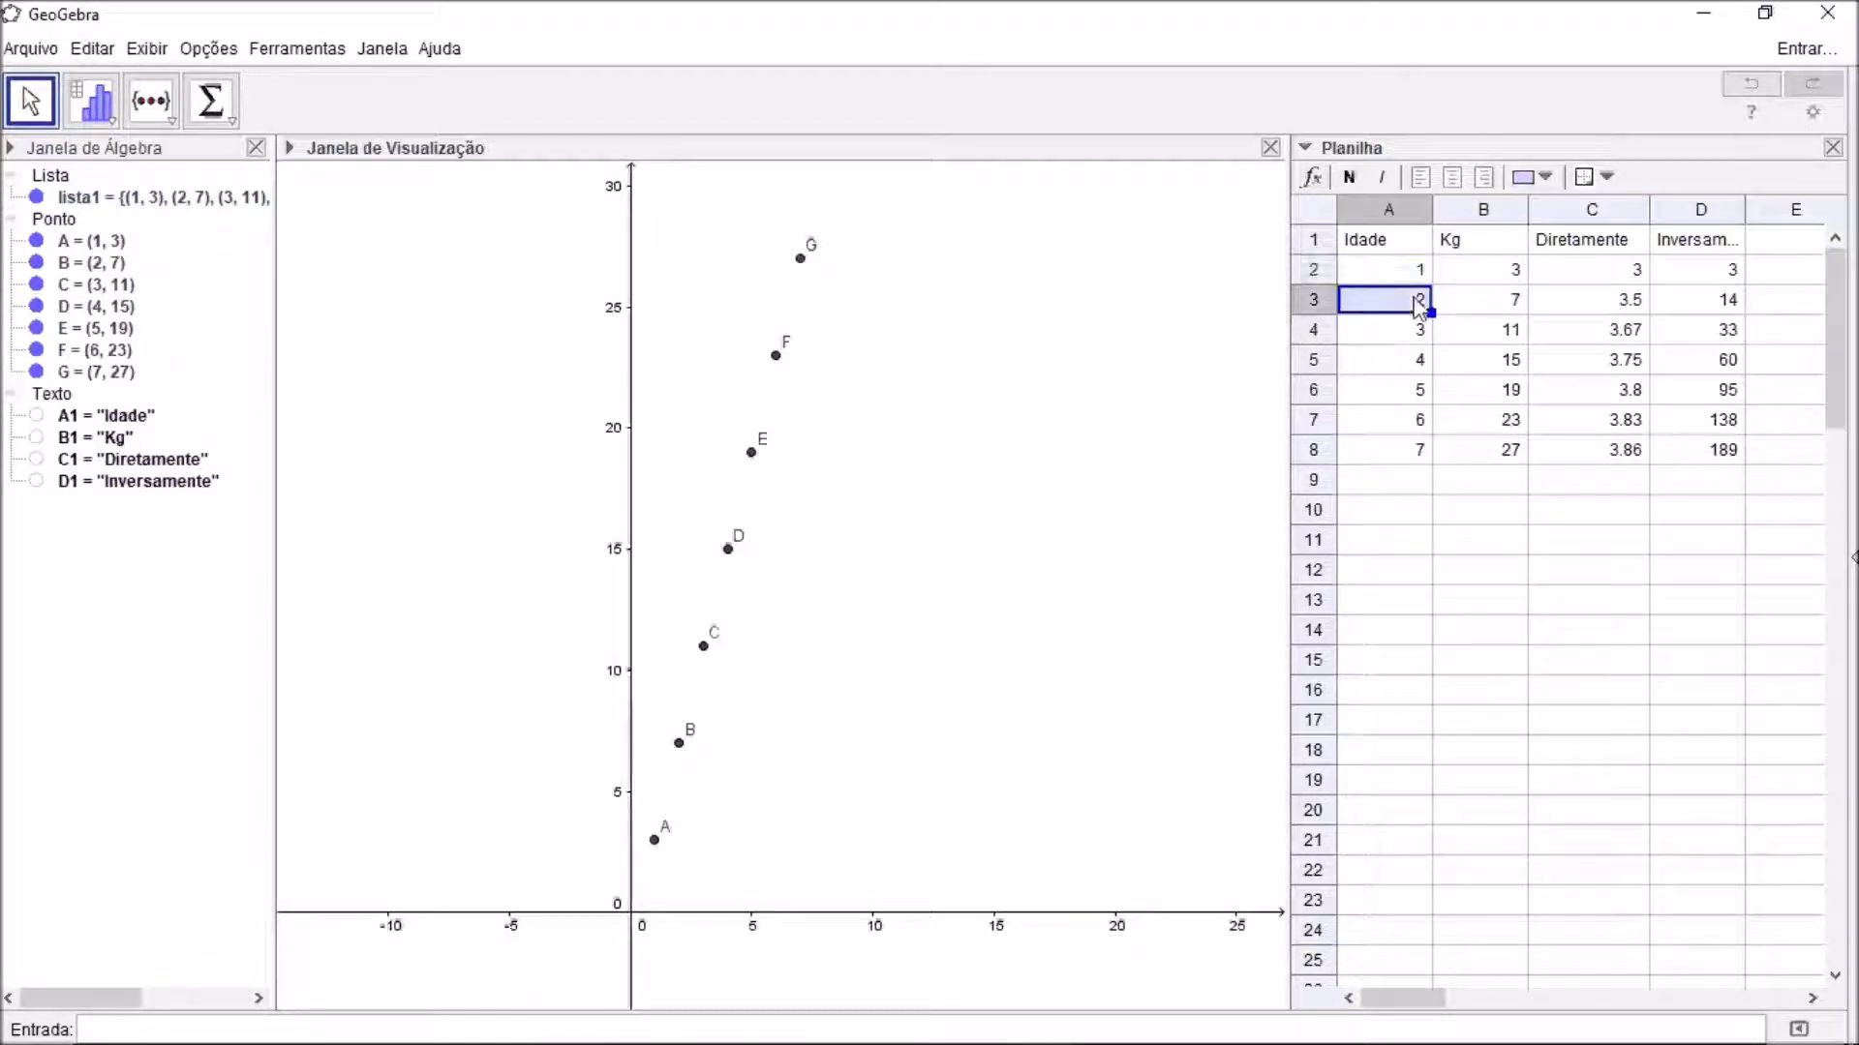
pyautogui.click(1514, 279)
pyautogui.click(1518, 306)
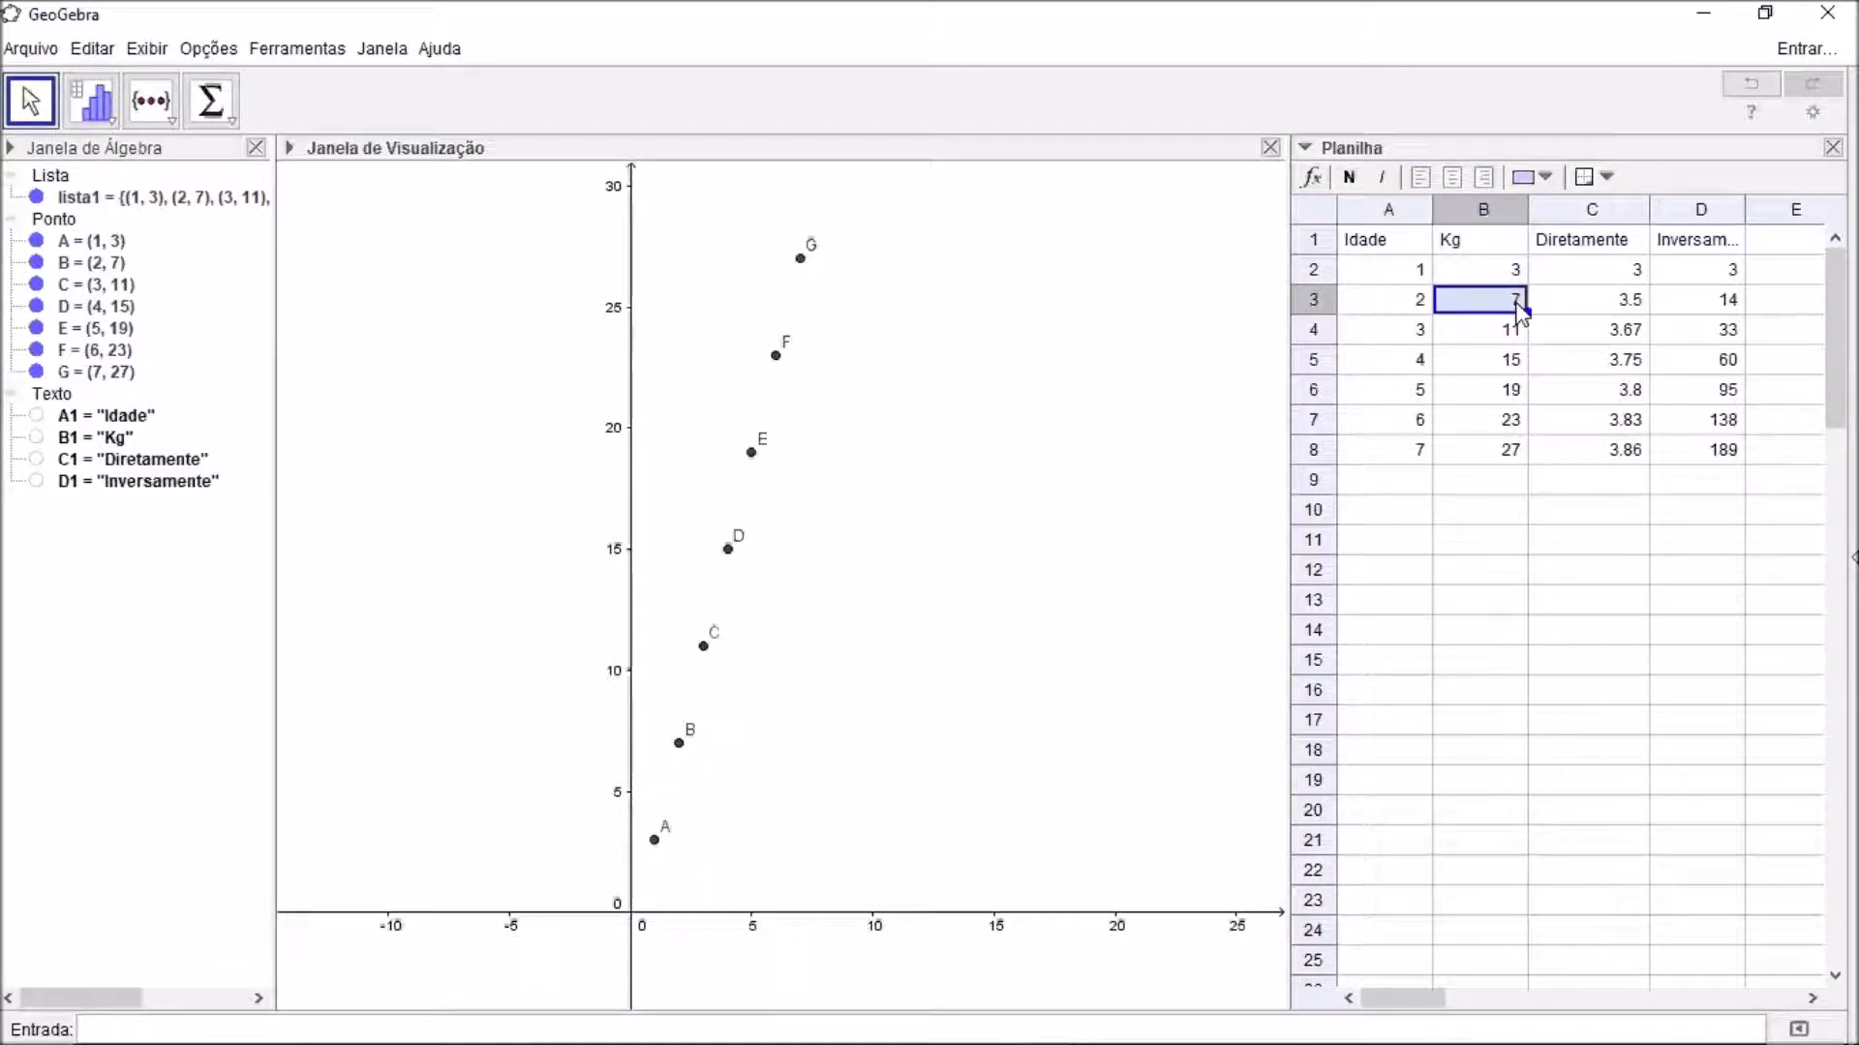
pyautogui.click(1416, 308)
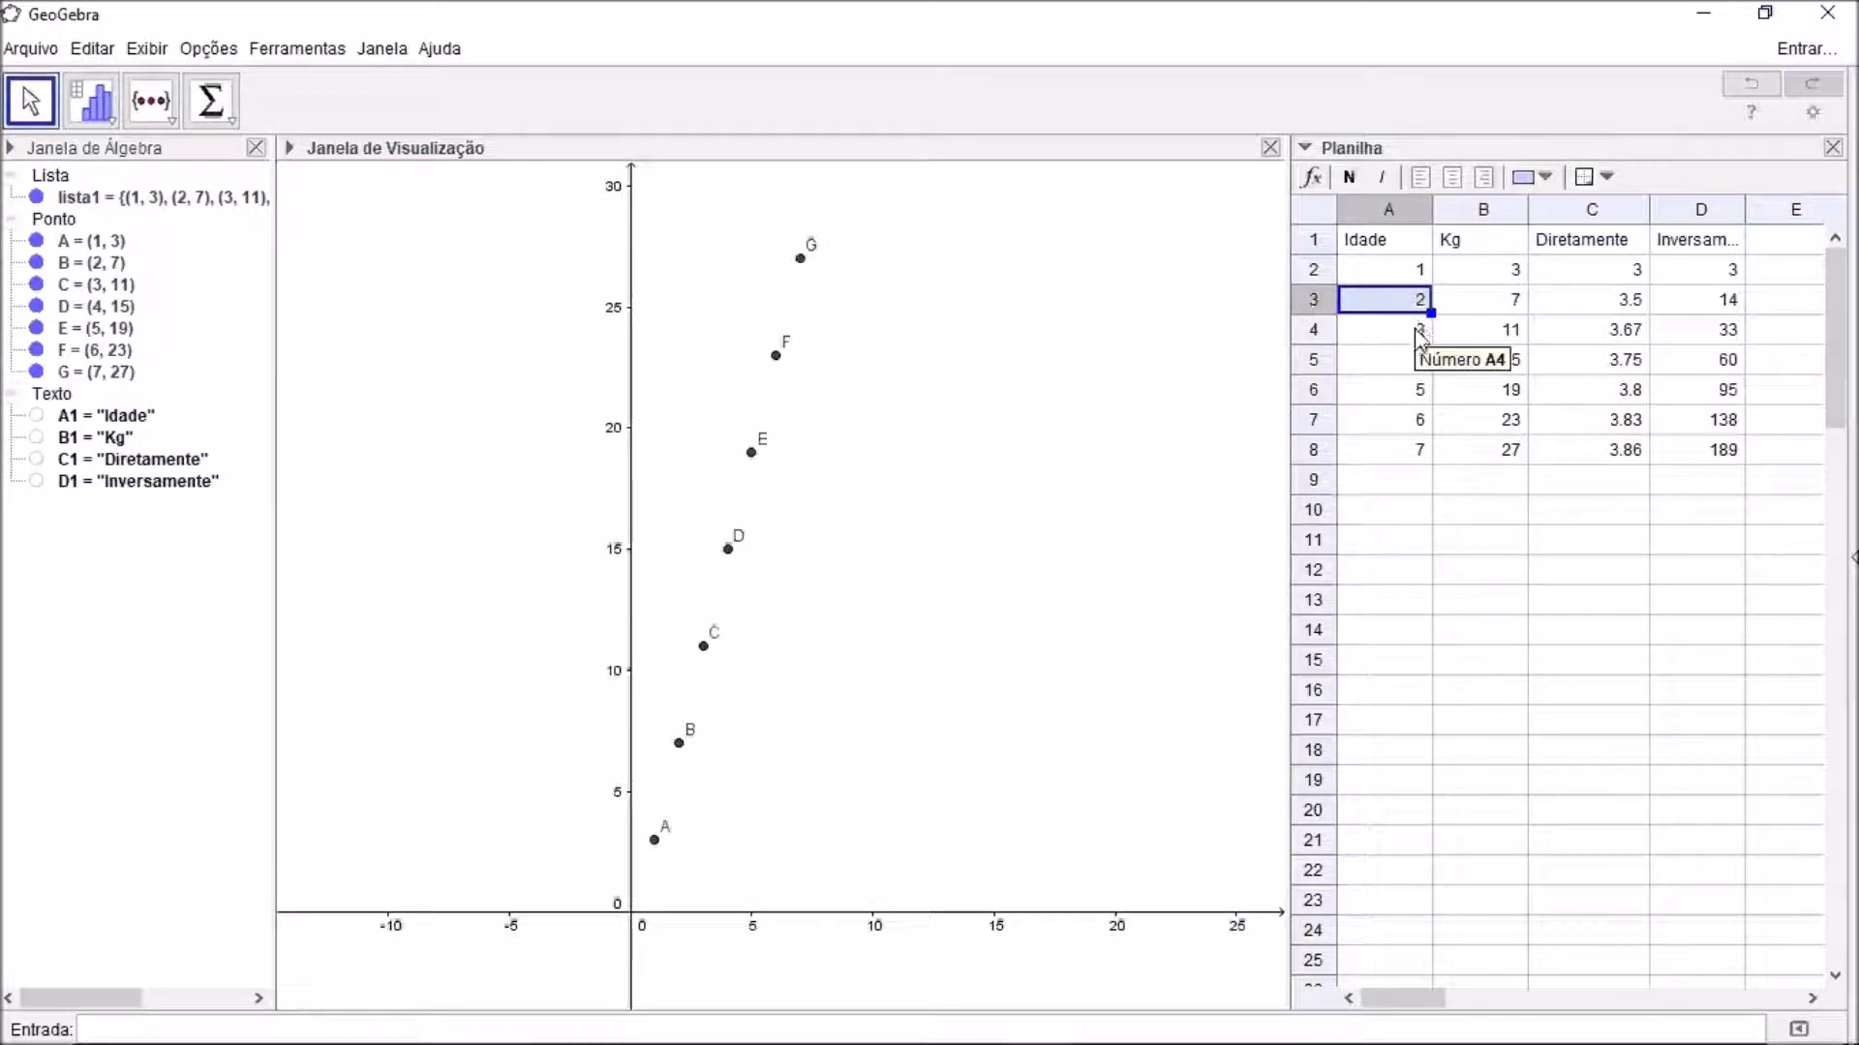
pyautogui.click(1418, 334)
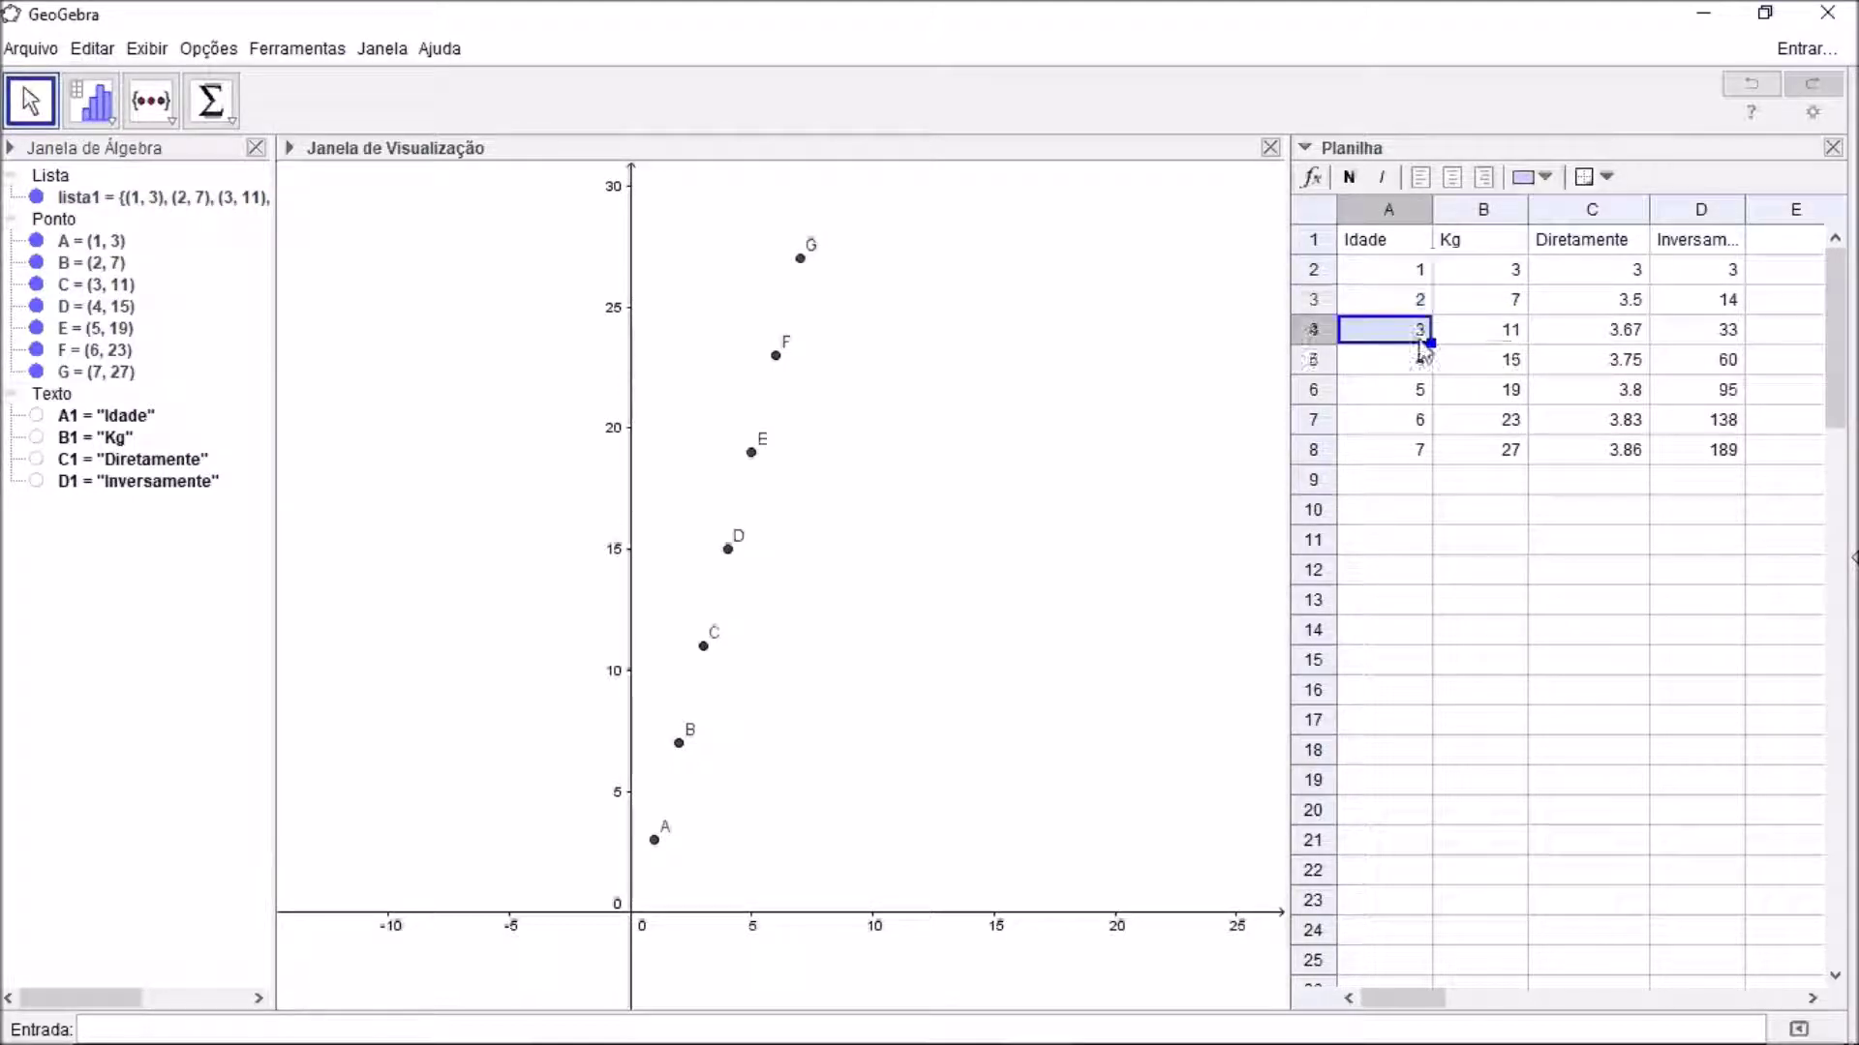
pyautogui.click(1512, 306)
pyautogui.click(1514, 335)
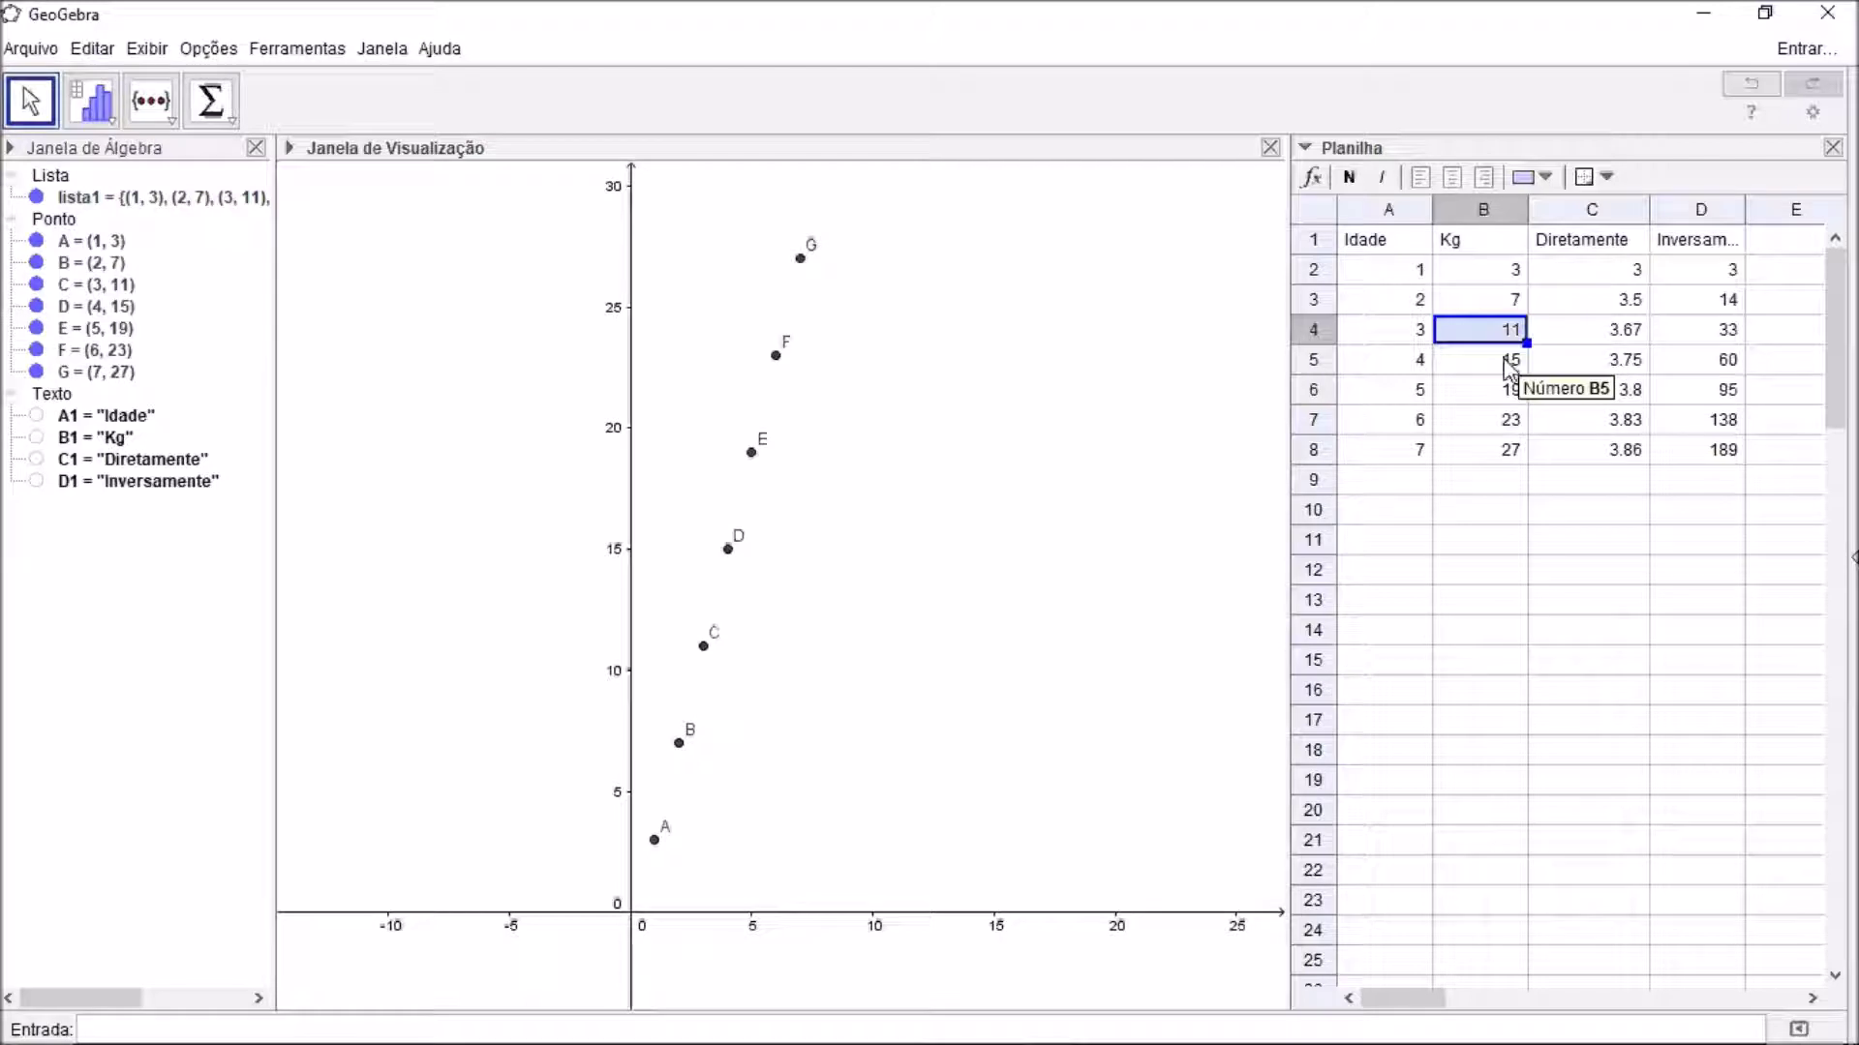
pyautogui.click(1513, 368)
pyautogui.click(1513, 393)
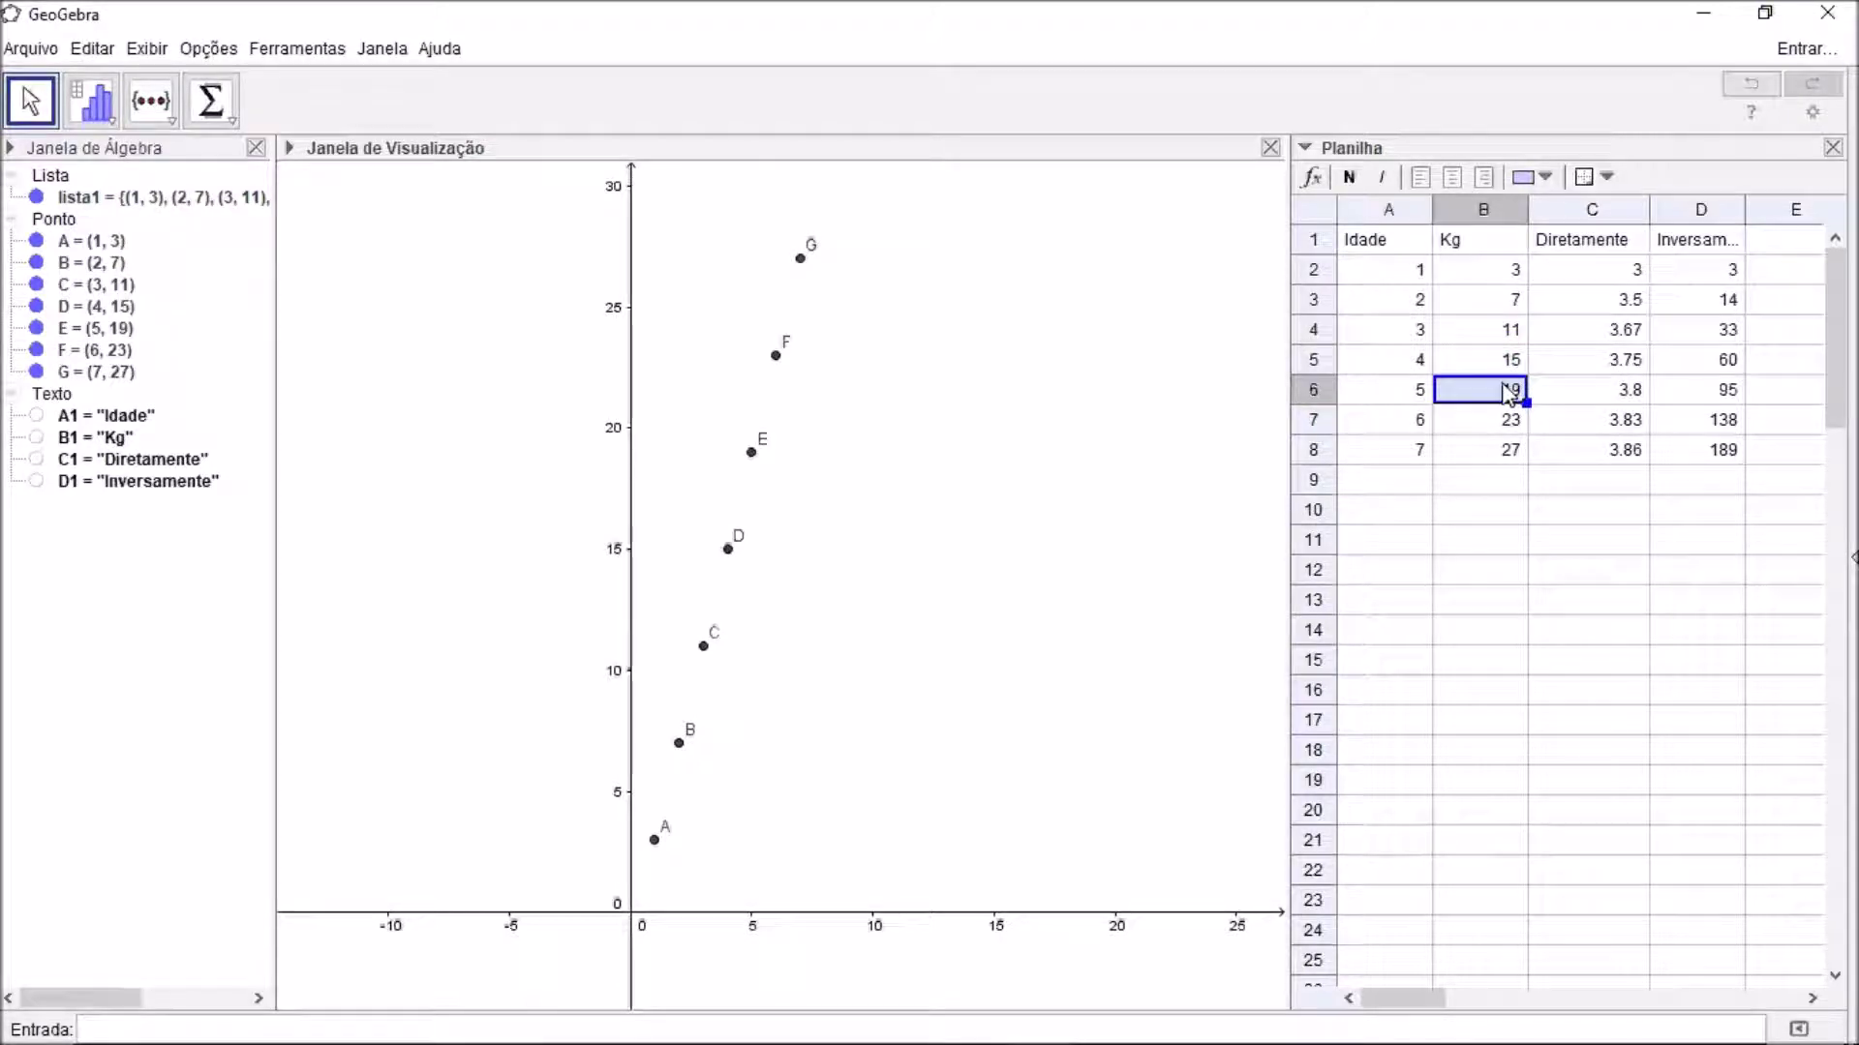
pyautogui.click(1515, 423)
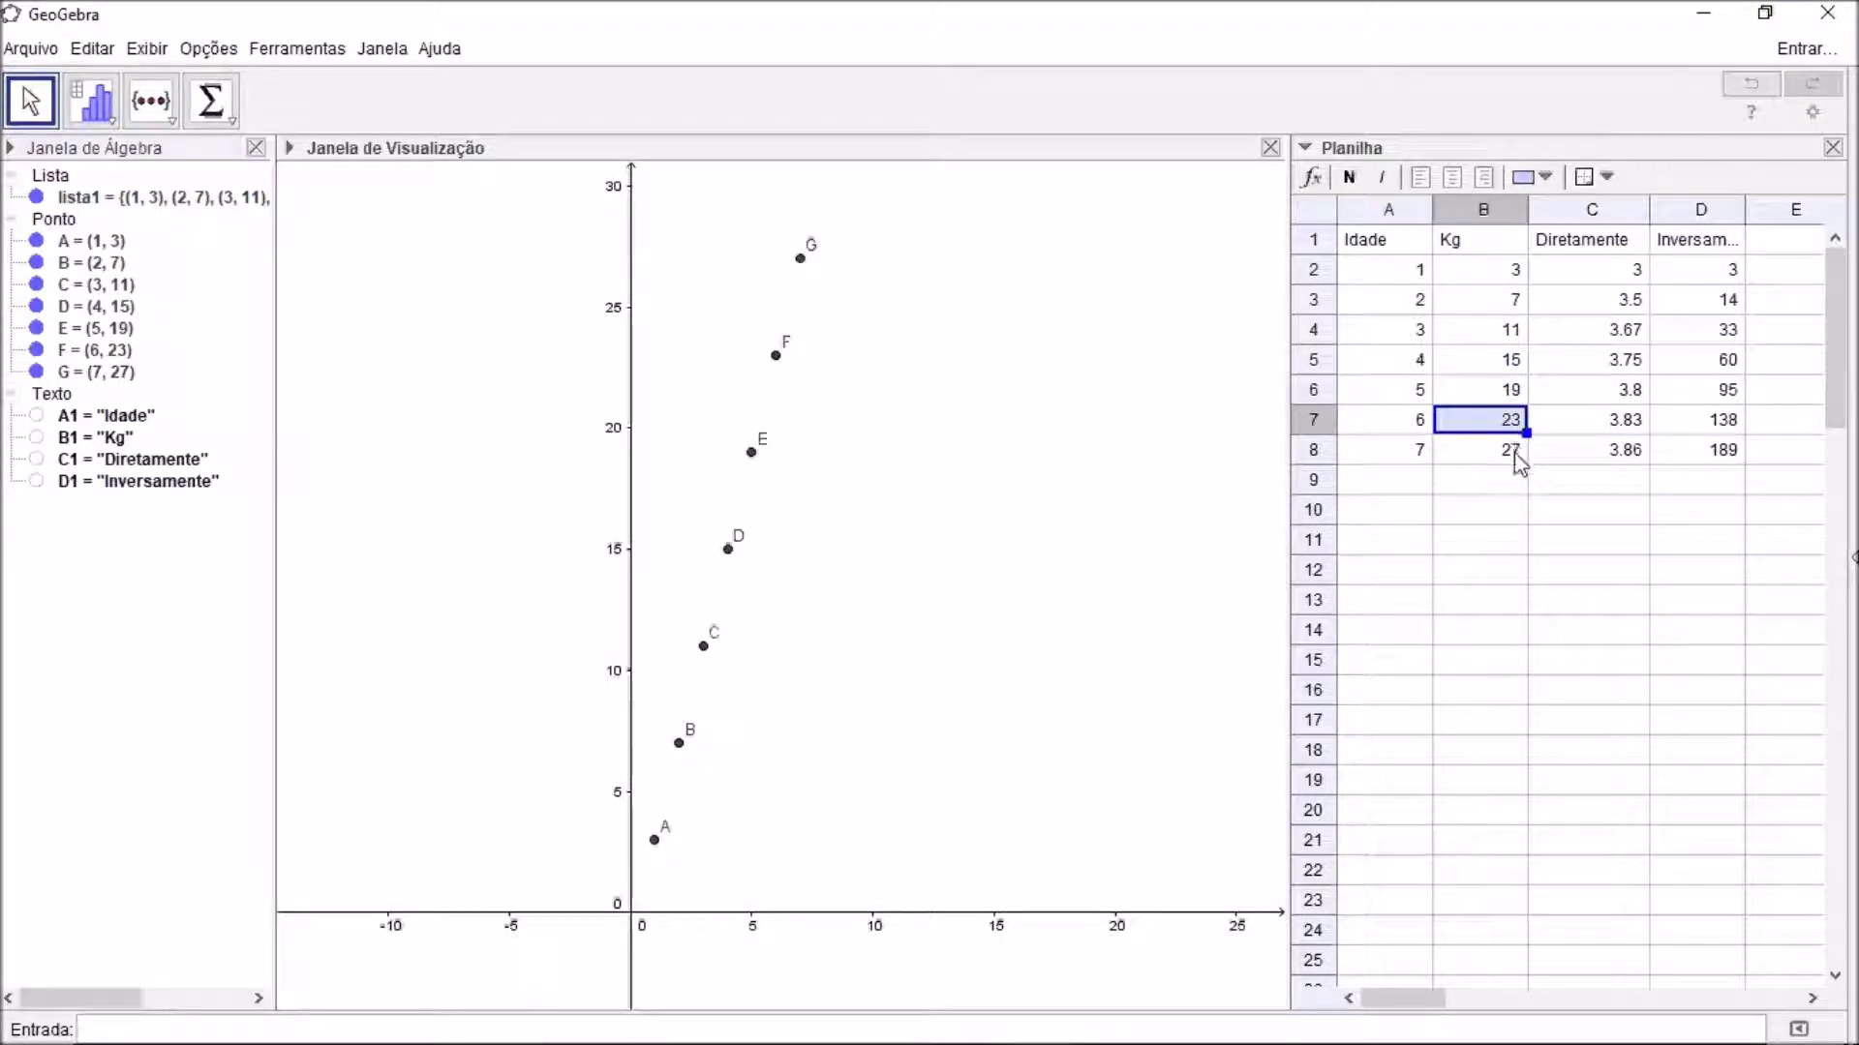
pyautogui.click(1516, 455)
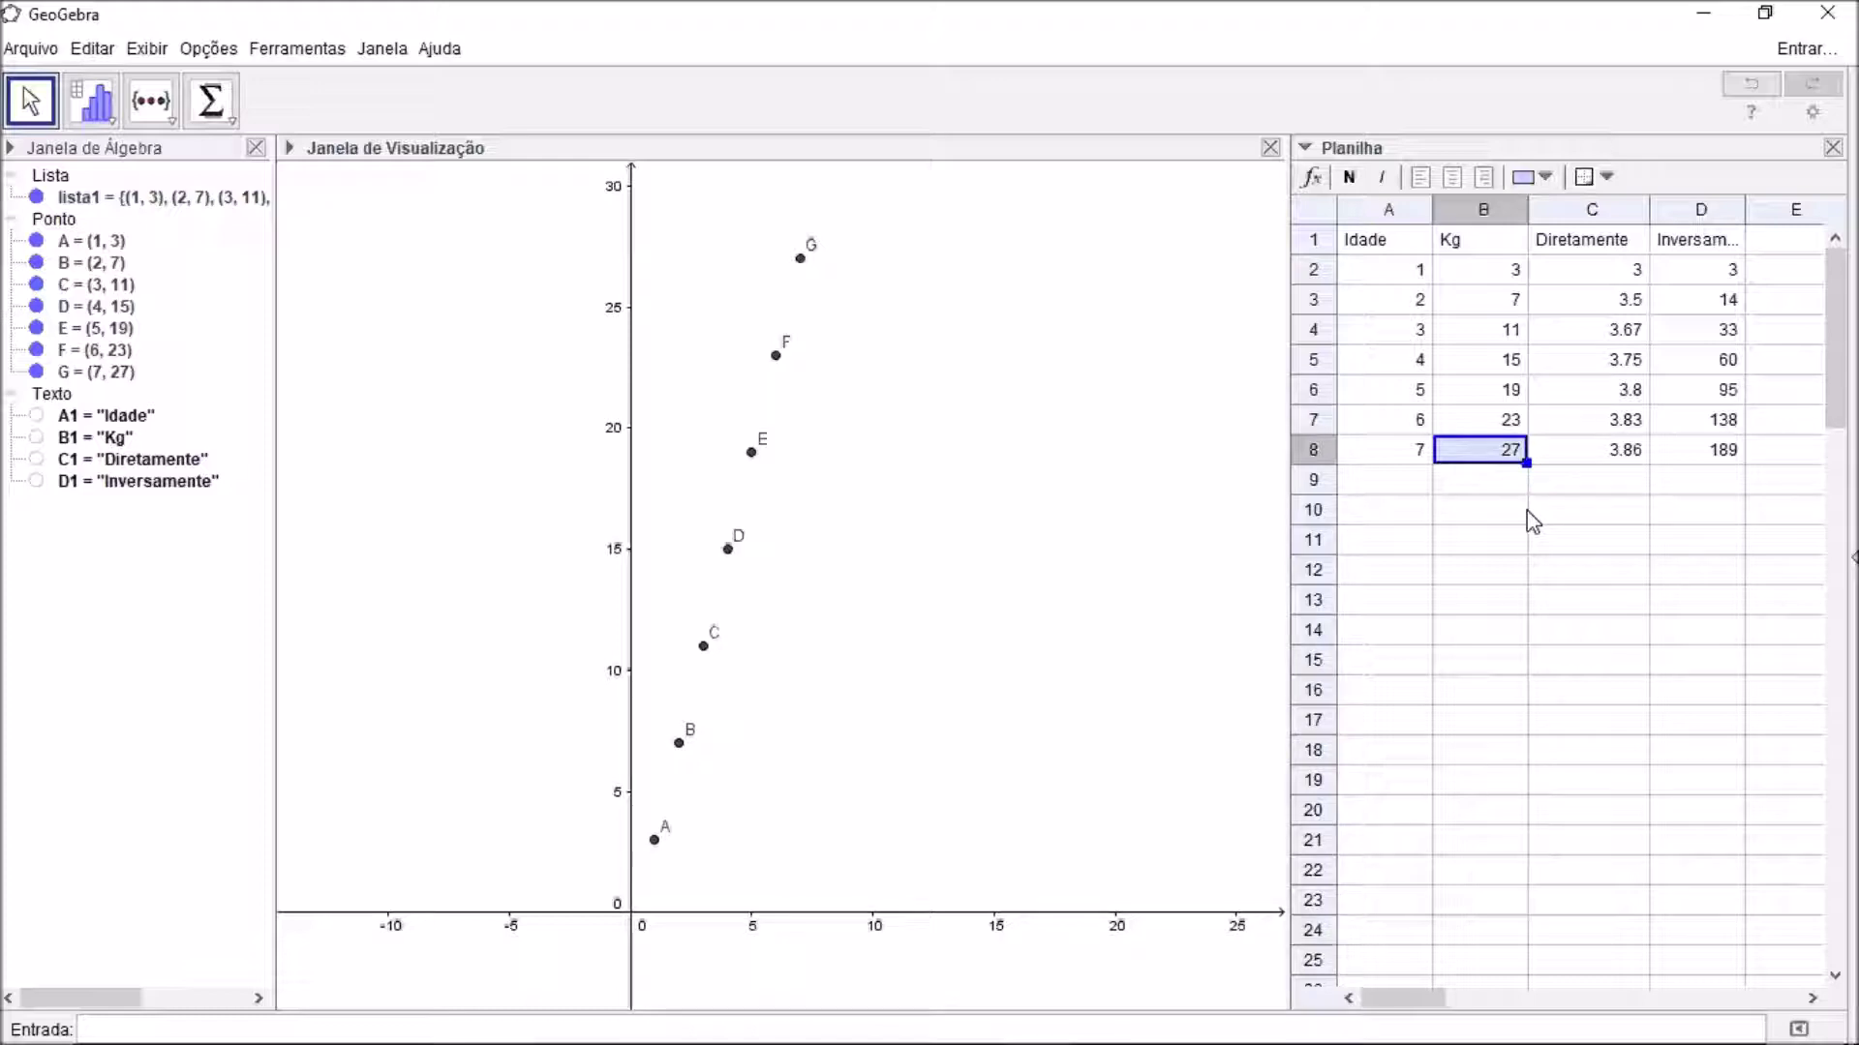
# - Enter the equation y=4x in cell A10 to plot that line against the age-weight points
pyautogui.press('Escape')
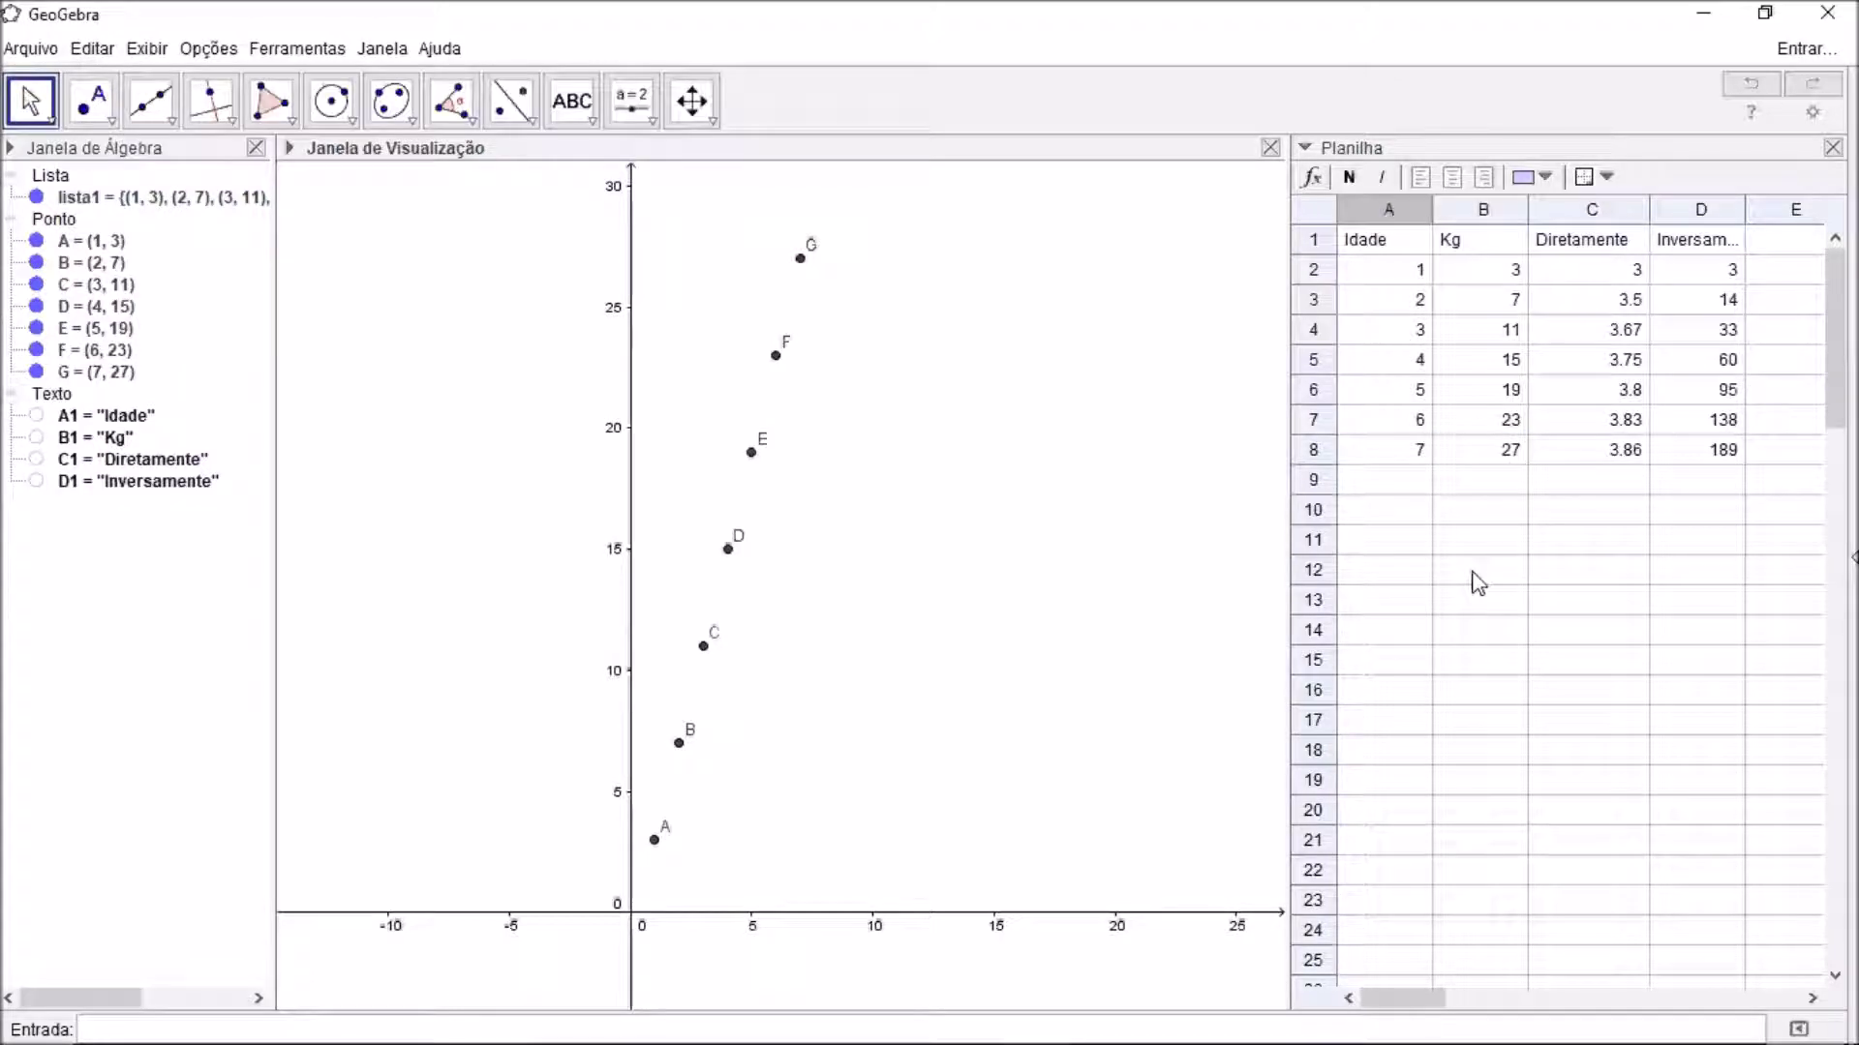
pyautogui.click(1417, 510)
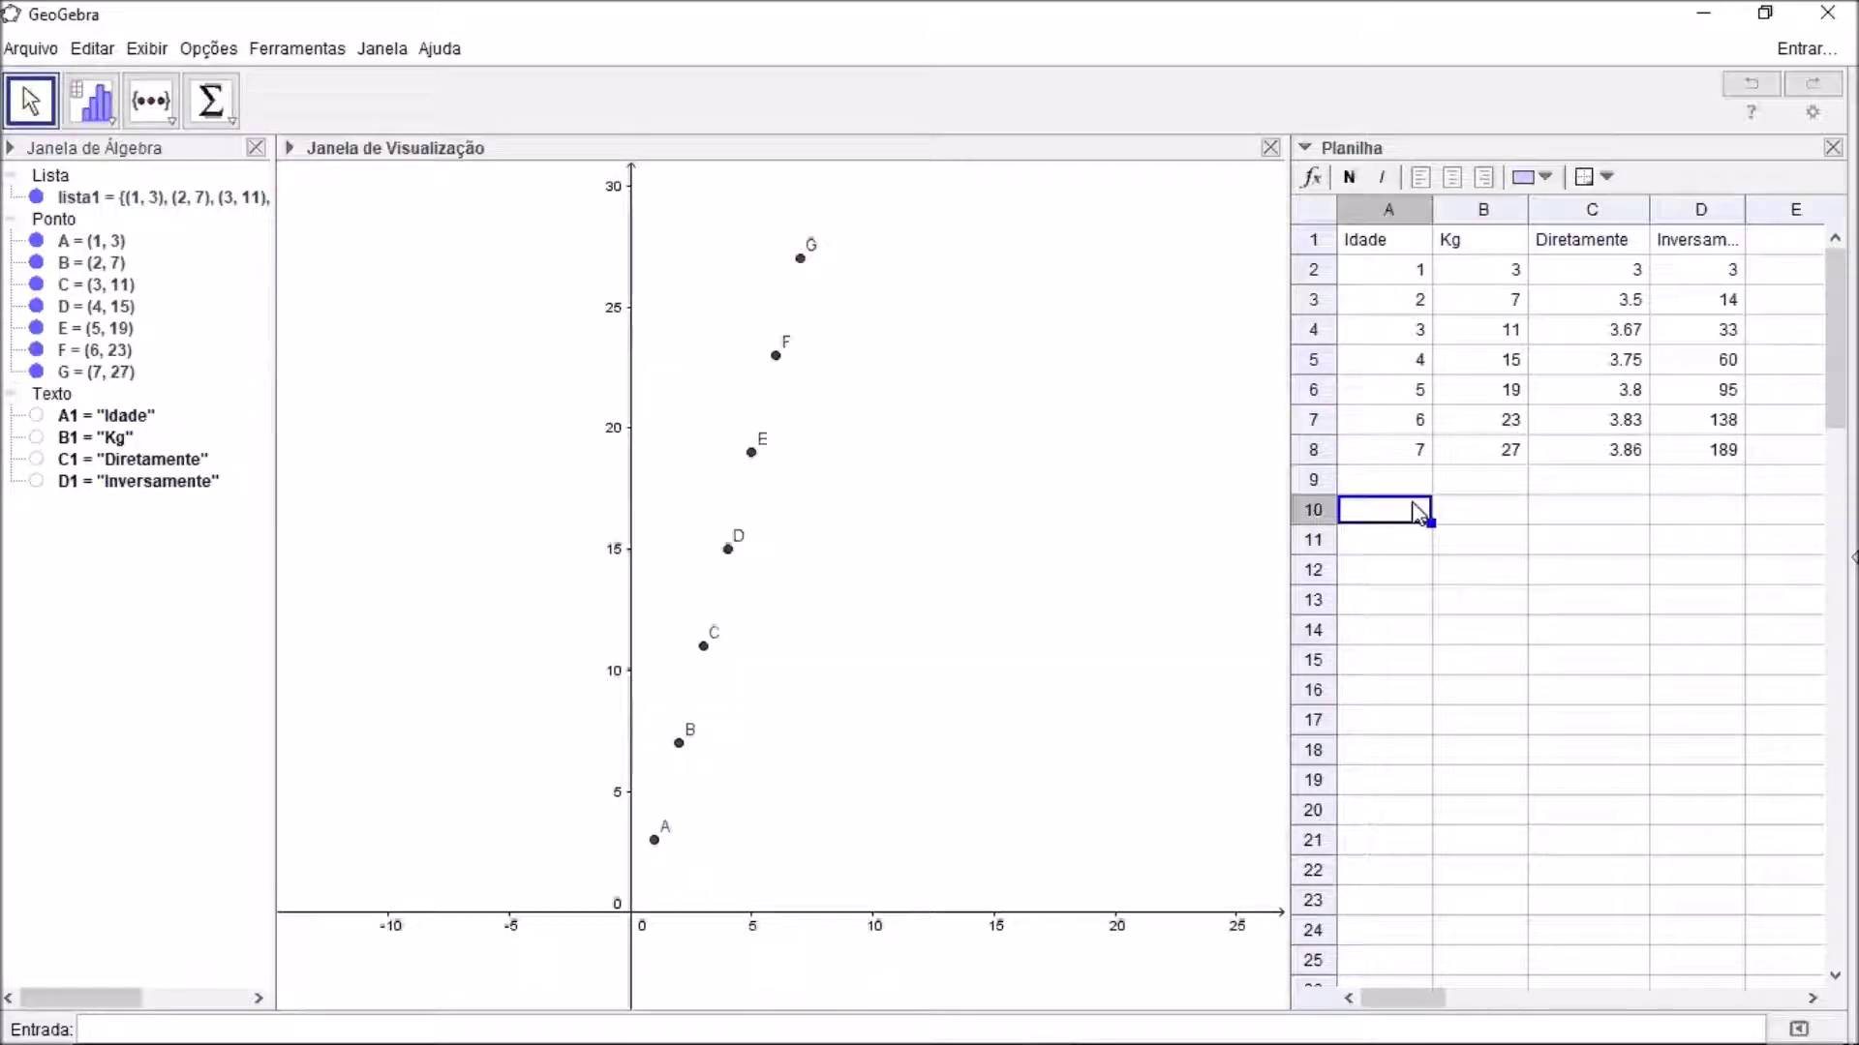
pyautogui.write('y=4x')
pyautogui.press('Return')
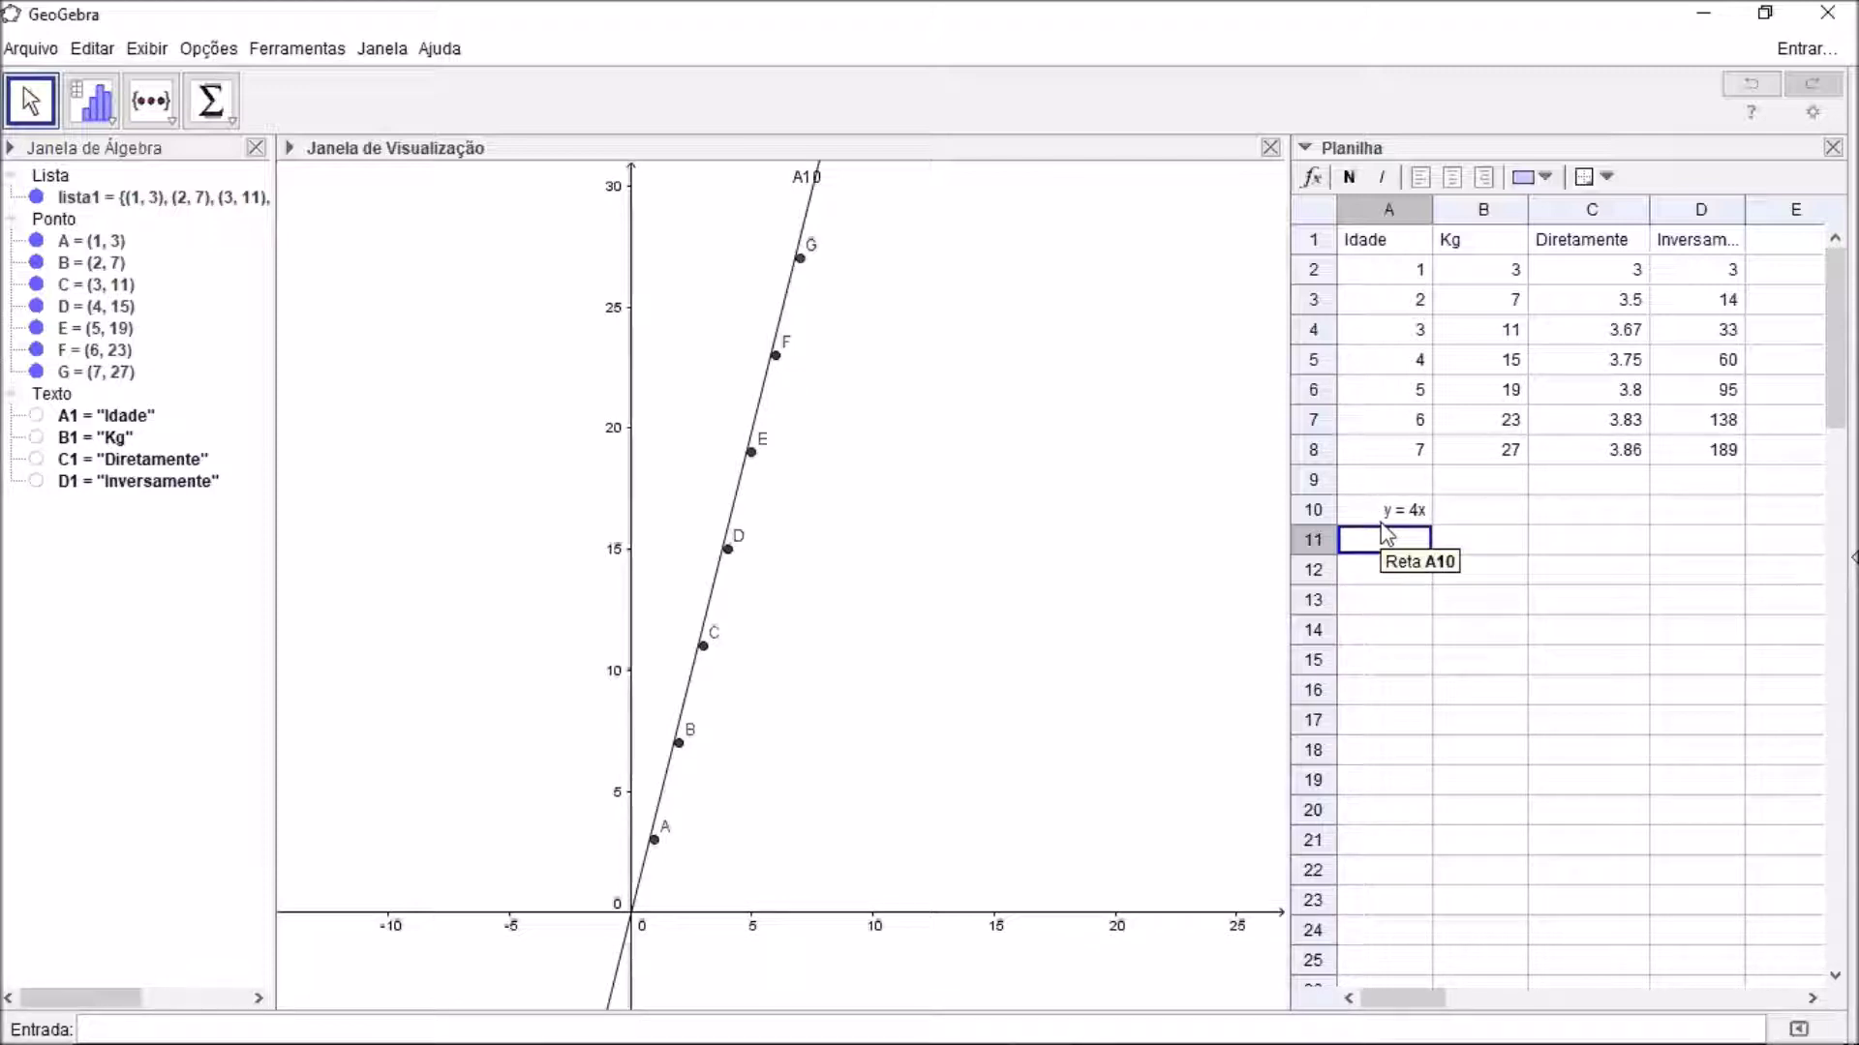
pyautogui.click(1425, 628)
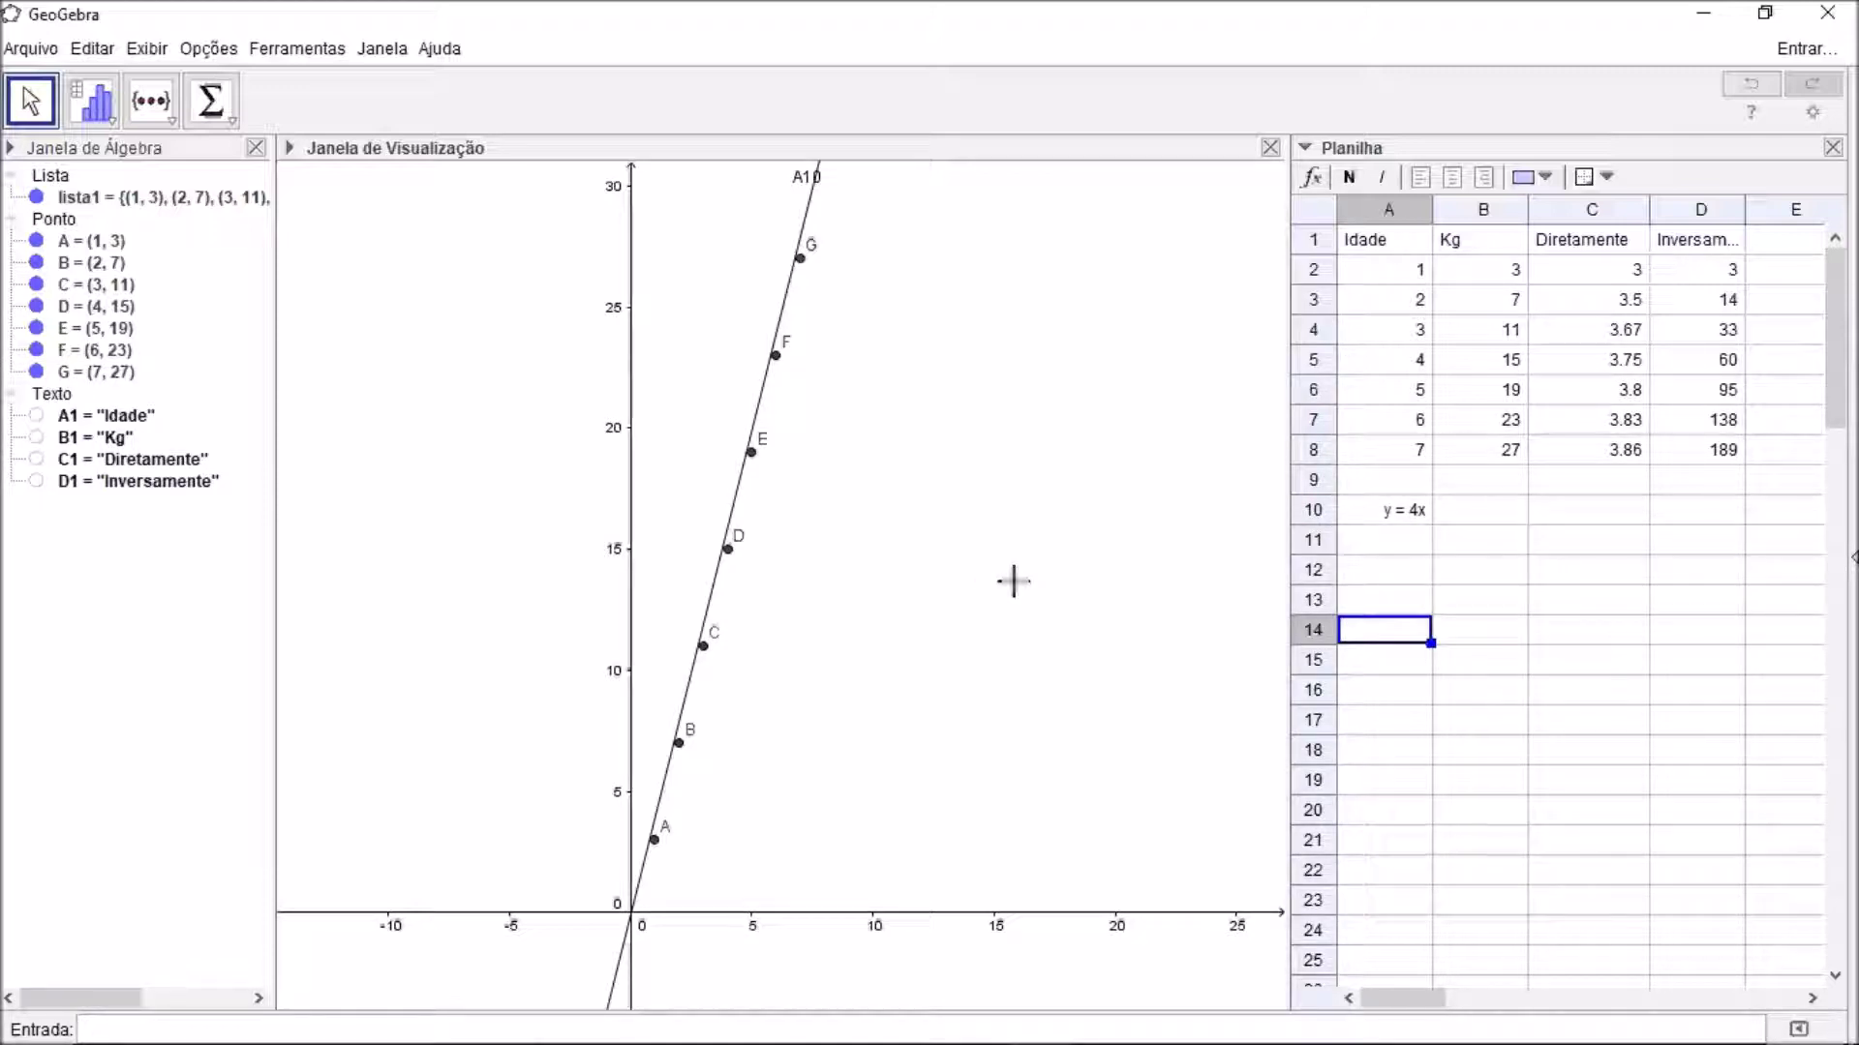
# - Draw a line through points A and B, and display its equation in the form y = a x + b
pyautogui.click(552, 252)
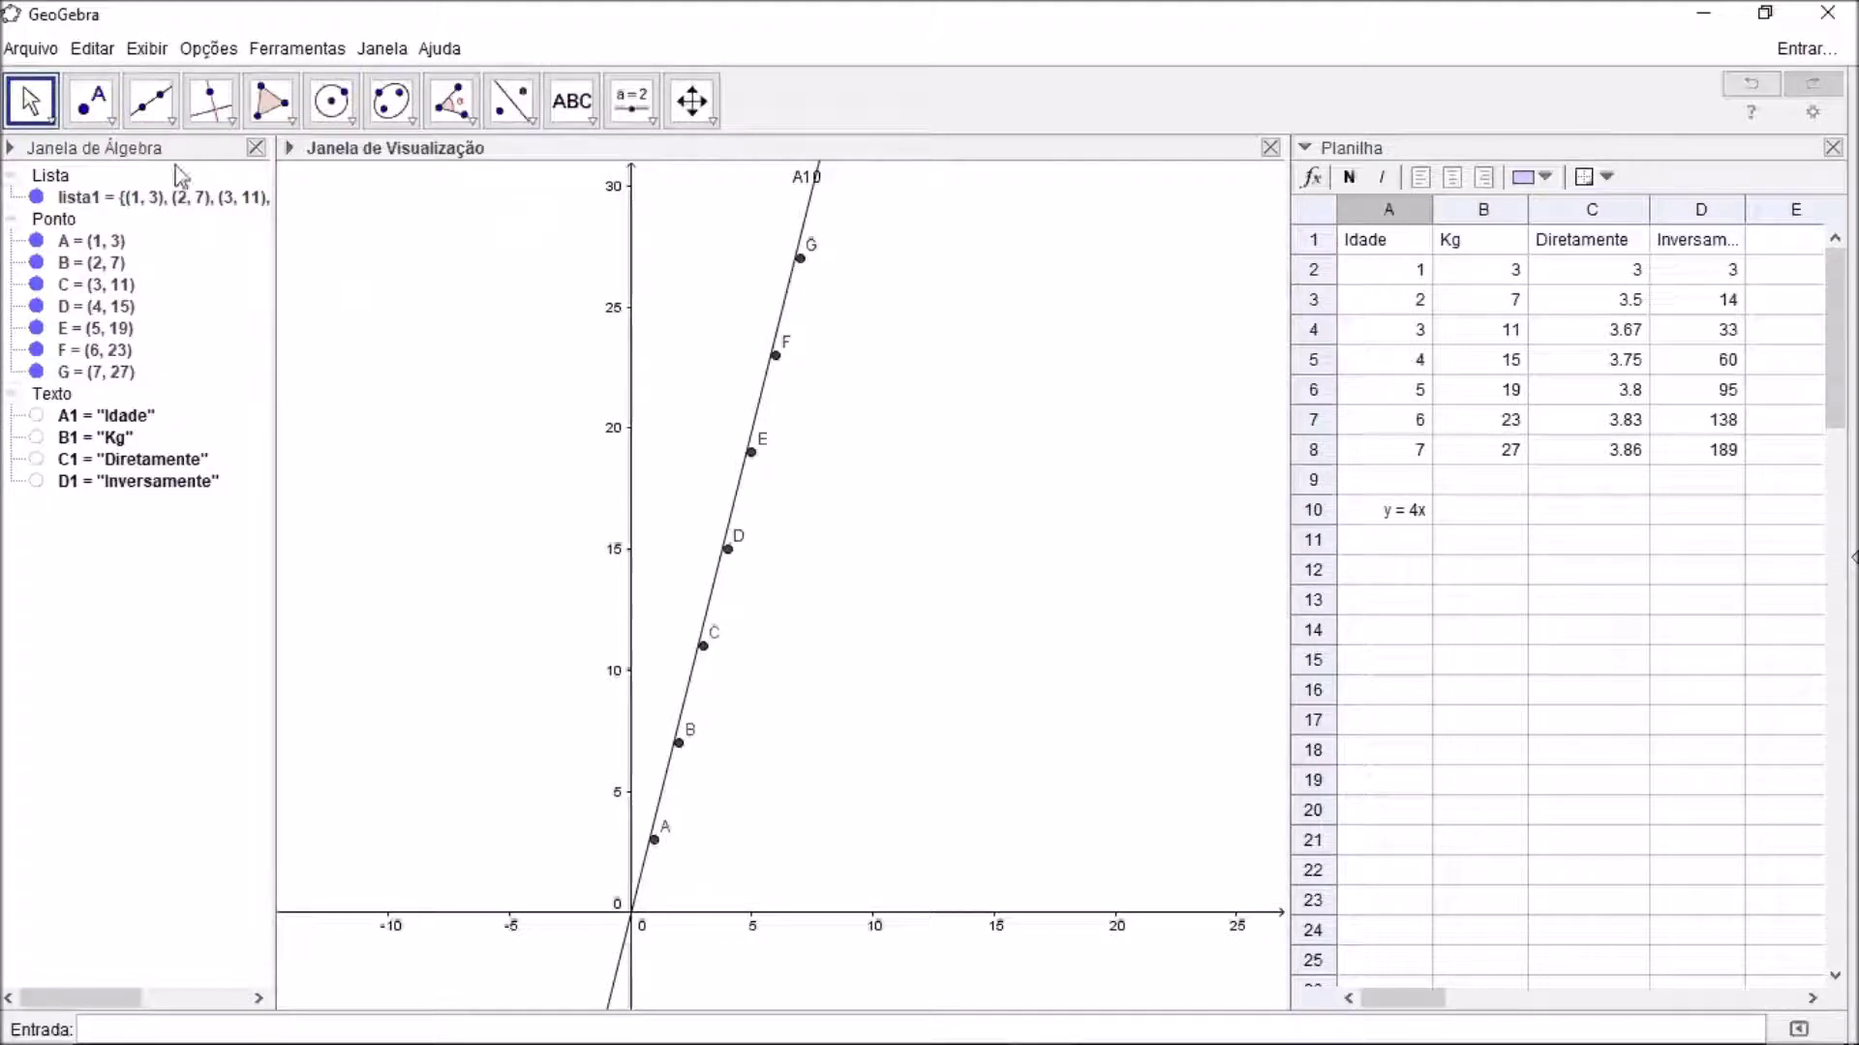
pyautogui.click(171, 121)
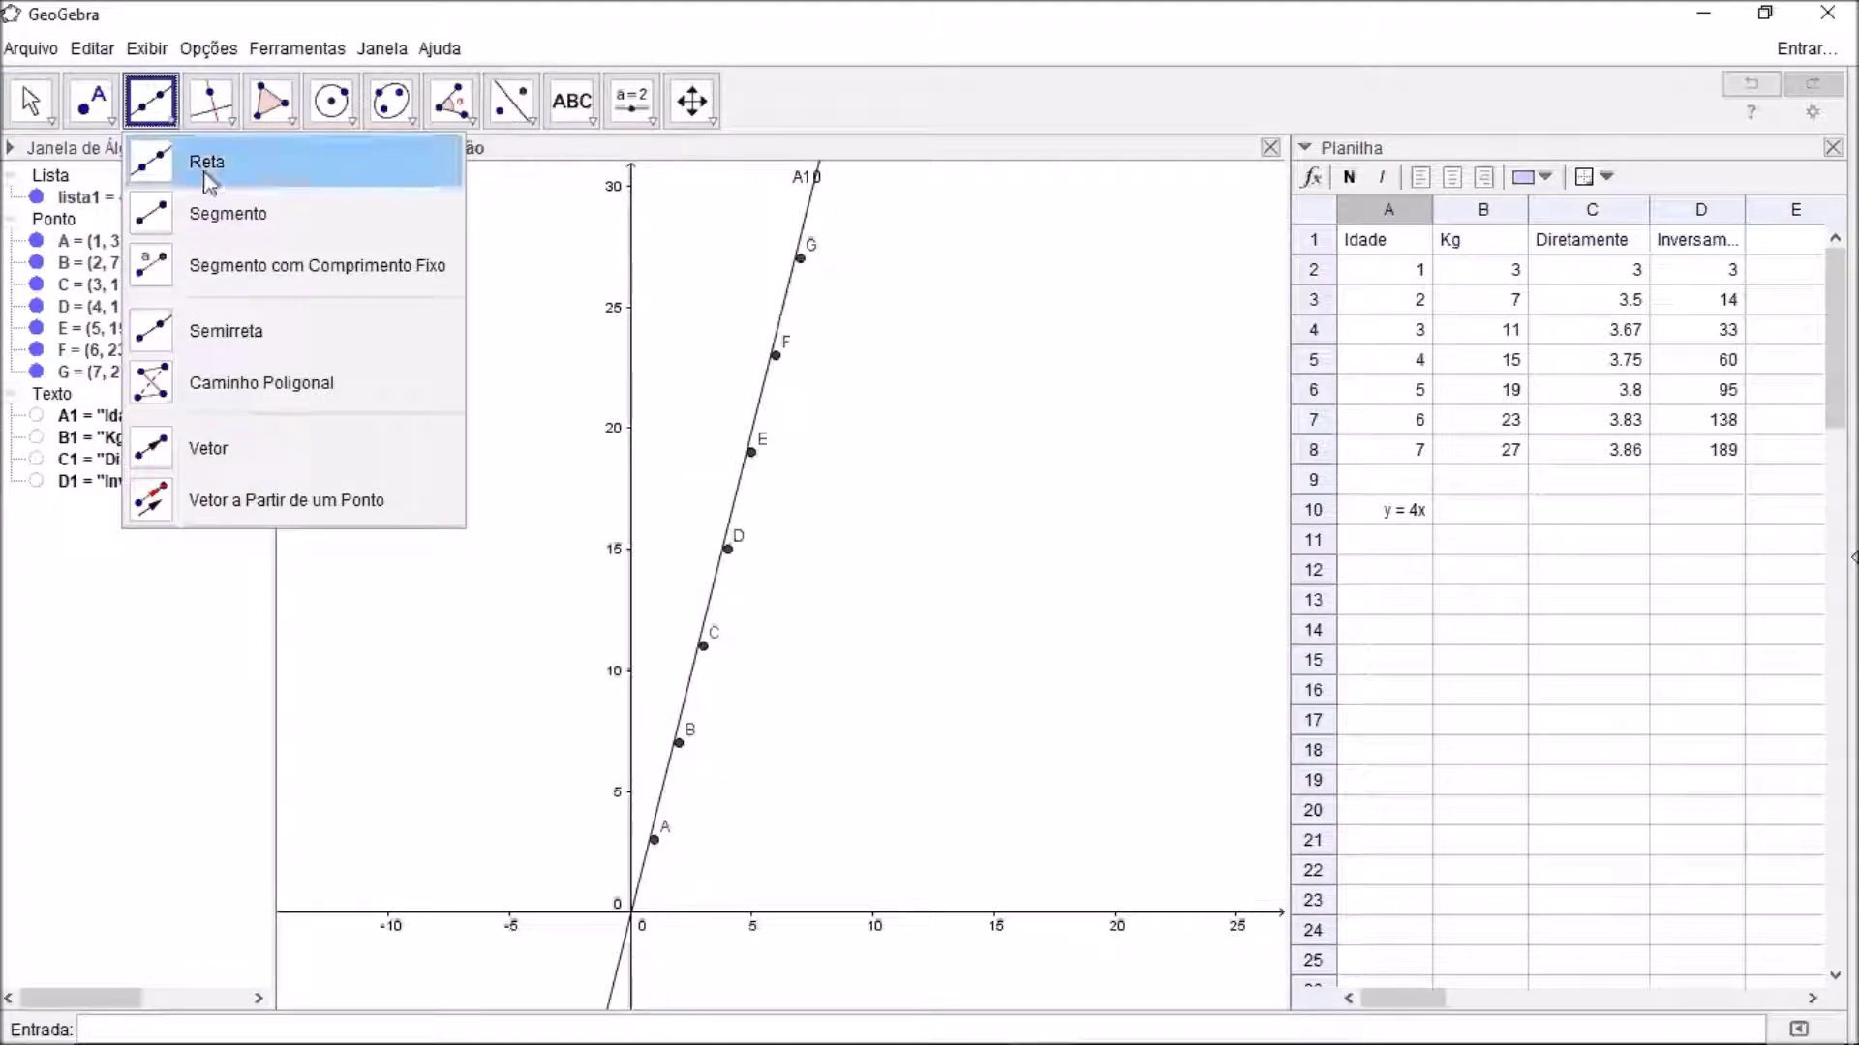
pyautogui.click(195, 167)
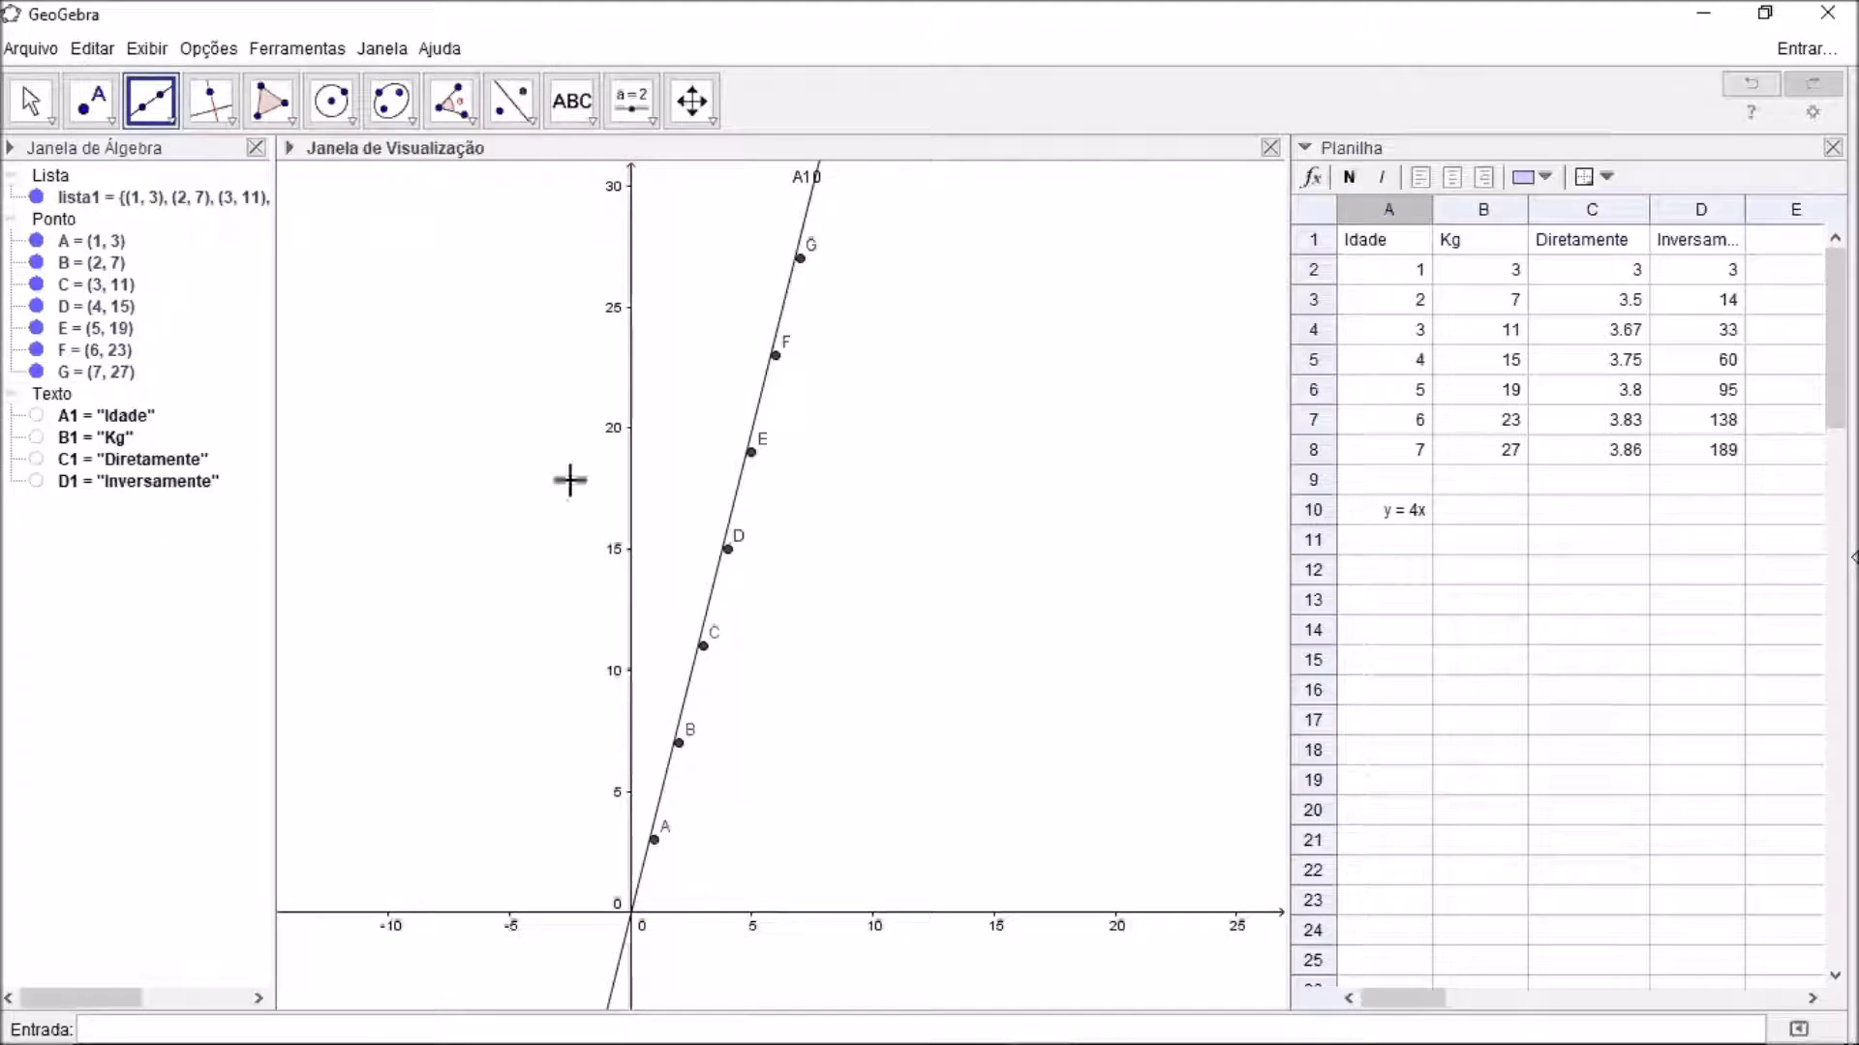
pyautogui.click(655, 842)
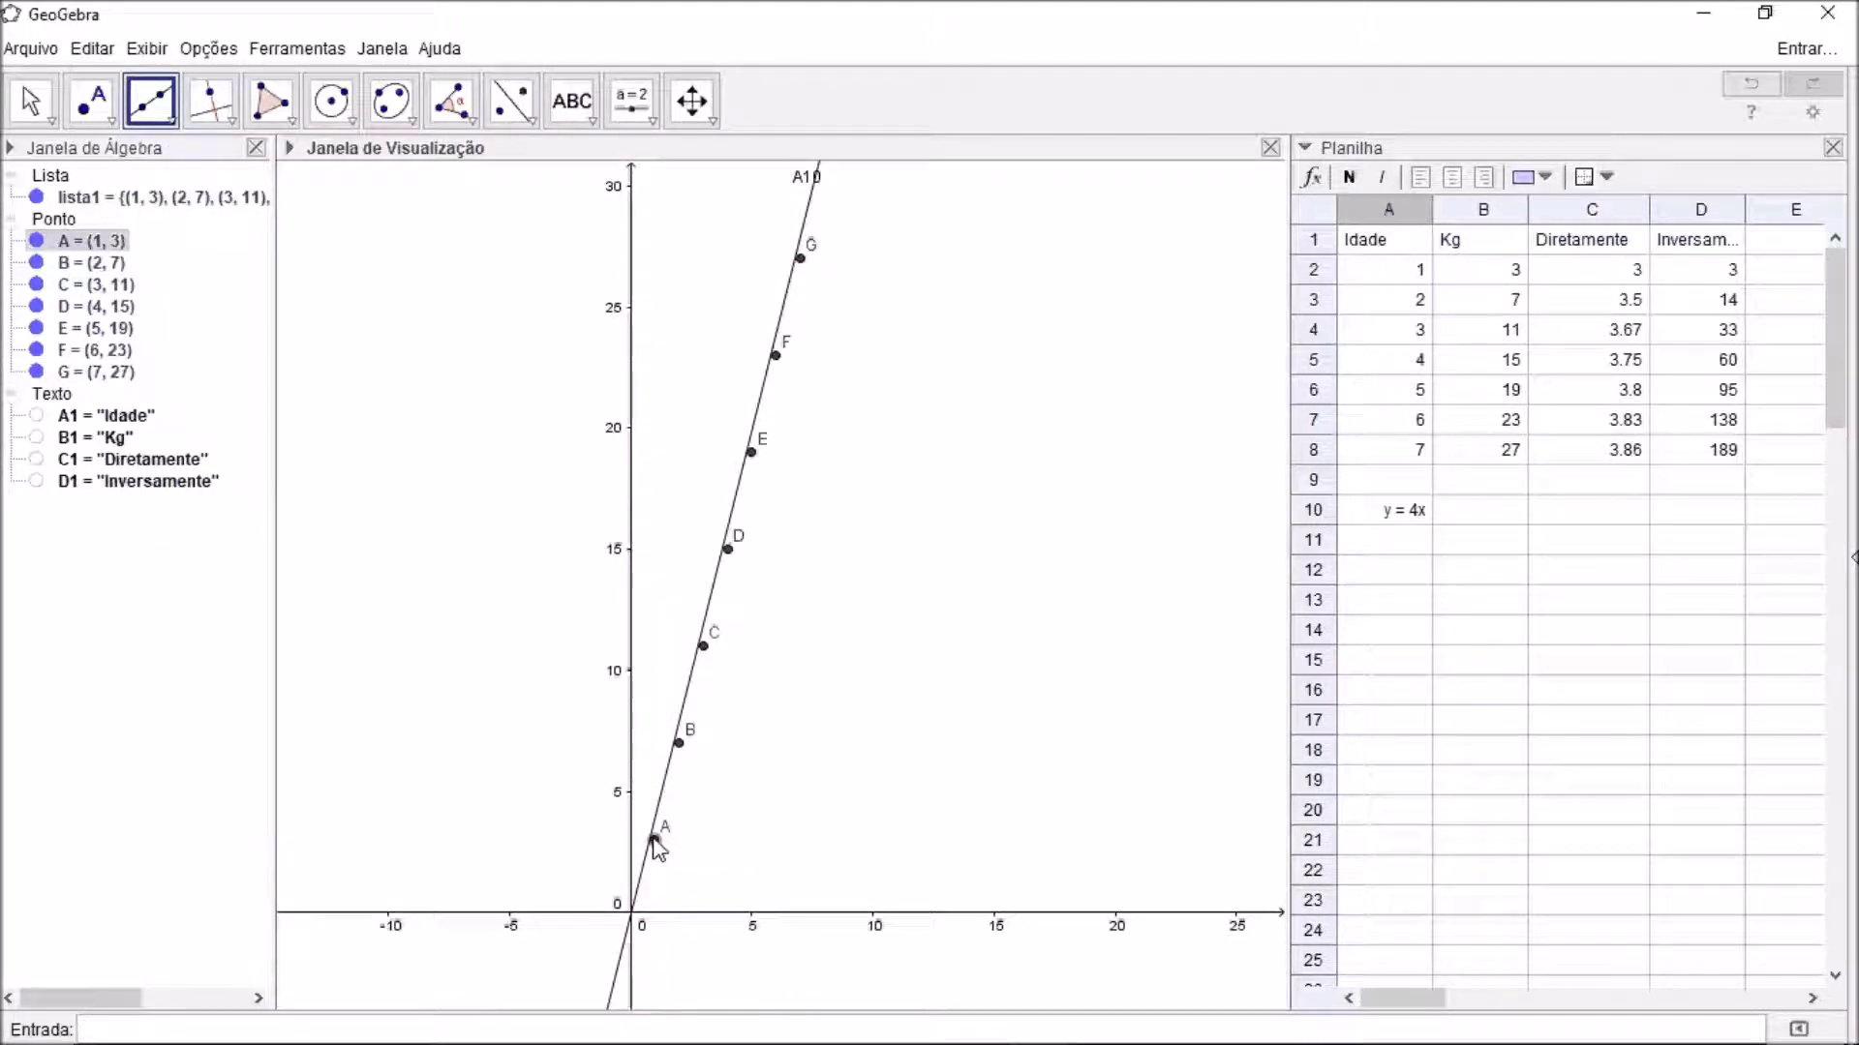
pyautogui.click(678, 743)
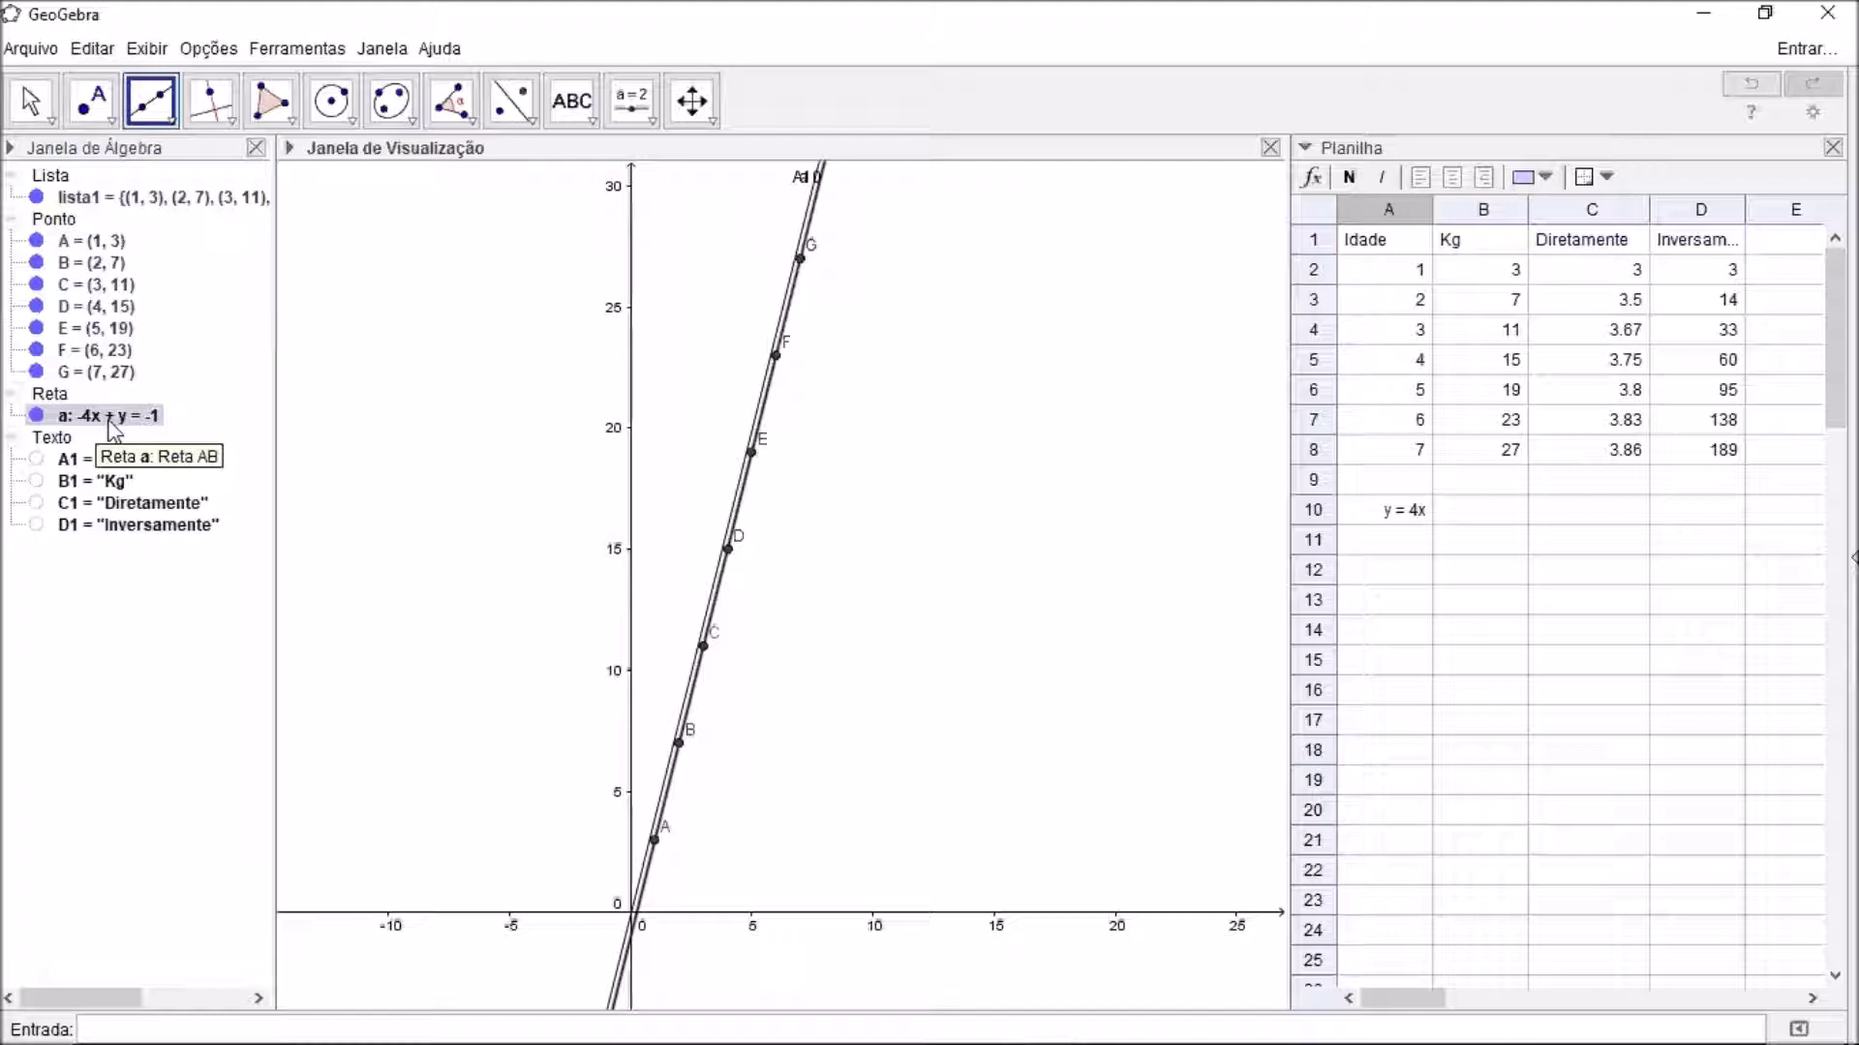
pyautogui.rightClick(110, 422)
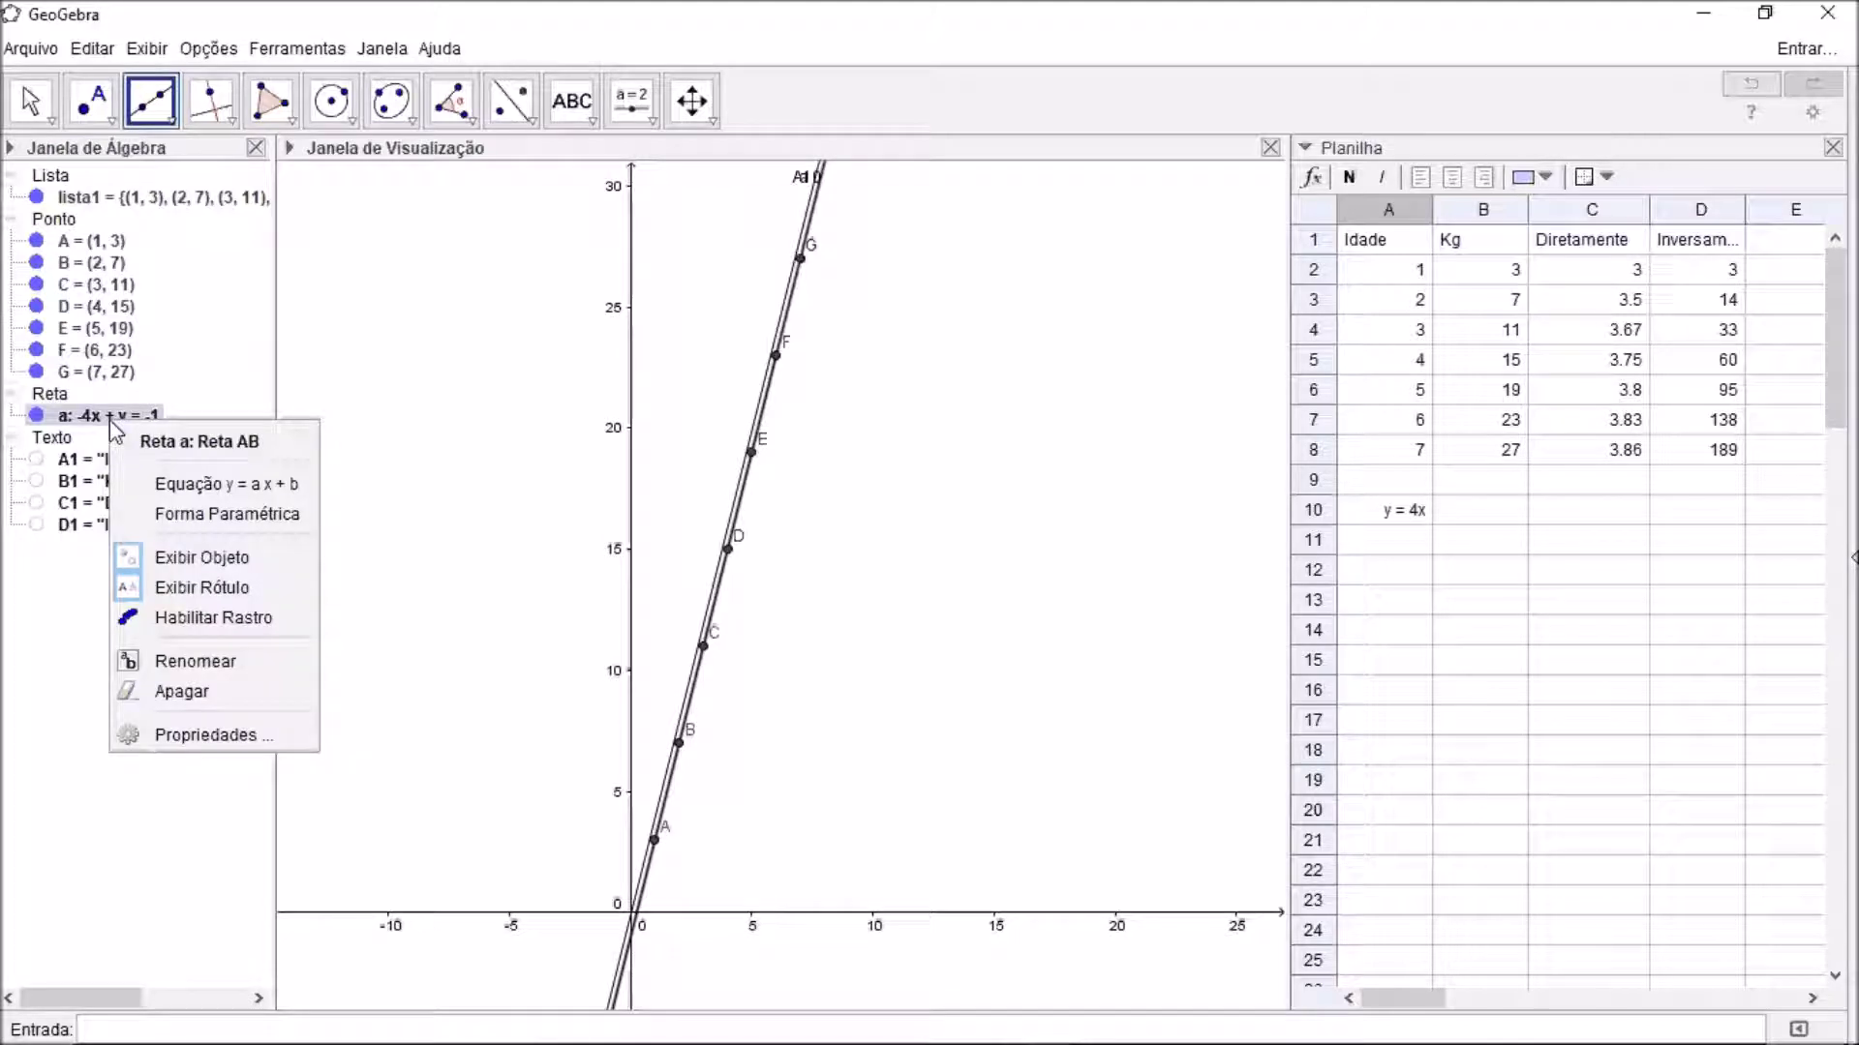
pyautogui.click(197, 484)
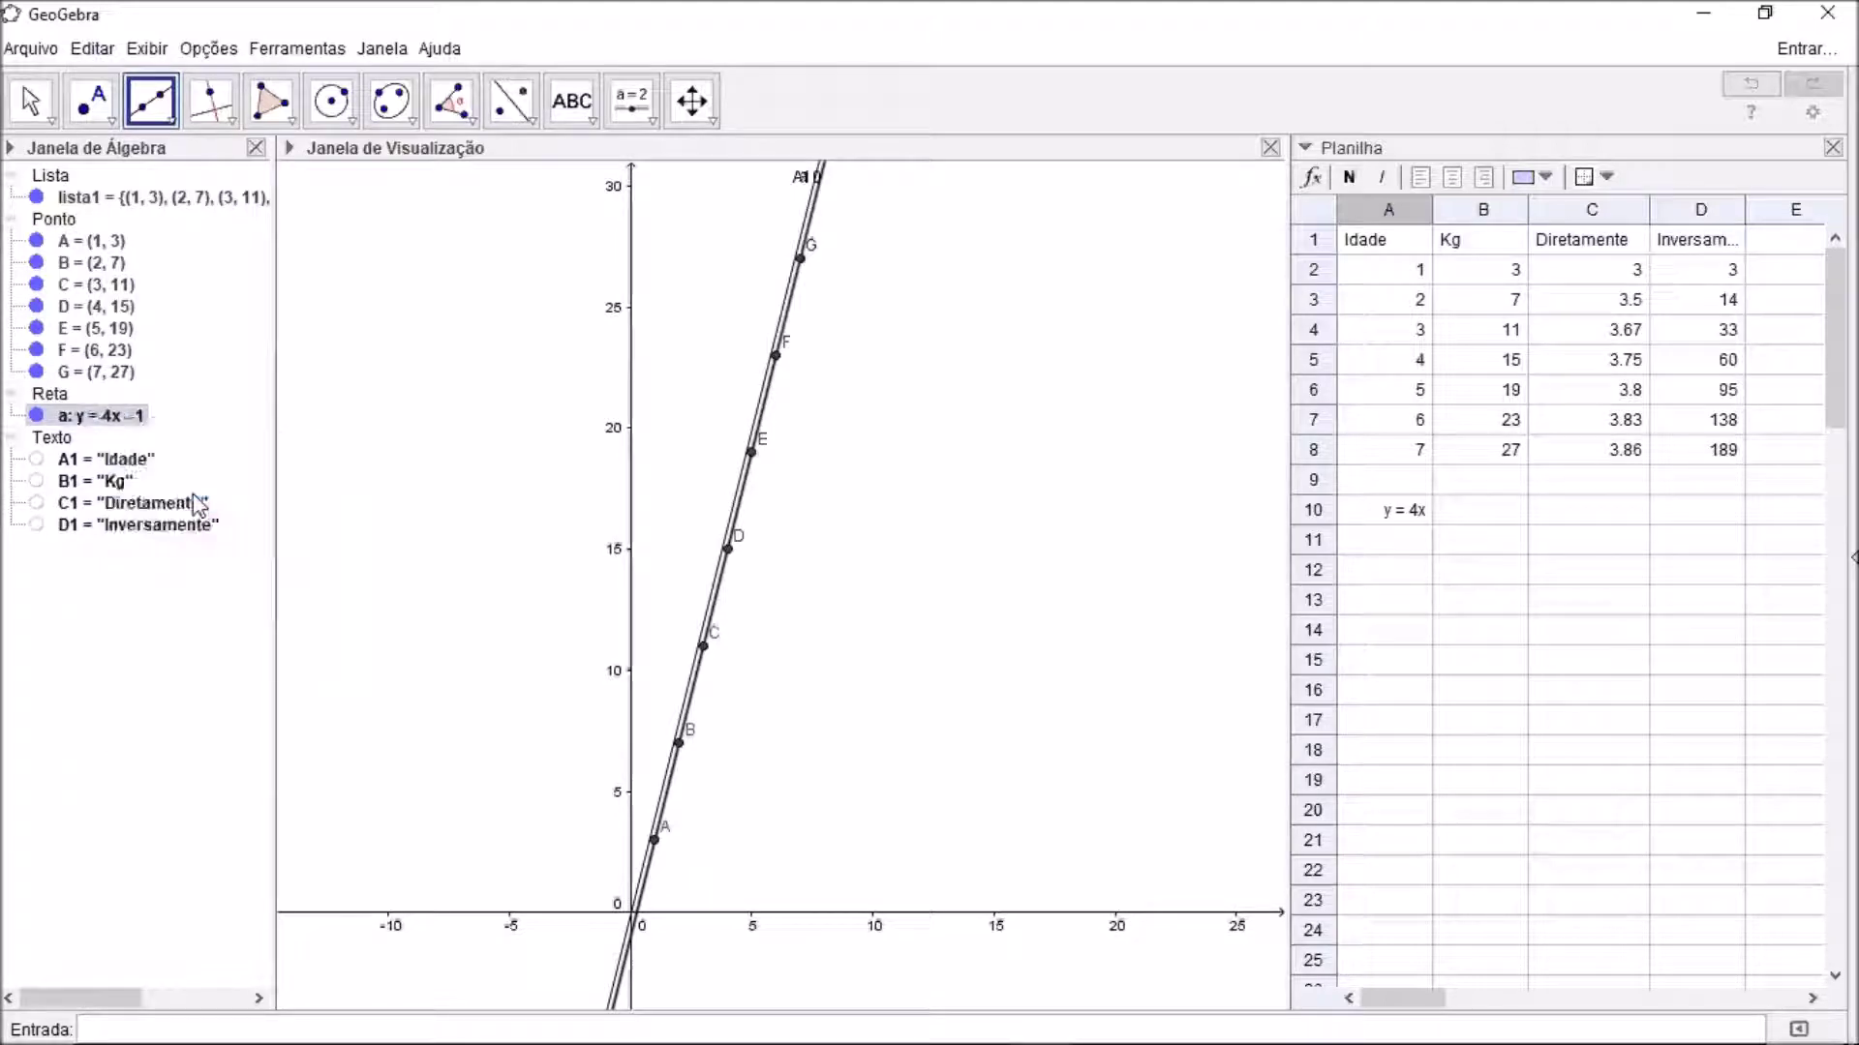